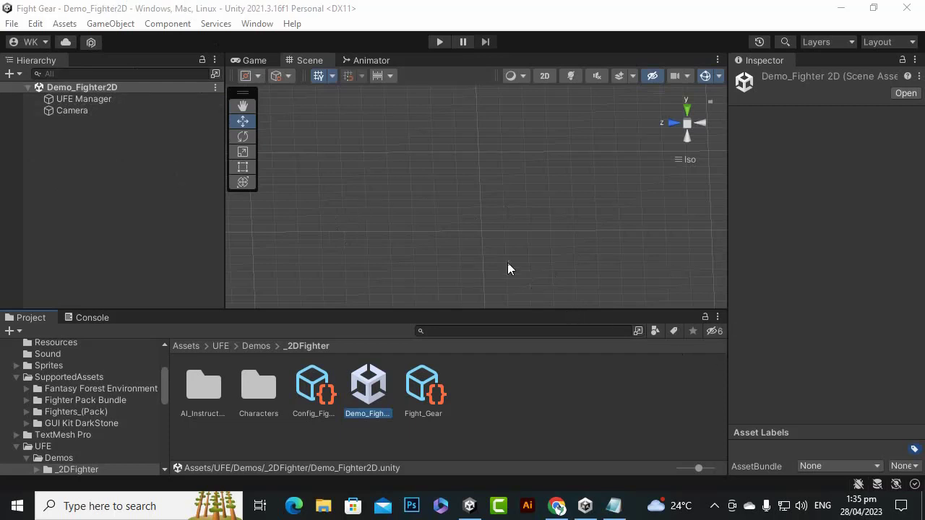
- Open the Fight_Gear config assigned to the UFE Manager object in the global config editor
scroll(507, 262, down, 1)
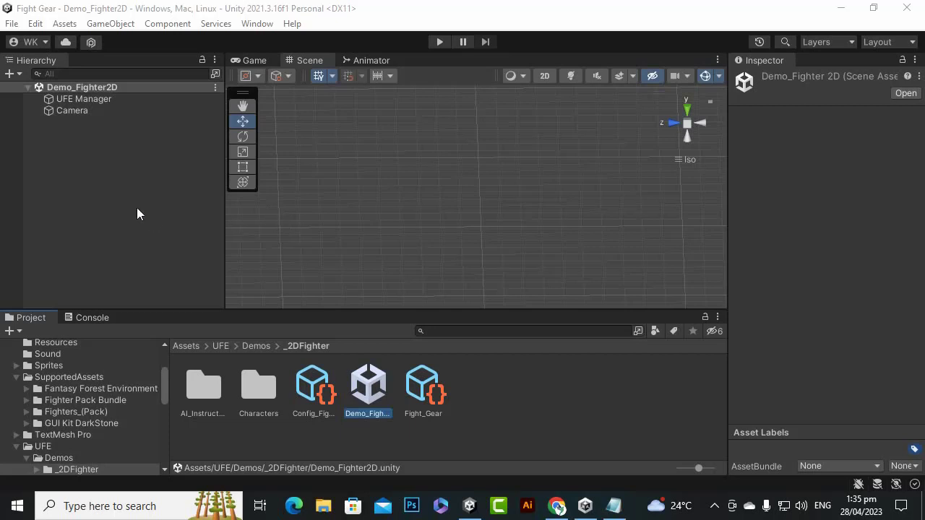
click(107, 101)
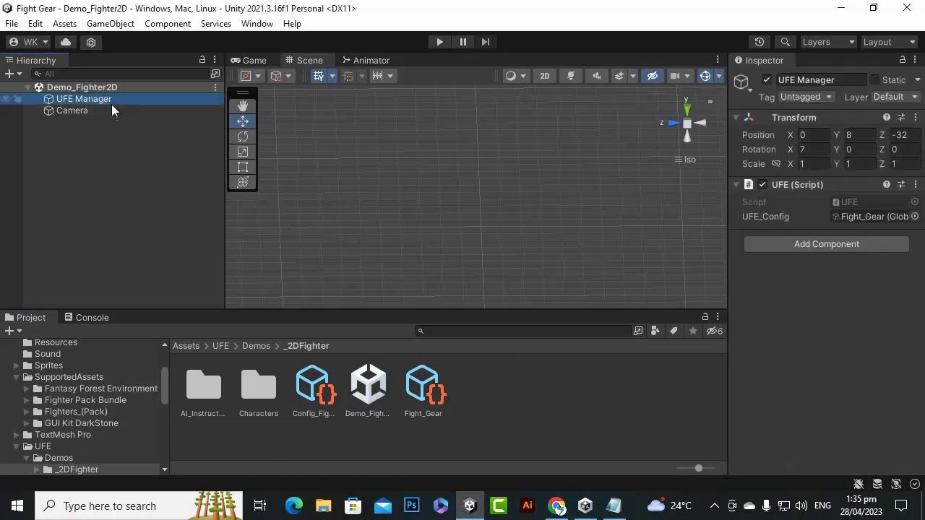
click(877, 213)
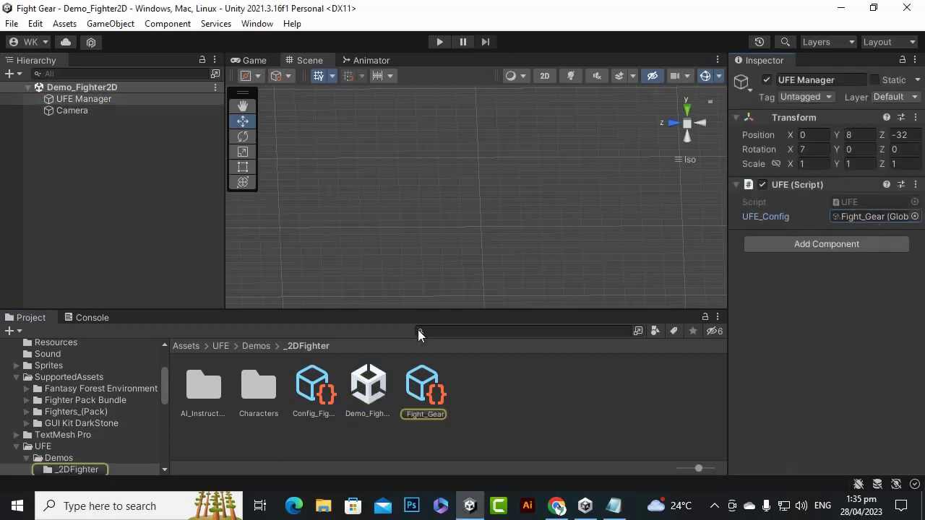
click(434, 383)
click(822, 115)
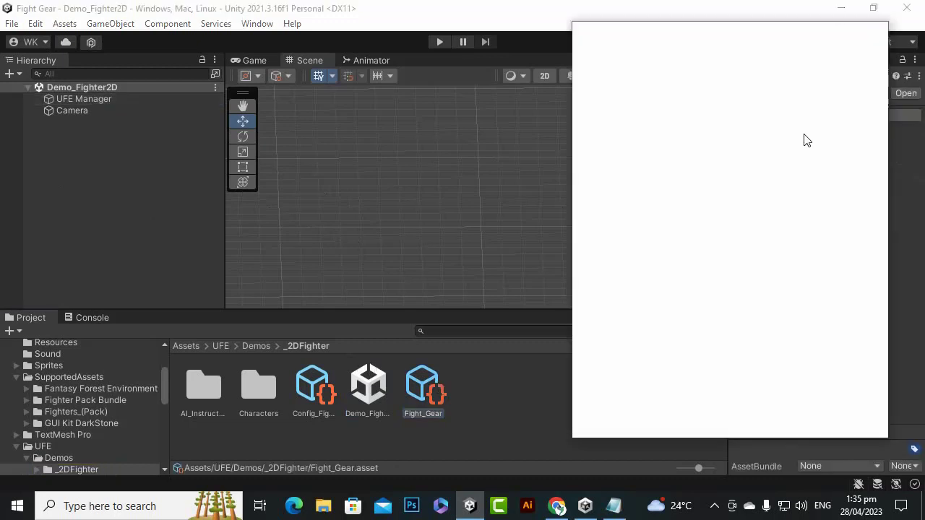
- Expand the Stages section of the global config and examine the settings of the Training Room prefab and scene stages
scroll(600, 271, down, 5)
scroll(601, 270, down, 5)
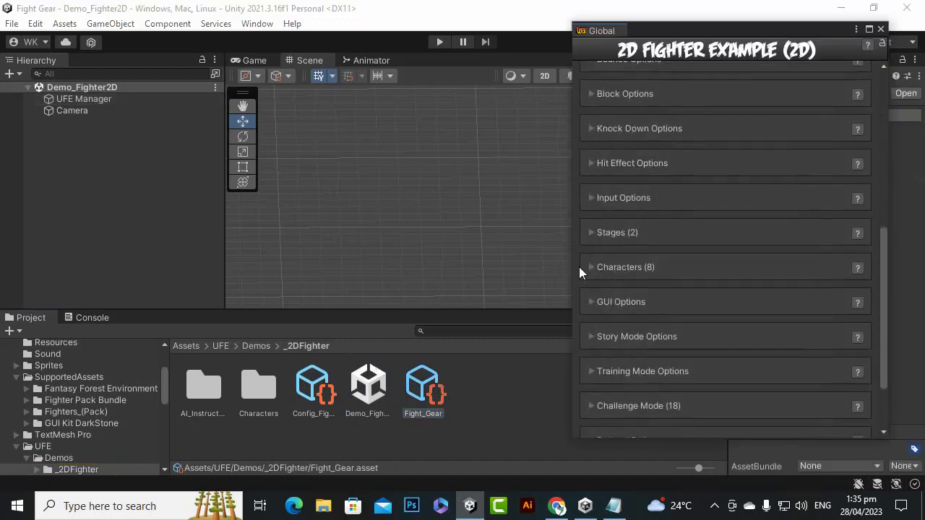
click(589, 233)
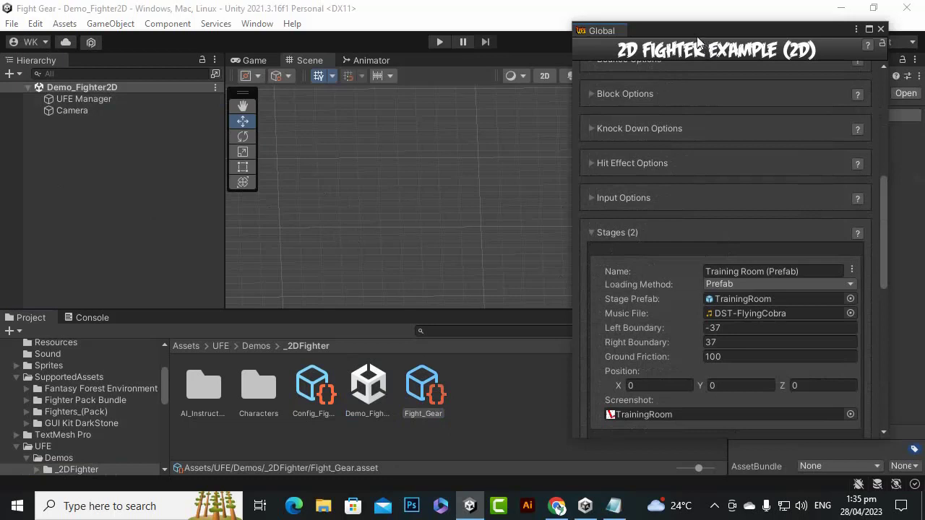
drag(694, 34, 623, 13)
scroll(683, 221, down, 3)
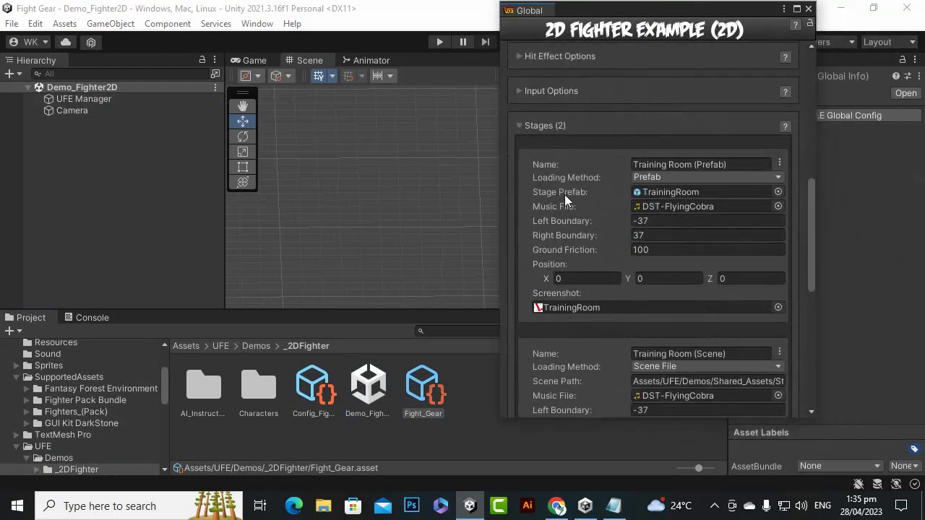
scroll(567, 194, down, 3)
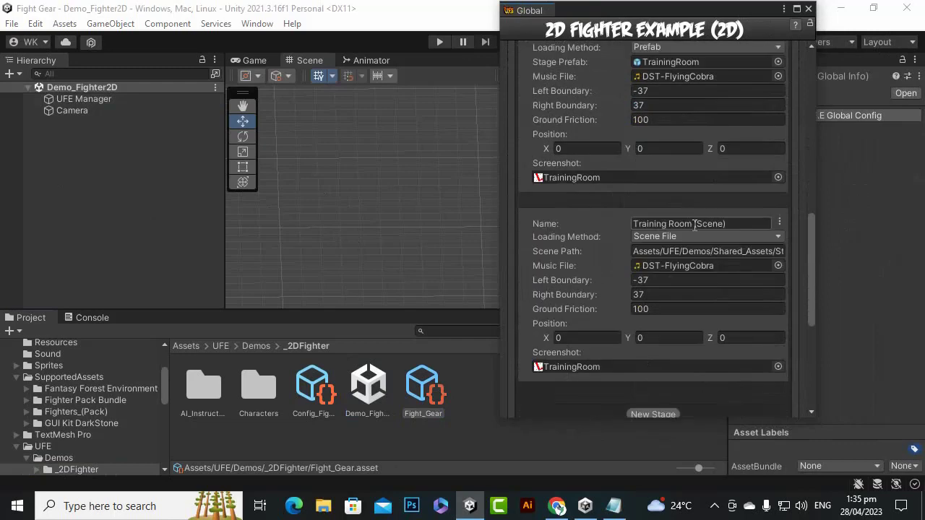
click(715, 507)
scroll(655, 236, up, 2)
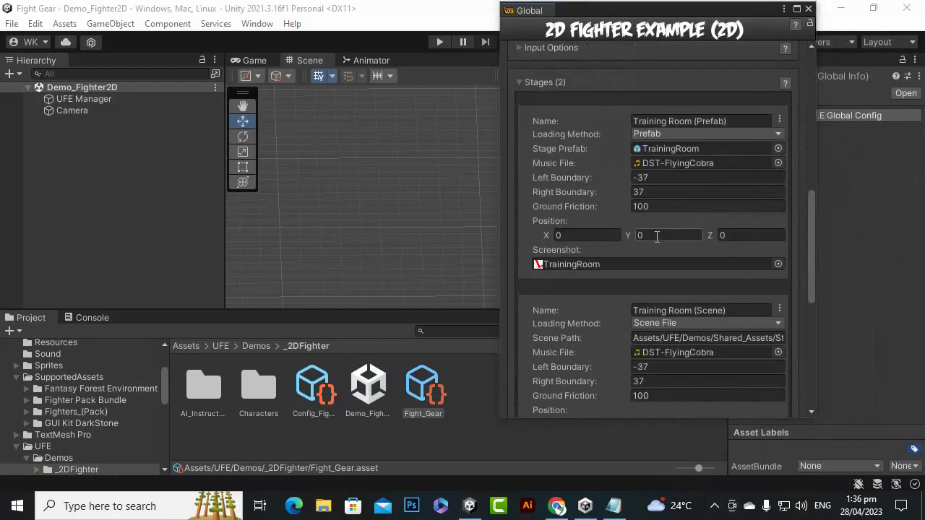
scroll(665, 249, up, 2)
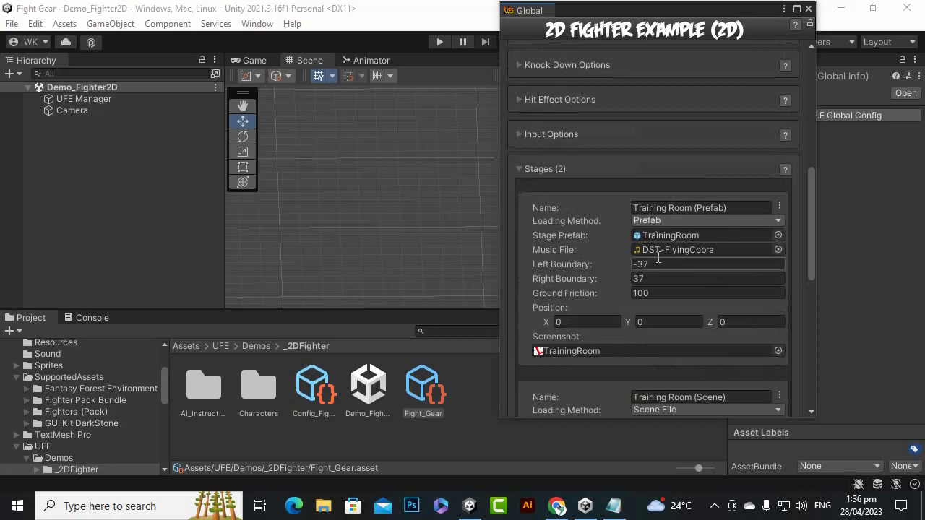
scroll(647, 237, down, 2)
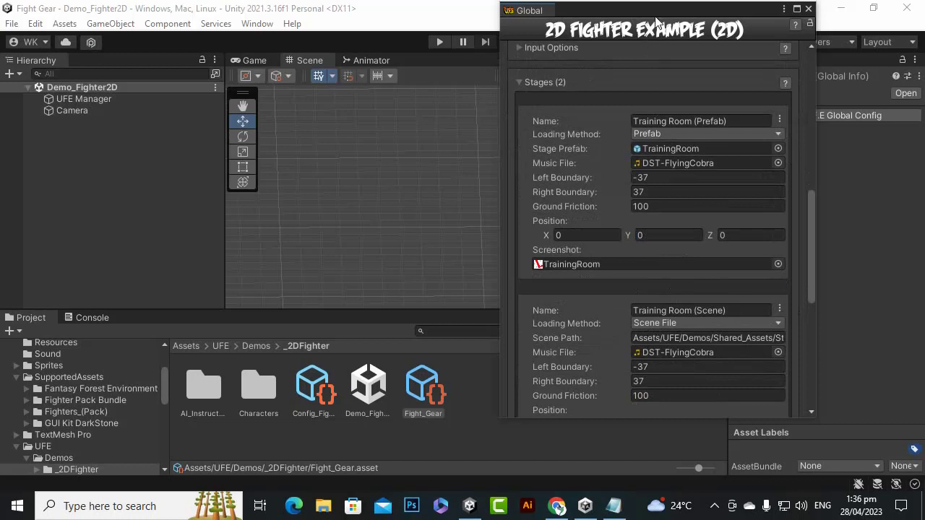
drag(659, 18, 653, 18)
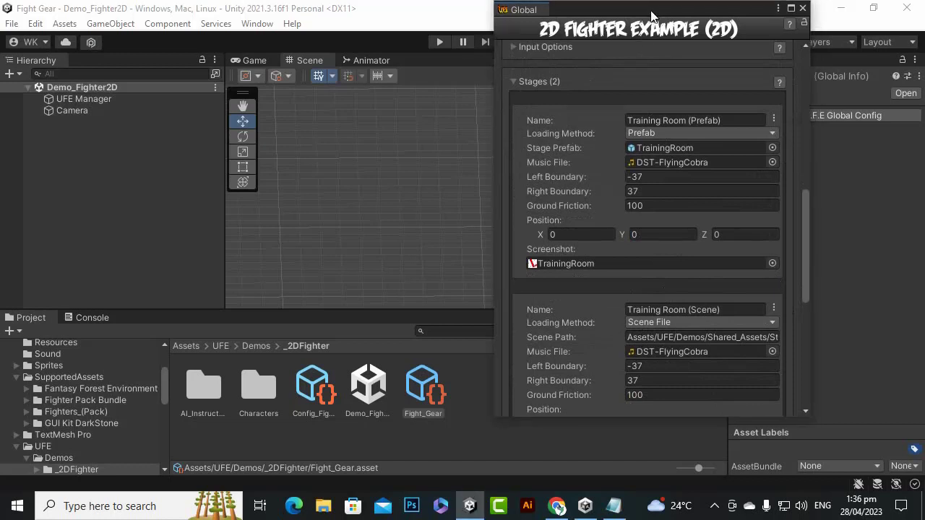
- Locate the TrainingRoom stage prefab in the project from the first stage entry and open it to view its geometry
click(657, 149)
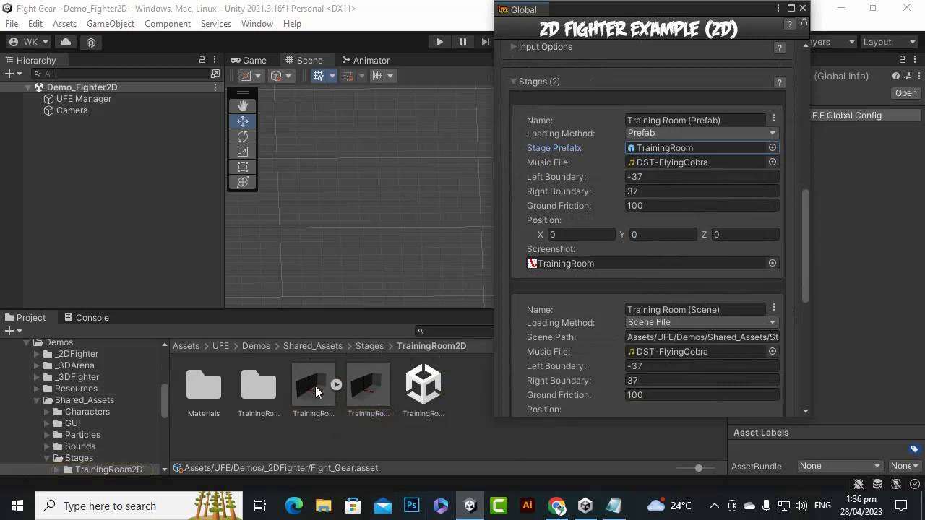
click(663, 148)
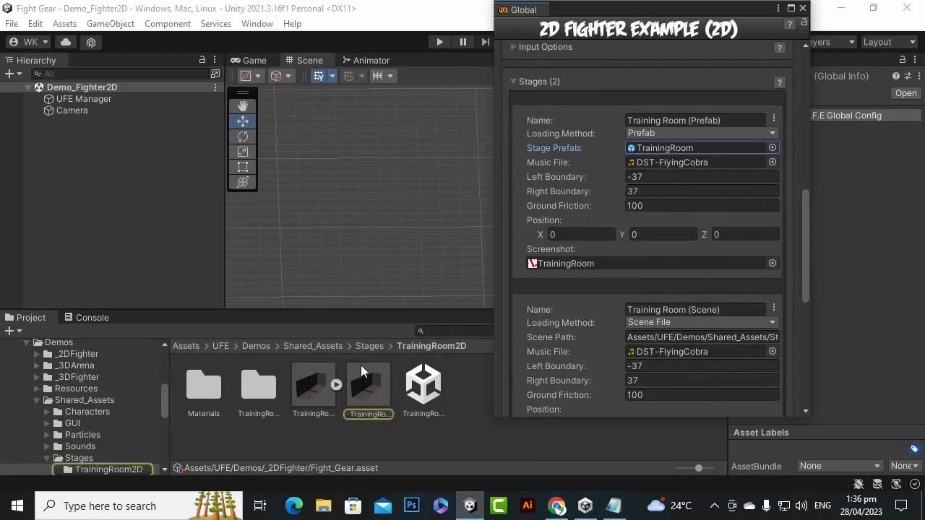
click(361, 388)
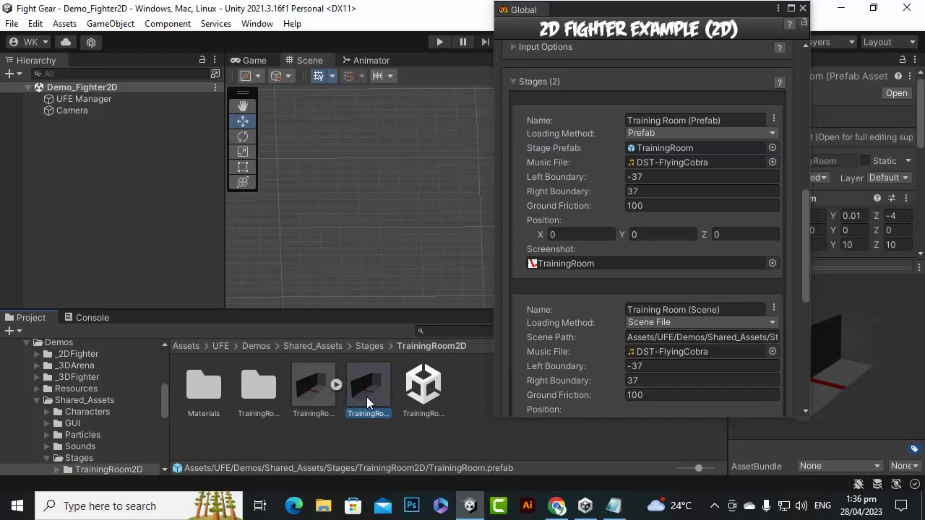
drag(724, 8, 805, 17)
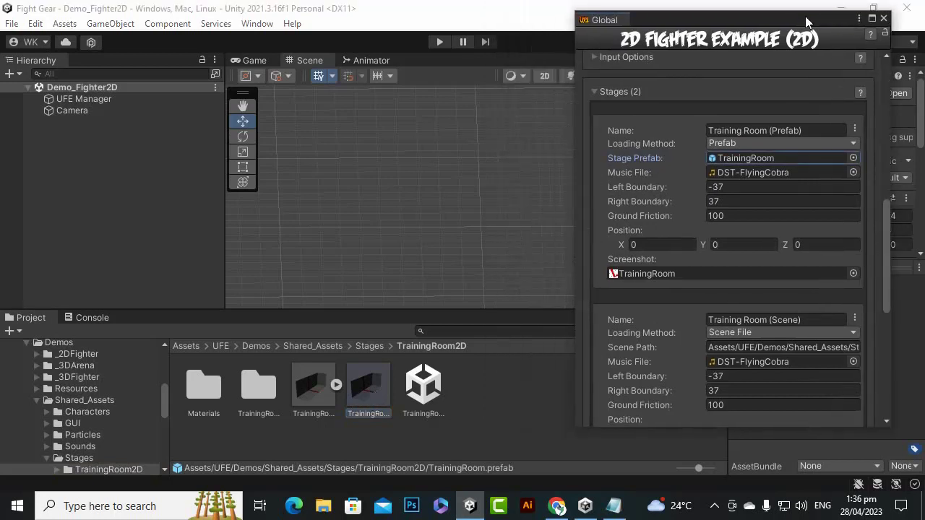
click(367, 404)
double_click(365, 389)
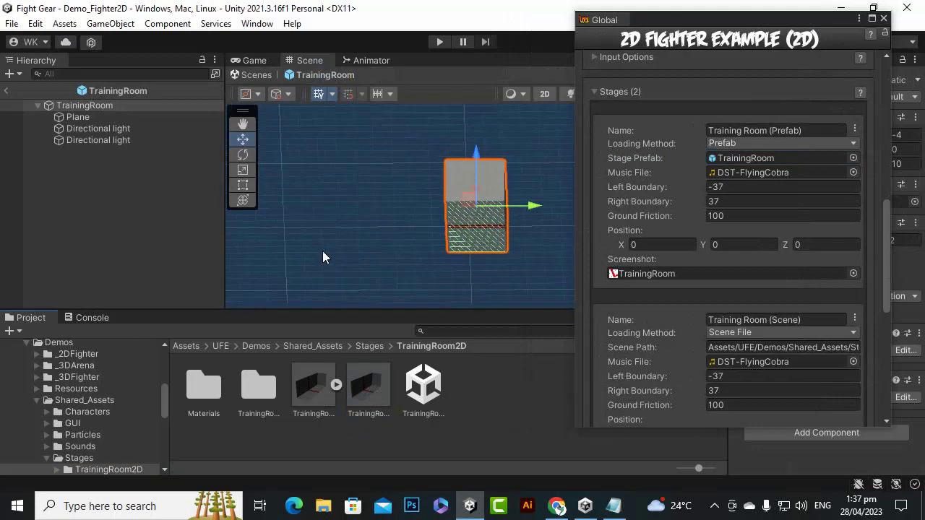
alt+drag(382, 200, 471, 280)
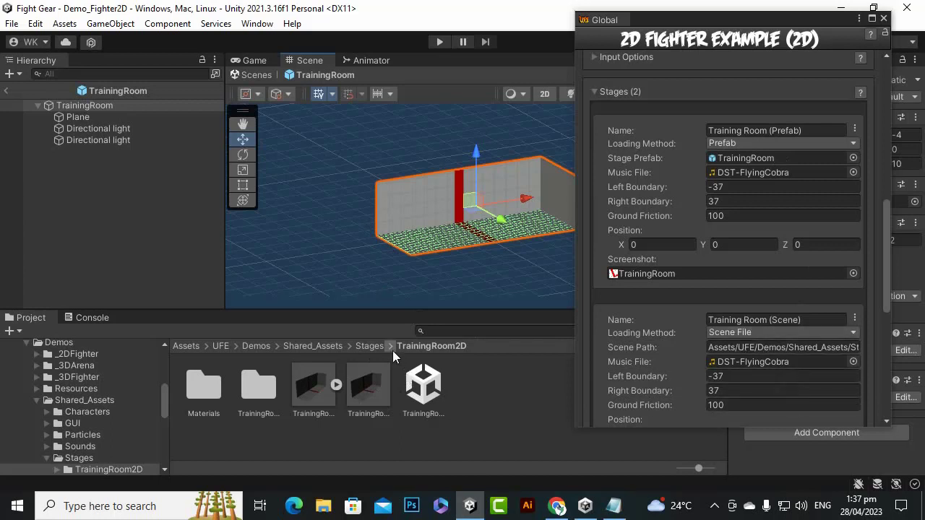
- Look through the contents of the TrainingRoom3D stage folder and return to the Stages folder
click(367, 347)
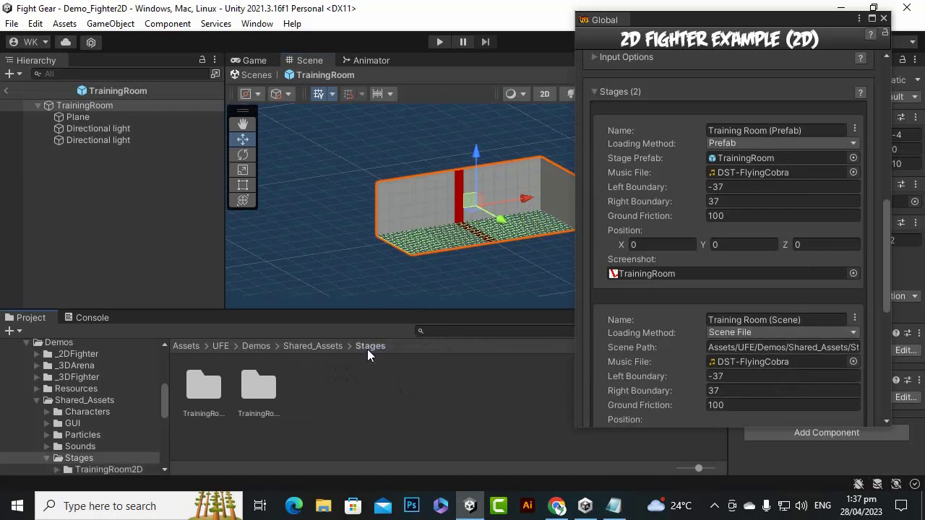
click(270, 393)
double_click(258, 391)
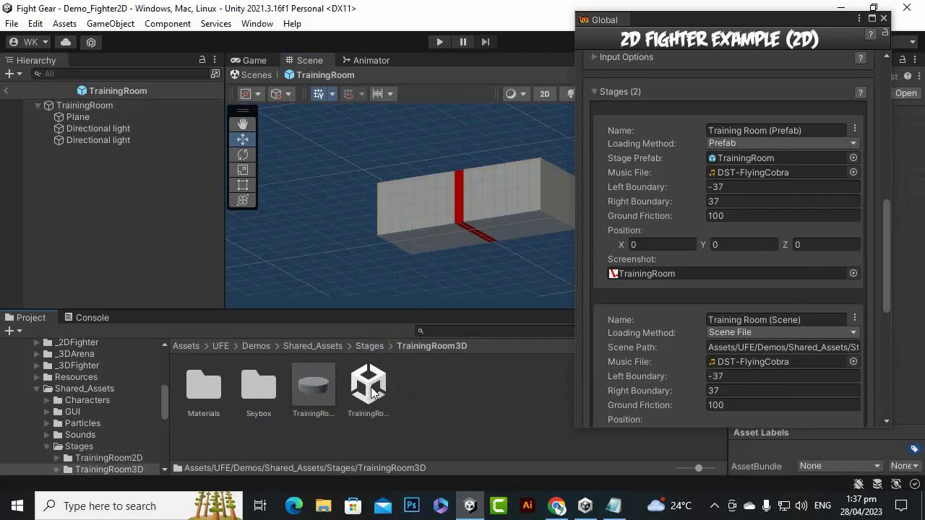
click(370, 346)
double_click(258, 392)
click(368, 398)
click(359, 347)
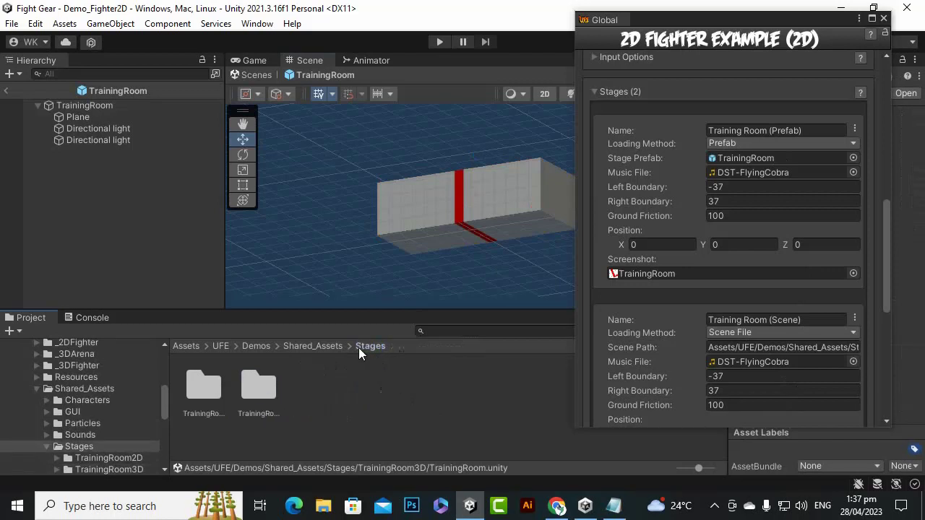
- Open the TrainingRoom2D folder and inspect its TrainingRoom model, prefab and scene assets
double_click(209, 389)
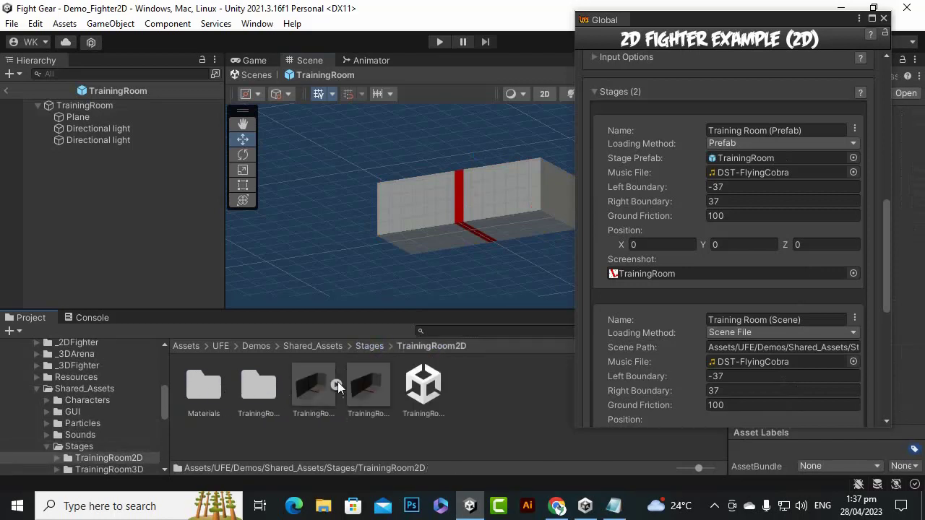
click(297, 386)
click(351, 387)
click(323, 392)
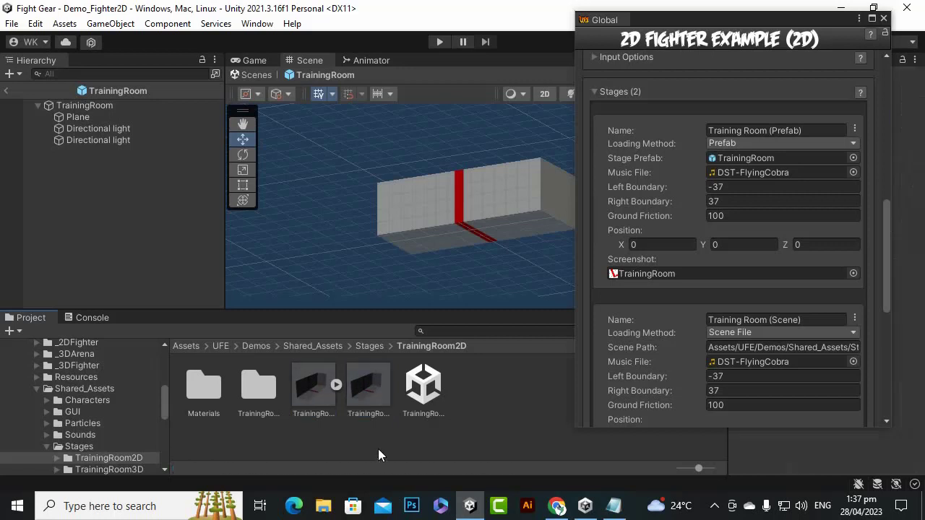
click(369, 402)
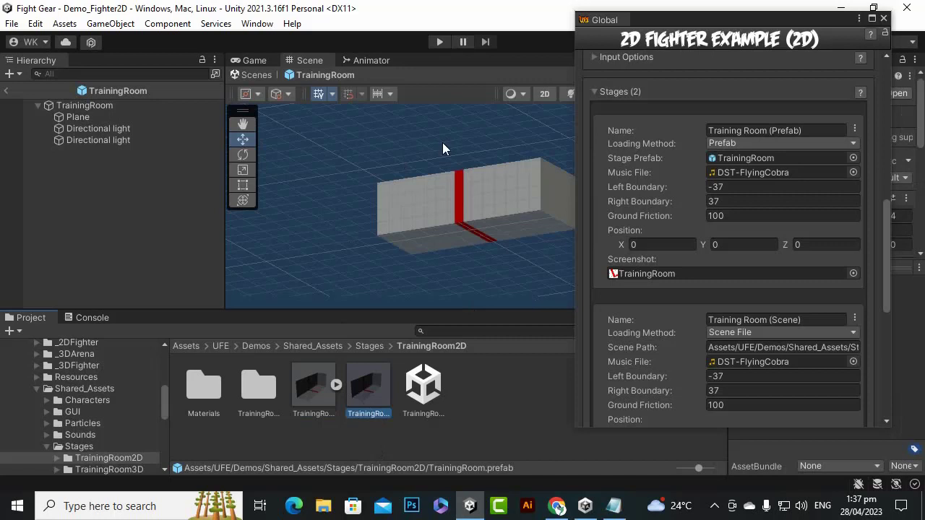
click(437, 388)
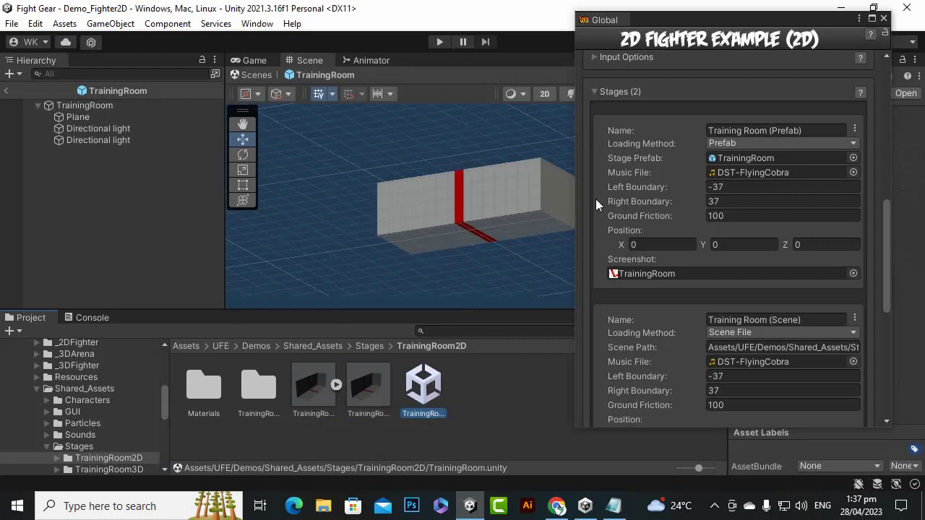
- Leave the TrainingRoom prefab to return to the Demo_Fighter2D scene, and close the global config window
scroll(369, 277, down, 2)
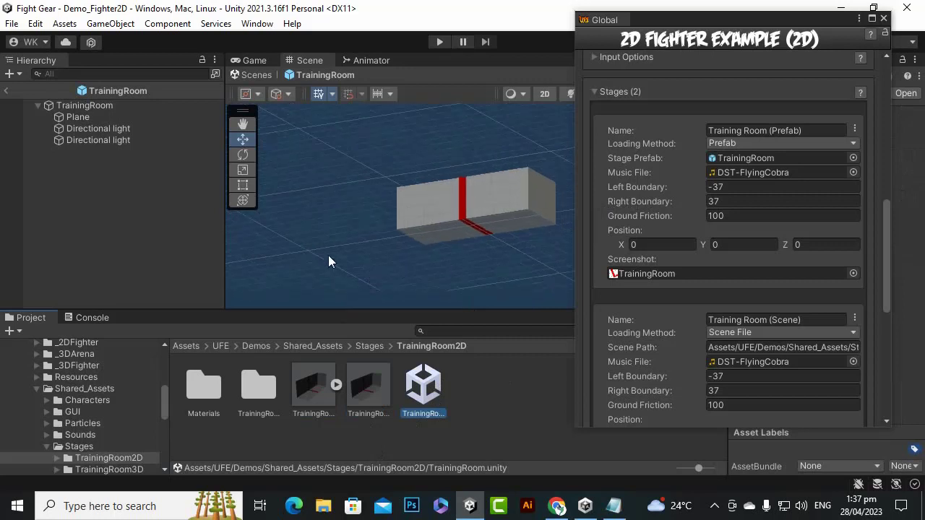
click(6, 91)
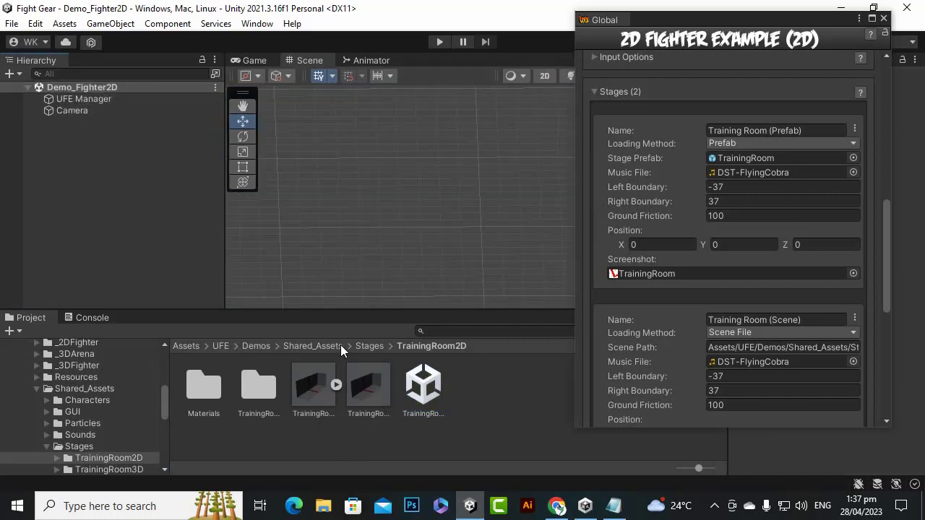
click(883, 19)
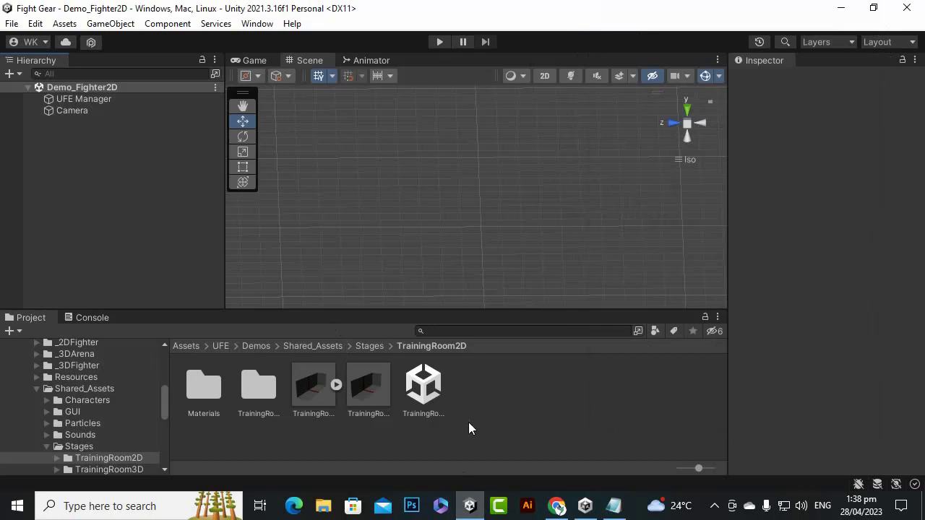
- Compare the TrainingRoom model's import settings with the TrainingRoom prefab's properties
click(306, 390)
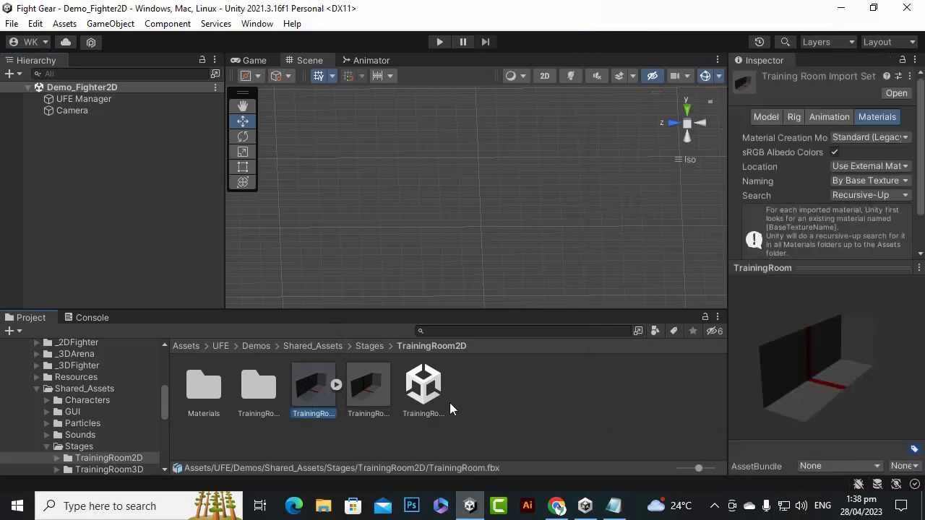
click(536, 401)
click(372, 379)
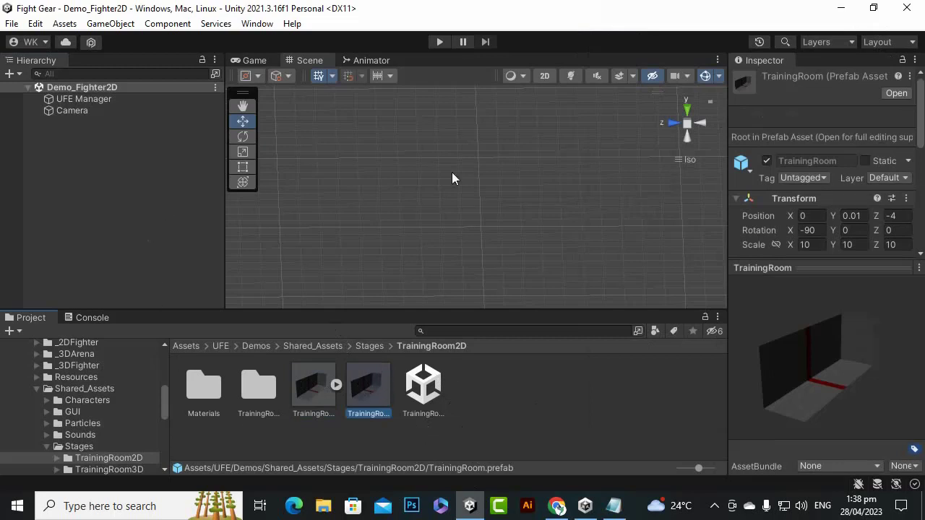
click(549, 448)
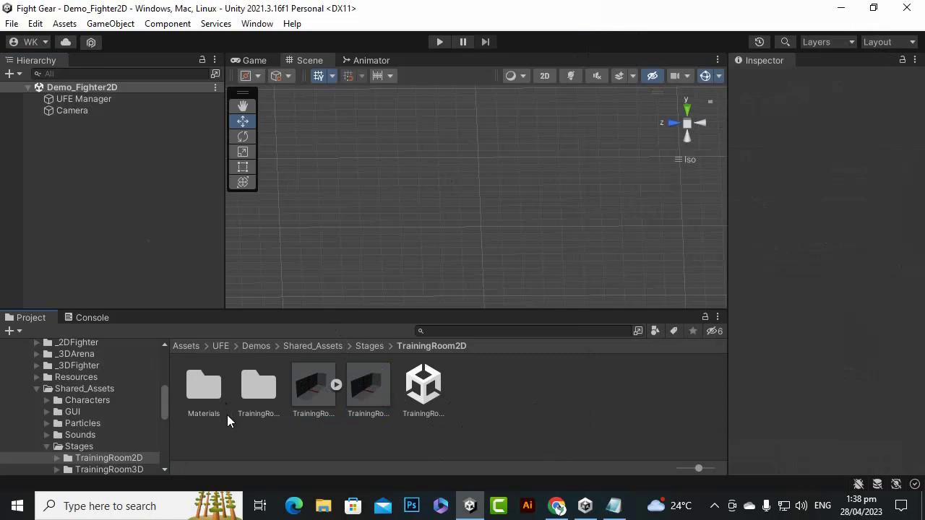
- Open the Fantasy Forest Environment folder inside SupportedAssets under the project's root Assets folder
click(185, 345)
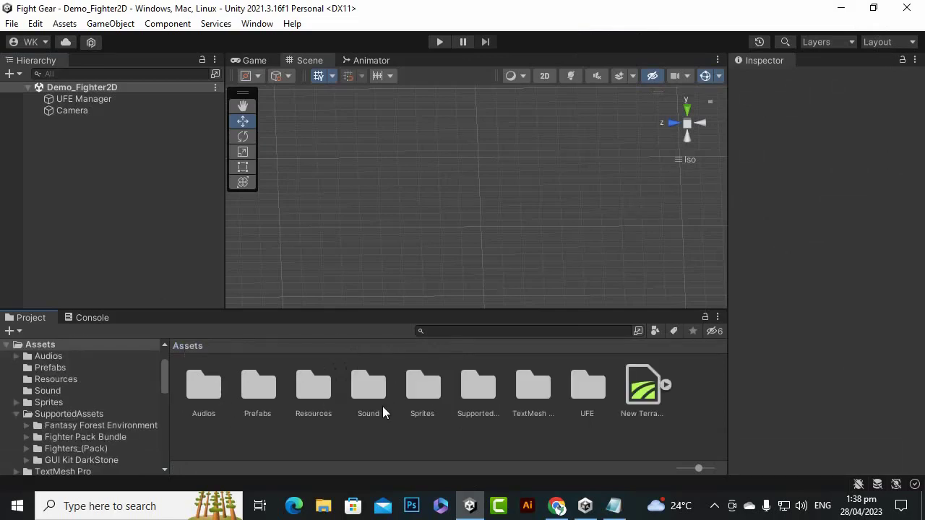
double_click(490, 389)
click(212, 392)
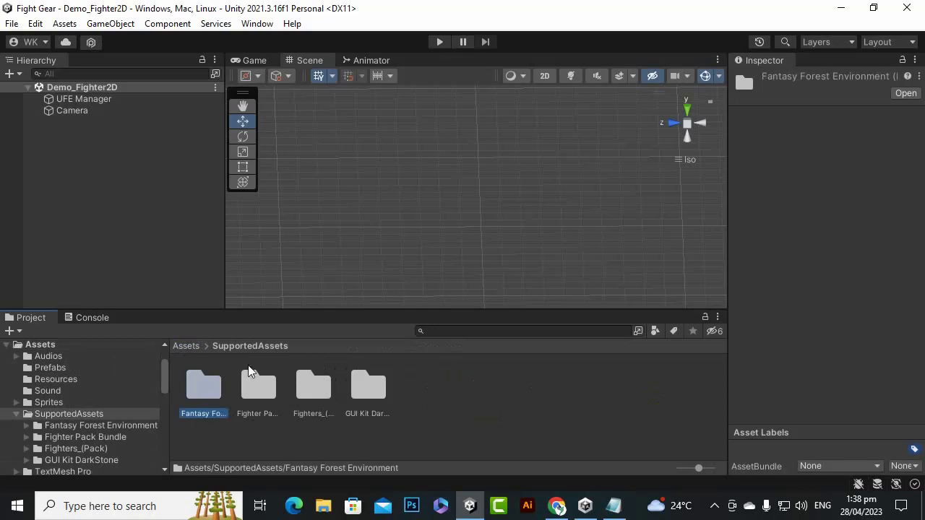
click(307, 392)
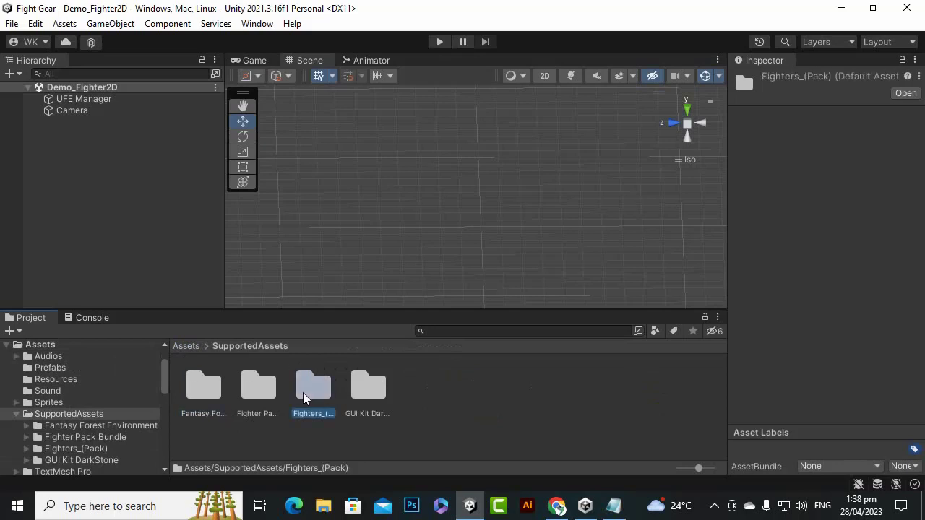
double_click(203, 386)
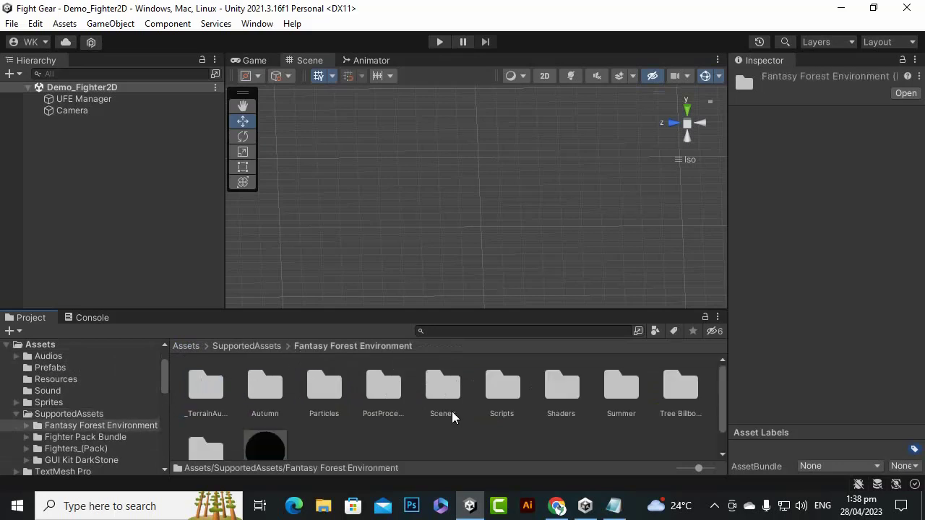
- Open DemoScene_Summer from the Fantasy Forest Environment's Scenes folder and preview it in play mode
click(427, 384)
click(519, 439)
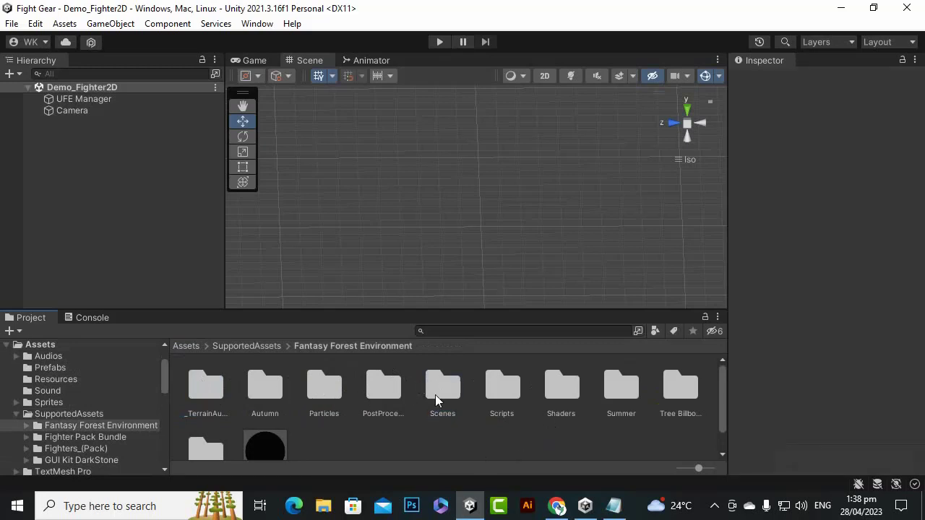
scroll(437, 399, down, 1)
scroll(361, 426, up, 1)
double_click(448, 392)
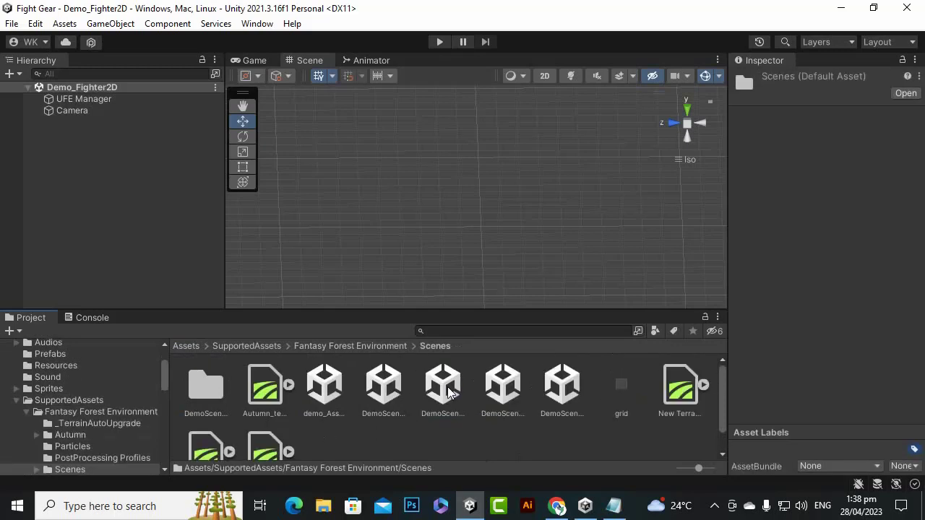
click(334, 393)
double_click(494, 396)
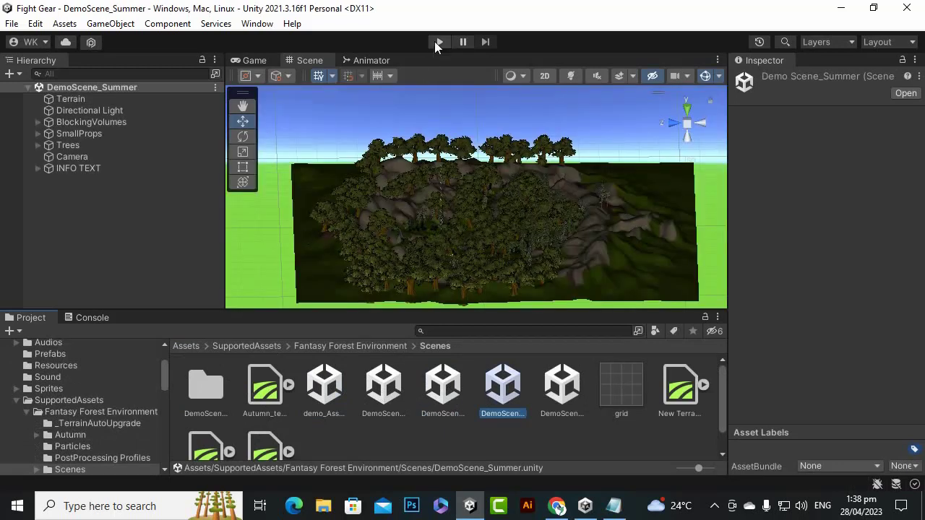
click(440, 42)
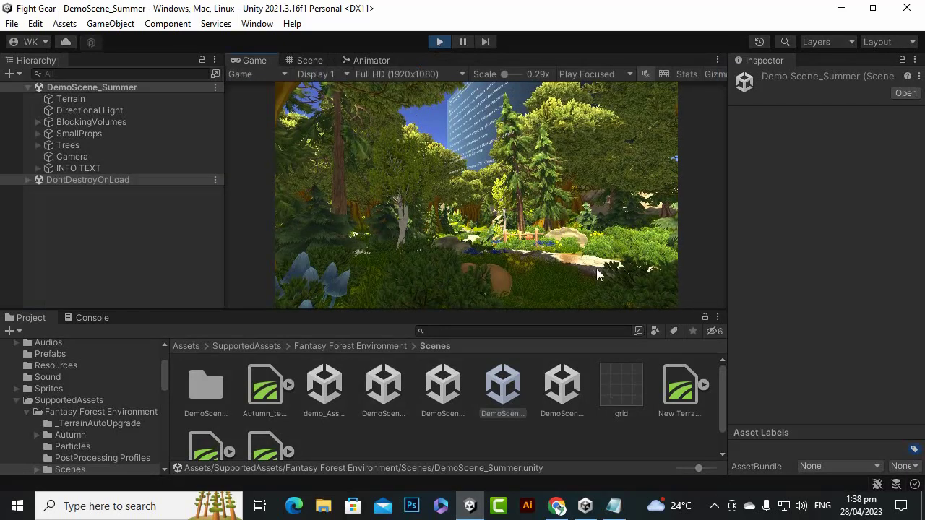
click(443, 43)
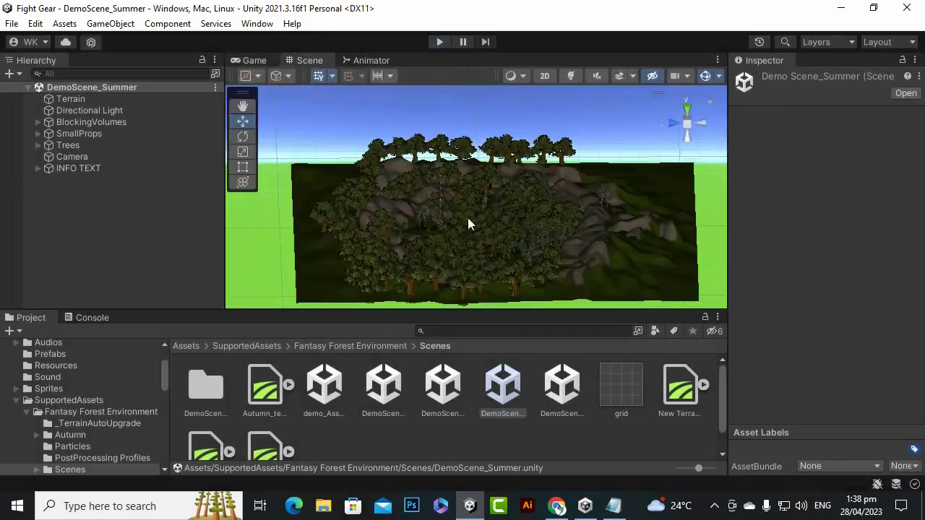
- Examine the summer forest scene's terrain, trees and stone paths from several angles for a possible fighting area
right_drag(481, 239, 480, 216)
scroll(486, 254, up, 12)
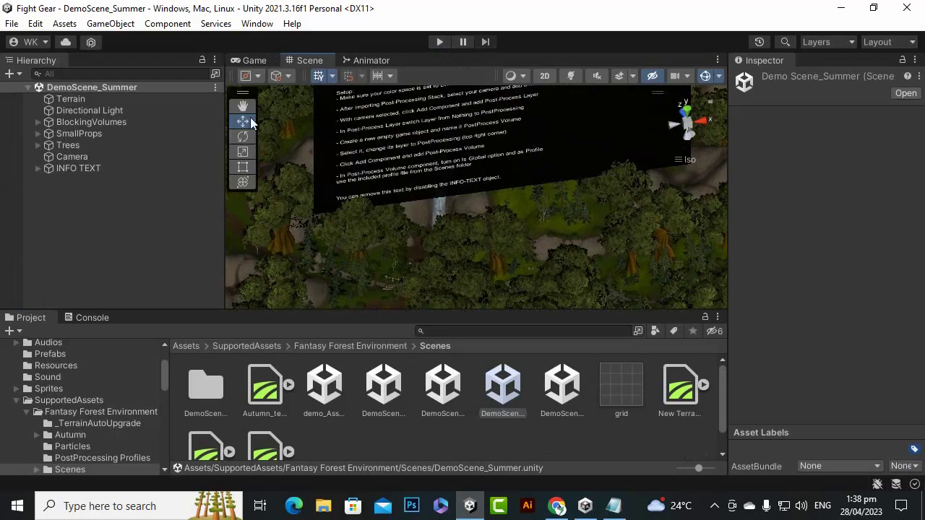
middle_drag(507, 212, 413, 109)
scroll(475, 213, up, 10)
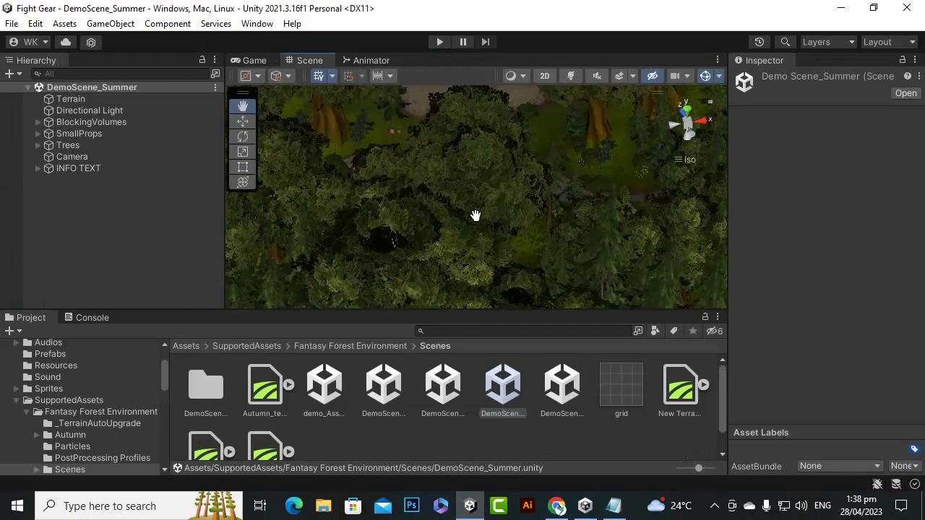
right_drag(476, 216, 462, 64)
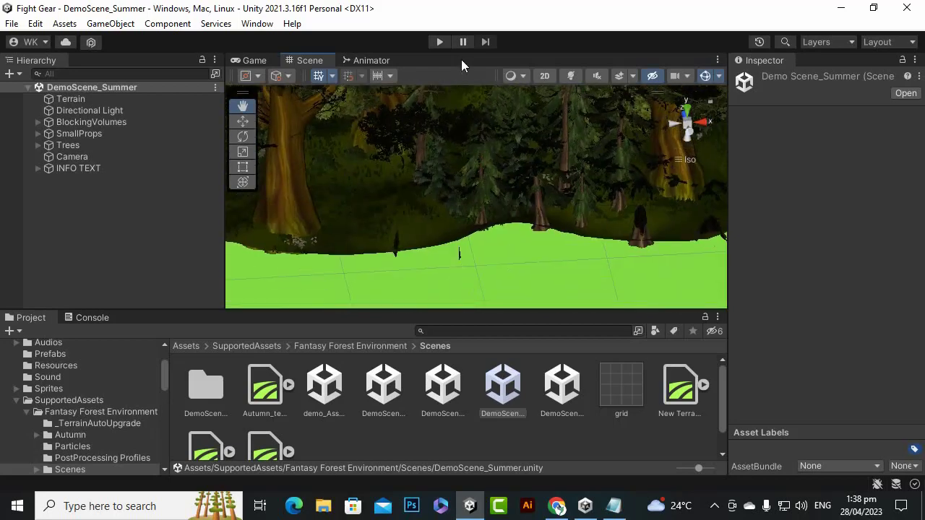
right_drag(492, 217, 898, 270)
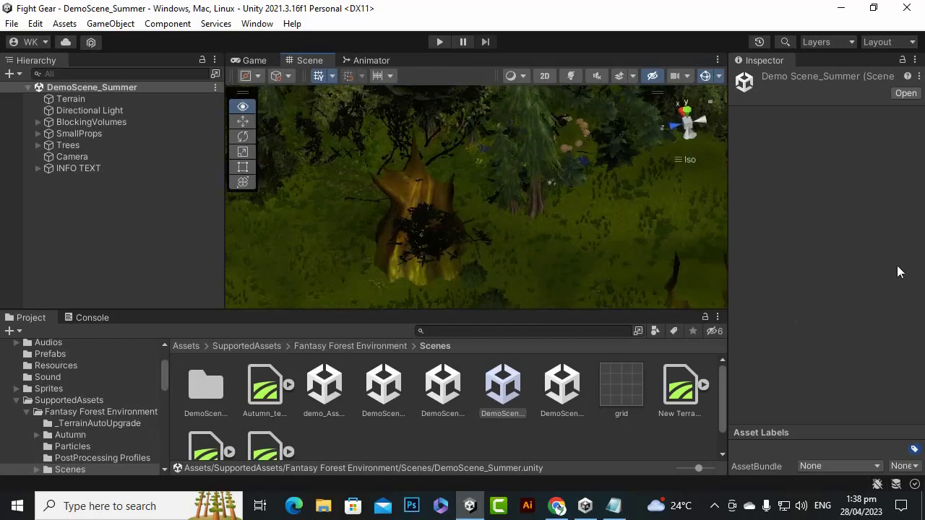
middle_drag(562, 225, 601, 202)
right_drag(601, 201, 4, 256)
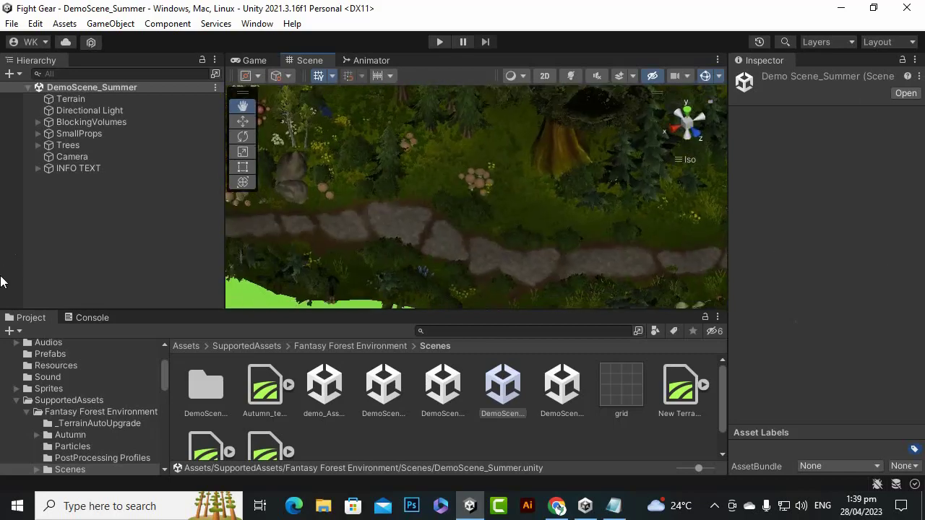
right_drag(525, 221, 5, 303)
right_drag(365, 221, 433, 215)
drag(433, 215, 593, 195)
scroll(525, 229, up, 6)
scroll(528, 233, down, 14)
mouse_move(530, 242)
right_down()
mouse_move(398, 307)
mouse_move(402, 250)
mouse_move(537, 239)
mouse_move(522, 242)
mouse_move(466, 306)
mouse_move(526, 239)
right_up()
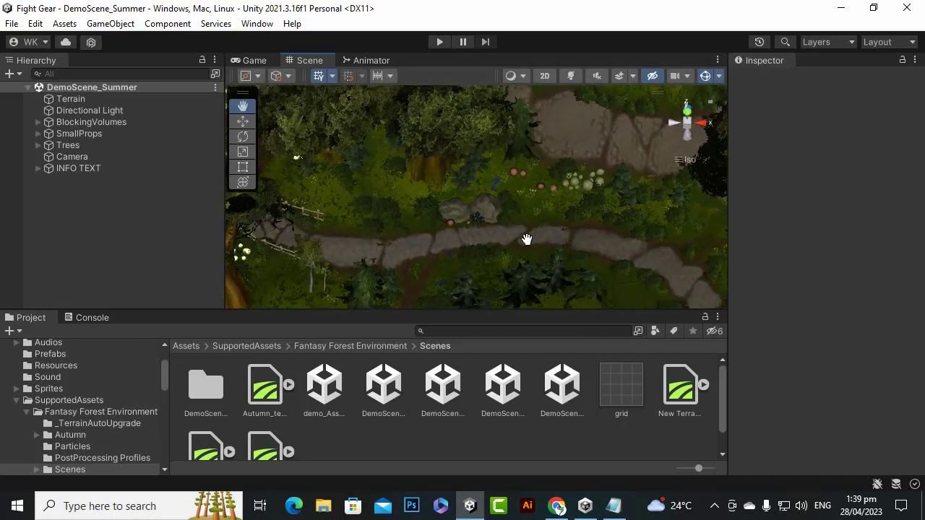
drag(502, 207, 407, 268)
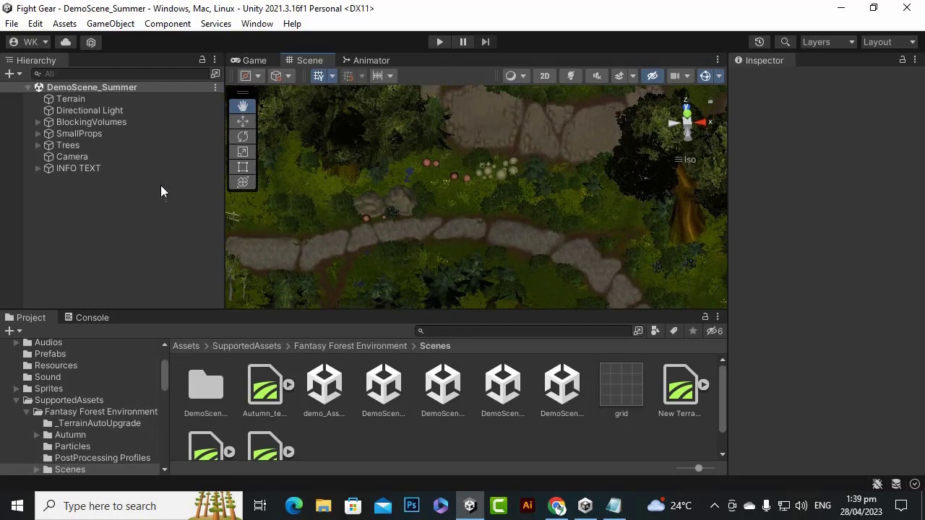
- Inspect the scene's Terrain, Trees, Directional Light, BlockingVolumes and SmallProps objects and what each one covers
click(513, 243)
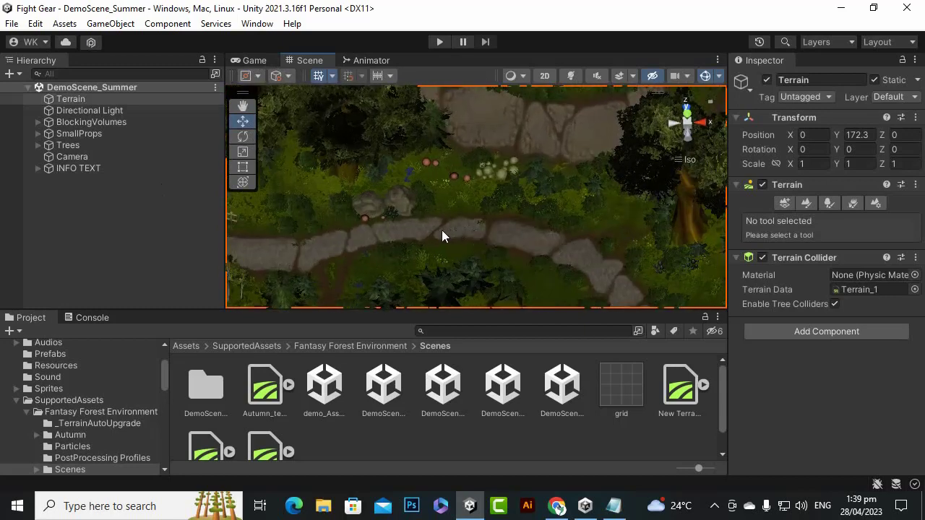
click(72, 147)
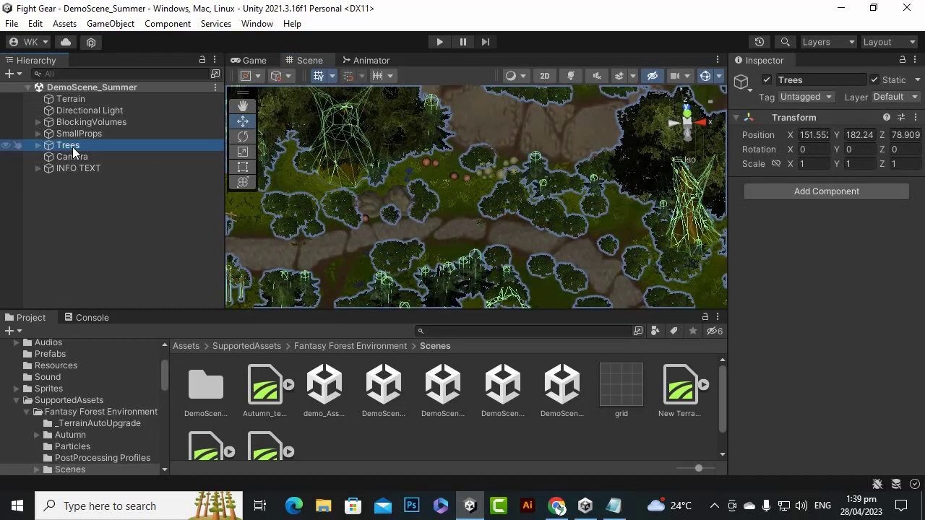
click(127, 227)
click(115, 98)
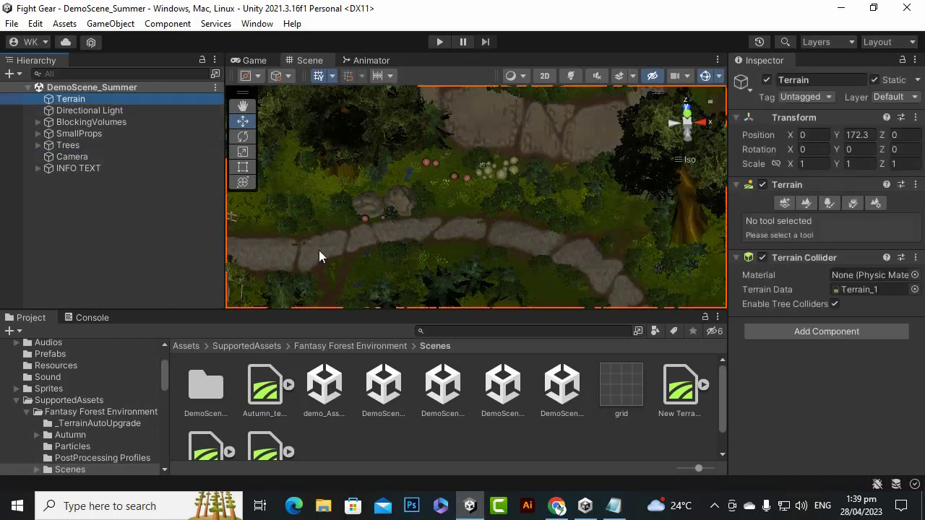
click(434, 225)
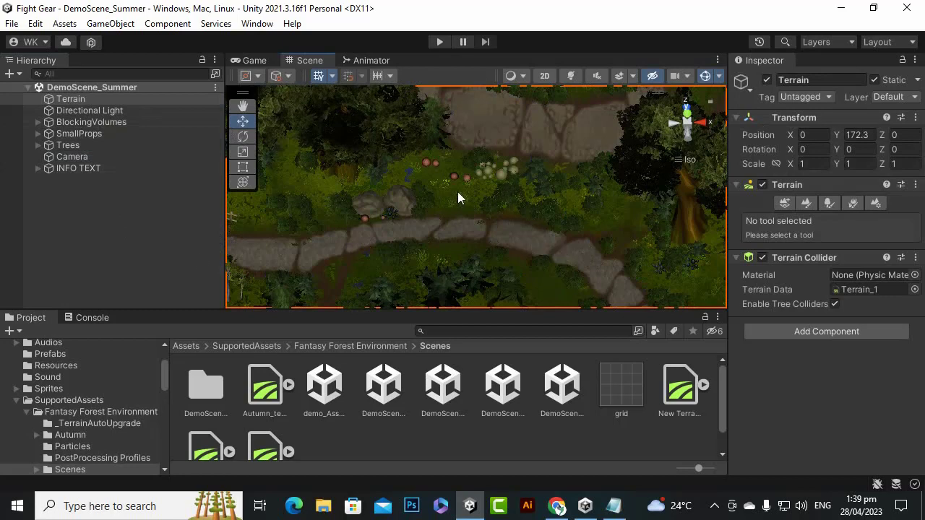
click(90, 108)
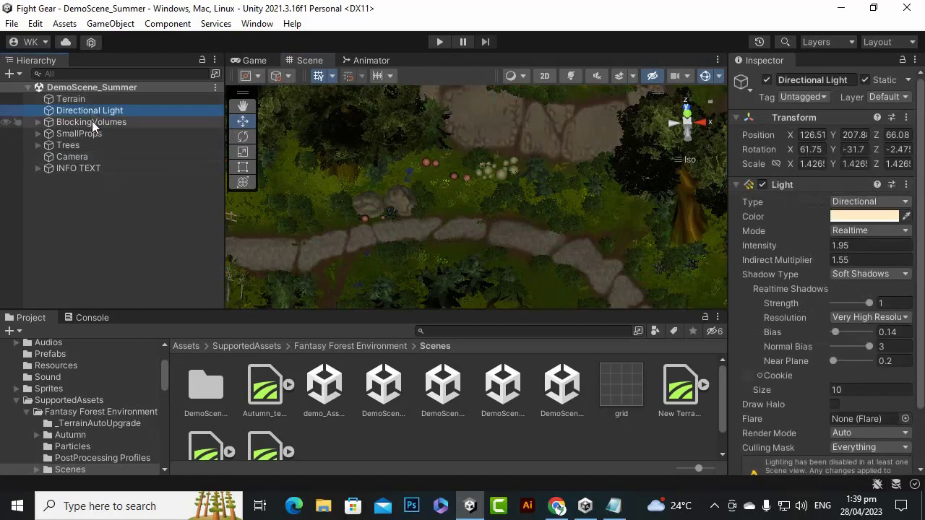
click(91, 121)
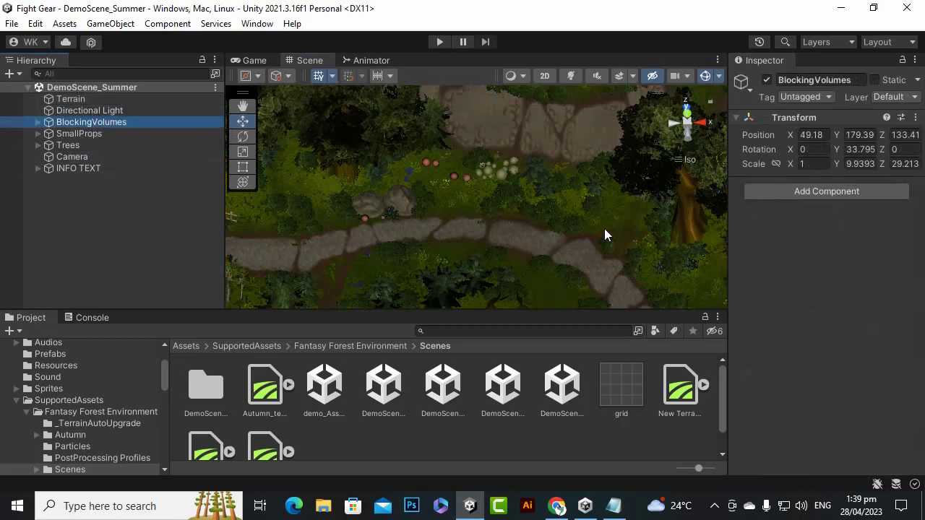
click(134, 133)
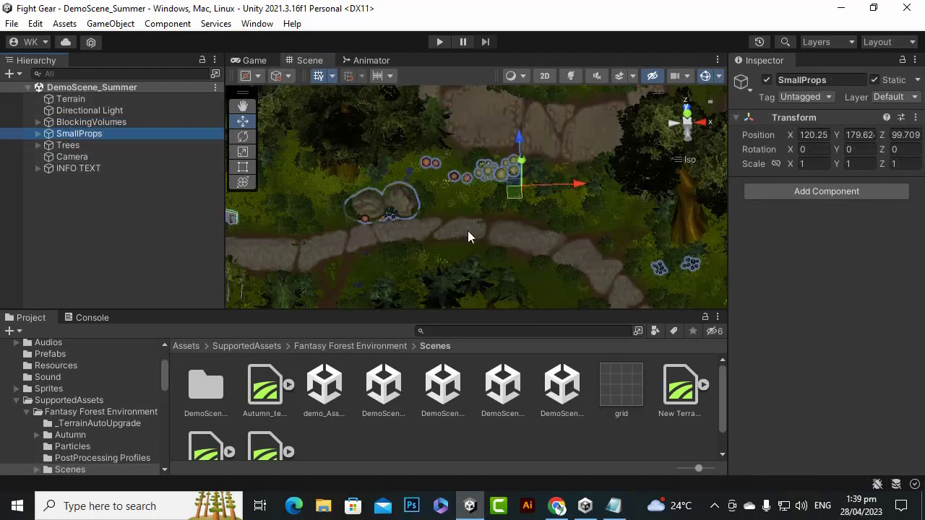
- Clear the object selection and go back through SupportedAssets to the project's root Assets folder
alt+drag(432, 206, 476, 125)
click(559, 157)
click(395, 441)
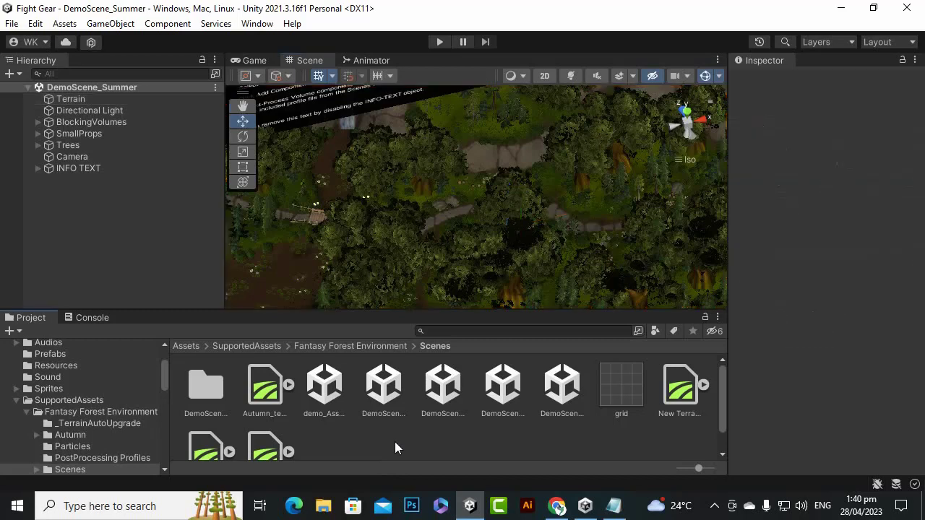
click(224, 345)
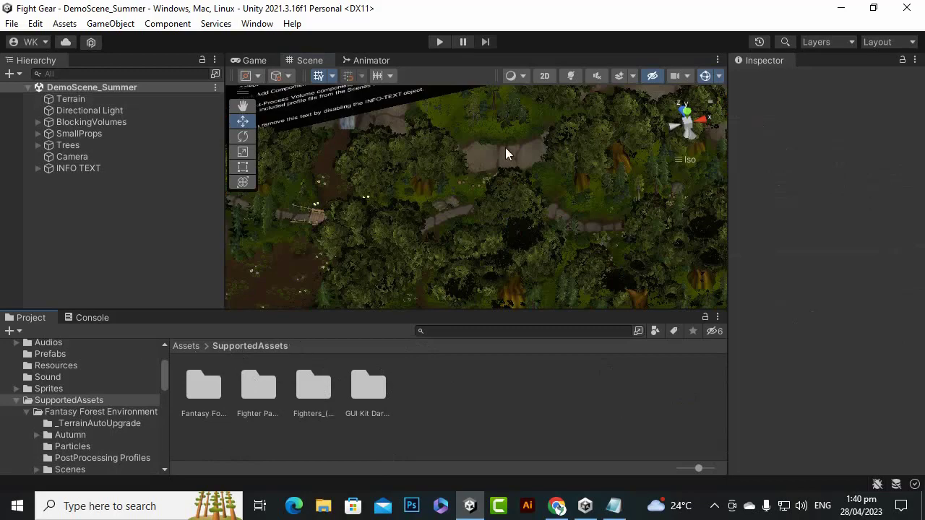
right_drag(521, 197, 448, 289)
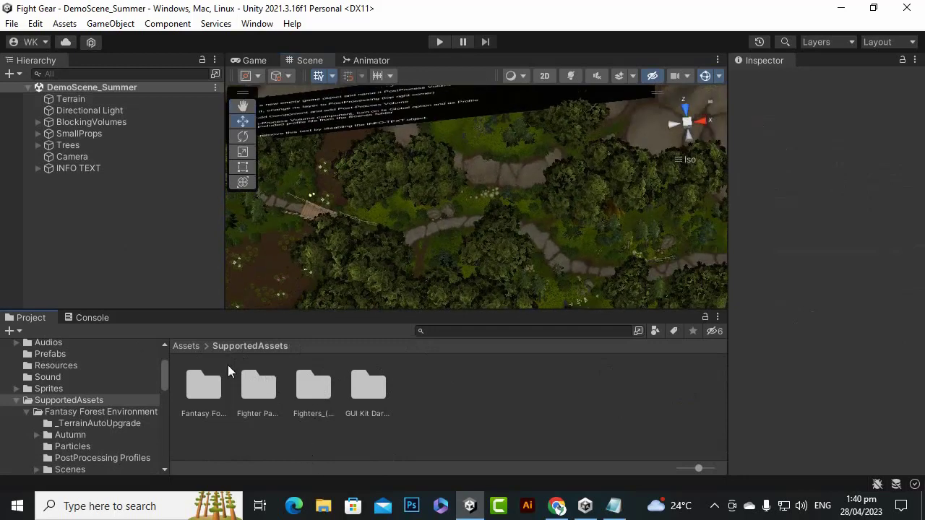
click(185, 346)
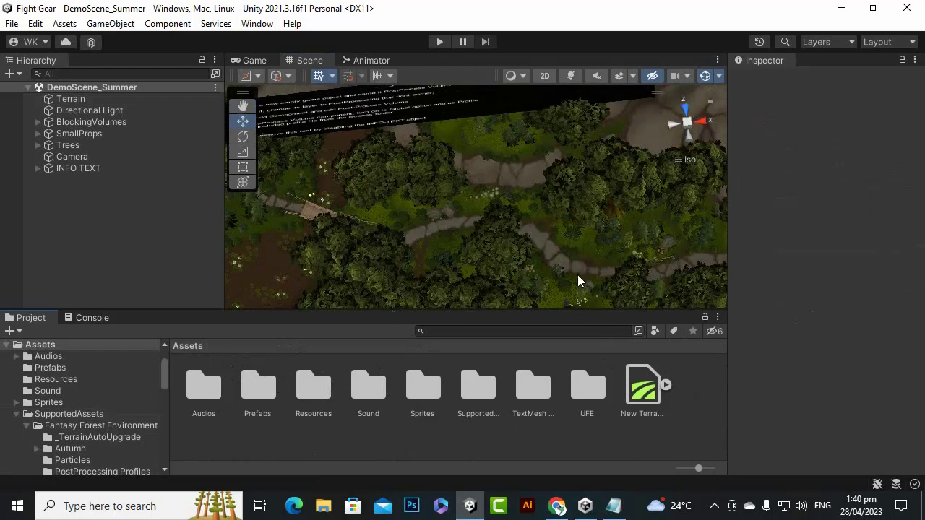
click(714, 506)
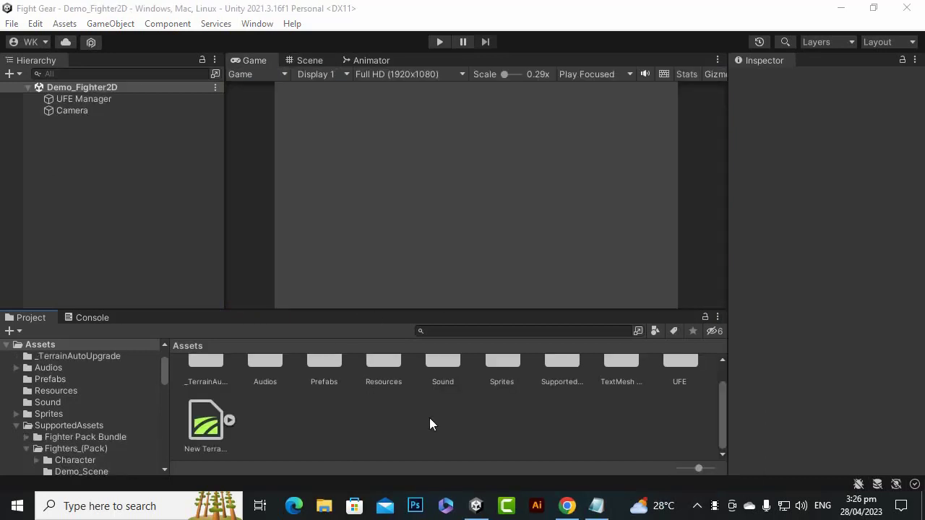
- Show the Scene view of Demo_Fighter2D and open the TrainingRoom2D folder under UFE/Demos/Shared_Assets/Stages
scroll(429, 417, up, 1)
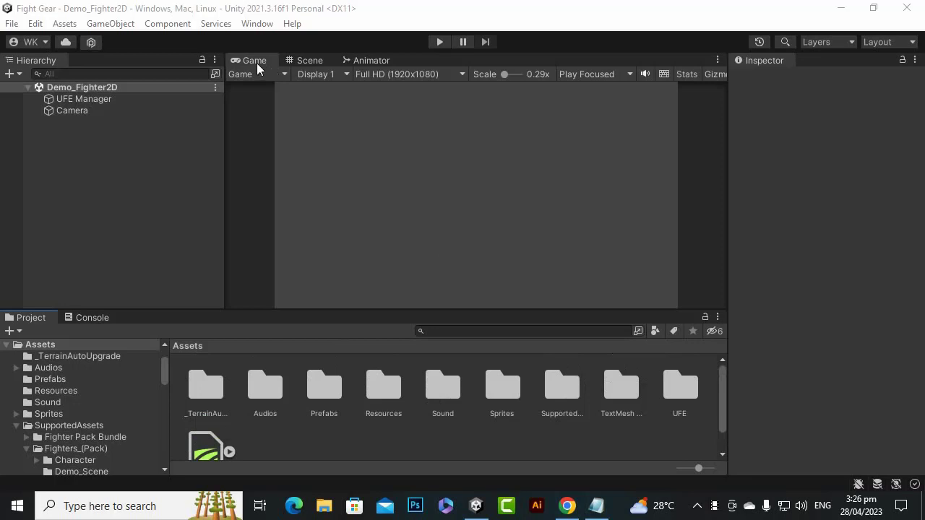
click(307, 60)
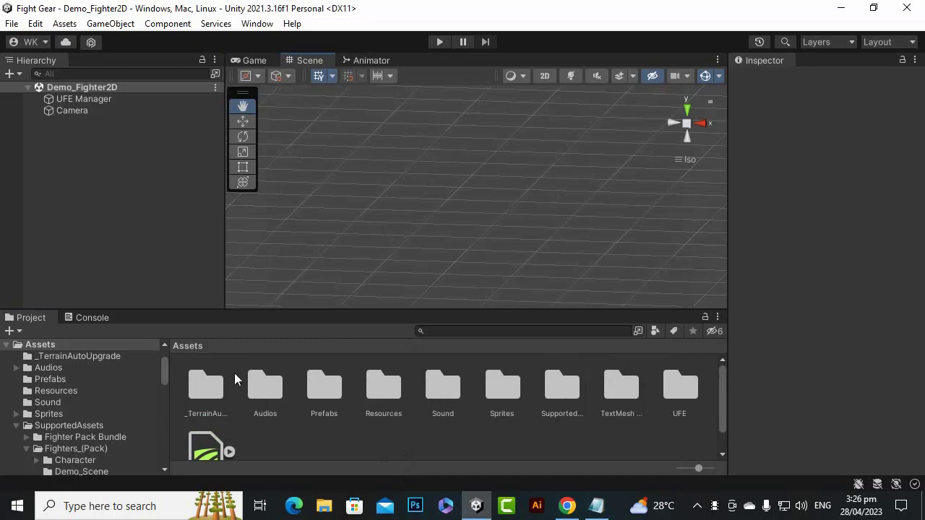
double_click(679, 388)
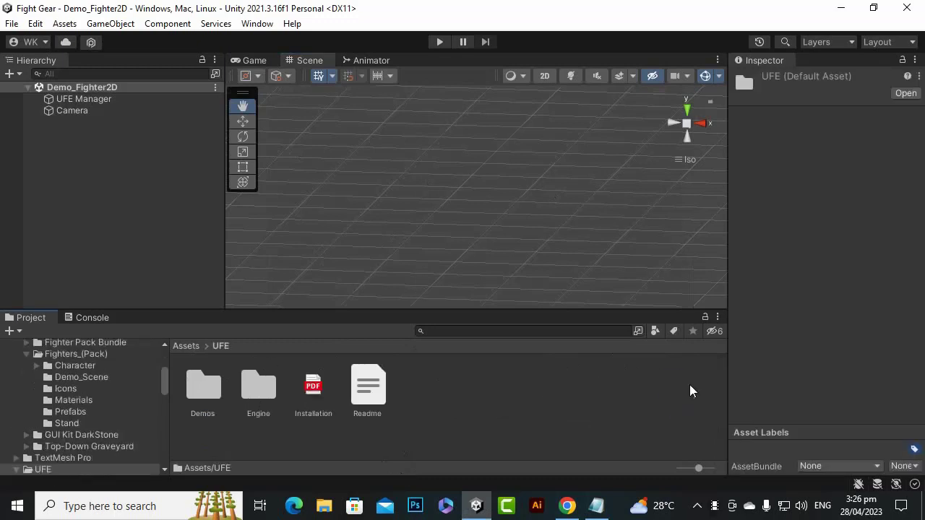
click(258, 390)
double_click(203, 390)
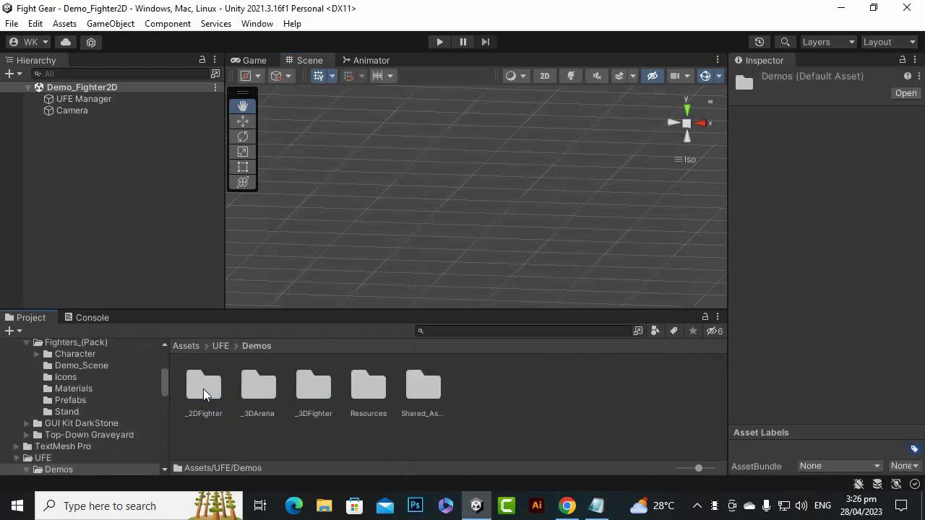
double_click(420, 388)
click(449, 391)
double_click(434, 388)
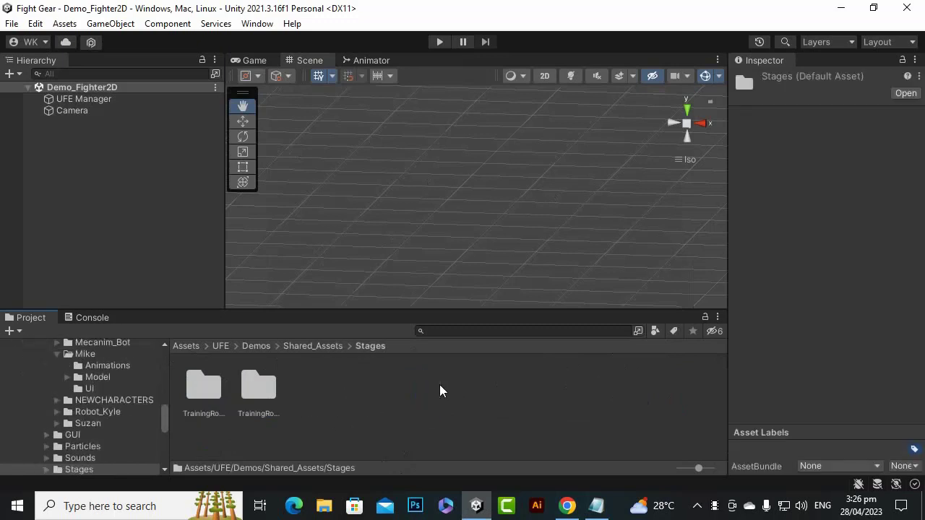
double_click(210, 390)
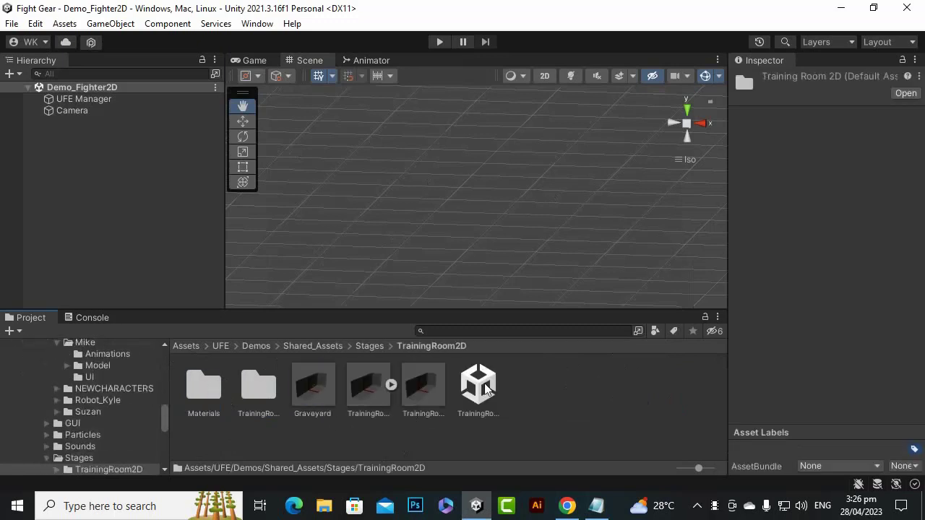
- Delete the Graveyard prefab from the TrainingRoom2D folder
click(378, 427)
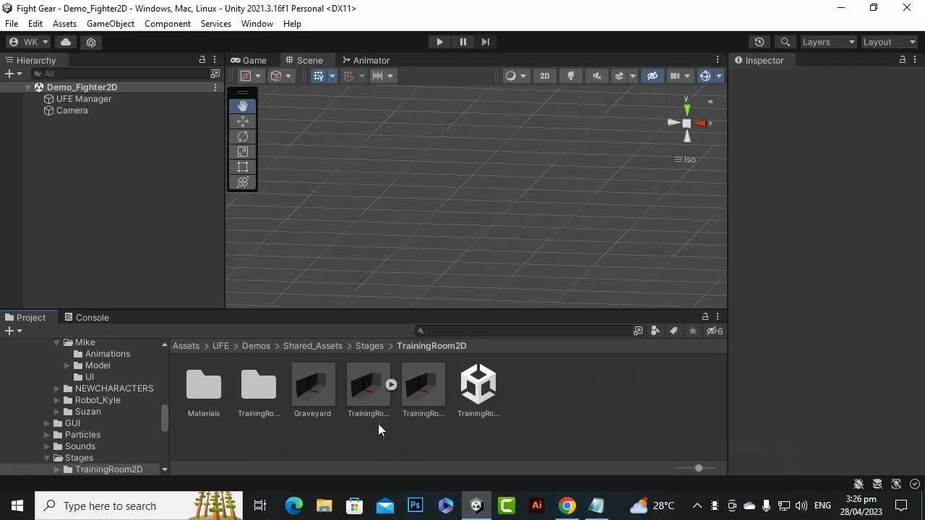
click(427, 387)
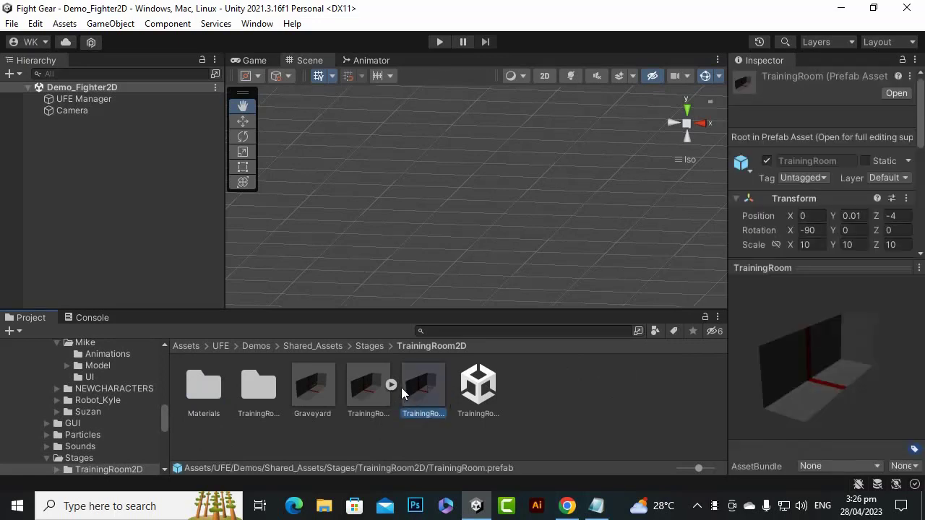
click(396, 442)
click(419, 394)
click(314, 400)
key(Delete)
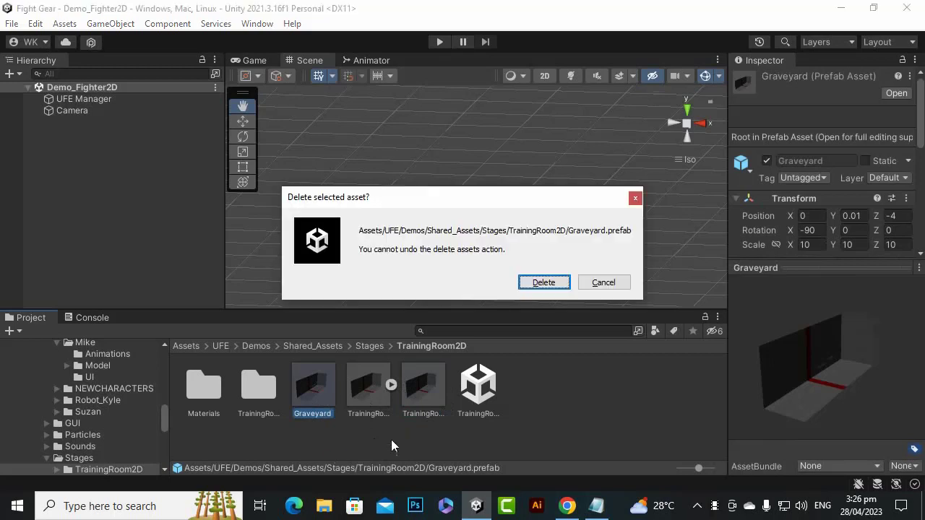
click(538, 289)
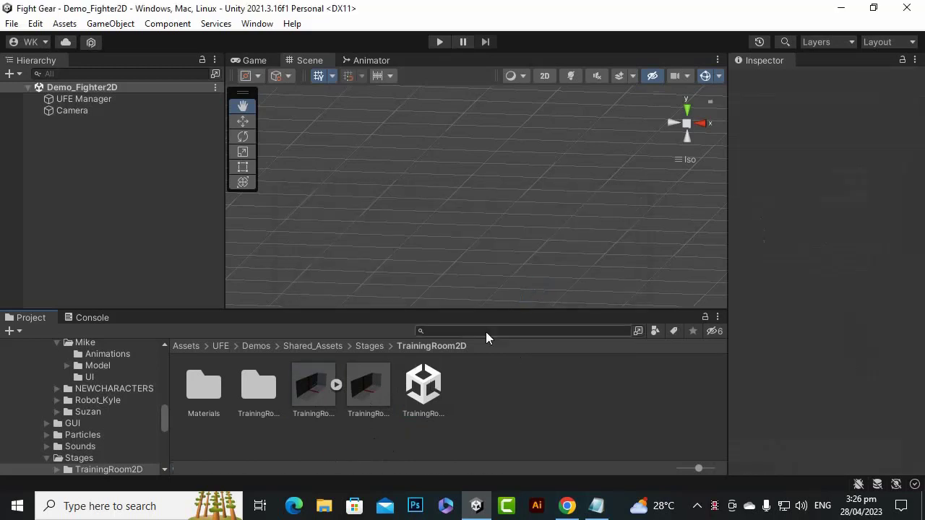
- Duplicate the TrainingRoom prefab in the TrainingRoom2D folder
click(358, 398)
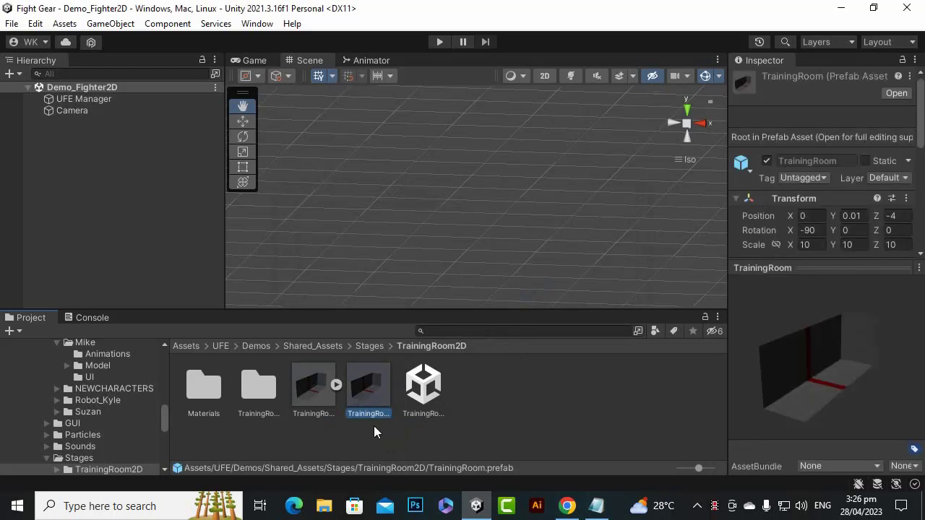
click(454, 434)
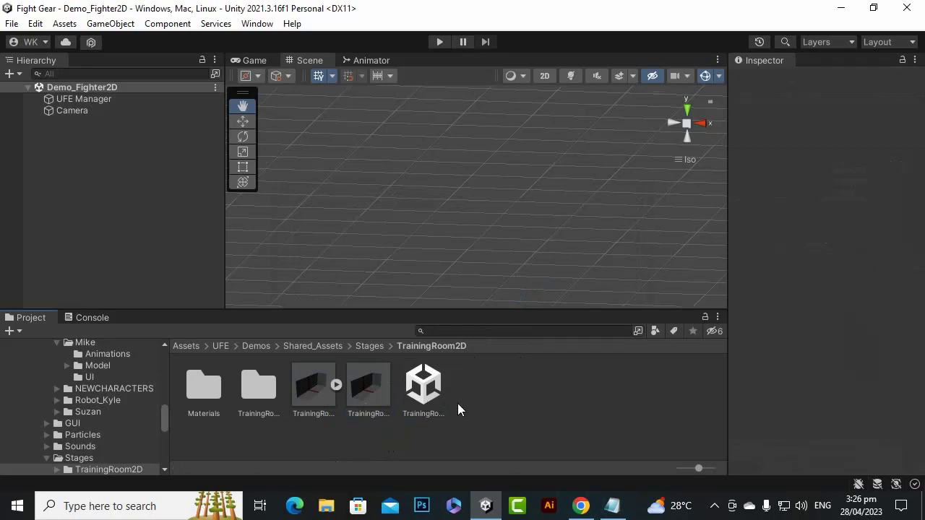
click(369, 396)
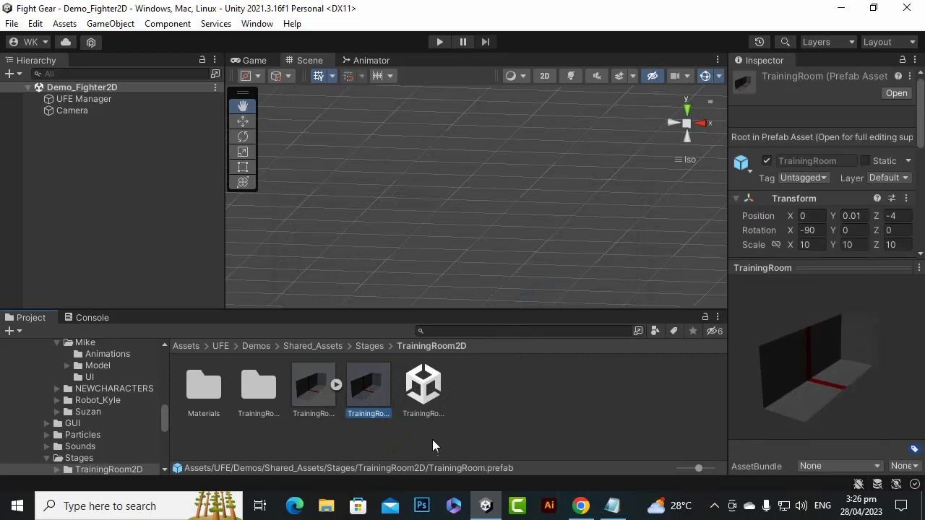
click(426, 440)
click(375, 398)
key(ctrl+d)
- Rename the duplicated TrainingRoom prefab to Graveyard and open it for editing
right_click(324, 393)
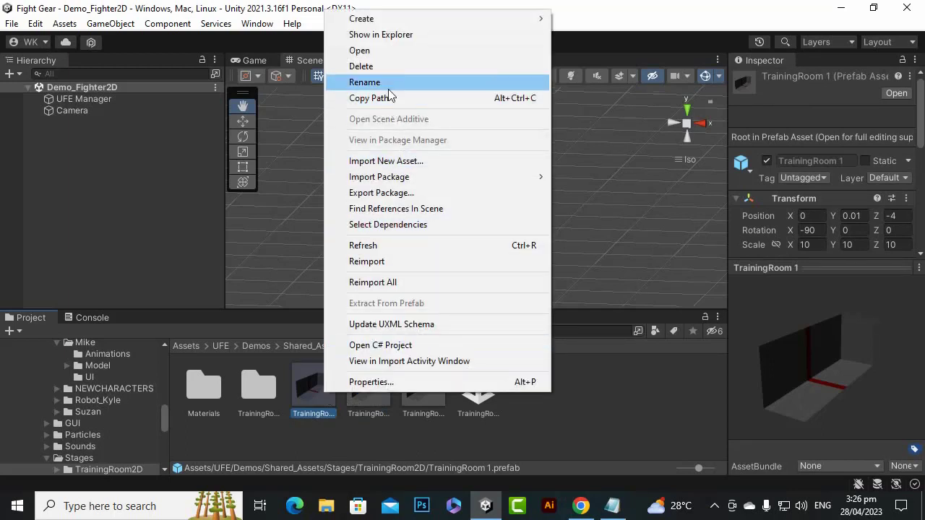
click(365, 82)
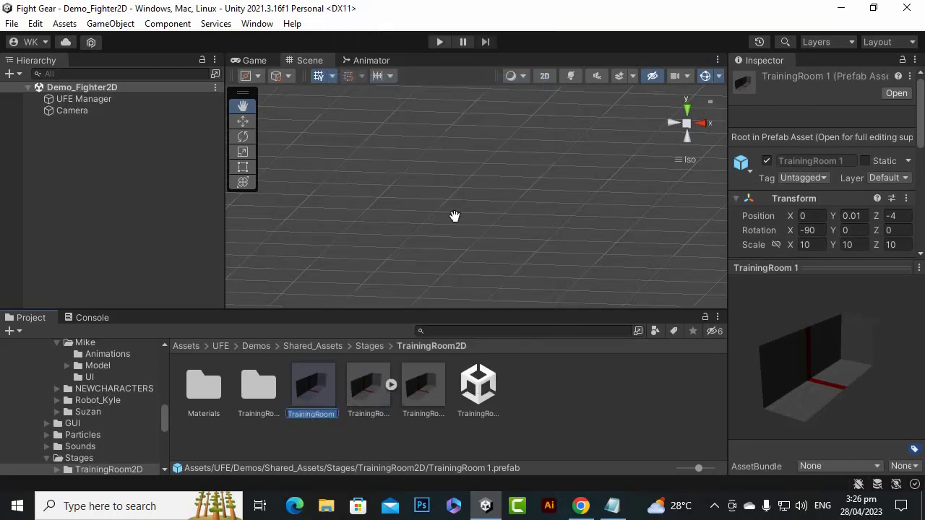
text(Graveyard)
key(Return)
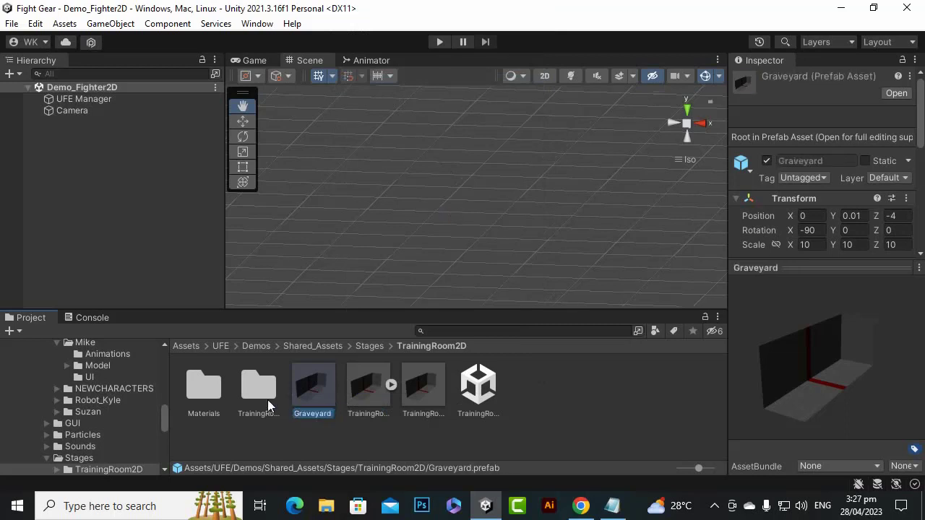
double_click(312, 388)
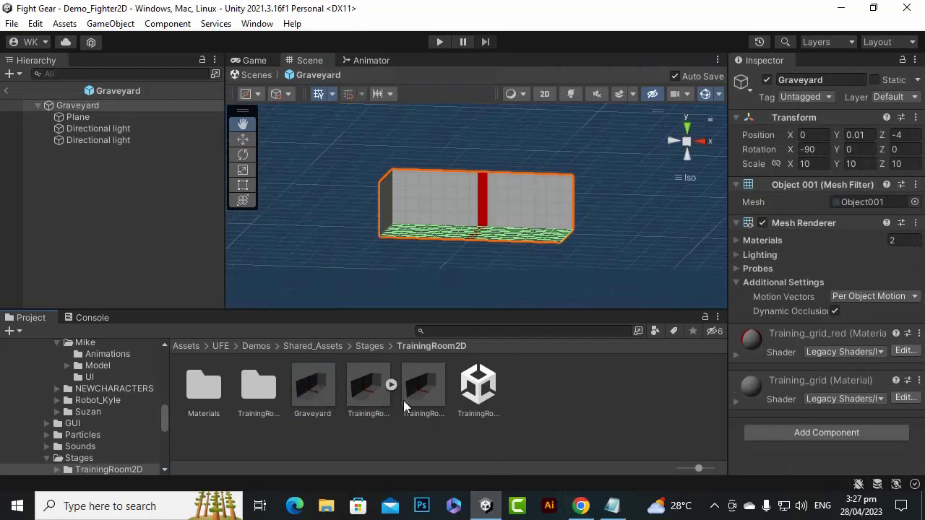
- Open the SupportedAssets/Top-Down Graveyard/Prefabs folder and look through the props available for the stage
click(189, 346)
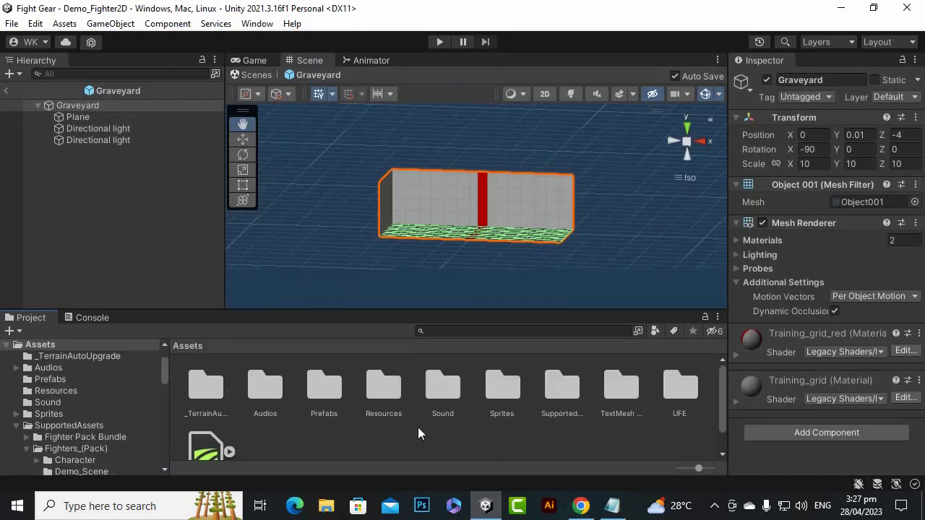
double_click(562, 387)
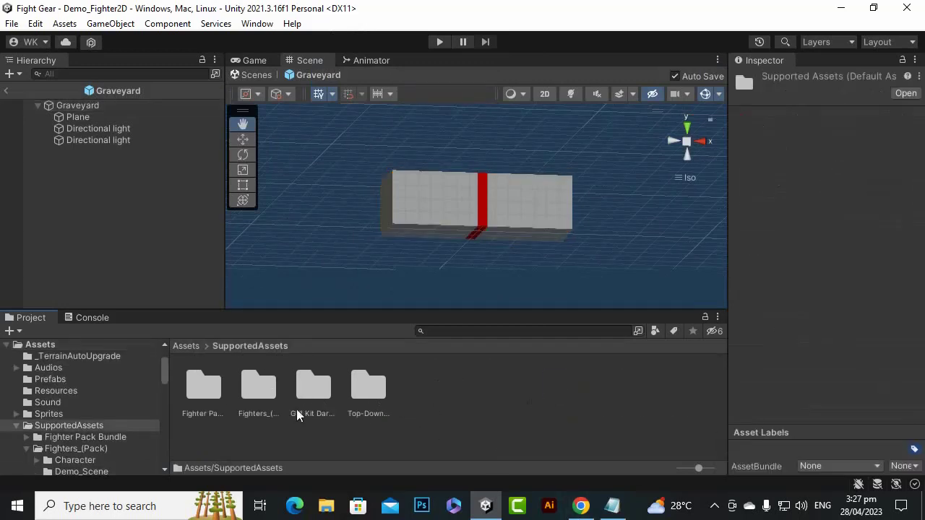
double_click(367, 390)
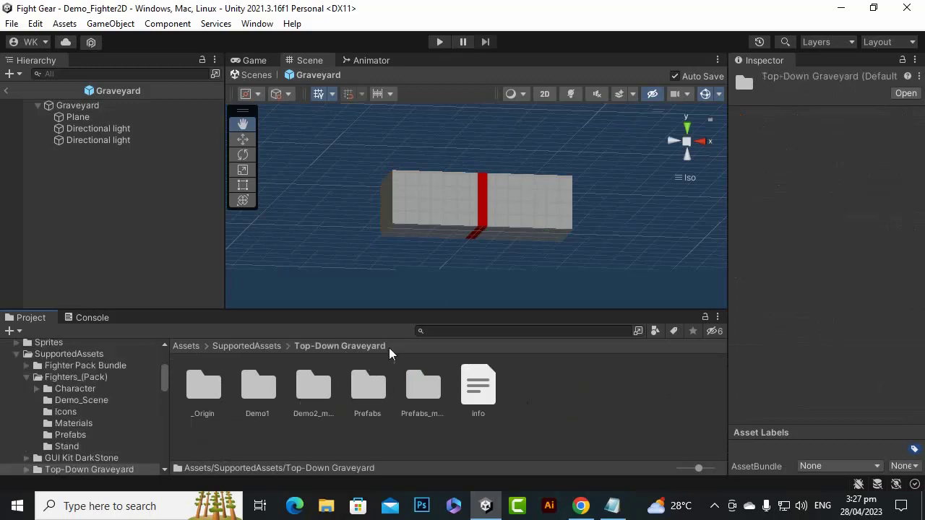
click(320, 430)
click(255, 386)
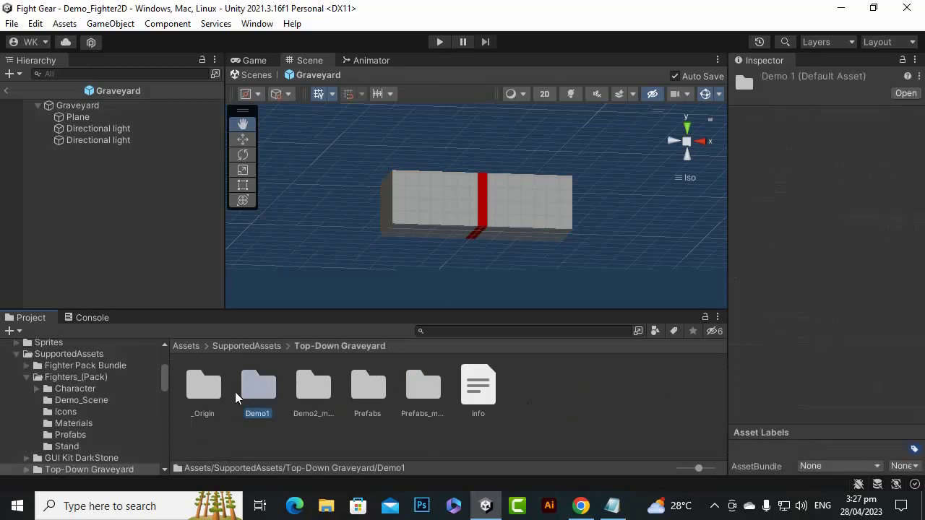
click(296, 428)
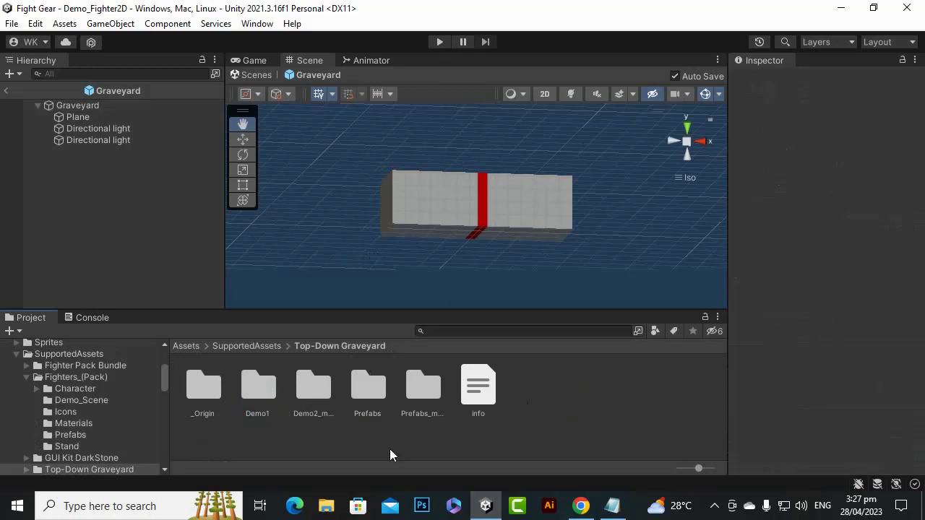
click(375, 394)
double_click(375, 392)
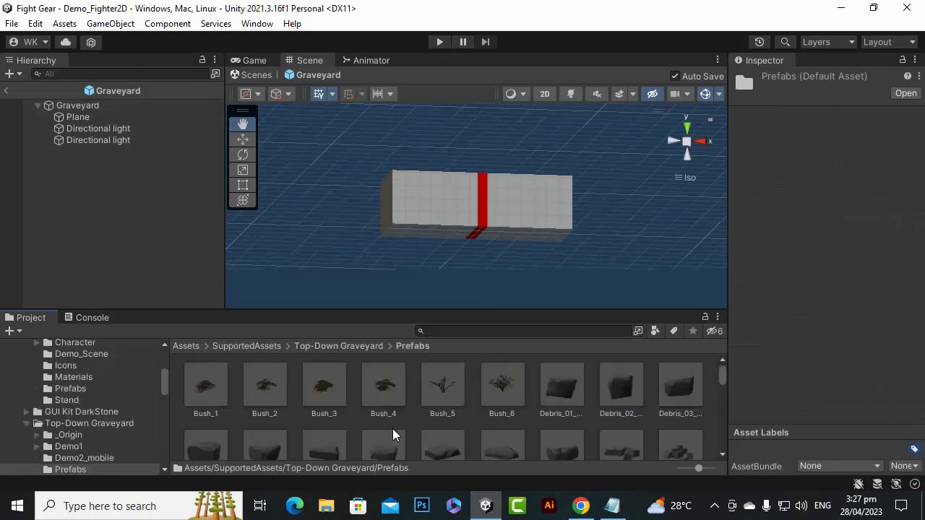
scroll(402, 429, down, 10)
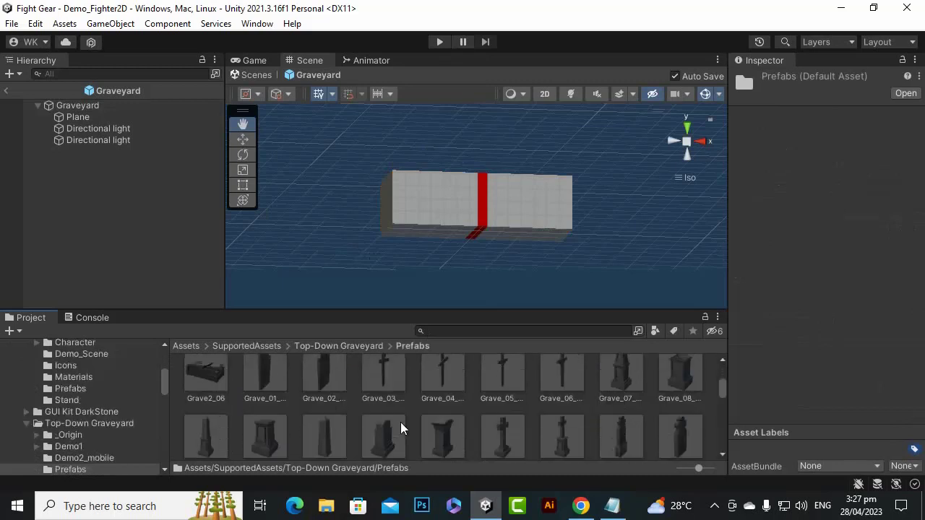
scroll(401, 429, down, 1)
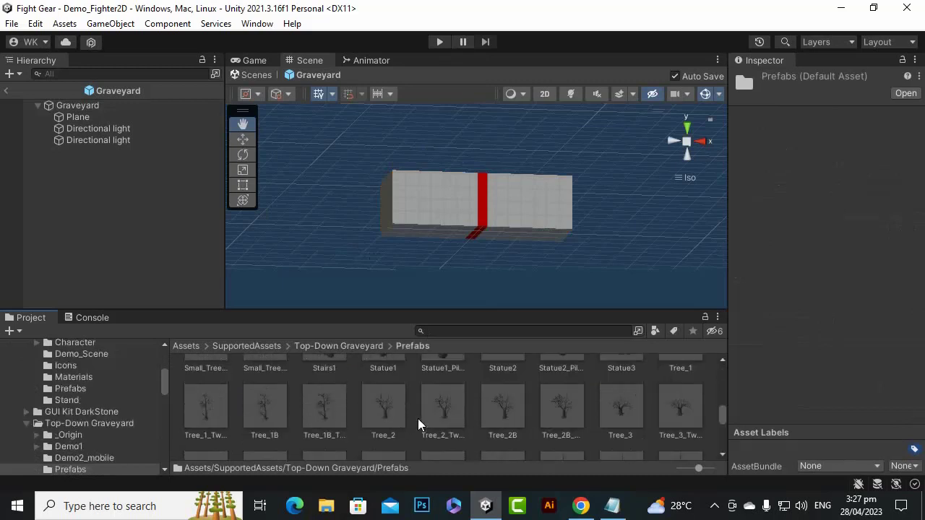
scroll(463, 419, down, 5)
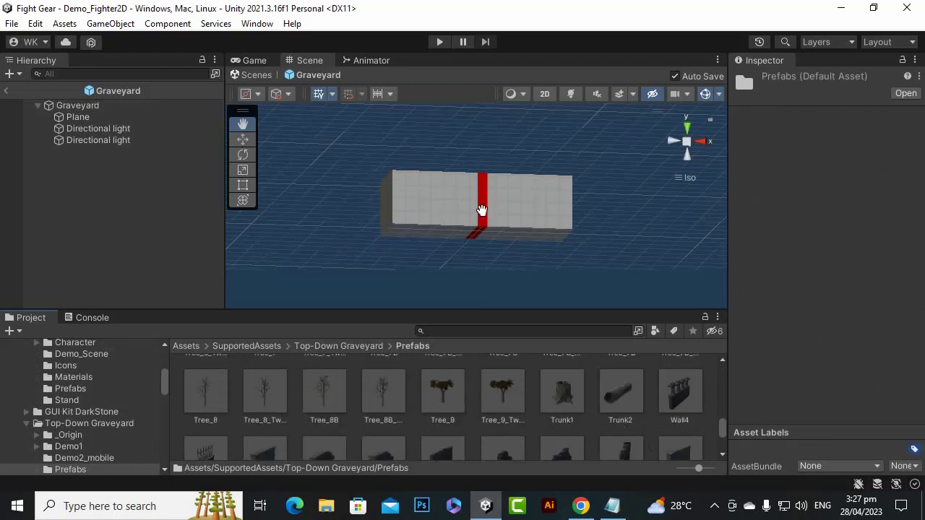
- Examine the Graveyard prefab's floor, walls and red centre strip up close and from several angles
scroll(475, 198, up, 8)
scroll(475, 199, up, 2)
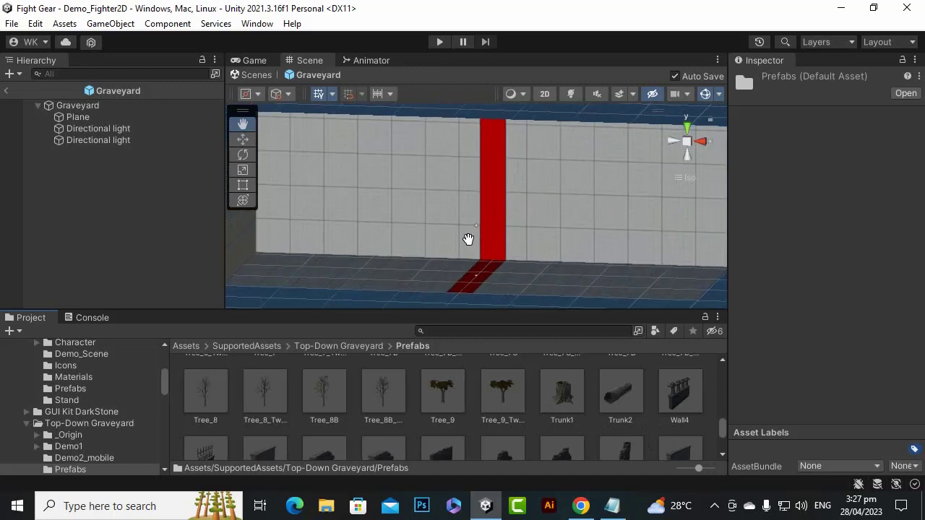
scroll(484, 244, down, 5)
alt+drag(501, 250, 559, 246)
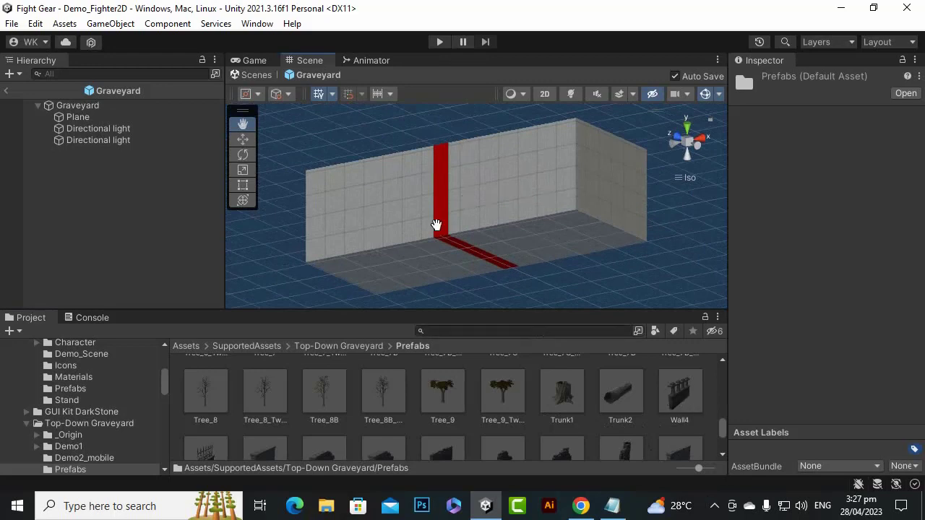
alt+drag(438, 223, 402, 229)
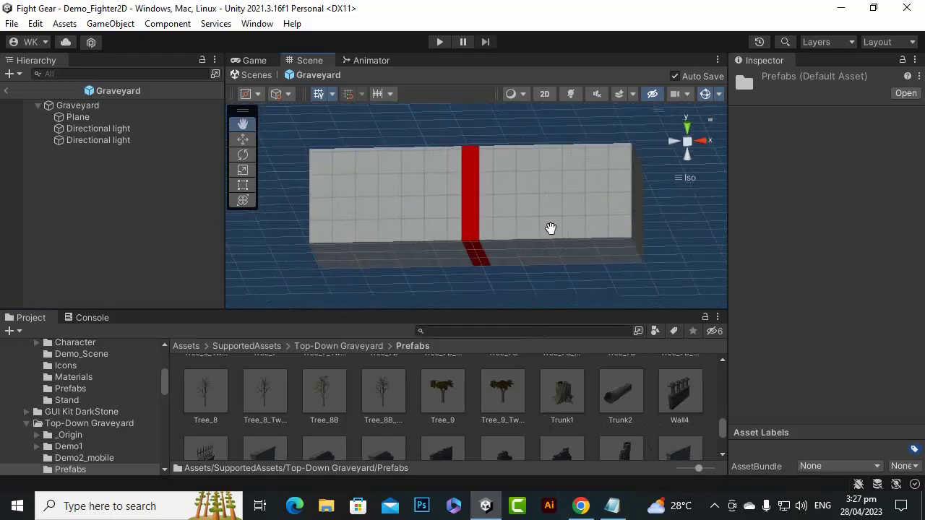
alt+drag(551, 229, 409, 212)
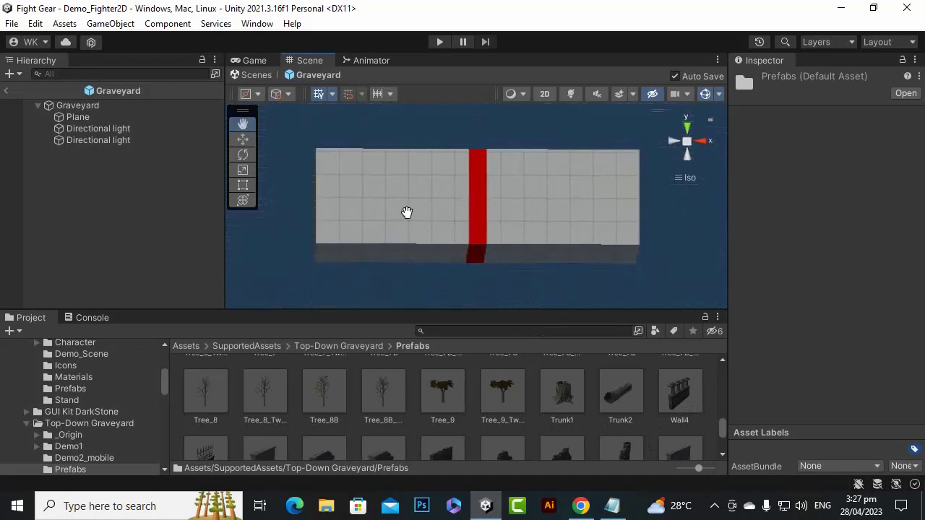
- Leave the Graveyard prefab and run the game into a Player vs CPU match on the Training Room (Prefab) stage
click(5, 90)
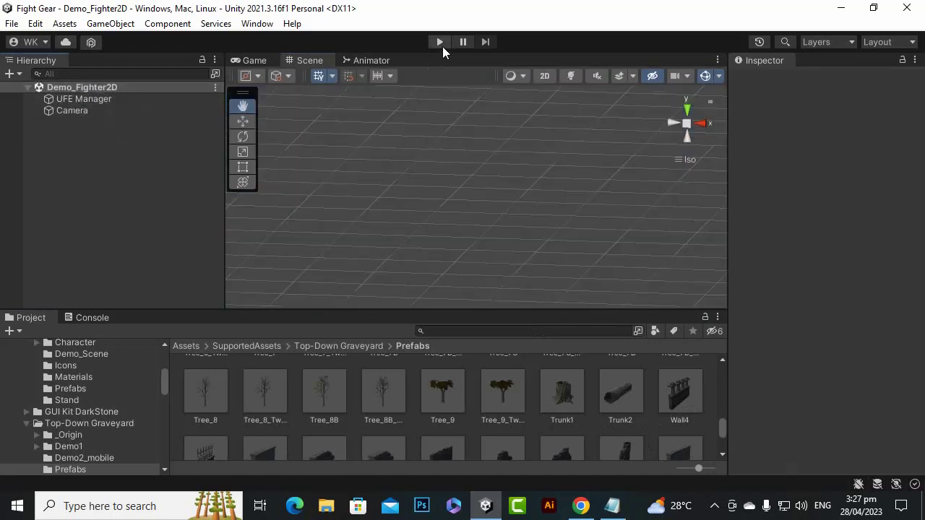
click(442, 47)
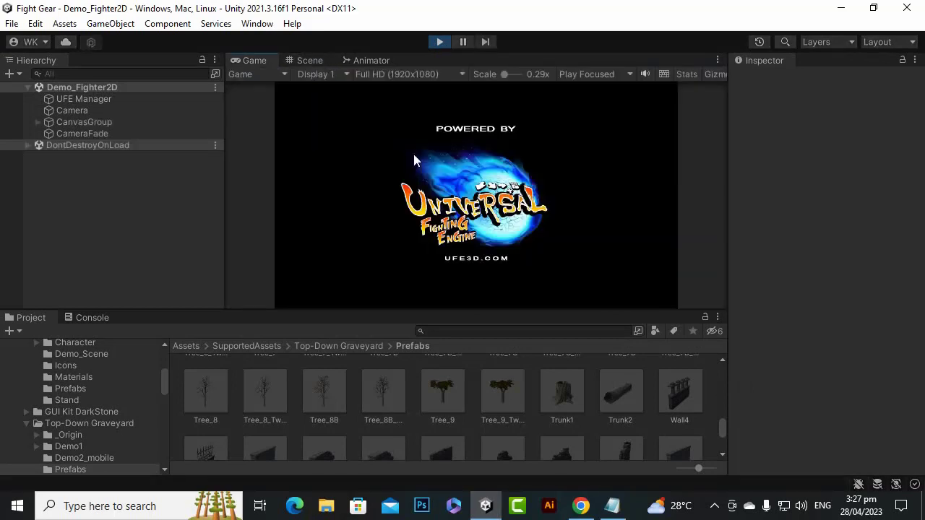
click(431, 246)
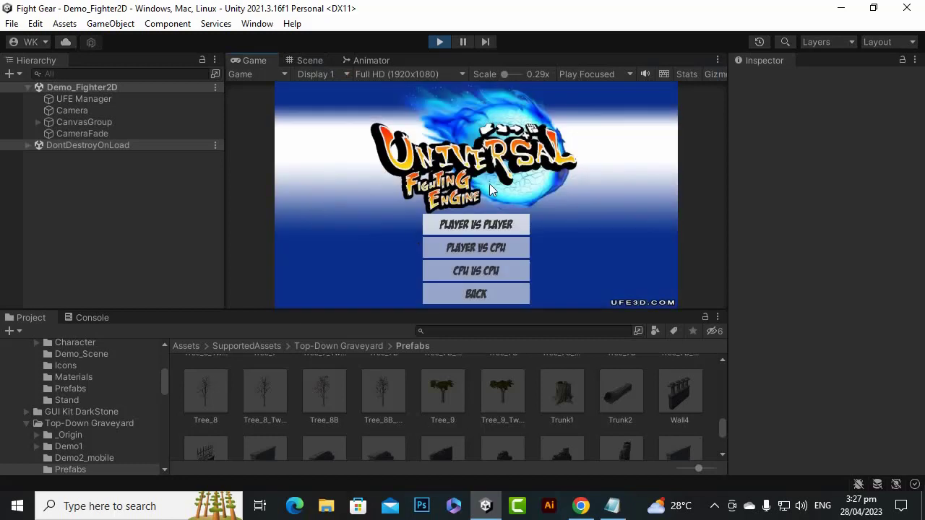
click(473, 247)
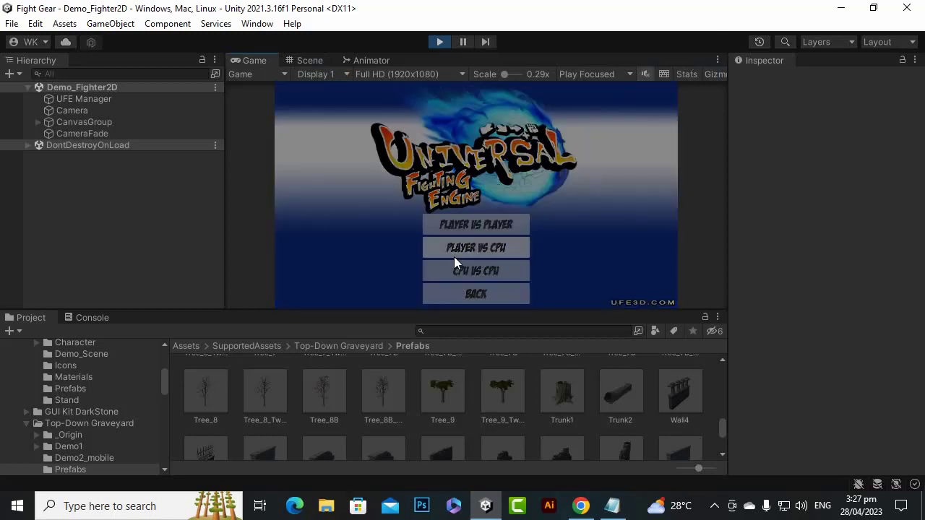
click(491, 237)
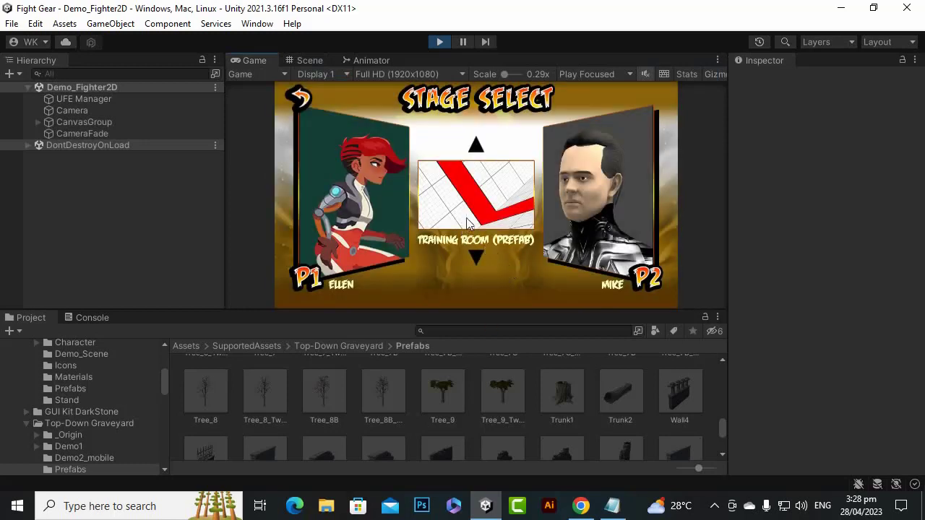
click(464, 232)
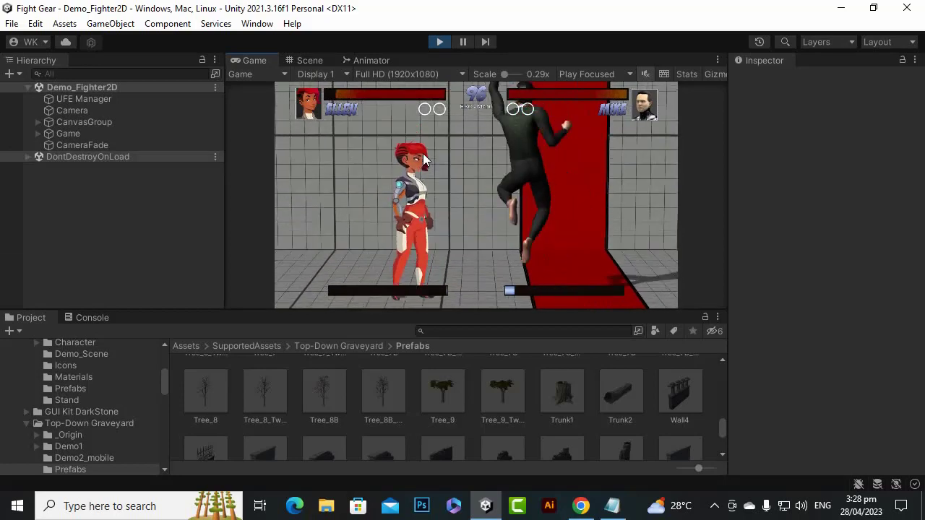
- Observe the fighters against the training room background during the match and stop the game
key(Escape)
key(Escape)
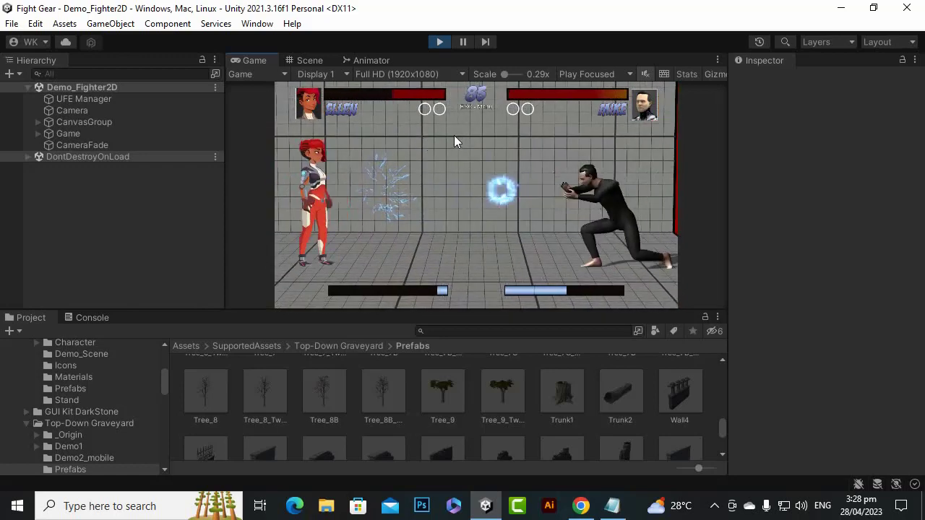
click(440, 44)
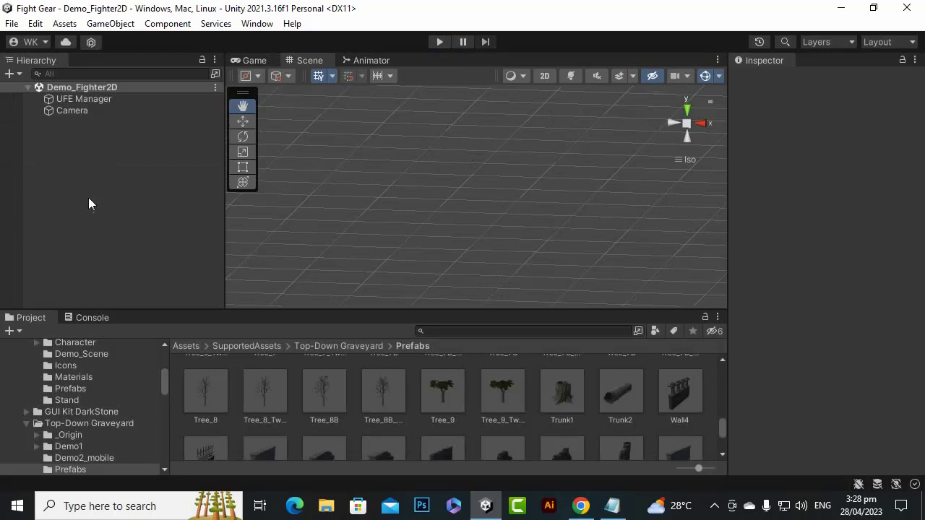
- Go back to UFE/Demos/Shared_Assets/Stages/TrainingRoom2D from the root Assets folder and open the Graveyard prefab for editing
click(186, 346)
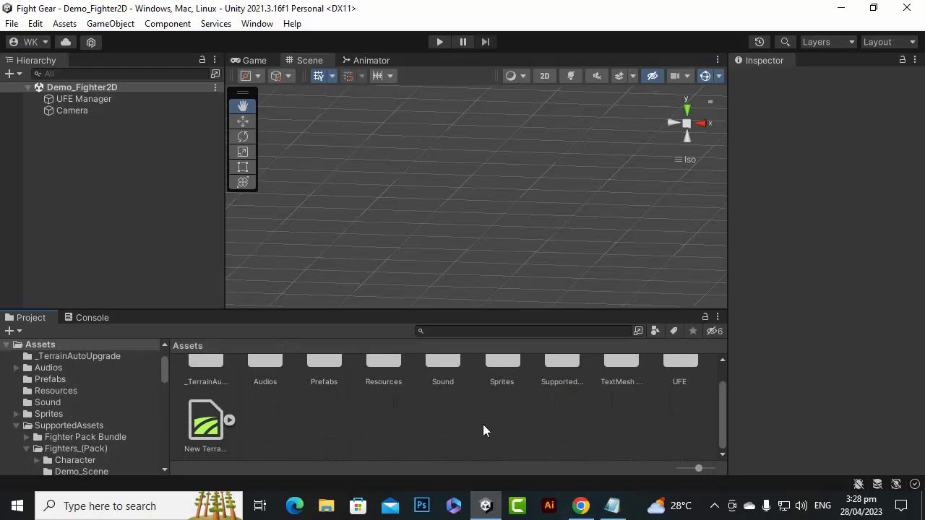
scroll(483, 431, up, 2)
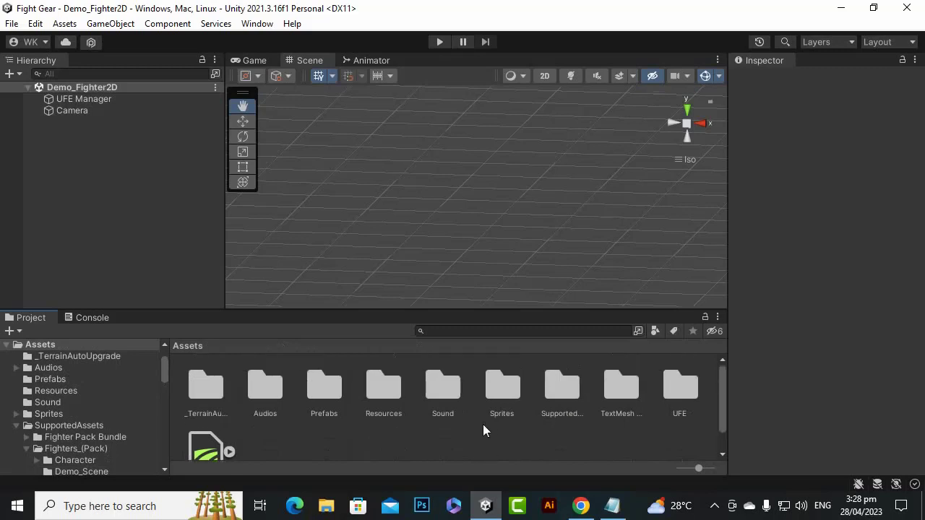
double_click(675, 385)
double_click(206, 396)
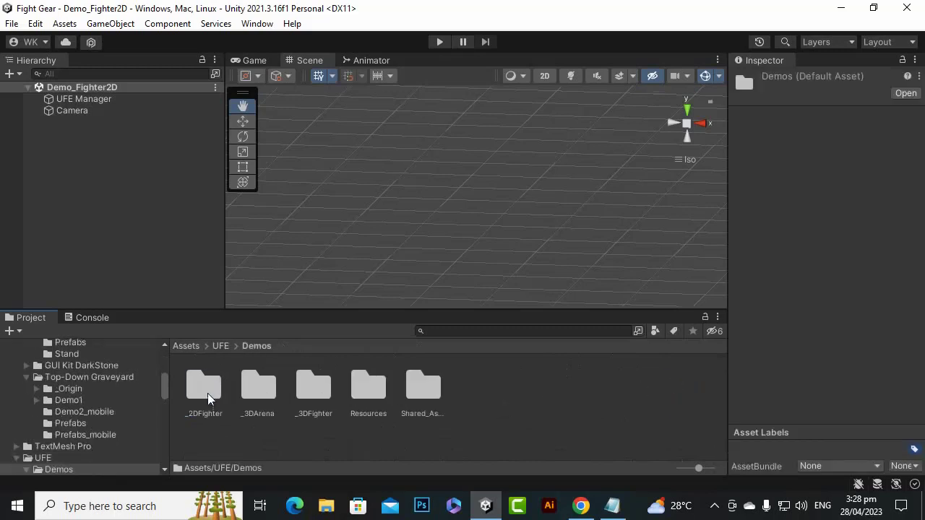
double_click(419, 393)
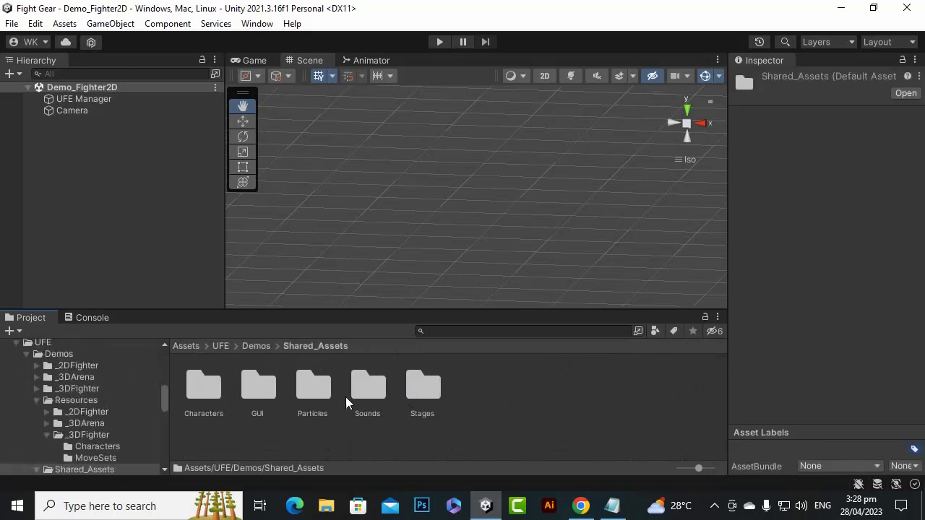
double_click(422, 390)
double_click(205, 394)
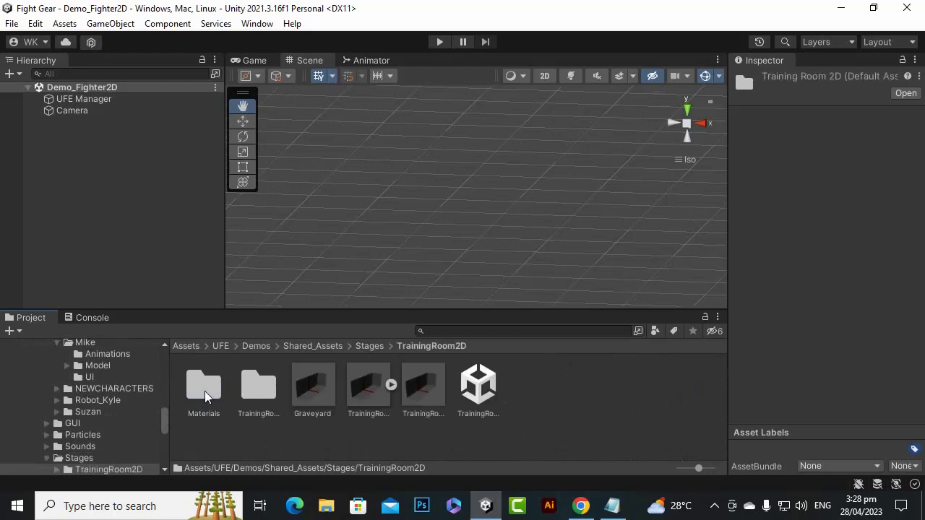
click(377, 398)
double_click(307, 389)
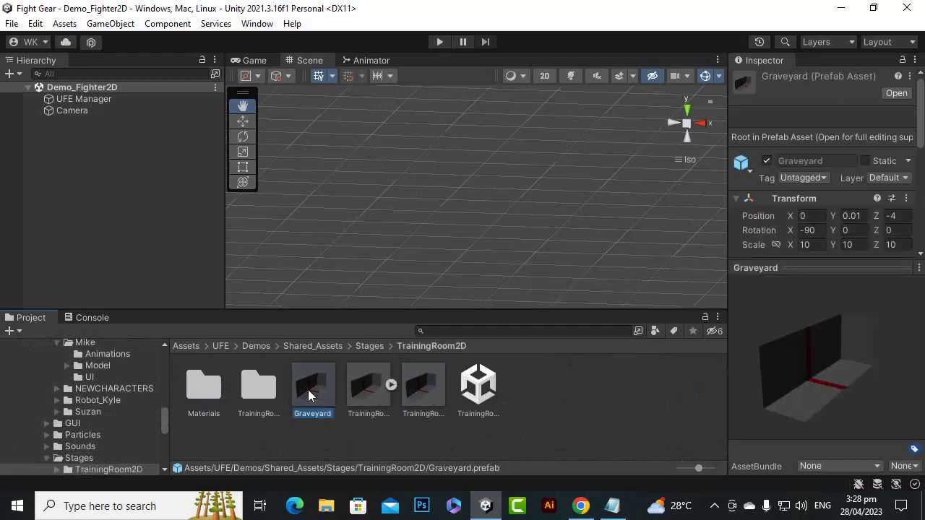
scroll(431, 241, up, 5)
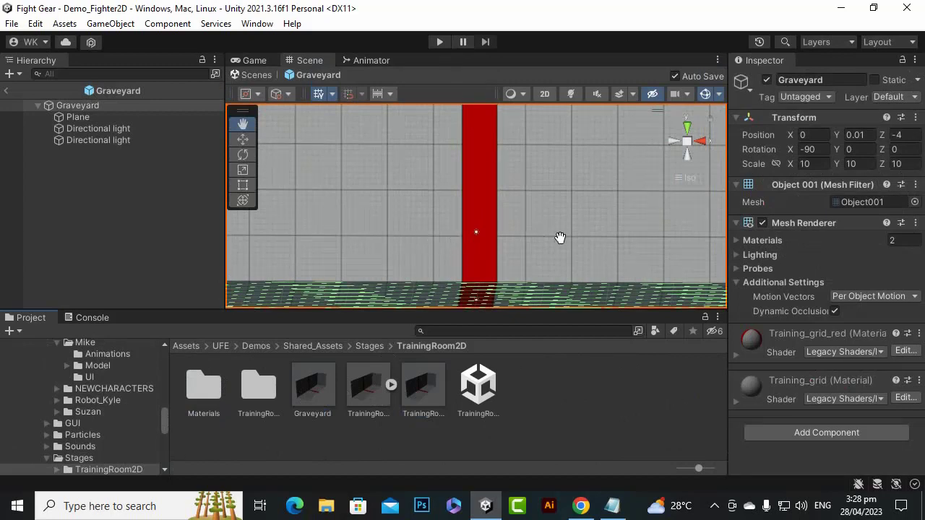
- Examine the Graveyard prefab's back wall, floor and red centre strip from the front and from an angle
scroll(574, 246, up, 3)
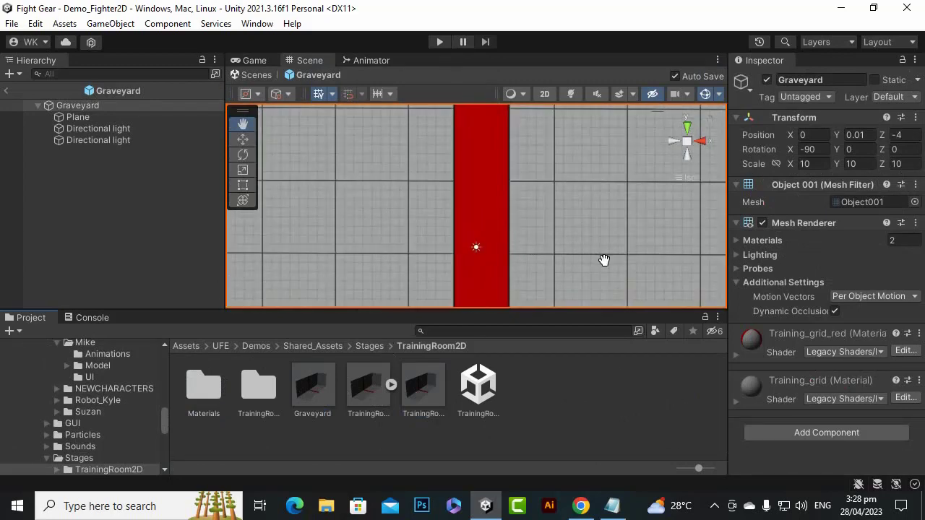
scroll(604, 260, down, 2)
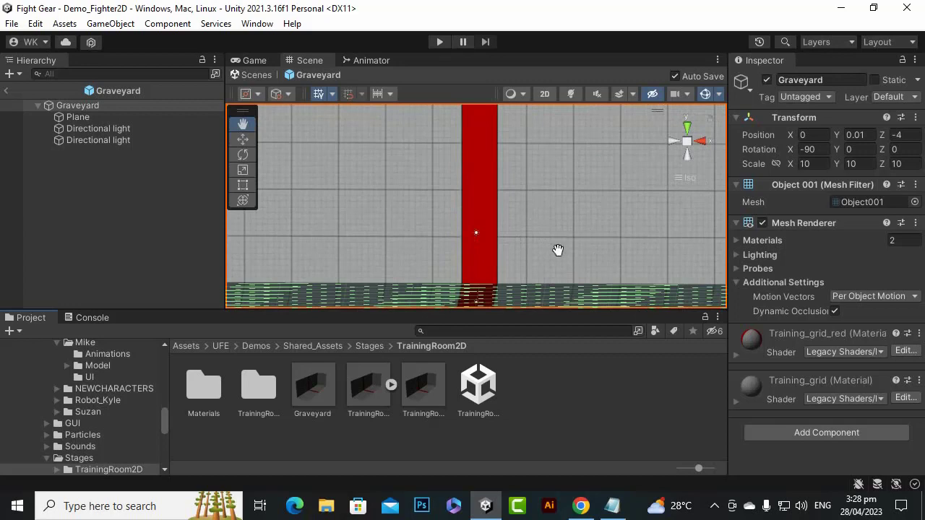
scroll(563, 269, down, 1)
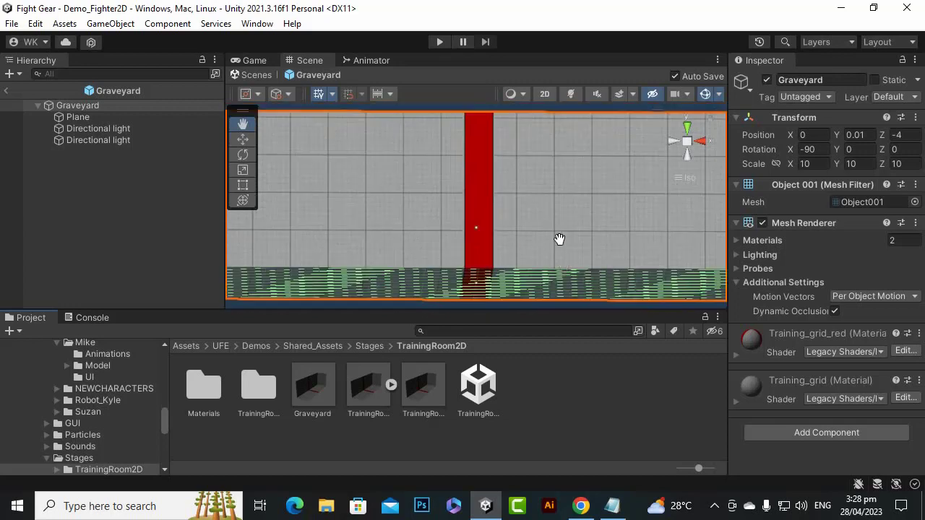
scroll(604, 272, down, 3)
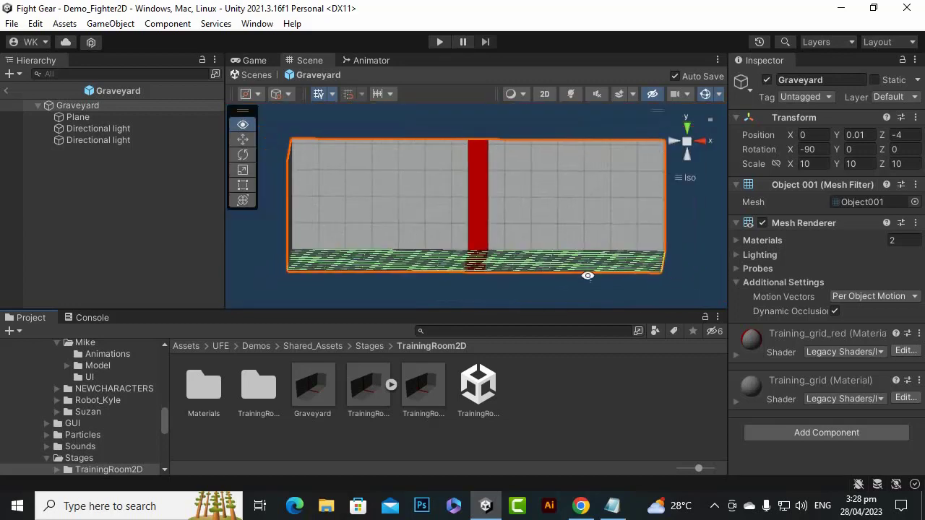
alt+drag(588, 271, 531, 278)
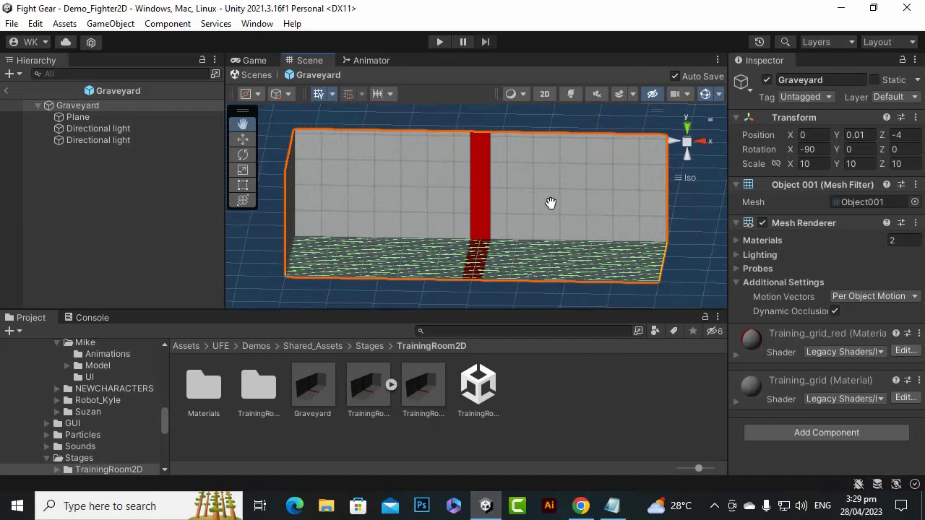
alt+drag(551, 203, 482, 245)
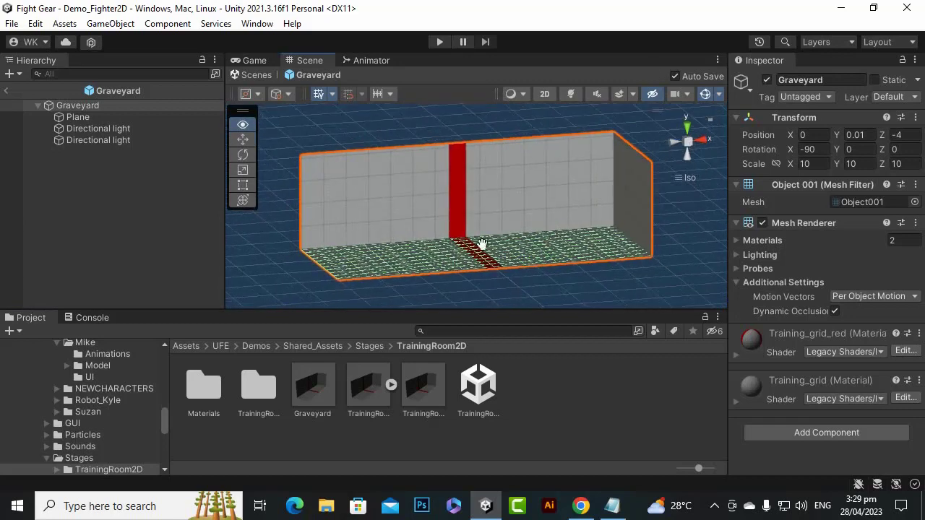
scroll(482, 244, up, 5)
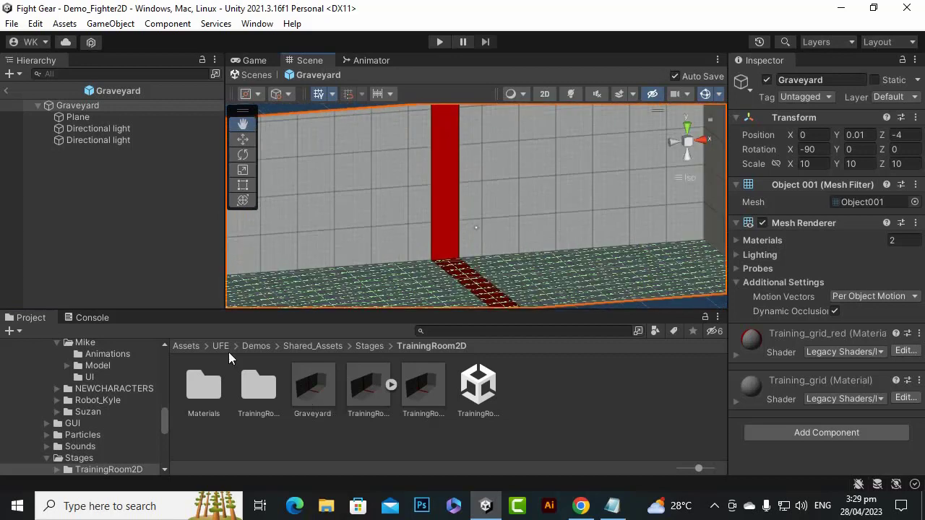
- Open the SupportedAssets/Top-Down Graveyard/Prefabs folder from the root Assets folder
click(193, 348)
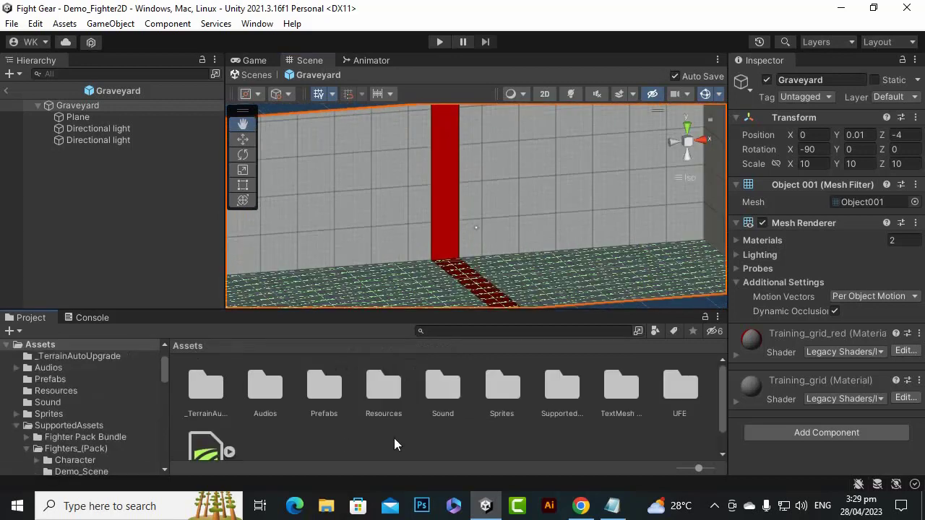
double_click(548, 389)
double_click(355, 388)
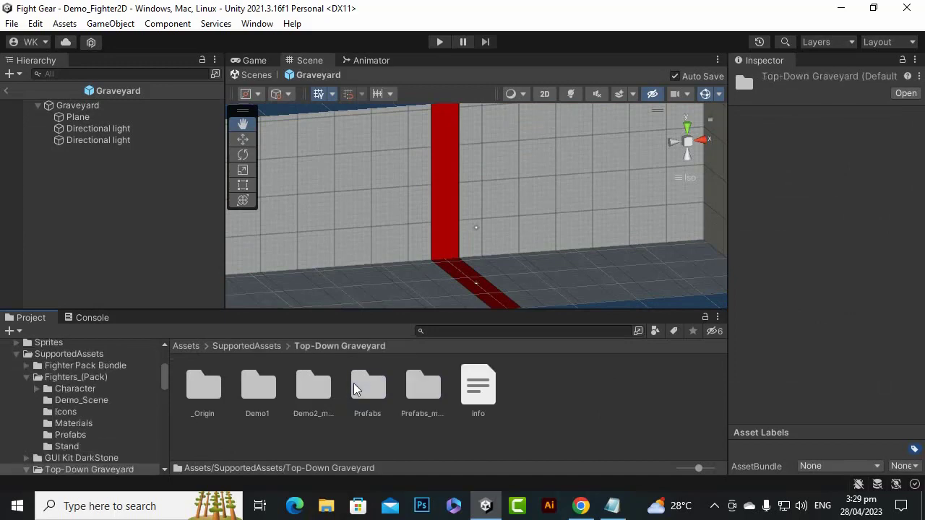
click(369, 390)
double_click(373, 394)
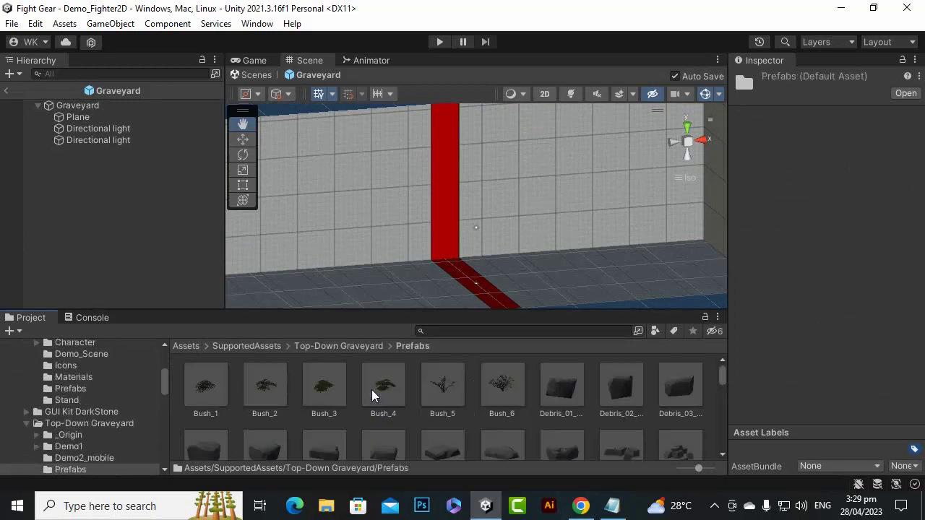
- Place the Wall_6A prefab on the floor beside the red strip and move it back towards the rear wall
scroll(312, 425, down, 10)
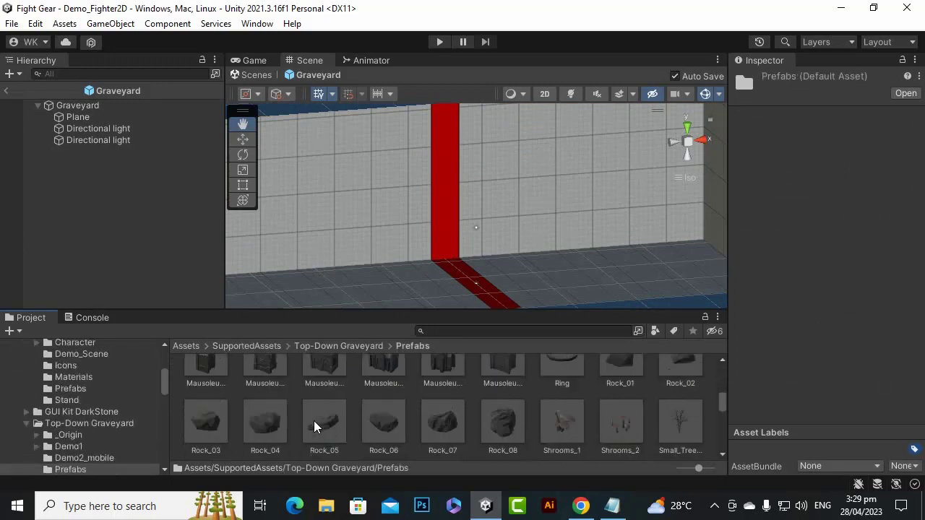
scroll(315, 426, down, 8)
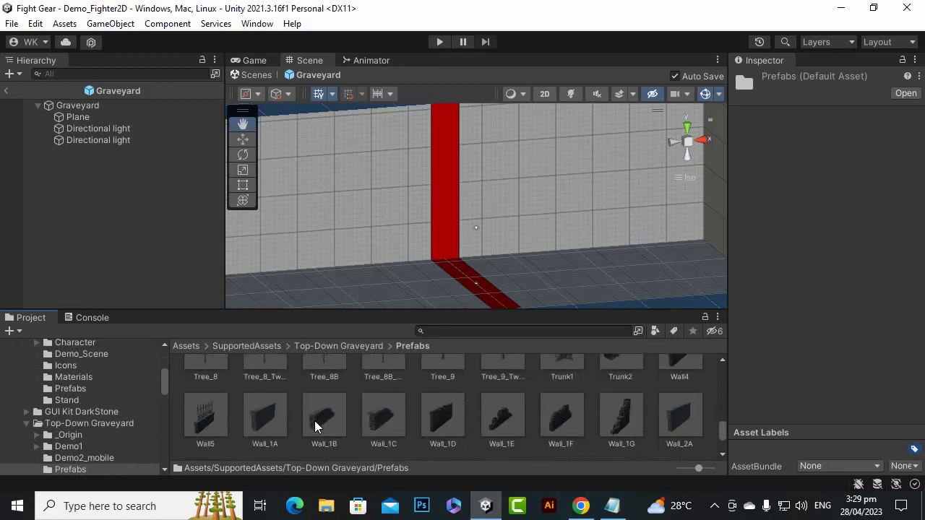
scroll(506, 426, up, 1)
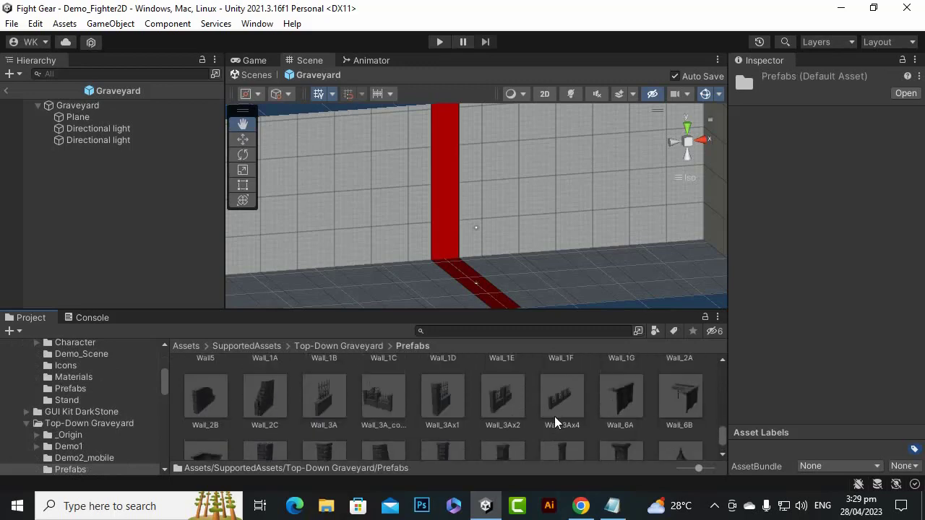
drag(634, 430, 320, 265)
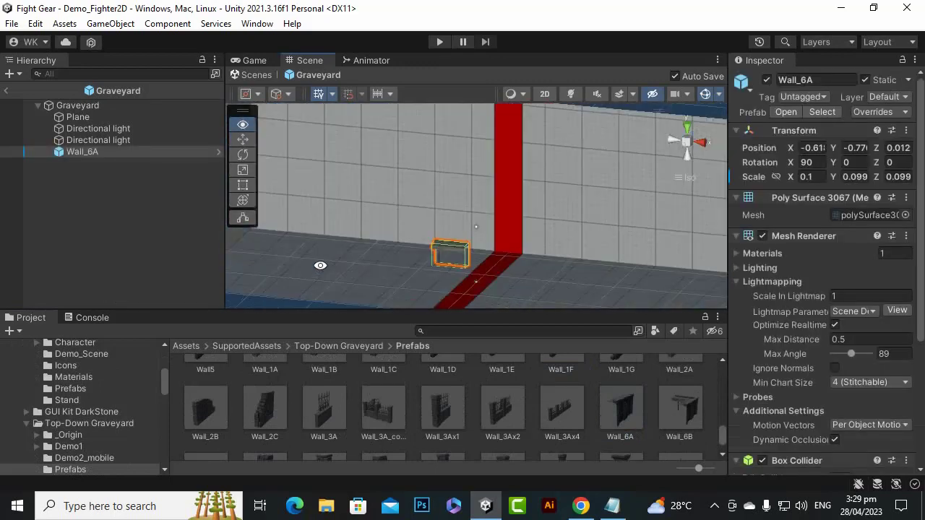
click(243, 139)
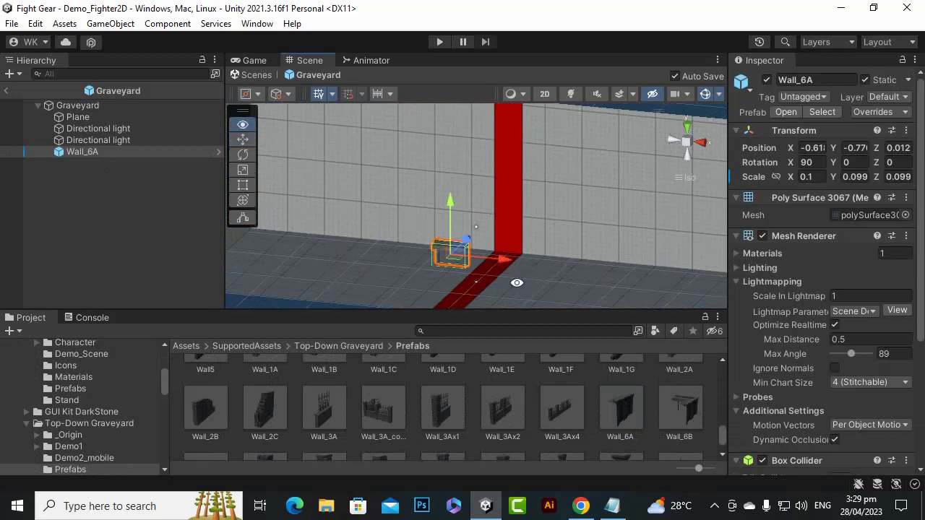
alt+drag(517, 282, 422, 289)
drag(520, 240, 560, 213)
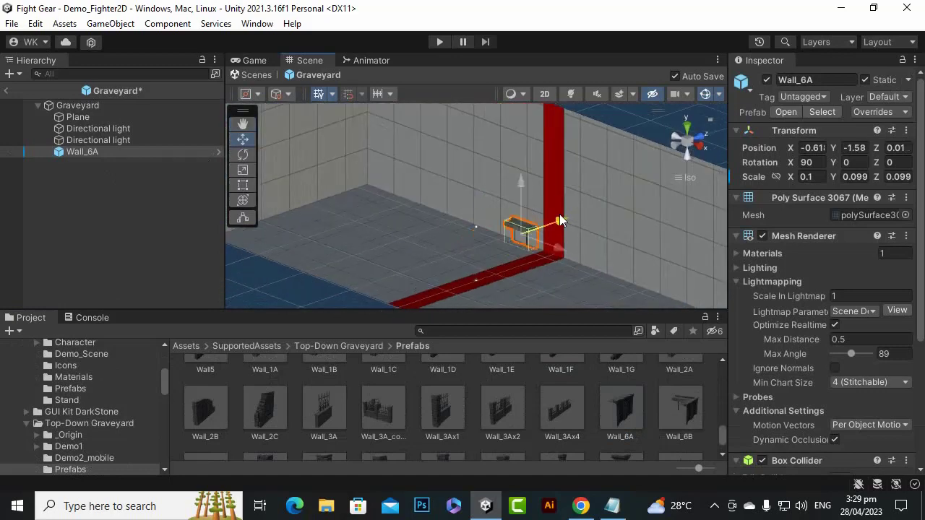
- Inspect the placed Wall_6A up close from several angles and delete it from the Graveyard prefab
alt+drag(467, 263, 629, 227)
scroll(498, 251, up, 7)
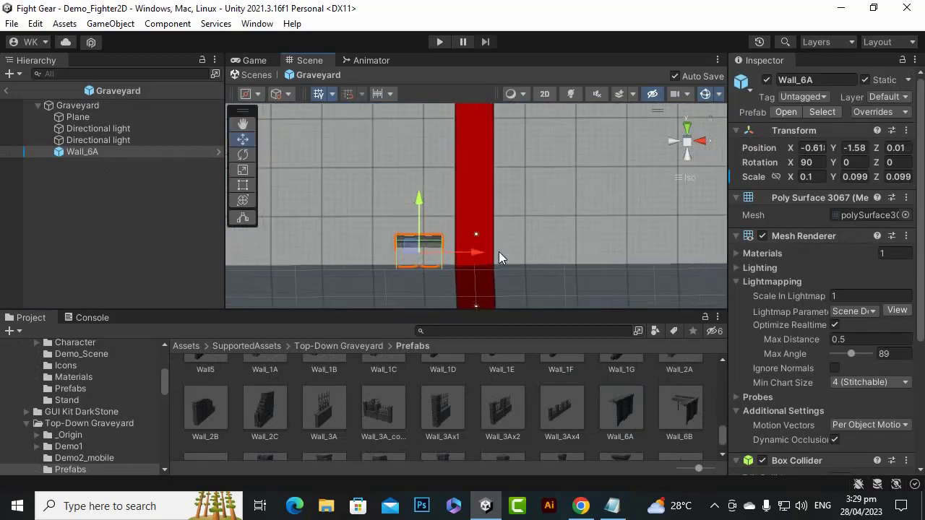
alt+drag(499, 252, 437, 289)
scroll(440, 277, down, 5)
click(243, 124)
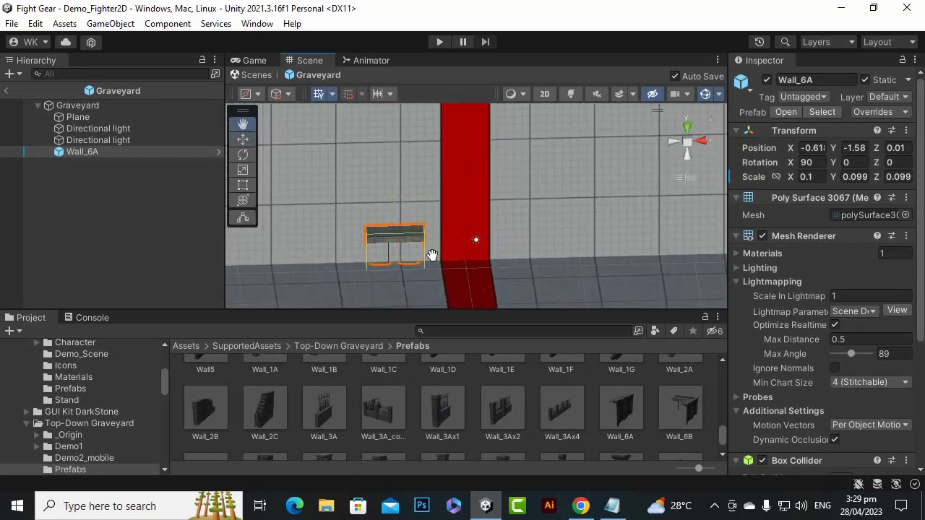
drag(474, 239, 600, 254)
scroll(508, 245, up, 2)
mouse_move(509, 245)
alt+mouse_down()
mouse_move(628, 270)
mouse_move(662, 247)
mouse_move(630, 264)
mouse_move(653, 238)
mouse_move(649, 251)
mouse_move(525, 250)
mouse_move(510, 270)
mouse_move(508, 252)
mouse_move(521, 259)
alt+mouse_up()
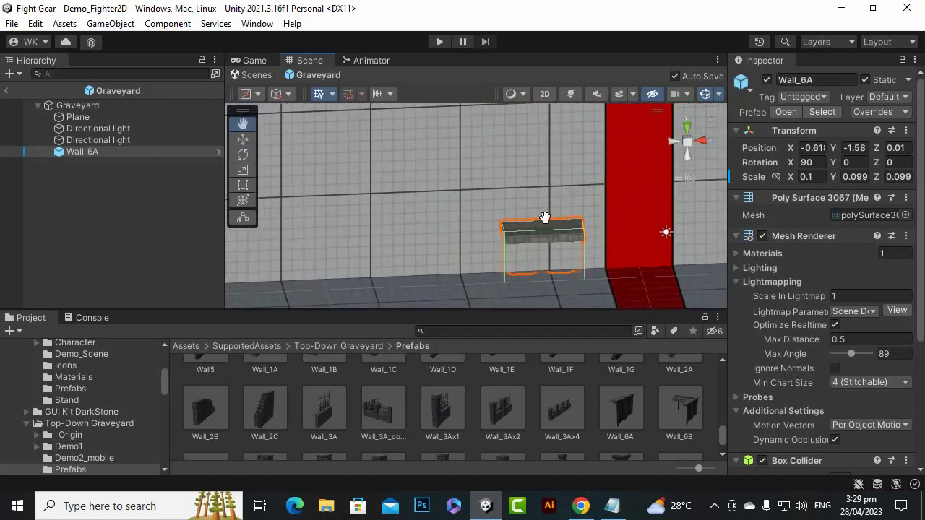
key(Delete)
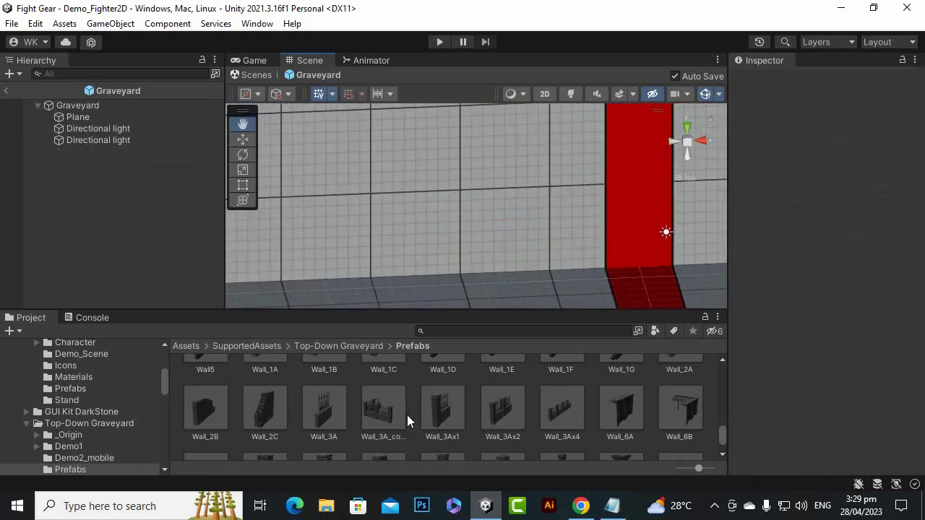
- Preview the Wall_6B and Wall_6C prefabs and place Wall_6C on the floor to the left of the red strip
click(671, 419)
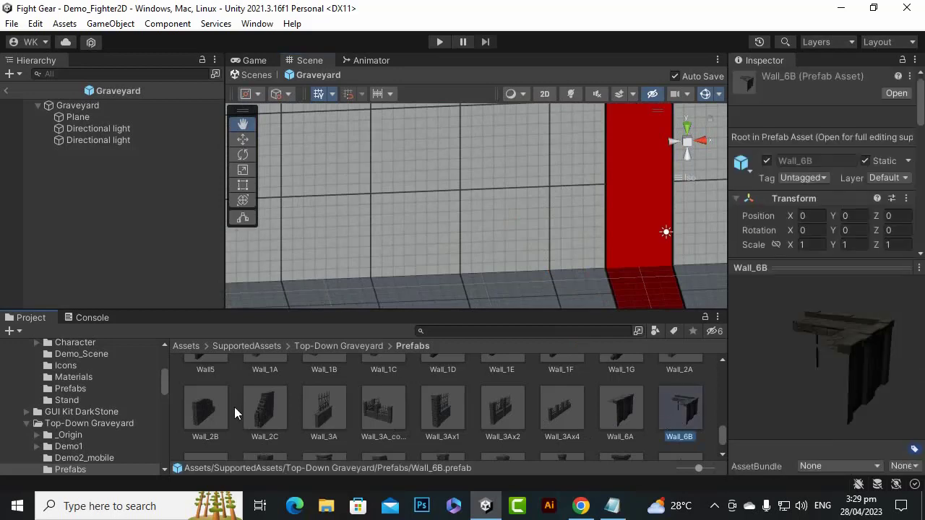
scroll(241, 426, down, 2)
click(203, 440)
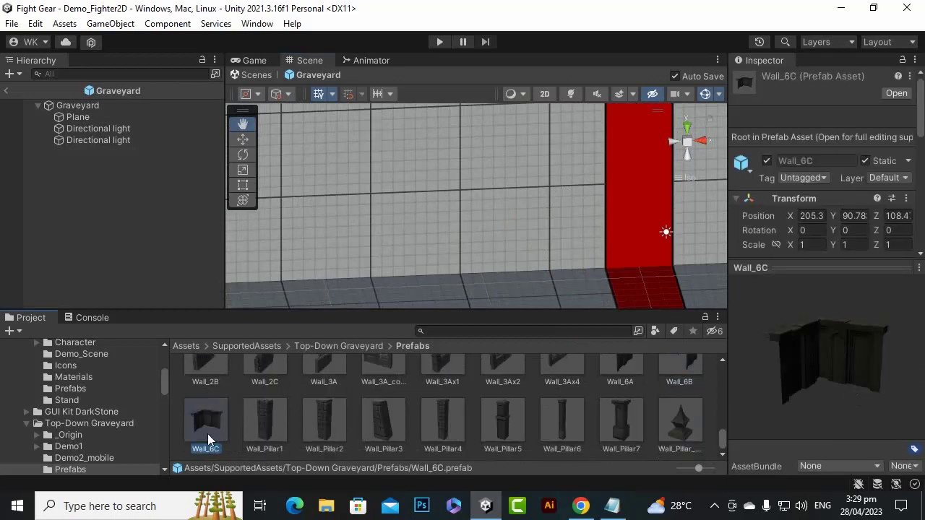
scroll(449, 258, down, 2)
scroll(450, 258, down, 1)
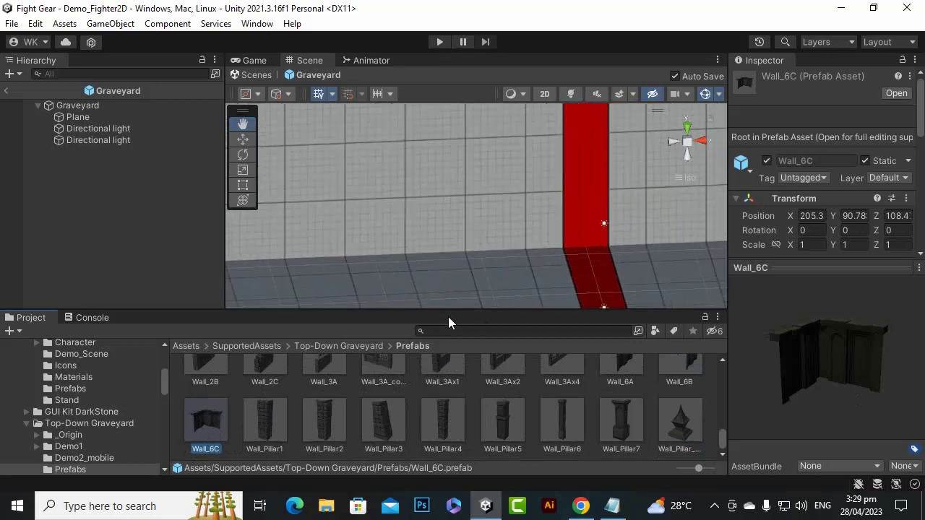
drag(219, 432, 376, 278)
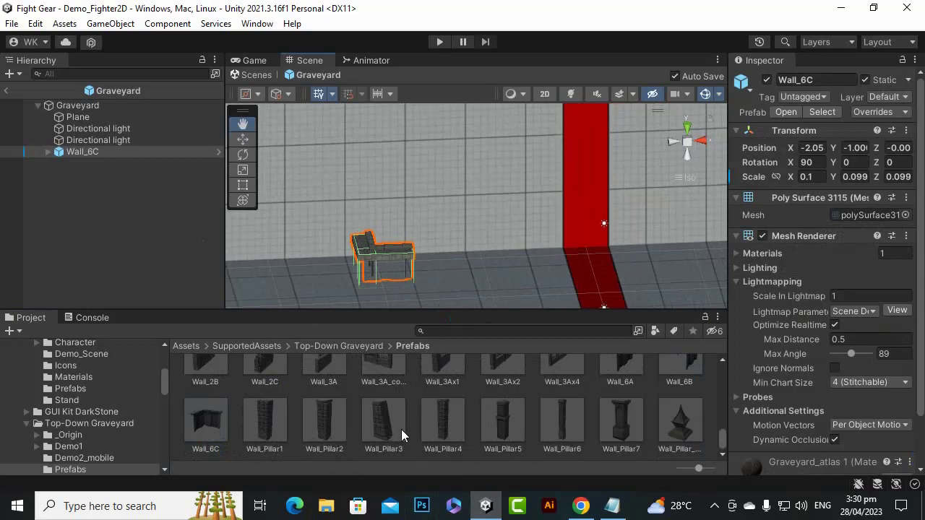
- Try the Wall_3A_corner prefab between Wall_6C and the red strip, view it from above and delete it
scroll(401, 429, up, 1)
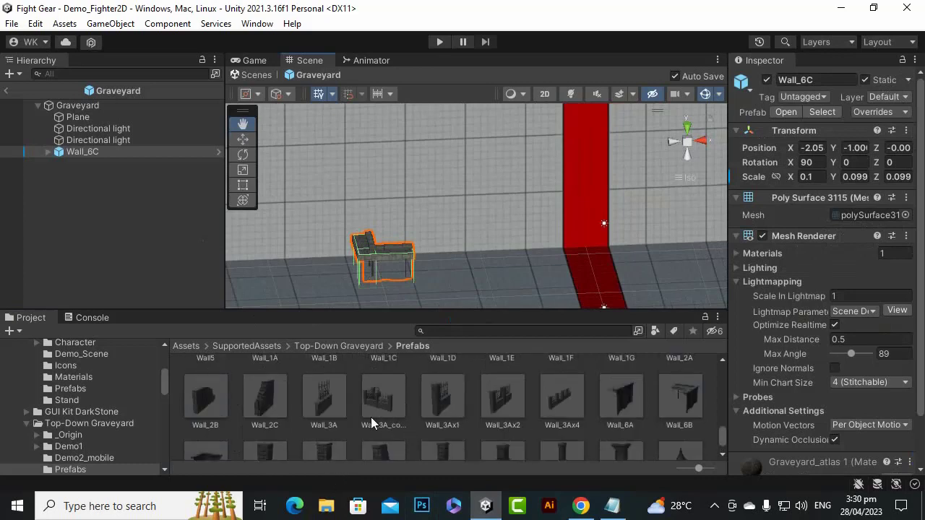
drag(387, 410, 408, 259)
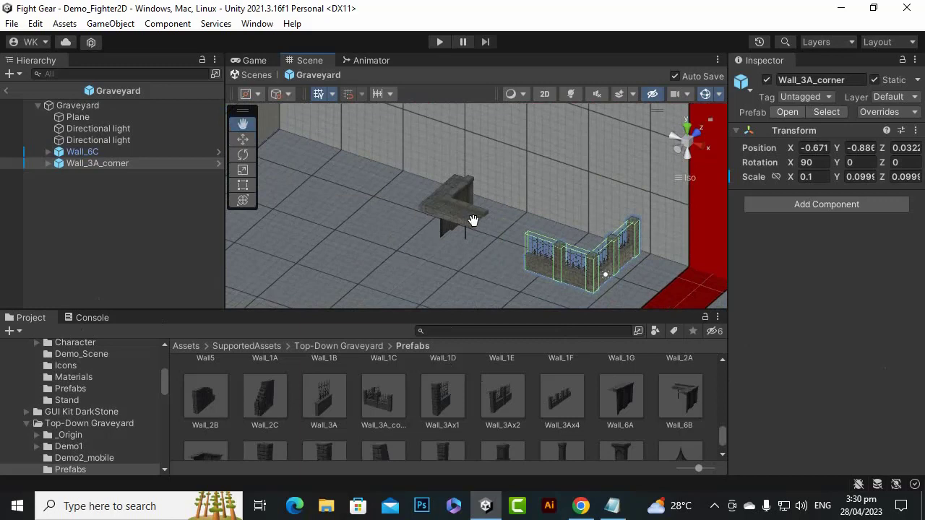
alt+drag(527, 291, 518, 226)
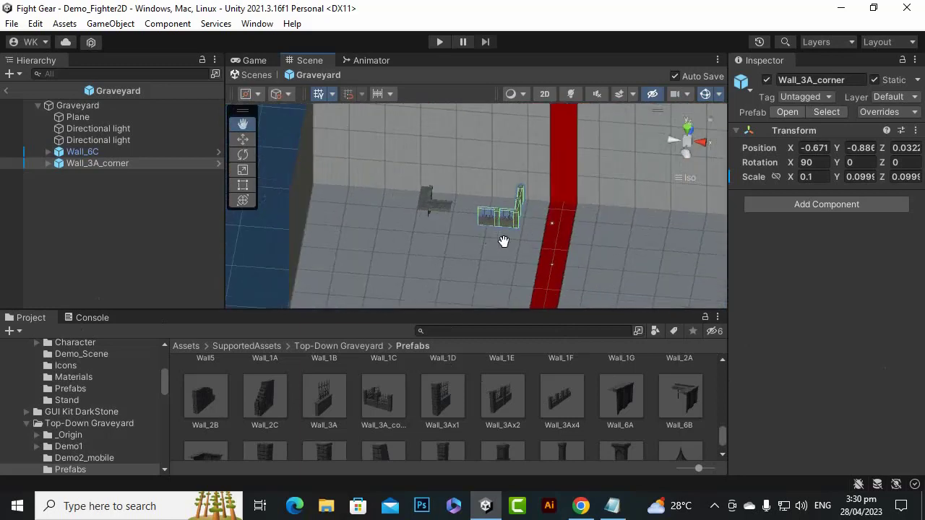
key(e)
key(w)
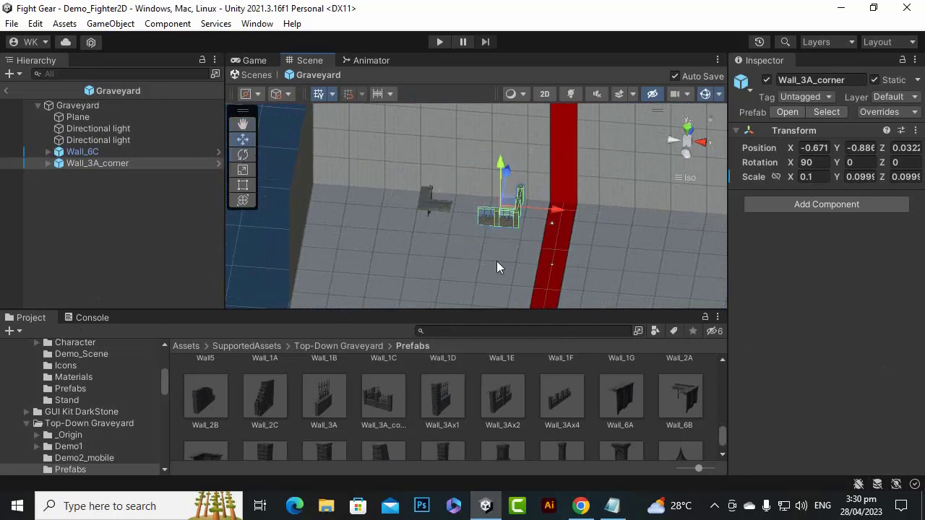
key(Delete)
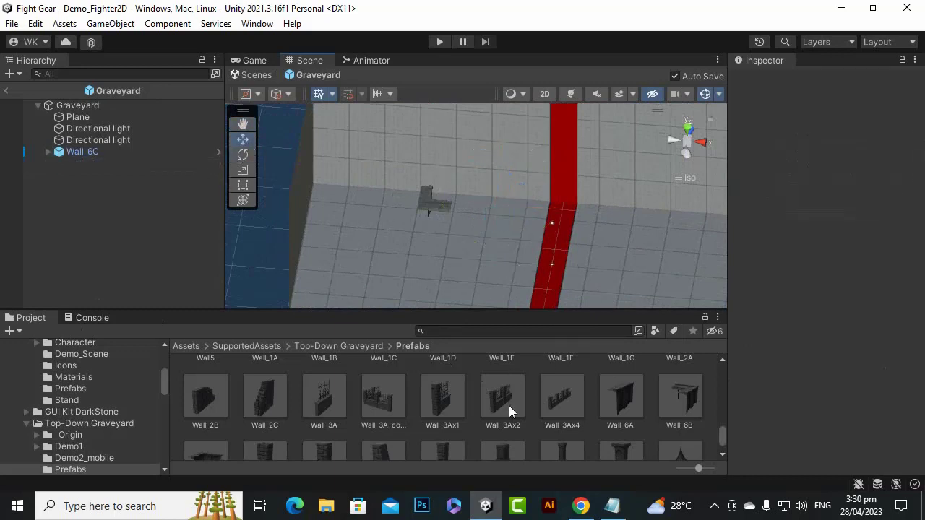
- Place the Wall_3Ax2 and Wall_3A prefabs in a row between Wall_6C and the red strip
drag(491, 407, 473, 217)
right_drag(476, 216, 529, 231)
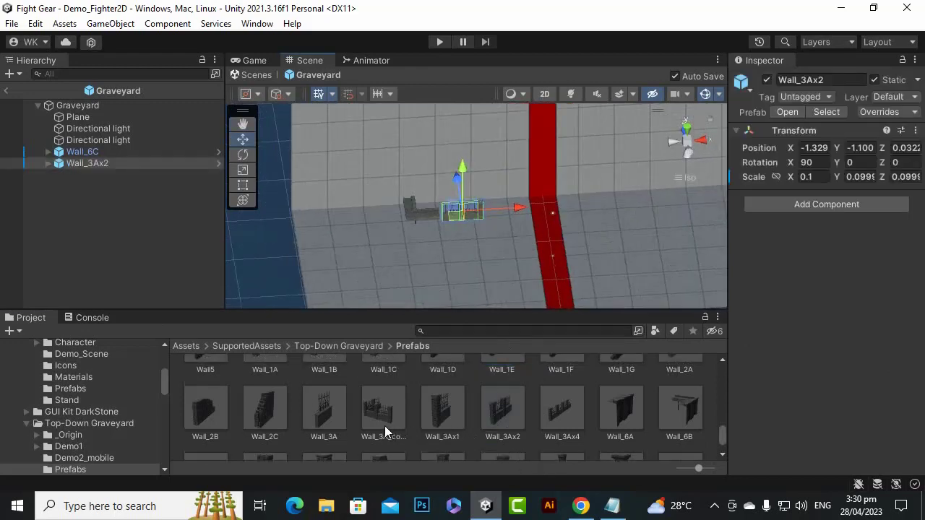
drag(327, 415, 506, 229)
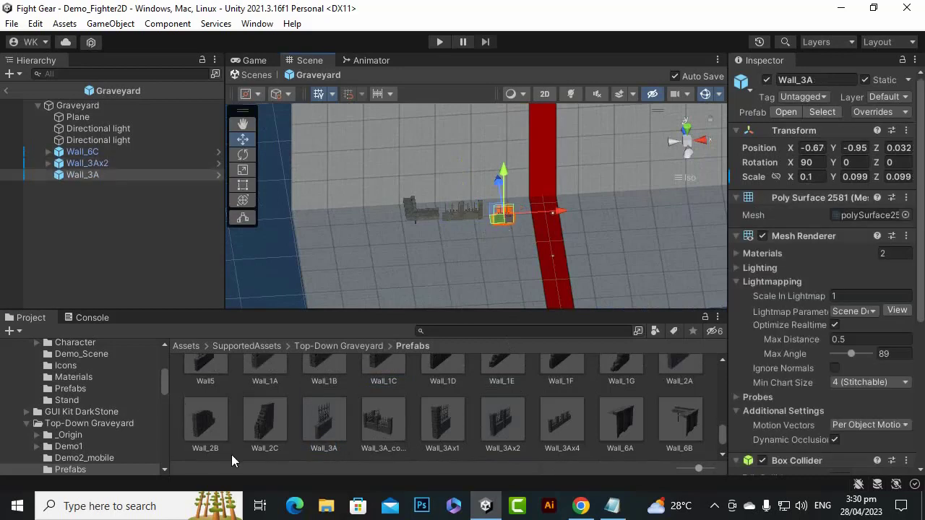
- Browse the remaining wall and pillar prefabs and place Wall_6A on the red strip, in line with the other wall pieces
scroll(231, 454, down, 1)
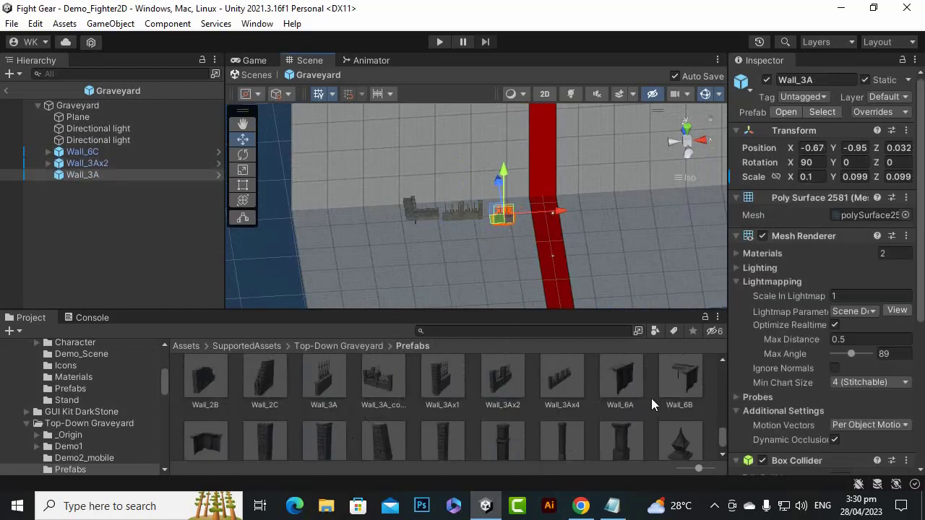
scroll(460, 408, down, 1)
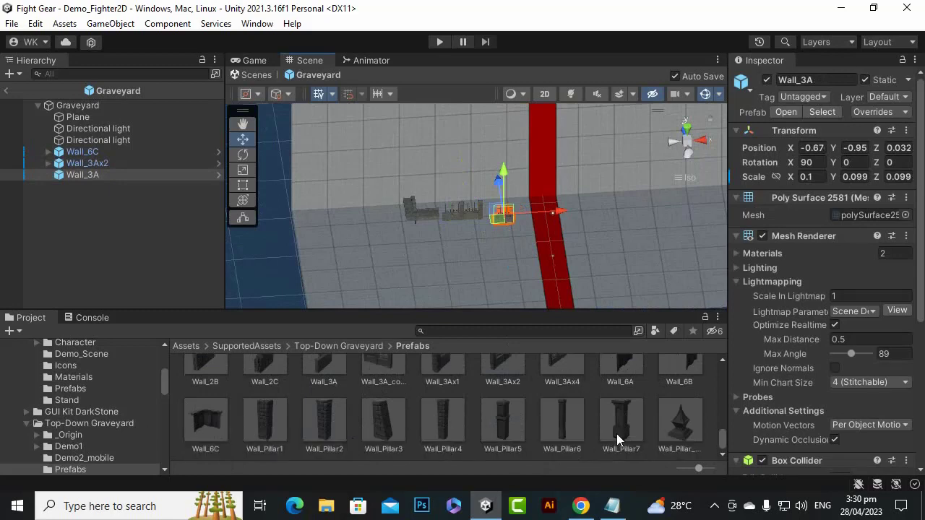
scroll(618, 436, up, 2)
drag(646, 441, 540, 240)
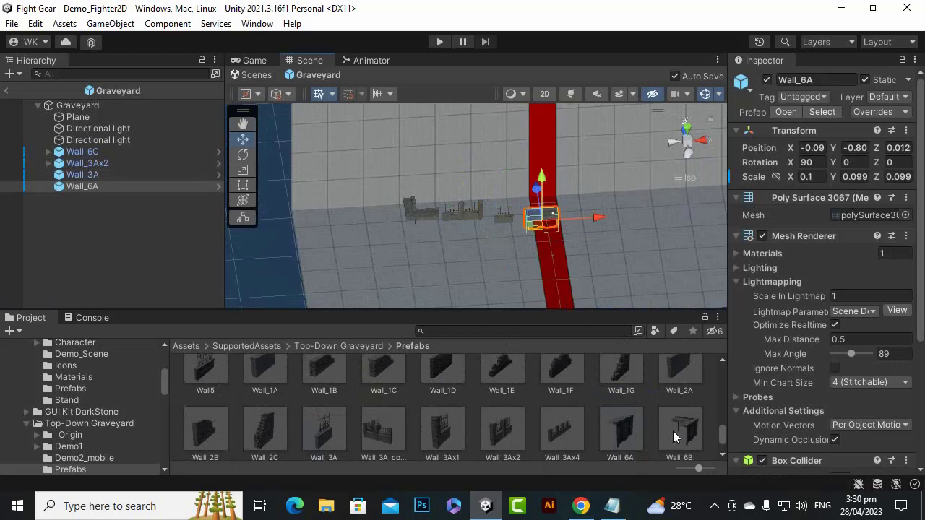
scroll(673, 436, up, 2)
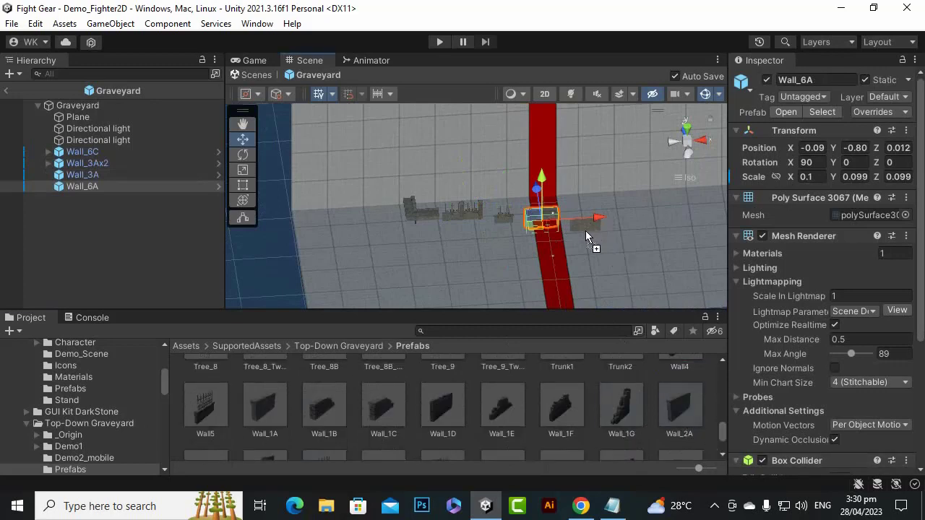
- Place the Wall_2A and Wall4 prefabs on the floor to the right of the red strip, continuing the row
drag(585, 231, 581, 223)
scroll(660, 420, up, 2)
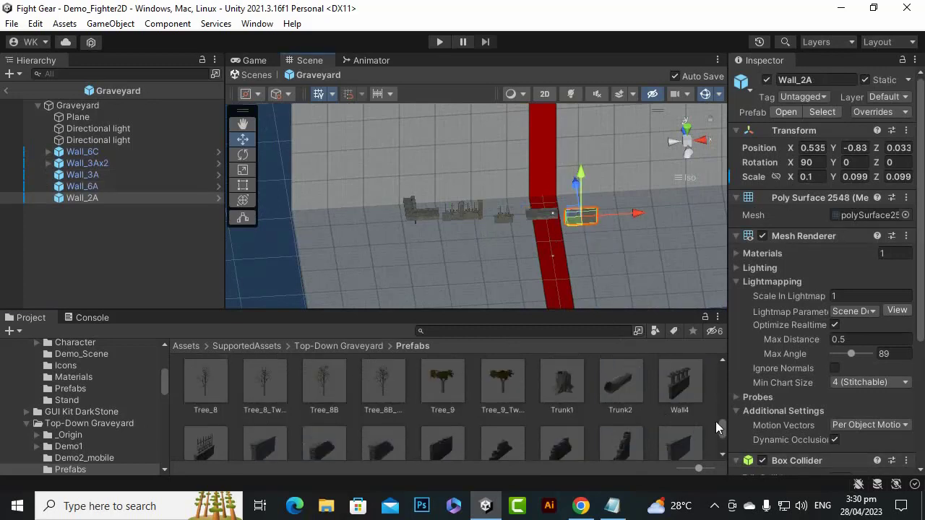
drag(680, 379, 595, 234)
scroll(516, 403, up, 2)
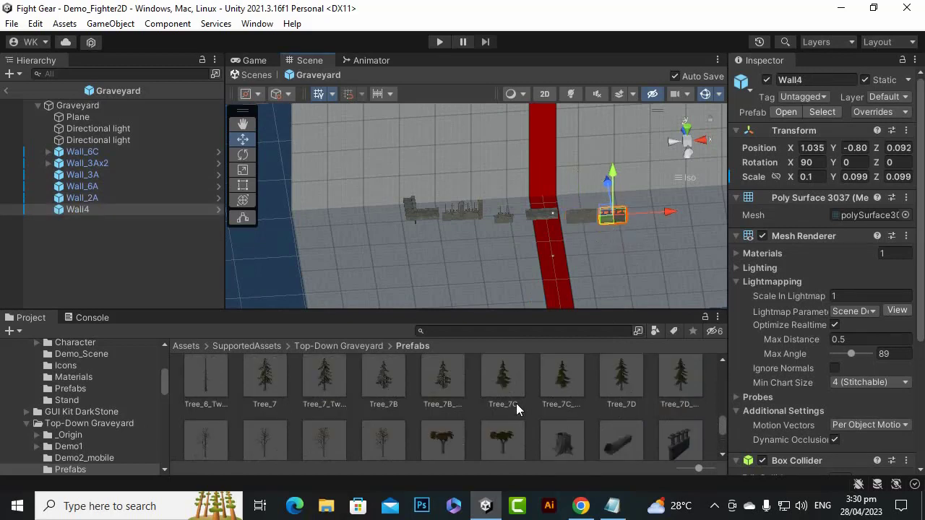
scroll(516, 403, down, 4)
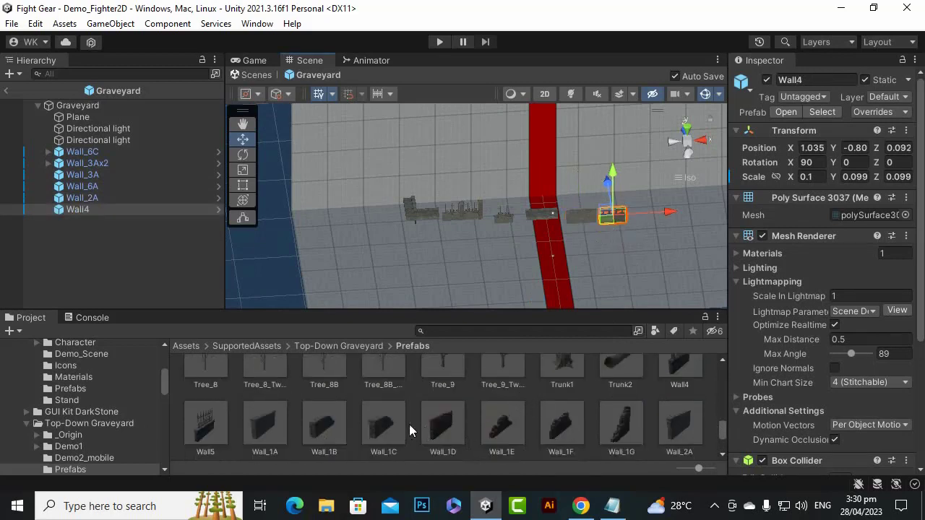
- Examine Wall4 and the neighbouring wall pieces up close and from several angles
alt+drag(580, 210, 583, 240)
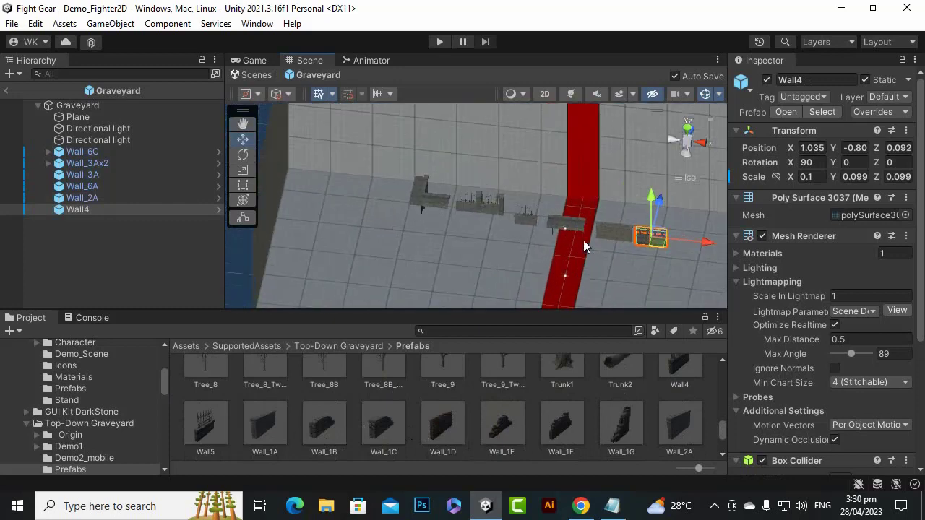
key(f)
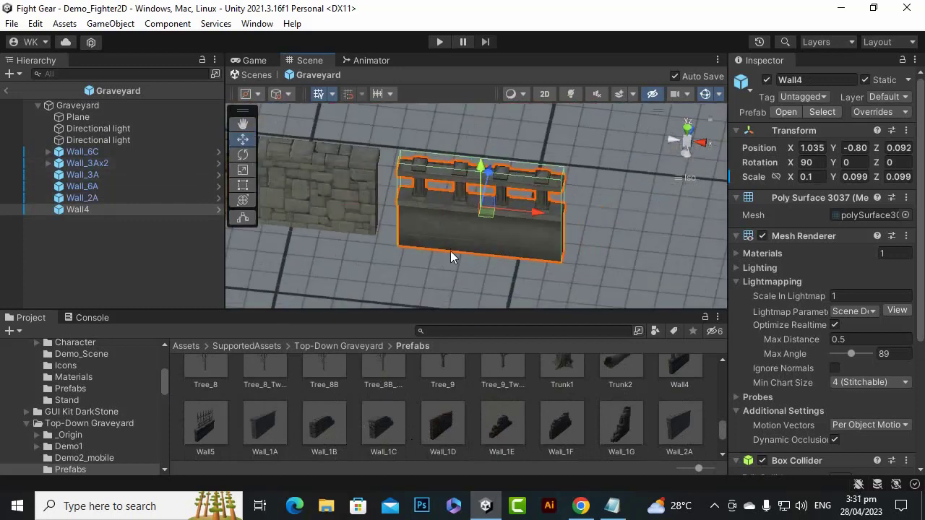
alt+drag(450, 251, 511, 224)
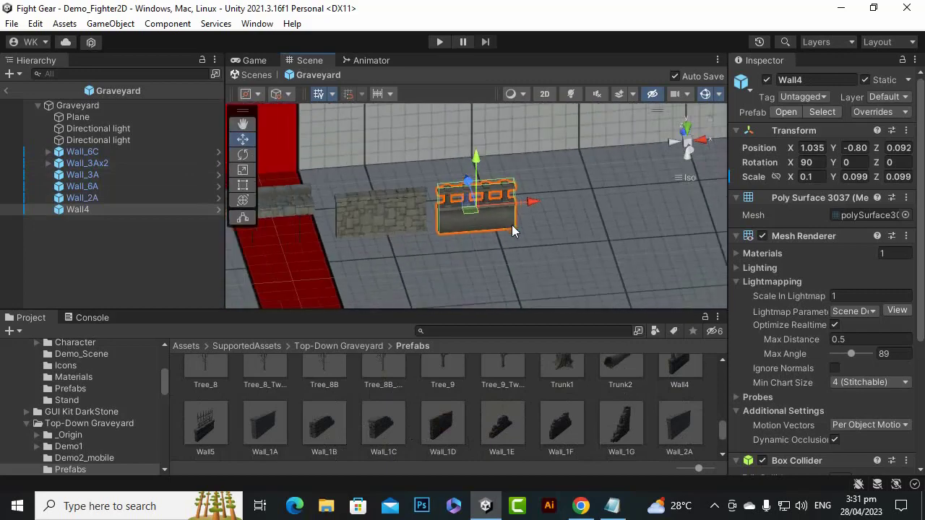
click(242, 127)
alt+drag(452, 232, 532, 208)
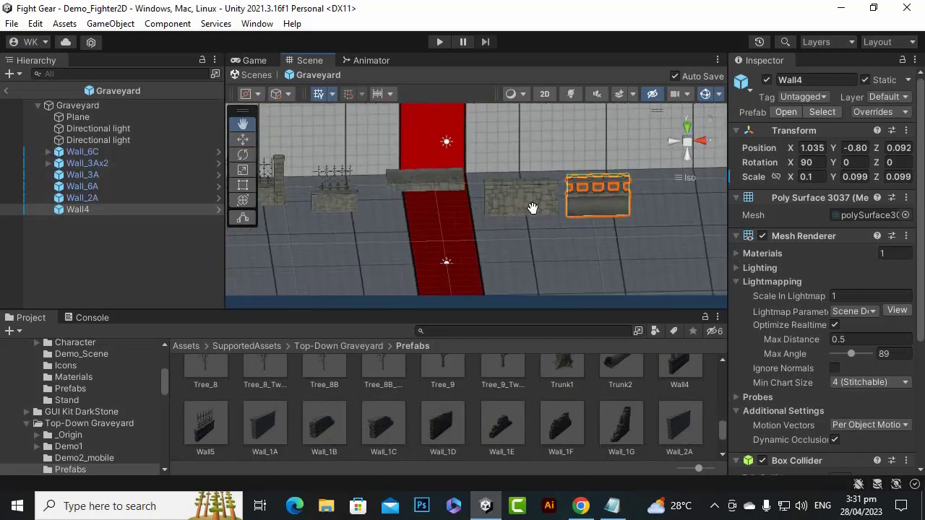
click(100, 257)
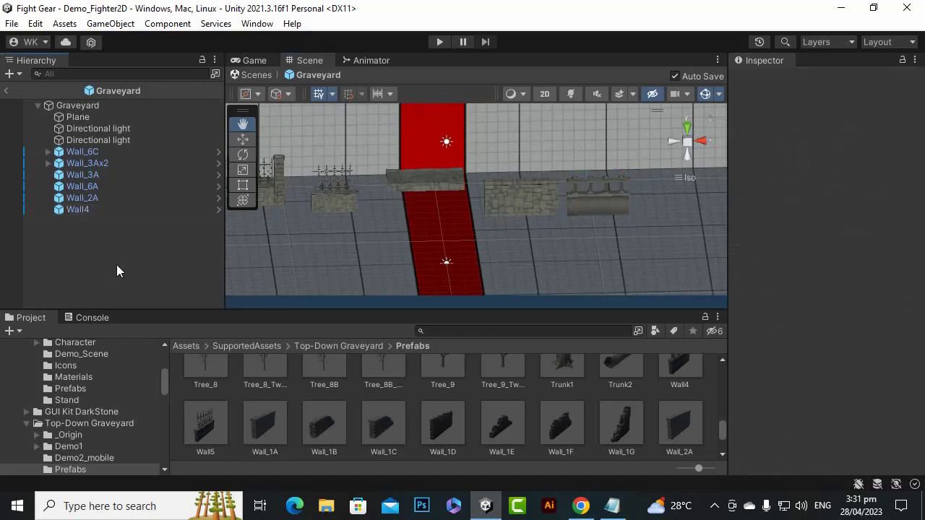
click(549, 213)
click(582, 211)
scroll(528, 223, up, 3)
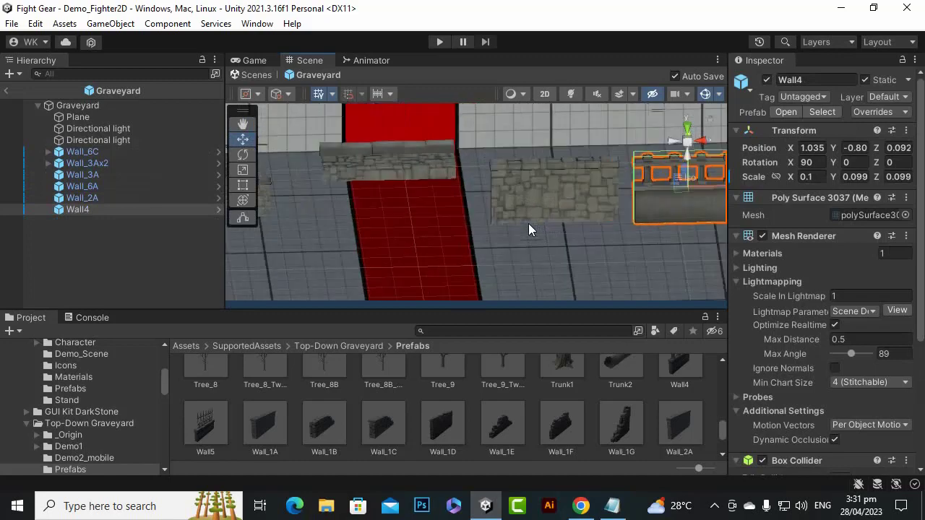
scroll(528, 223, down, 2)
- Turn Wall_6A around so its panelled side faces the opposite way, with rotation X -90, Y 90, Z 90
alt+drag(498, 217, 529, 179)
click(532, 187)
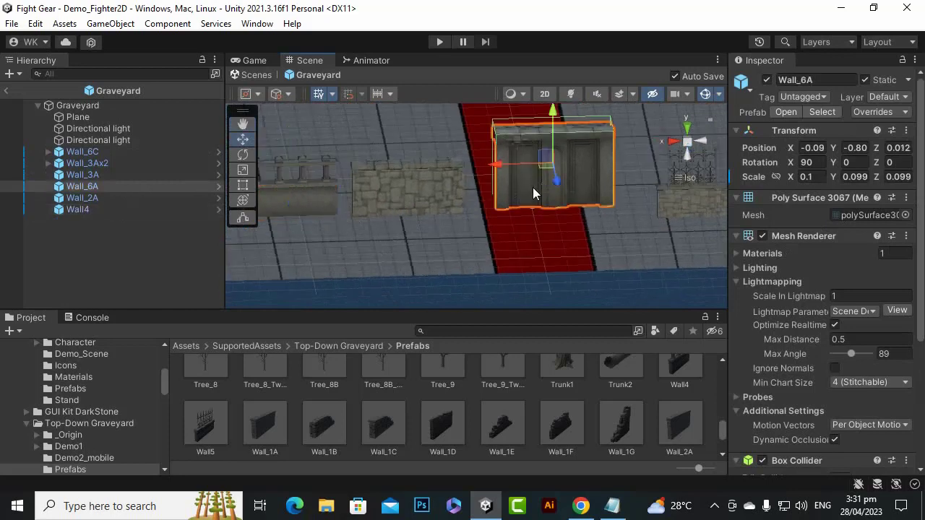
scroll(531, 189, up, 1)
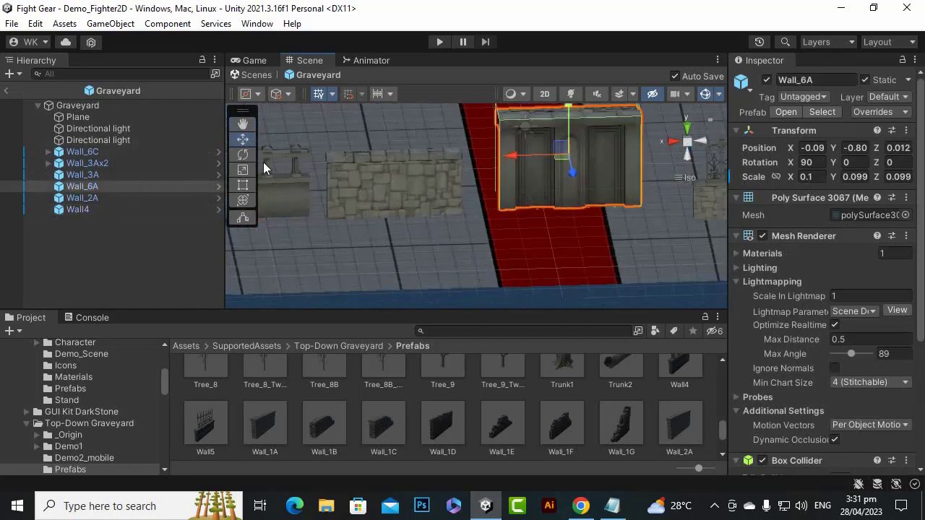
click(243, 154)
drag(606, 185, 343, 145)
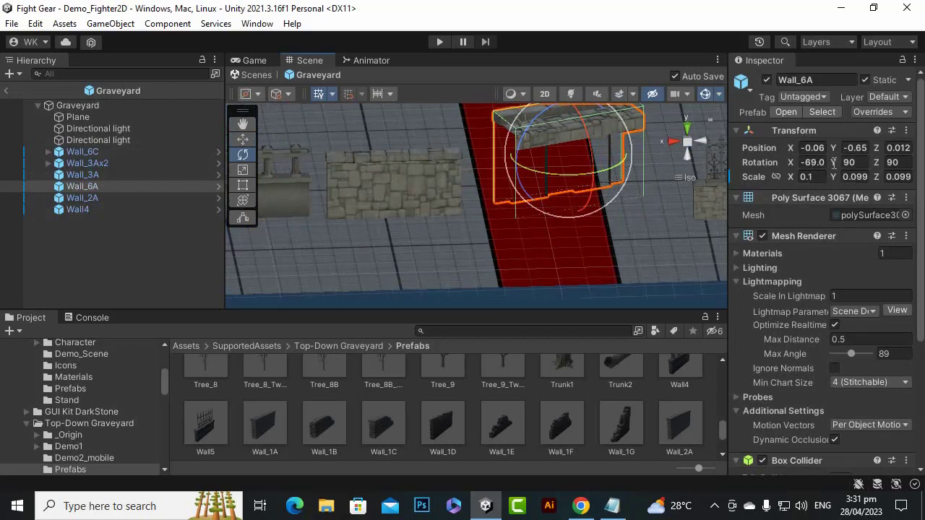
drag(607, 177, 575, 170)
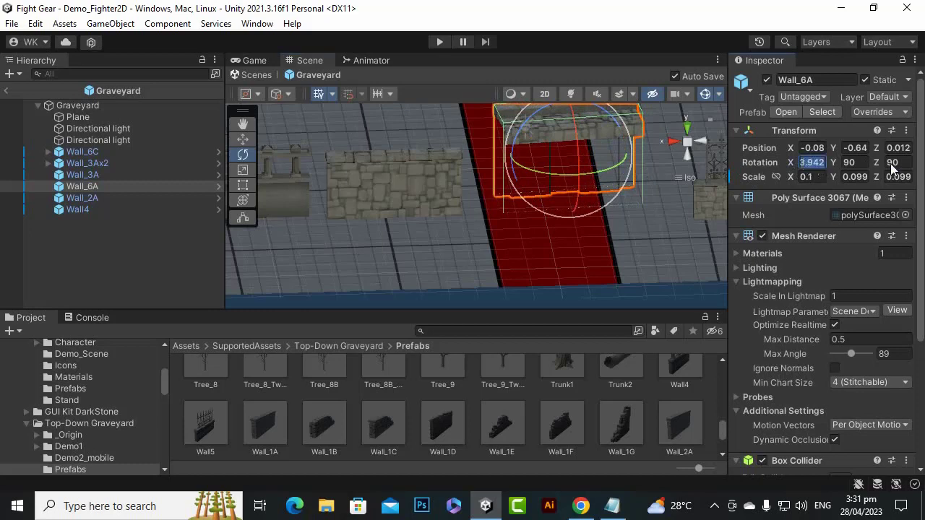
text(-90)
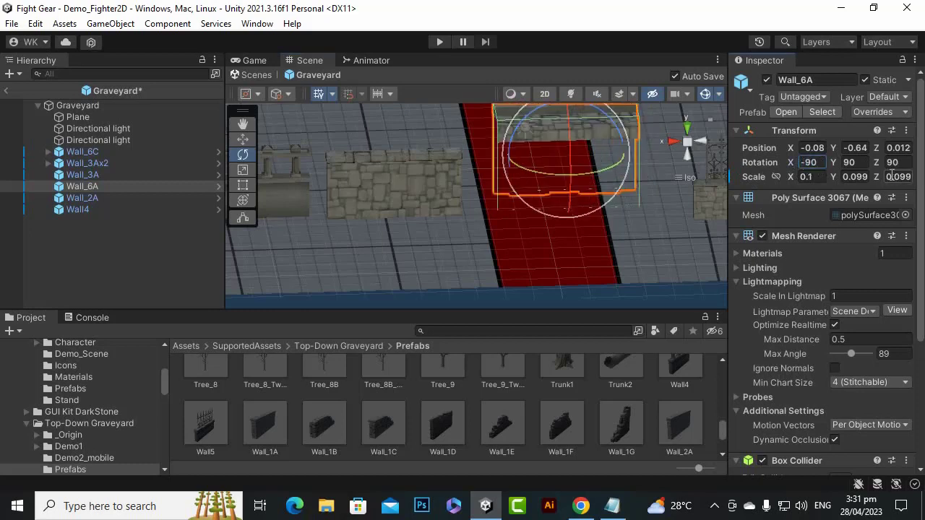
click(244, 143)
- Inspect the turned Wall_6A from the side and front to check how it stands on the red strip
scroll(583, 175, down, 3)
alt+drag(442, 190, 21, 205)
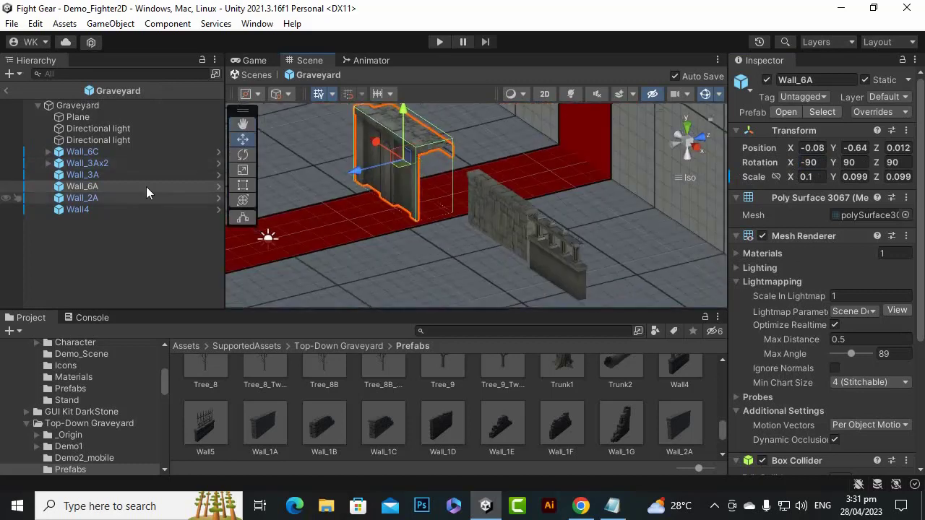
scroll(429, 243, down, 3)
alt+drag(429, 242, 559, 258)
scroll(378, 250, up, 3)
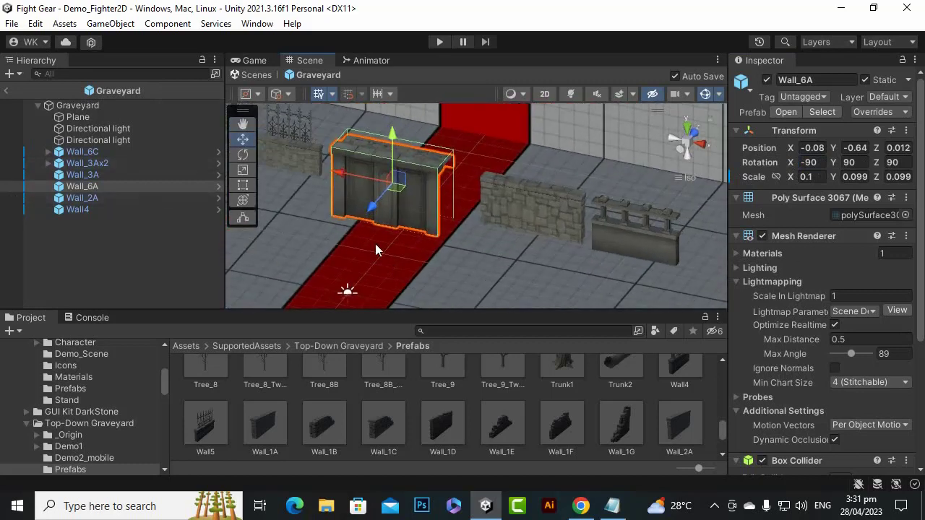
click(375, 201)
click(386, 177)
click(370, 205)
click(382, 203)
drag(379, 206, 536, 194)
- Move Wall_2A against the right end of Wall_6A, to about X 0.385 and Y -0.88
click(527, 208)
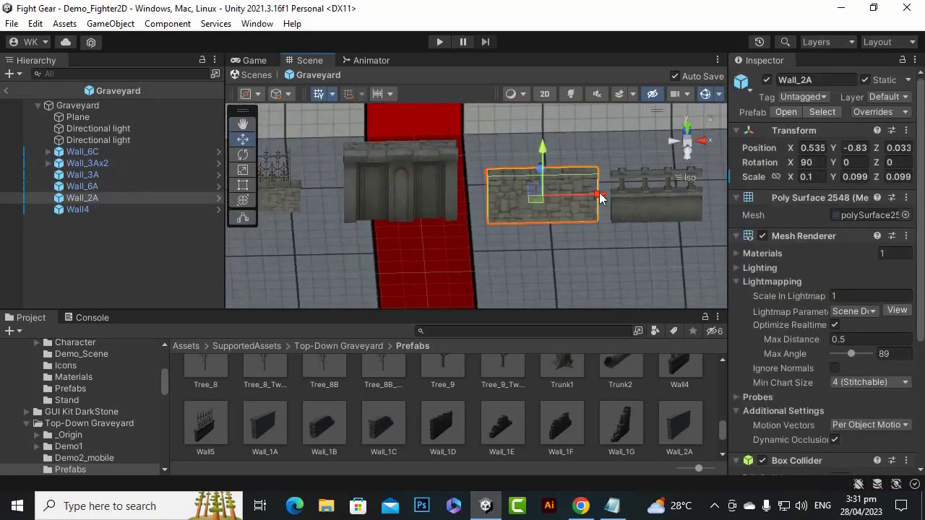
drag(600, 197, 490, 202)
drag(535, 180, 546, 168)
alt+drag(419, 192, 555, 103)
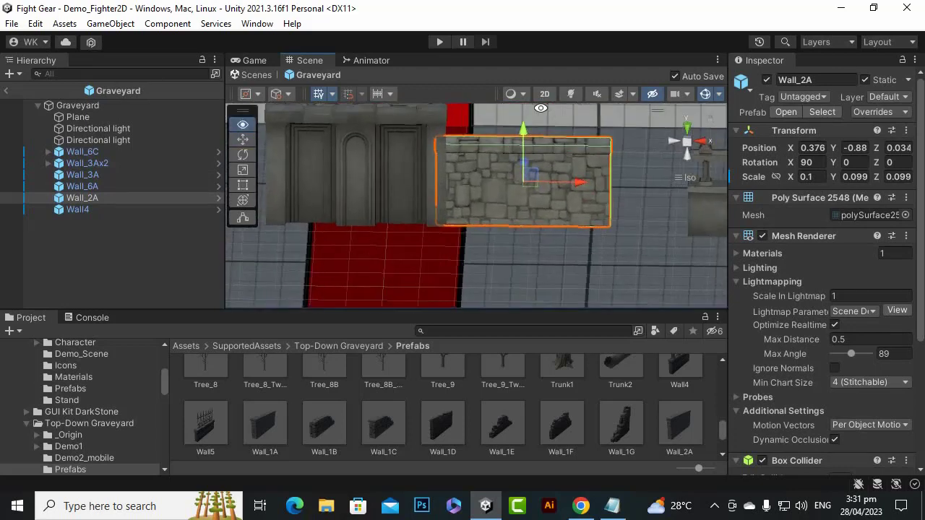
scroll(455, 175, up, 3)
alt+drag(456, 175, 537, 255)
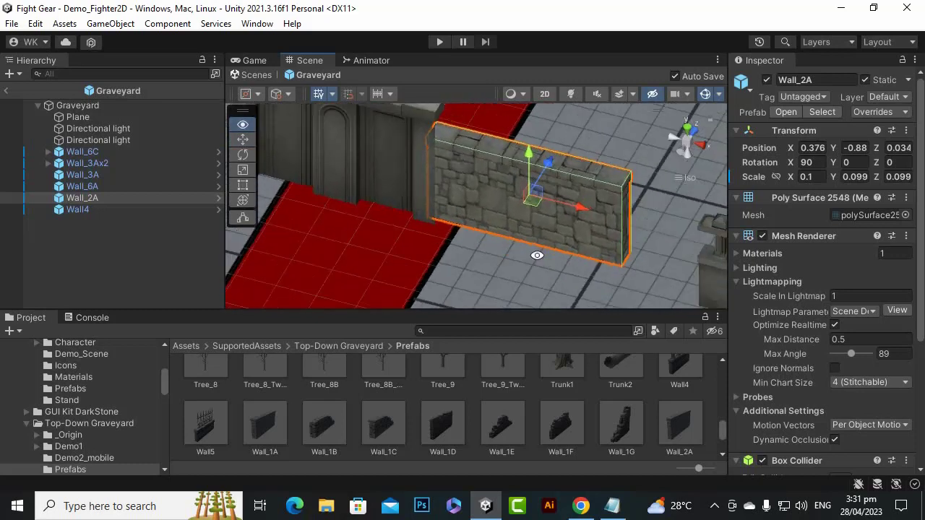
drag(576, 212, 582, 210)
scroll(578, 211, down, 5)
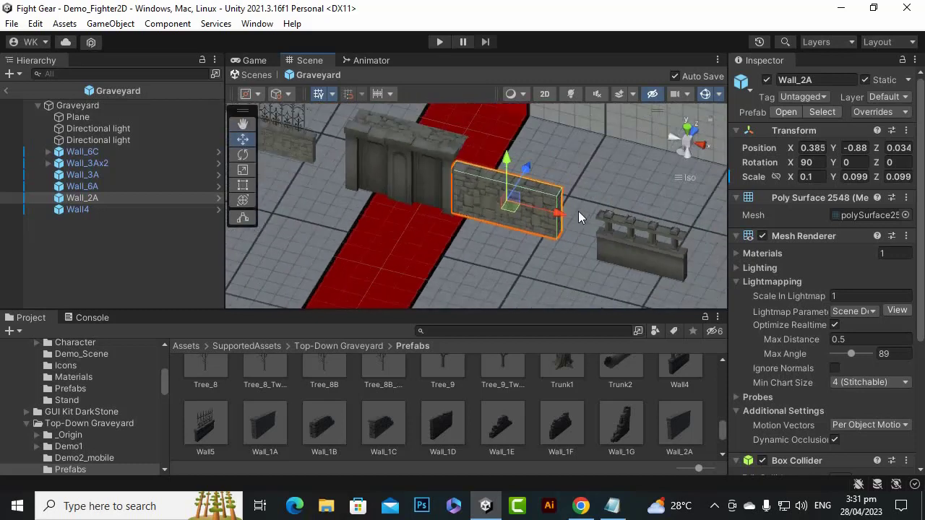
- Move Wall4 to the other side of the red strip, against the left end of Wall_6A, at about X -0.49 and Y -0.87
click(645, 253)
scroll(645, 252, down, 3)
drag(653, 249, 739, 261)
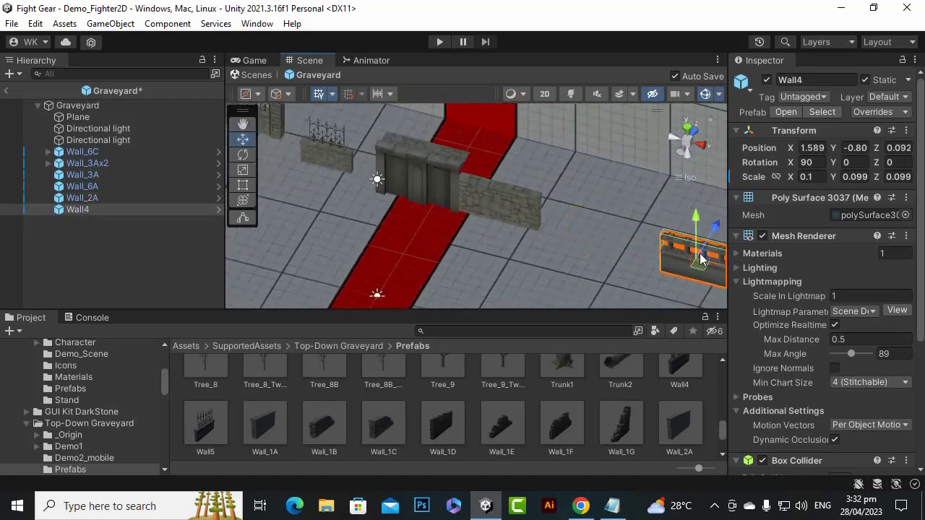
scroll(446, 234, down, 2)
alt+drag(446, 234, 561, 163)
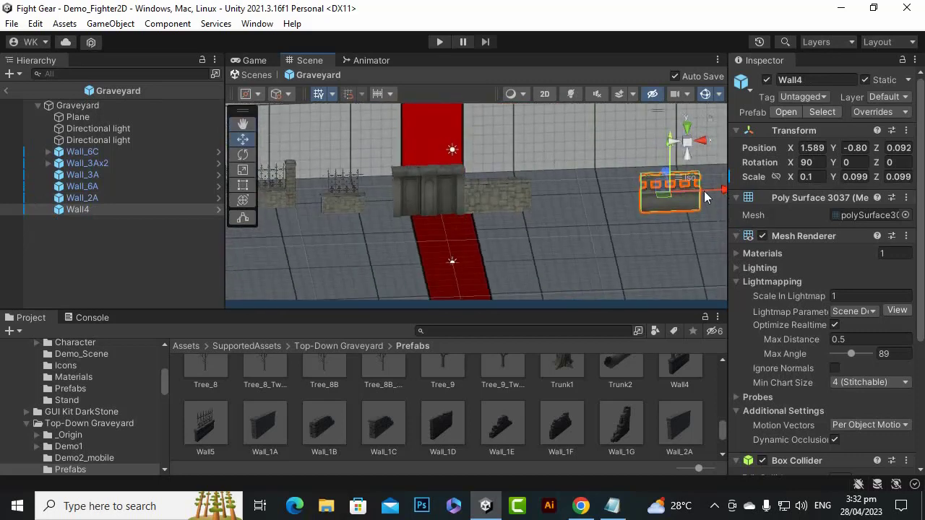
alt+drag(684, 204, 449, 227)
alt+drag(693, 198, 576, 207)
drag(633, 197, 387, 205)
scroll(407, 200, up, 3)
alt+drag(387, 205, 280, 147)
alt+scroll(378, 203, down, 5)
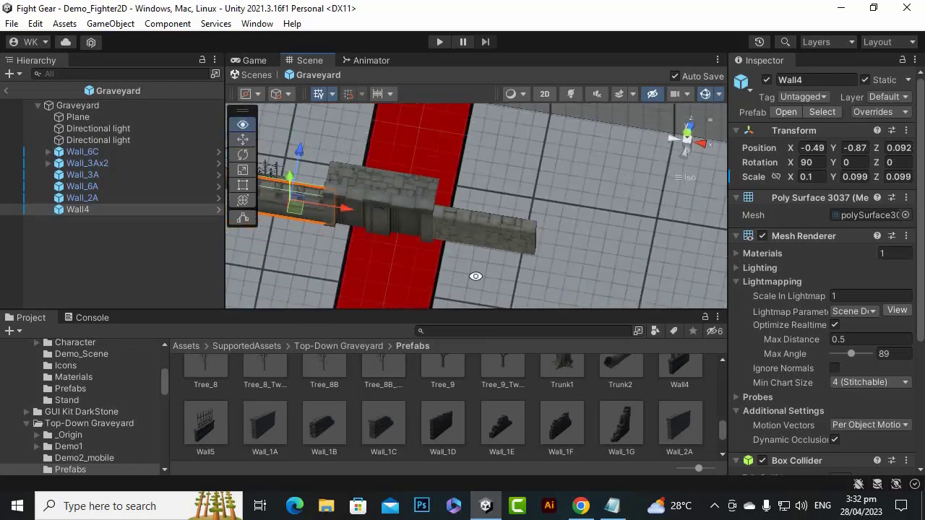
alt+drag(475, 276, 513, 181)
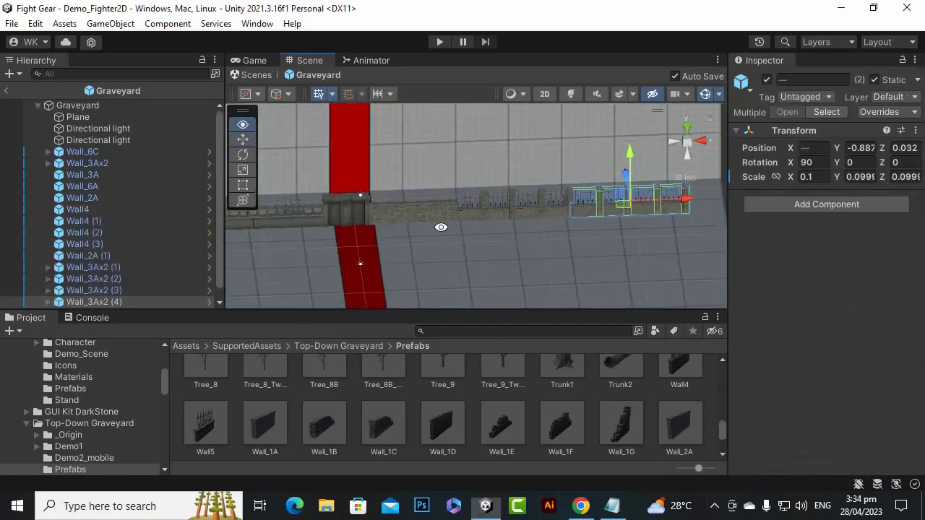
- Create an empty object named wall in the Graveyard prefab
alt+drag(441, 227, 435, 189)
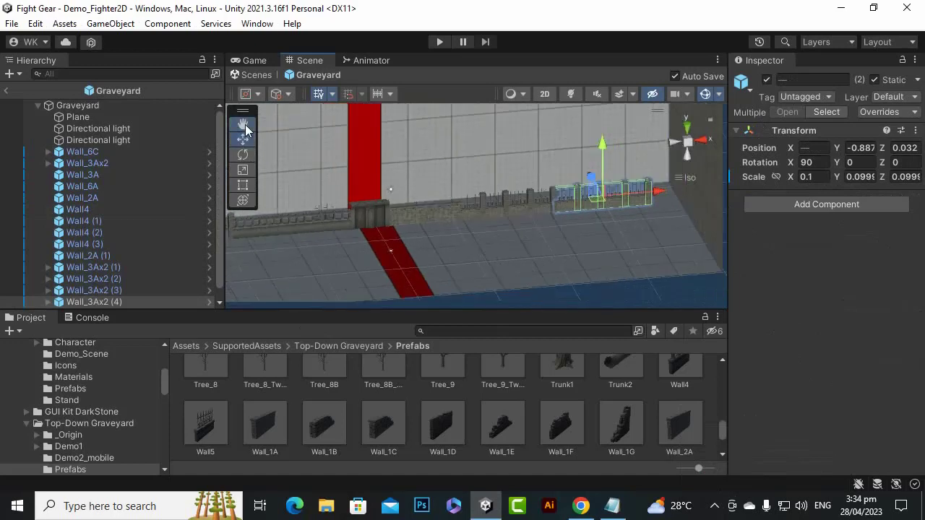
alt+drag(376, 209, 387, 233)
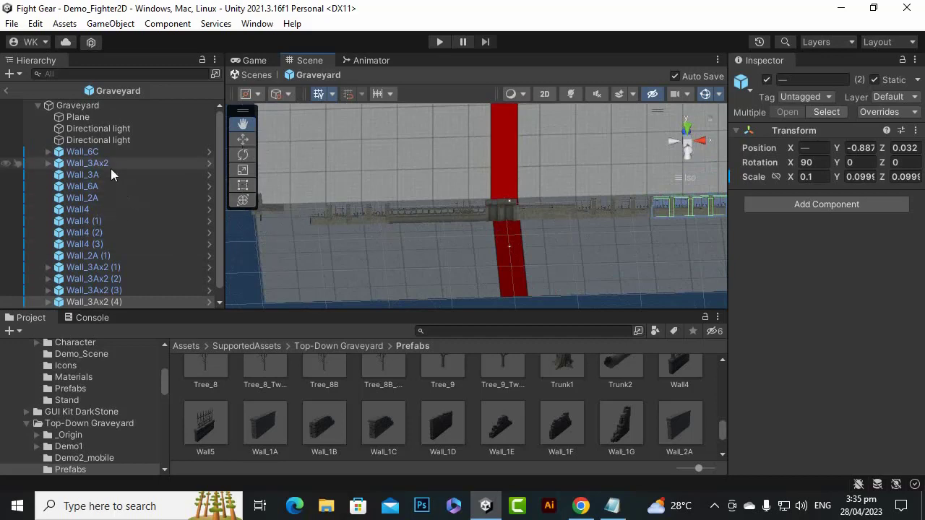
click(18, 76)
click(37, 89)
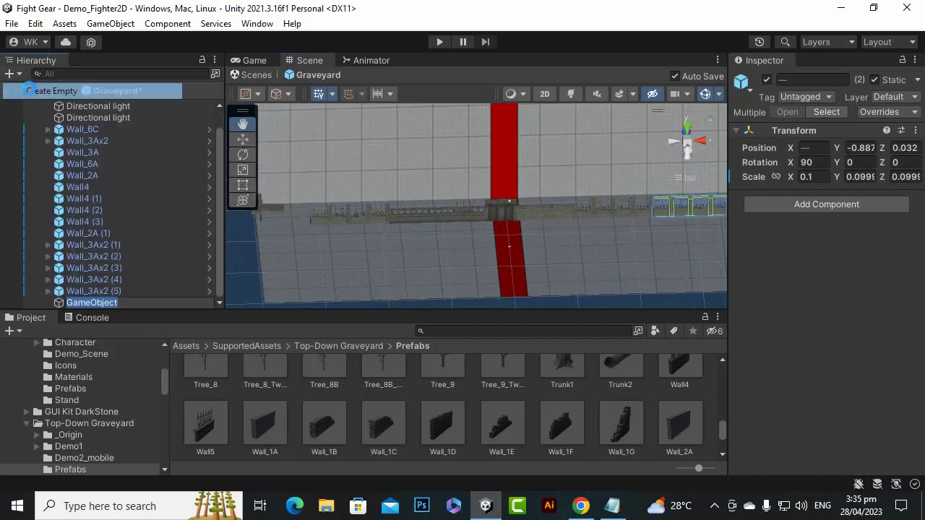
text(wall)
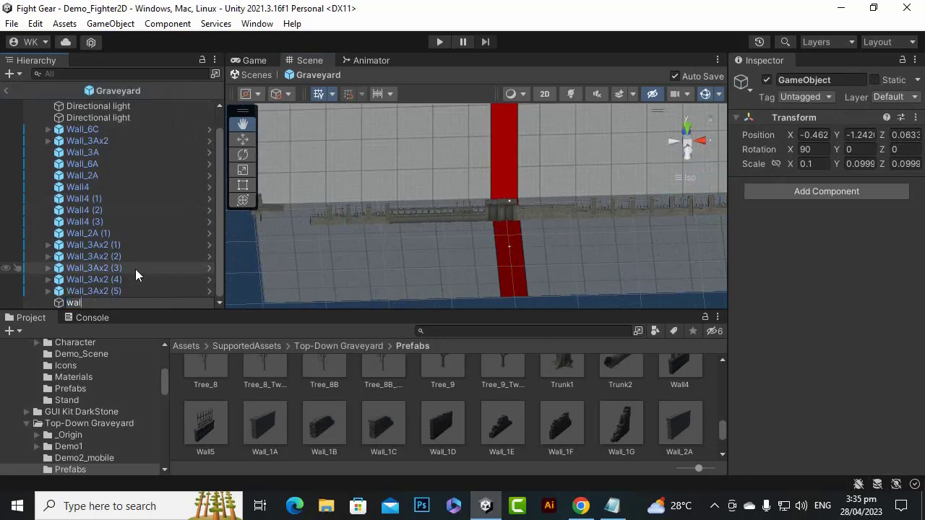
key(Return)
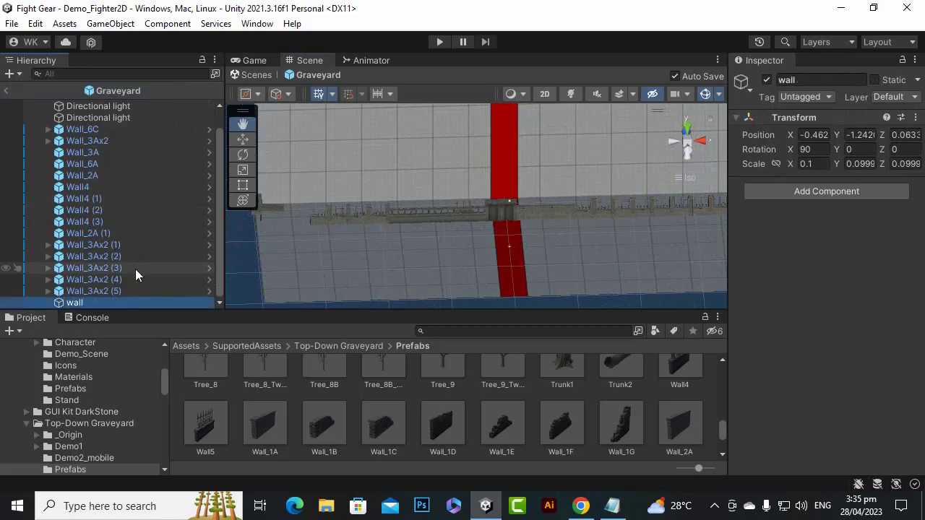
- Make all the wall pieces from Wall_6C to Wall_3Ax2 (5) children of the wall object
click(128, 289)
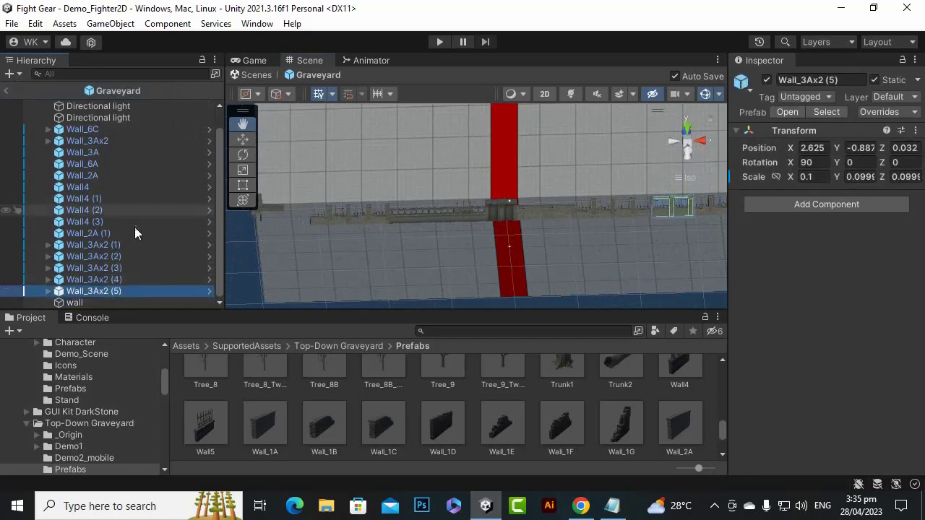
shift+click(132, 129)
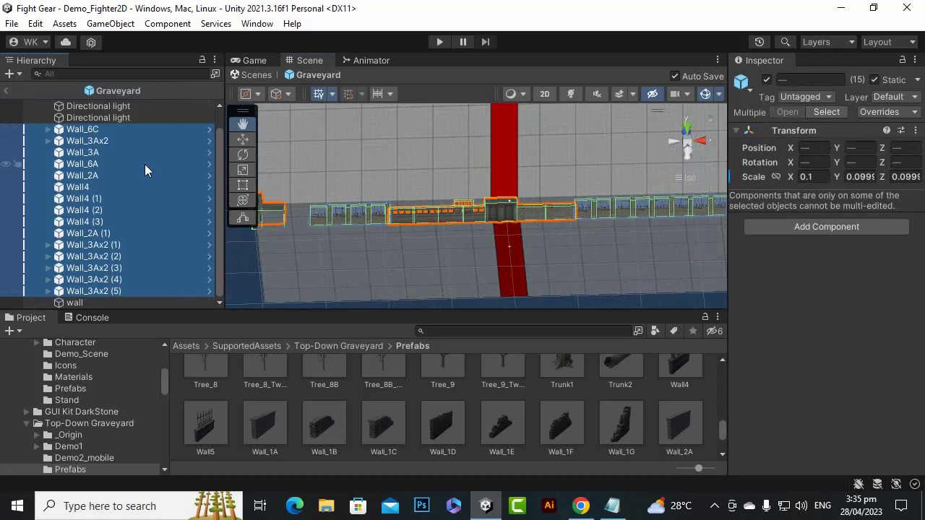
drag(88, 223, 90, 301)
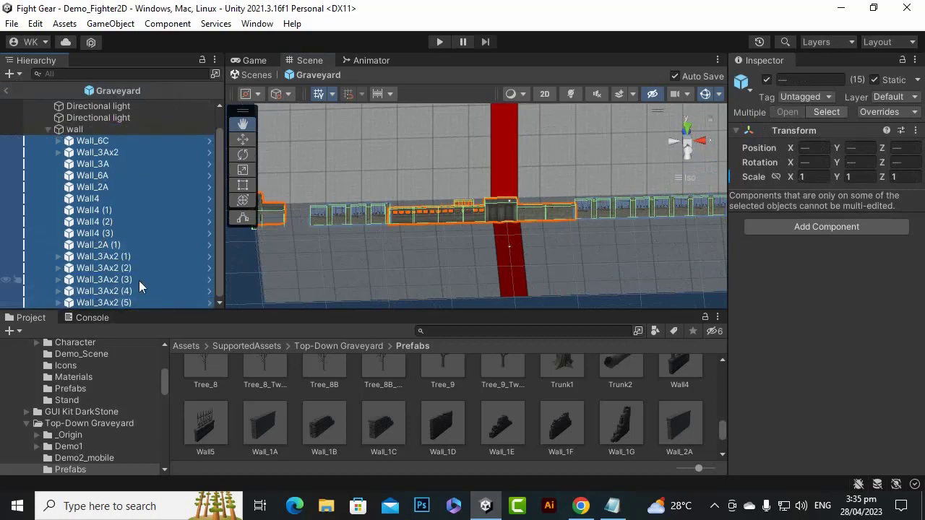
- Set the wall object as the default parent
click(81, 129)
click(86, 141)
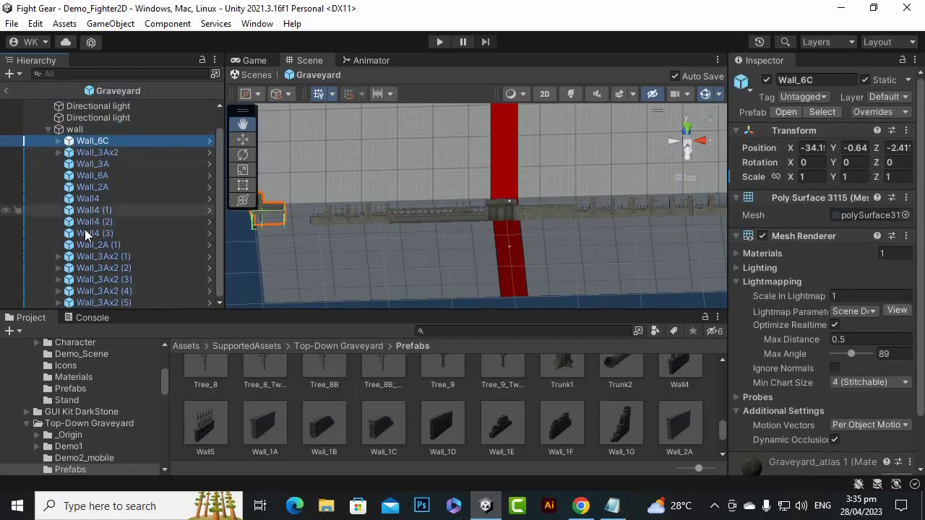
right_click(77, 132)
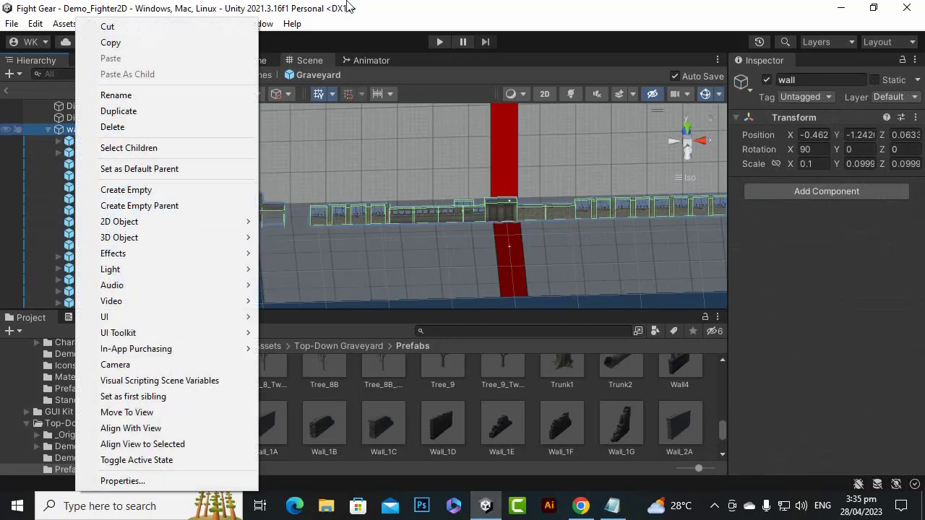
click(216, 172)
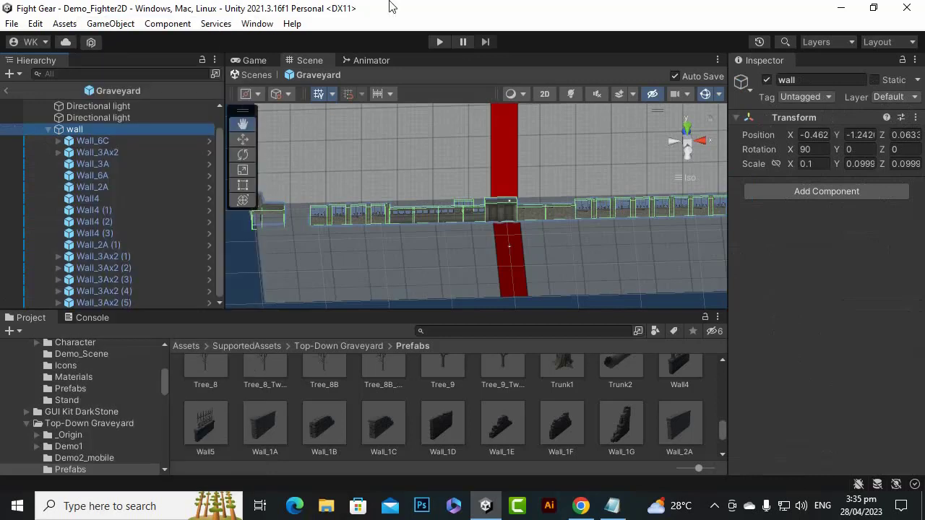
click(142, 141)
right_click(139, 140)
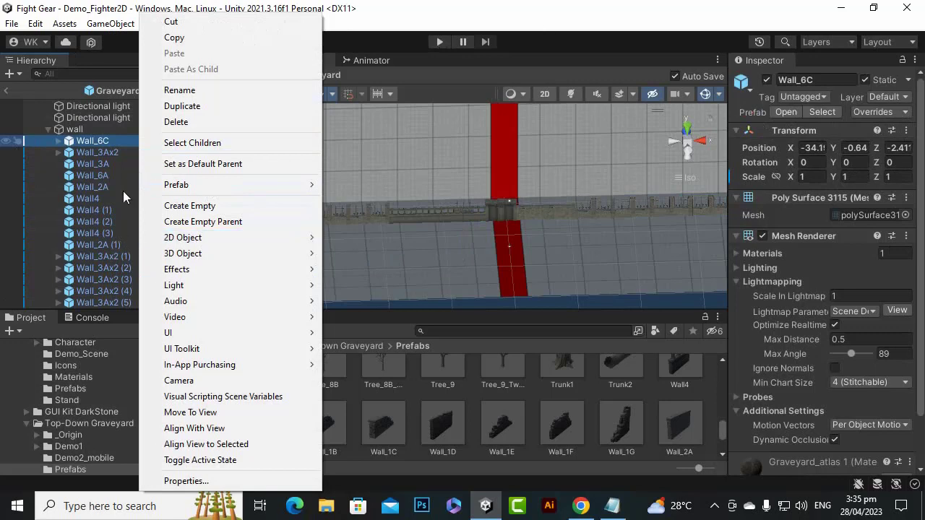
shift+click(102, 221)
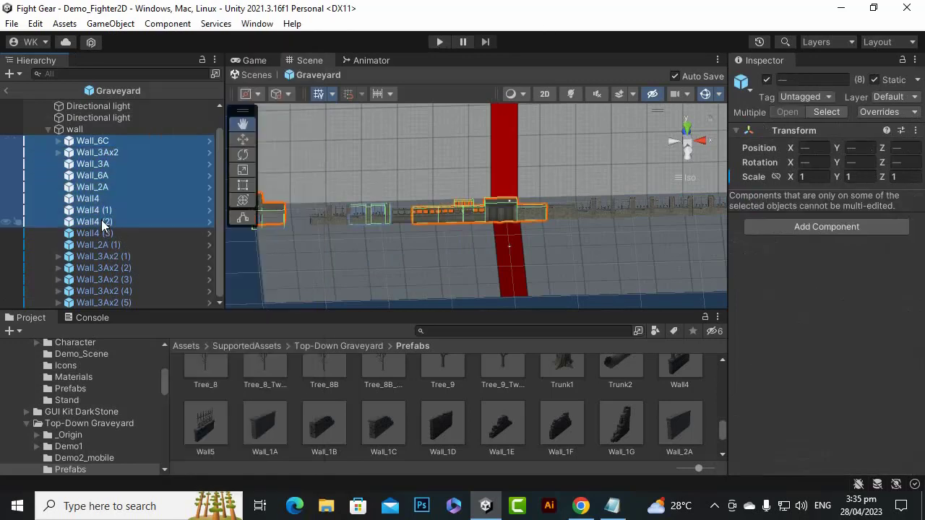
right_click(127, 177)
click(99, 174)
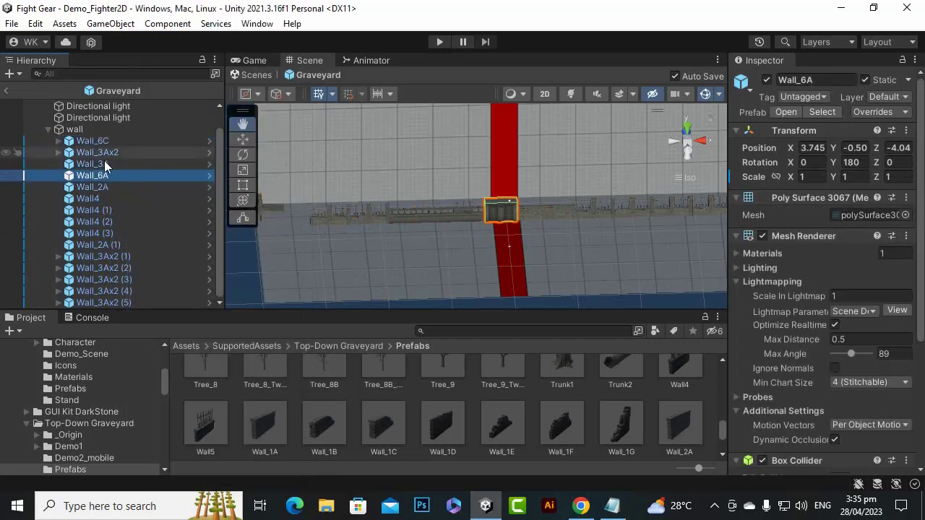
- Completely unpack all the wall prefab instances from Wall_6C to Wall_3Ax2 (5) under the wall object
click(107, 143)
shift+click(111, 296)
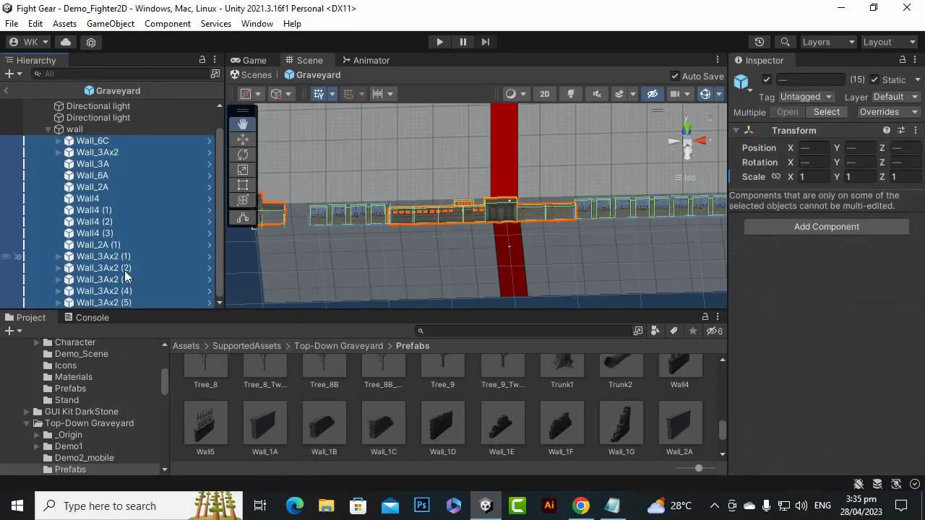
right_click(124, 270)
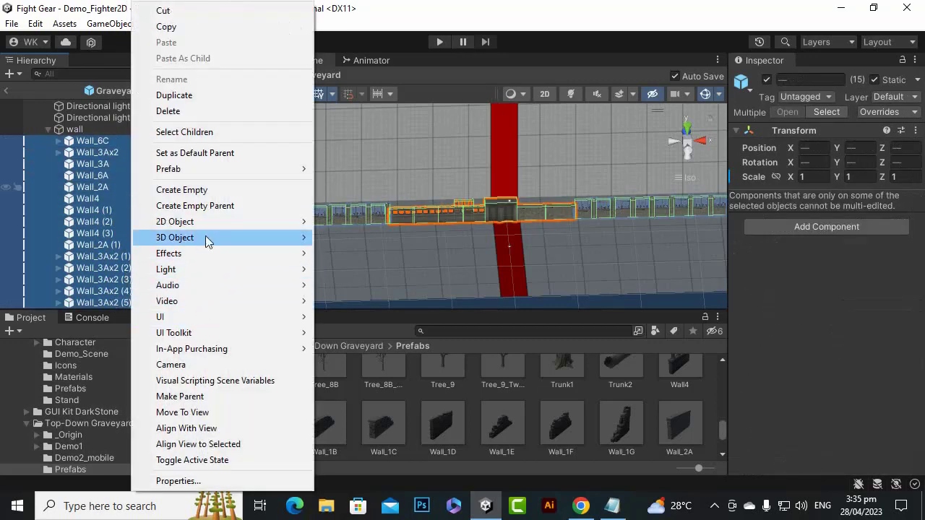
mouse_move(209, 173)
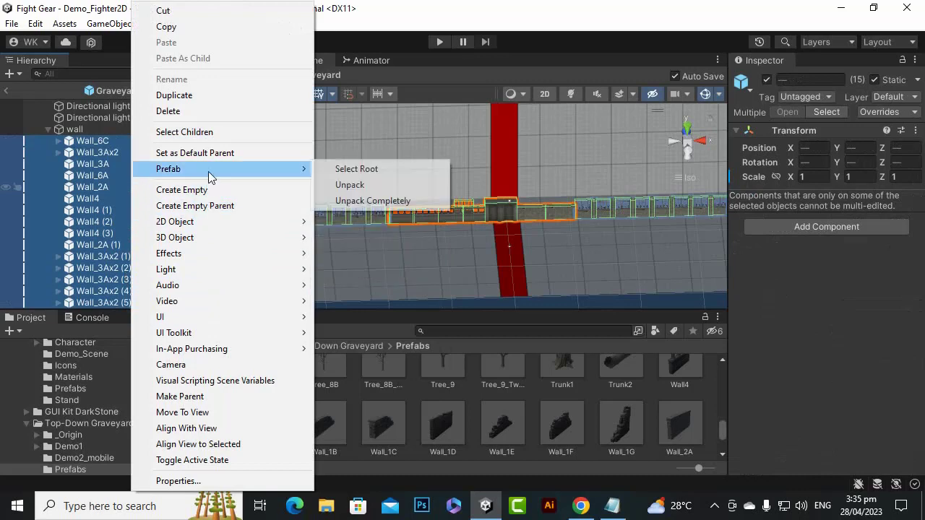
click(370, 201)
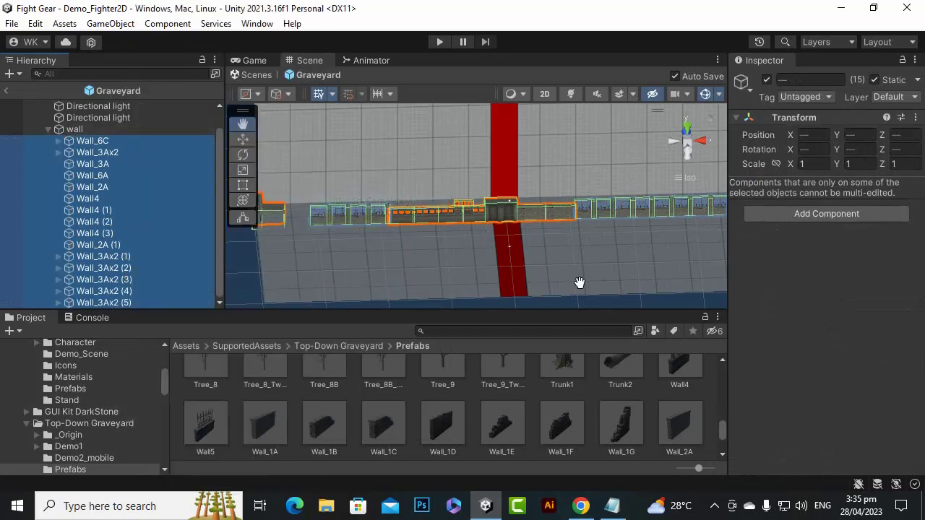
- Move the whole wall object back toward the upright backdrop, to about Y -1.866 and Z 0.06
scroll(573, 243, down, 2)
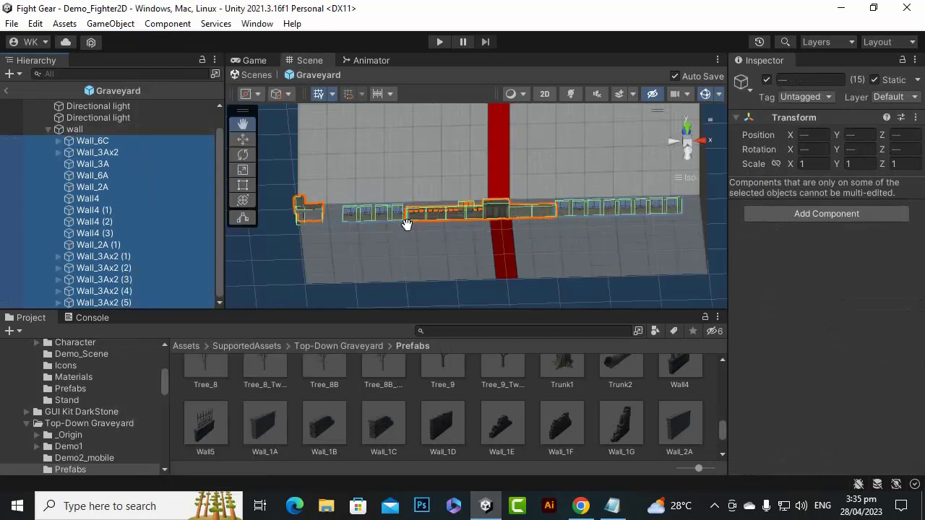
alt+drag(447, 228, 481, 243)
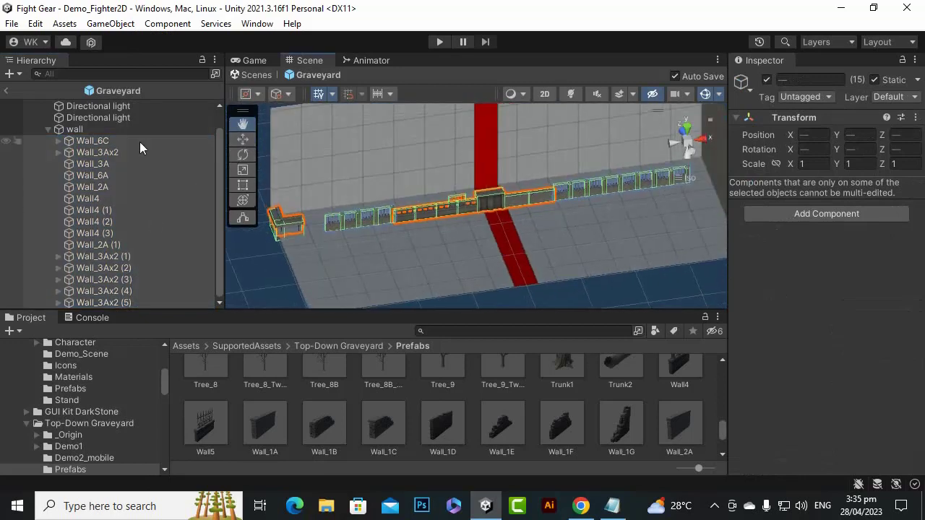
click(120, 128)
click(241, 139)
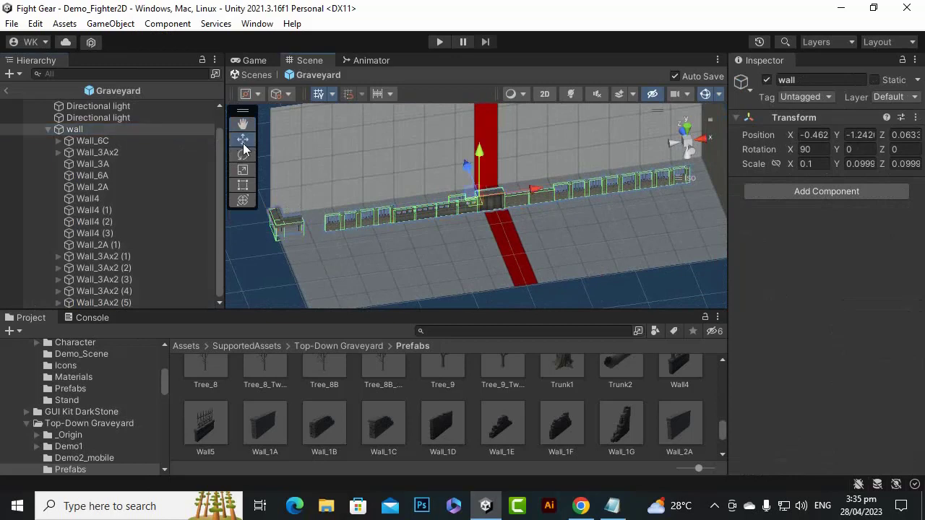
scroll(466, 191, down, 2)
drag(467, 168, 461, 157)
scroll(459, 195, up, 3)
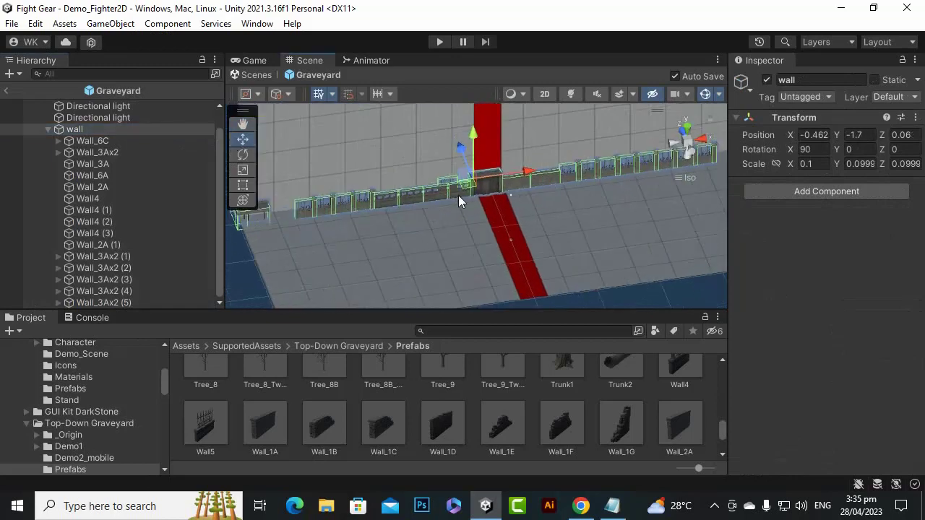
alt+drag(461, 195, 627, 239)
scroll(495, 218, up, 3)
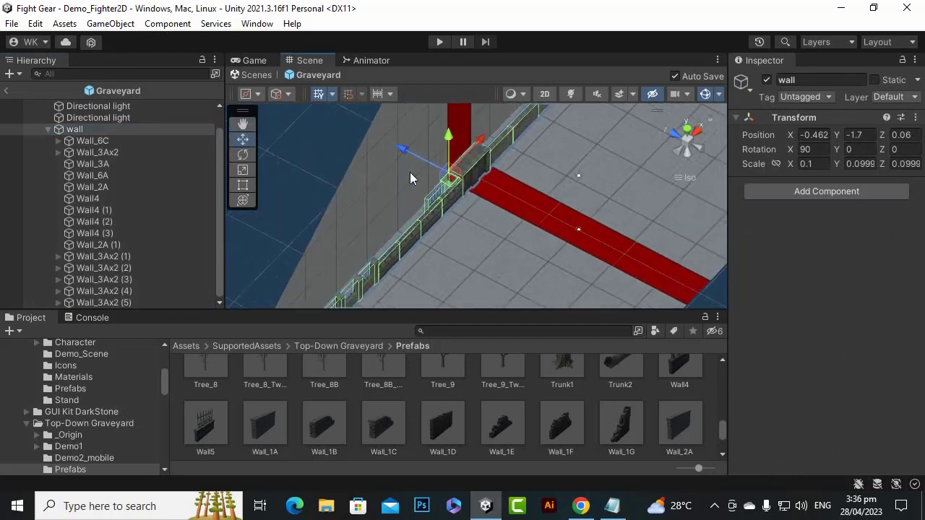
mouse_move(398, 152)
mouse_down()
mouse_move(201, 165)
mouse_move(390, 143)
mouse_move(411, 155)
mouse_up()
scroll(545, 202, down, 3)
- Scale the wall object up uniformly to about 0.161 and save the prefab
alt+drag(498, 212, 393, 154)
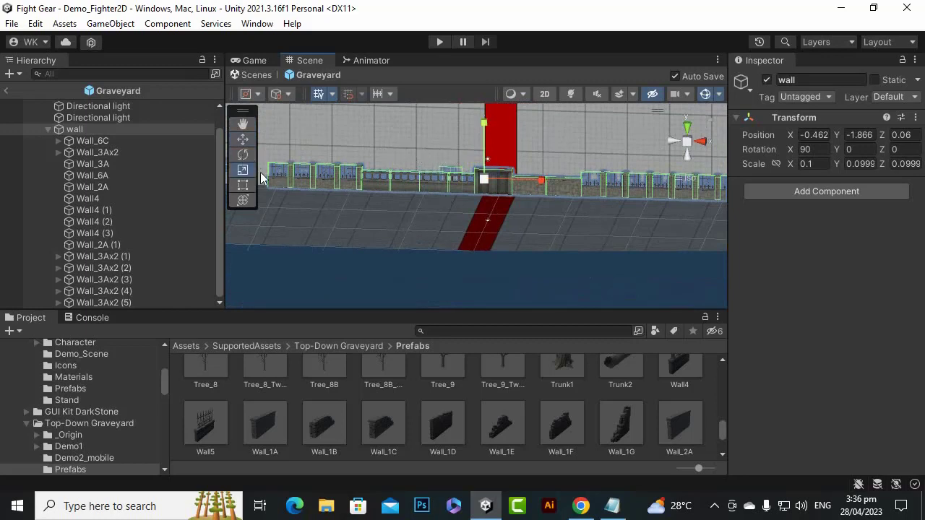
drag(487, 182, 476, 200)
key(ctrl+s)
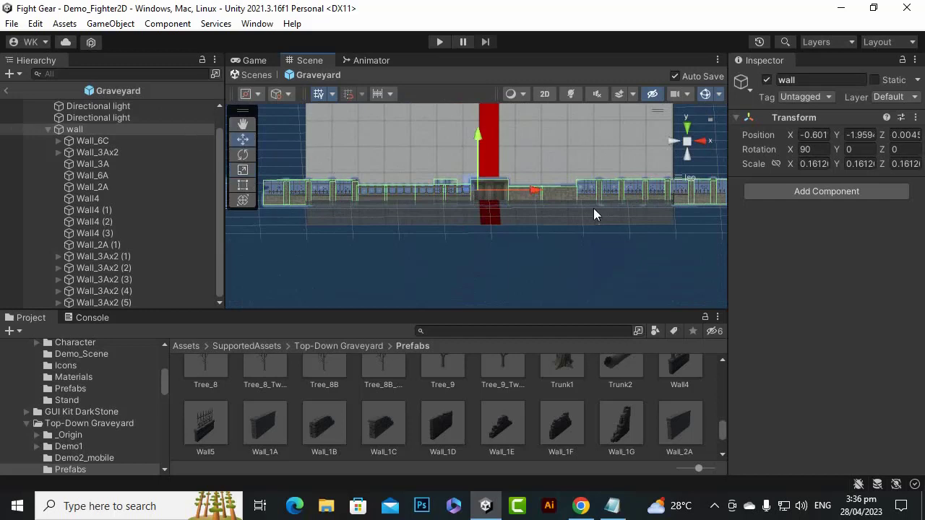
- Set the enlarged wall object against the backdrop at floor level, at about X -0.601, Y -2.151 and Z 0.08
alt+drag(598, 202, 389, 129)
scroll(404, 128, up, 3)
mouse_move(442, 114)
mouse_down()
mouse_move(441, 102)
mouse_move(445, 110)
mouse_up()
scroll(513, 215, down, 10)
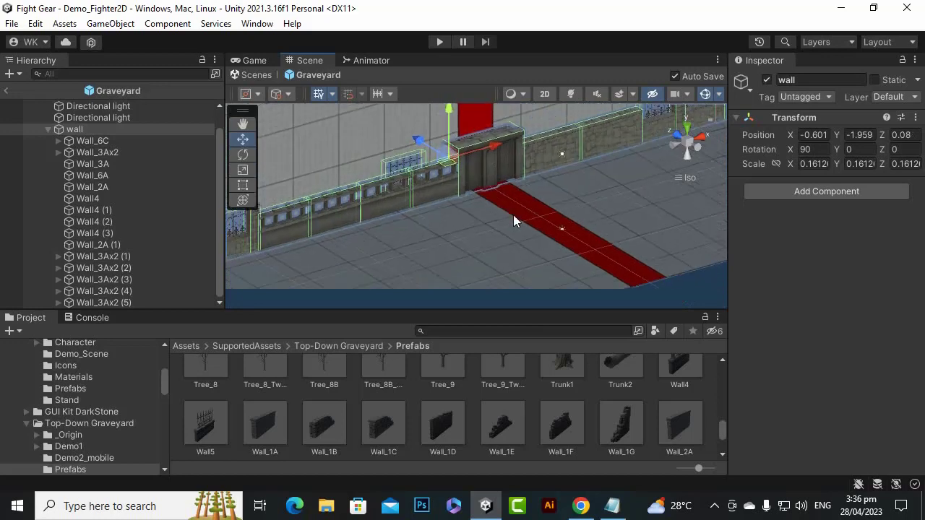
alt+drag(427, 227, 495, 216)
alt+drag(386, 202, 446, 210)
drag(398, 153, 380, 154)
alt+drag(574, 253, 364, 190)
scroll(354, 201, down, 3)
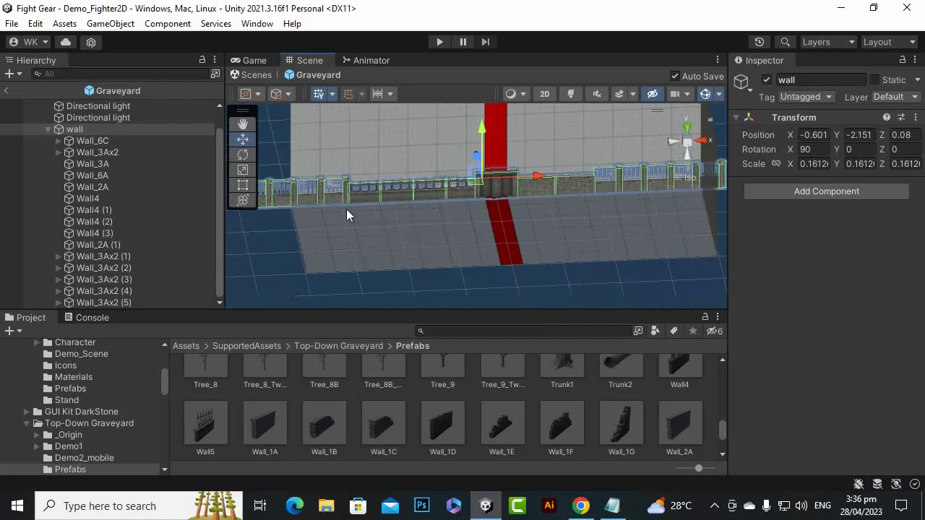
- Delete the fence section Wall_3Ax2 (1) that extends past the floor's edge on the Wall_6C side
click(239, 124)
drag(310, 177, 515, 227)
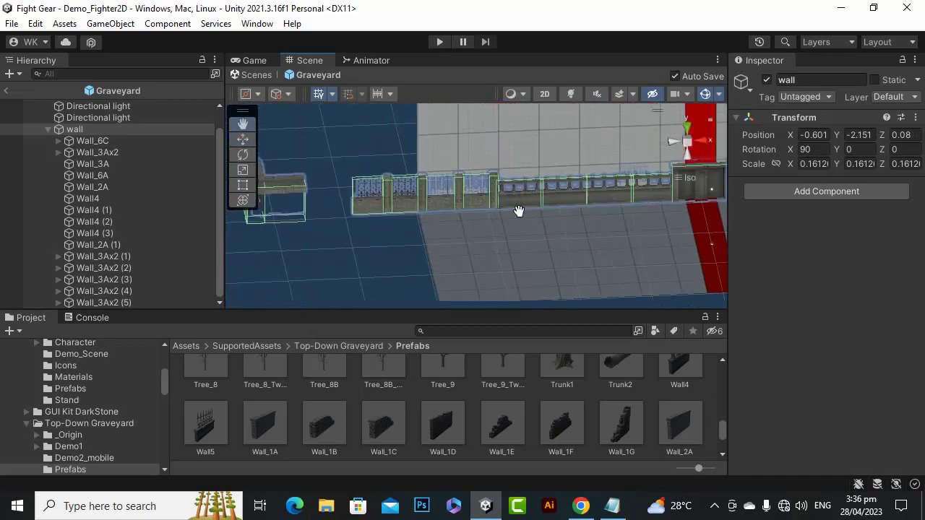
alt+drag(525, 238, 524, 242)
scroll(506, 206, down, 3)
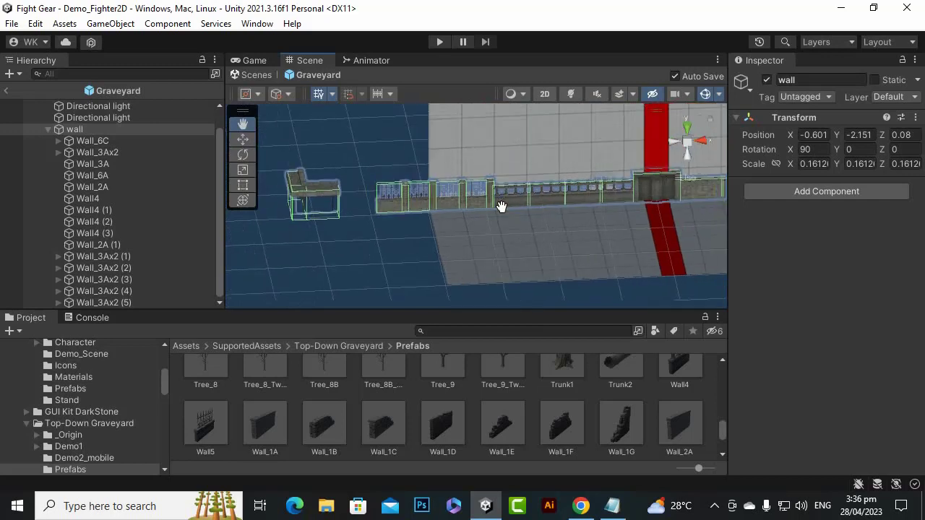
scroll(503, 214, down, 2)
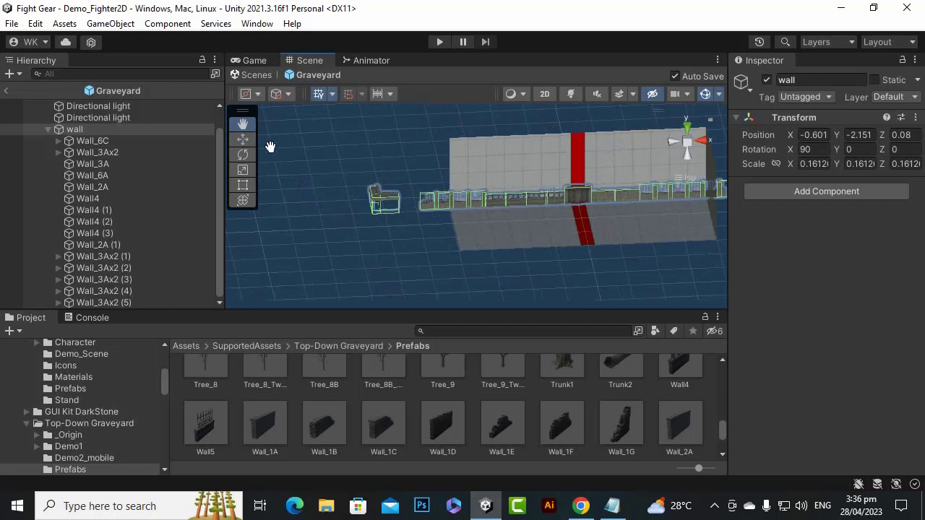
click(243, 139)
scroll(371, 219, up, 2)
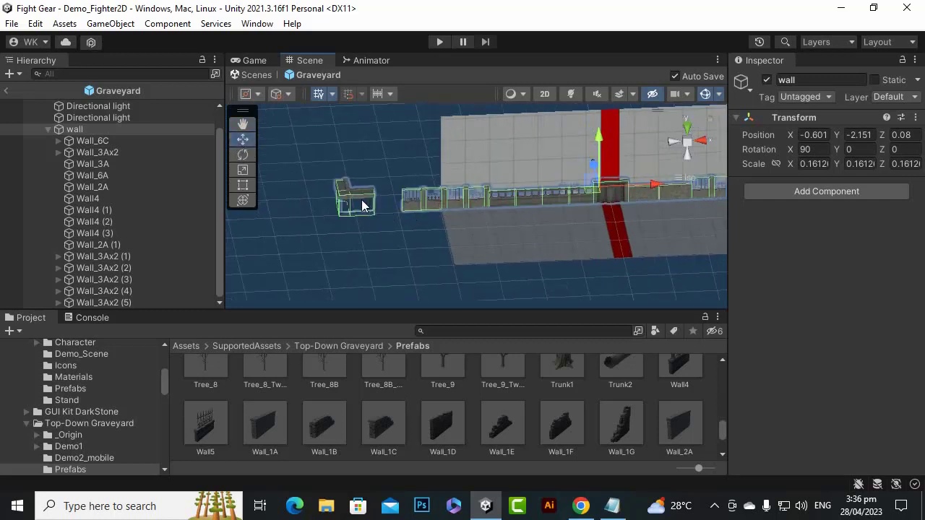
alt+drag(361, 199, 412, 179)
click(397, 201)
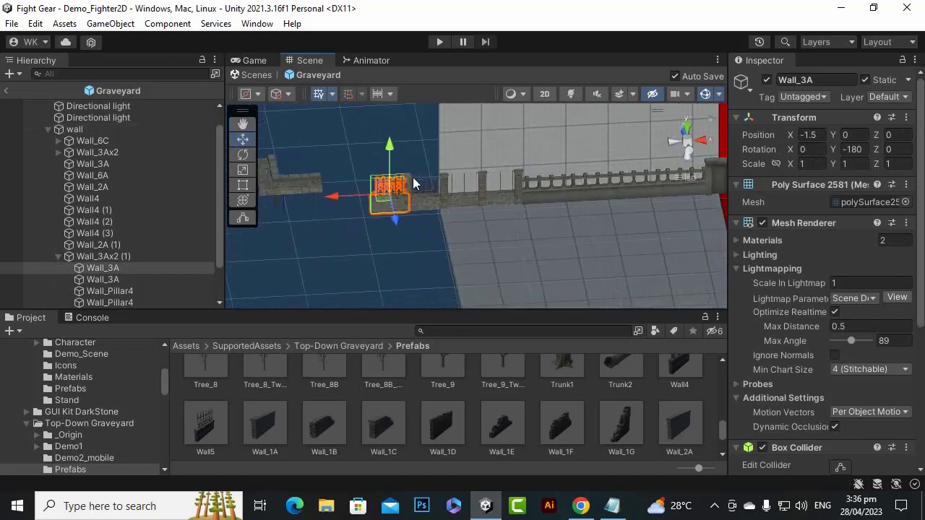
click(133, 257)
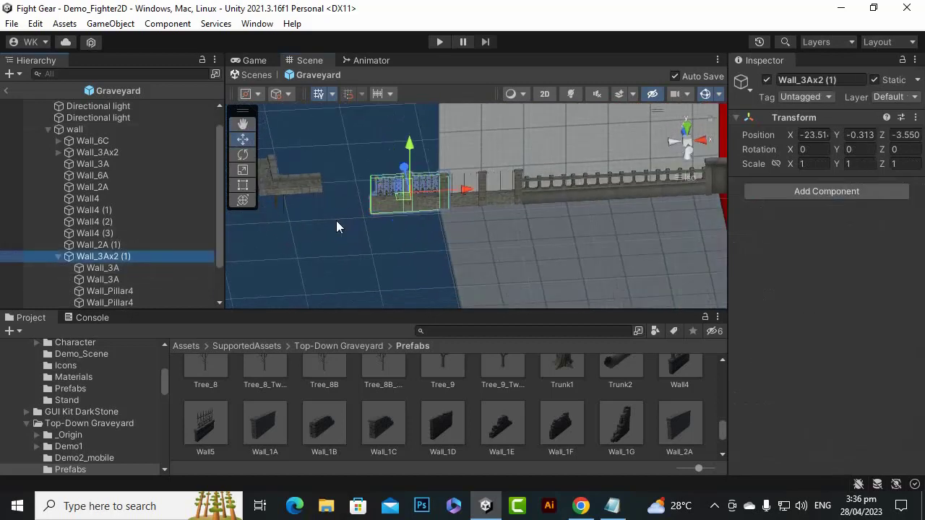
scroll(437, 204, up, 2)
key(Delete)
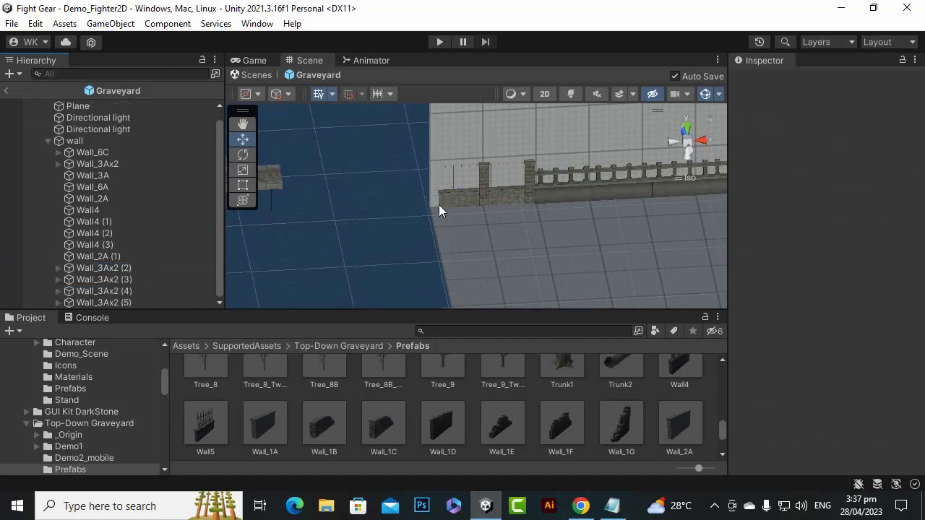
- Move the detached corner piece Wall_6C next to the end of the fence, at about X -23.3 and Z -0.67
click(310, 179)
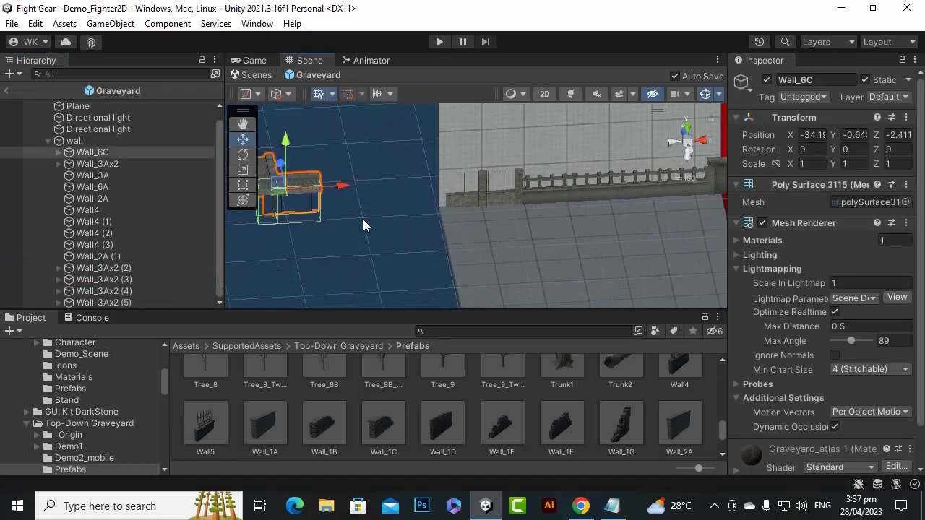
scroll(369, 215, down, 3)
click(394, 186)
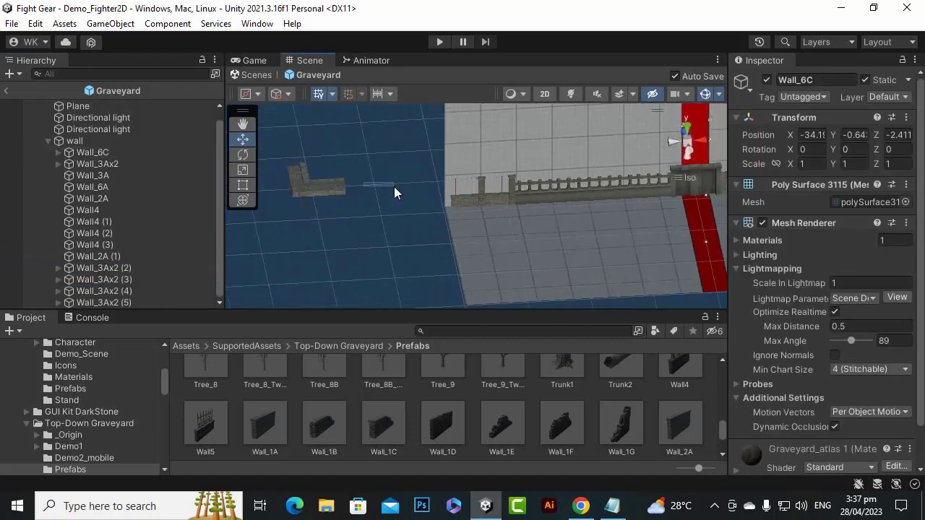
click(339, 204)
drag(370, 192, 299, 199)
- Rotate the Wall_6C corner piece to exactly 90 degrees around Y
click(242, 154)
scroll(516, 176, up, 8)
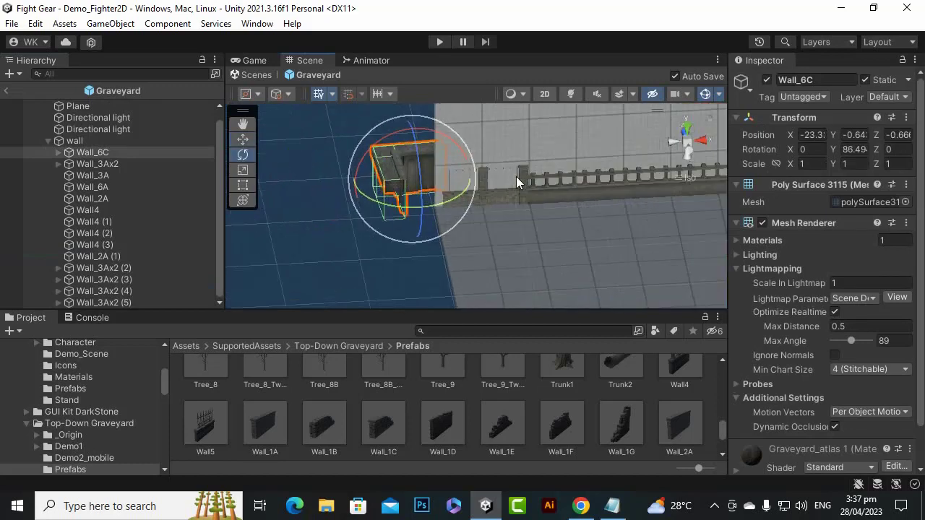
click(864, 154)
text(90)
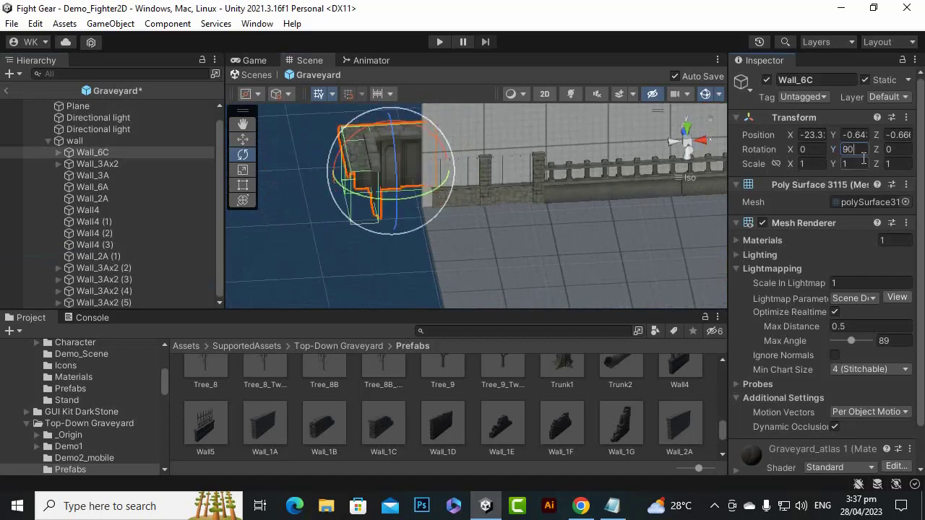
click(243, 141)
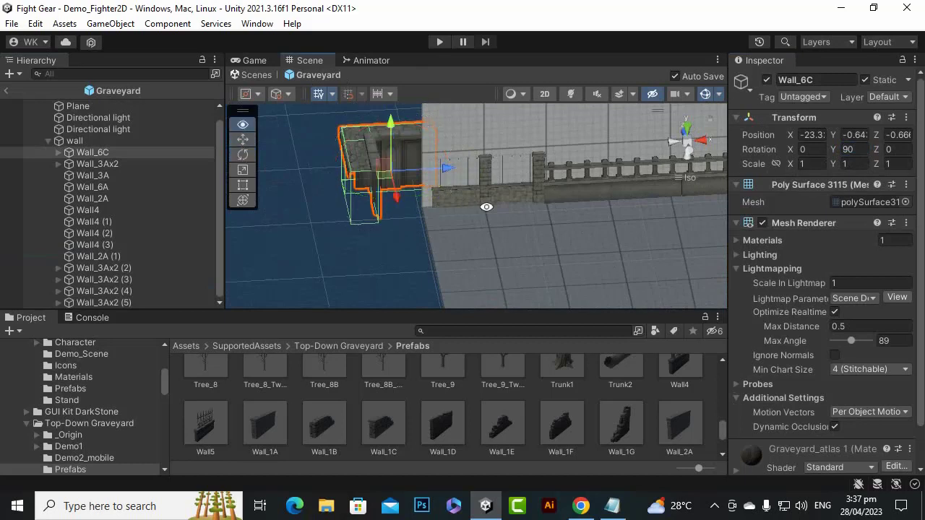
- Slide the Wall_6C corner piece along Z to about -3.81 so it meets the end of the fence line
alt+drag(487, 207, 323, 240)
drag(388, 163, 350, 189)
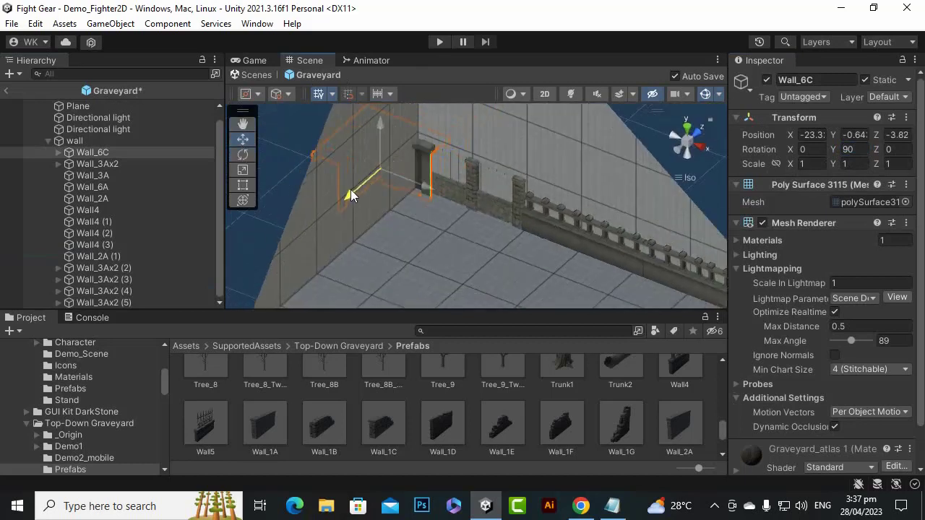
scroll(419, 180, up, 3)
alt+drag(417, 182, 329, 164)
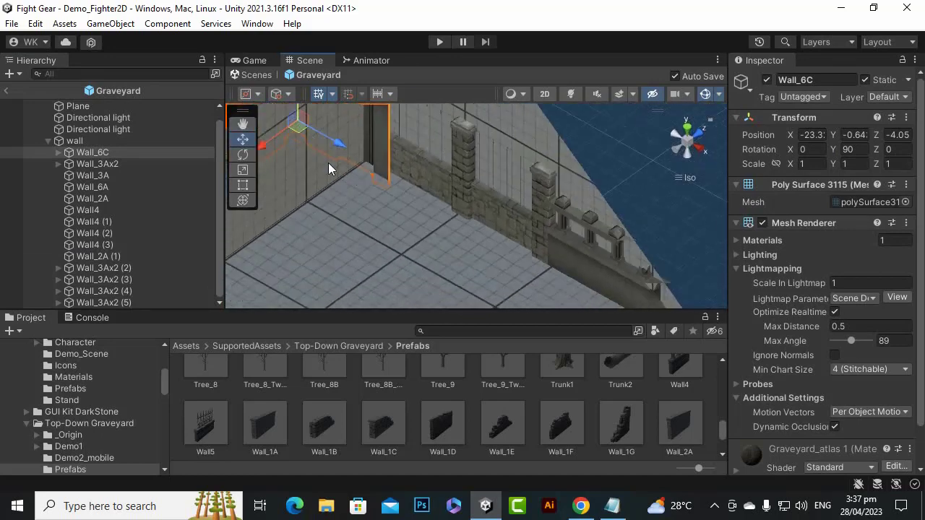
drag(268, 143, 270, 140)
alt+drag(442, 178, 508, 197)
scroll(507, 196, down, 10)
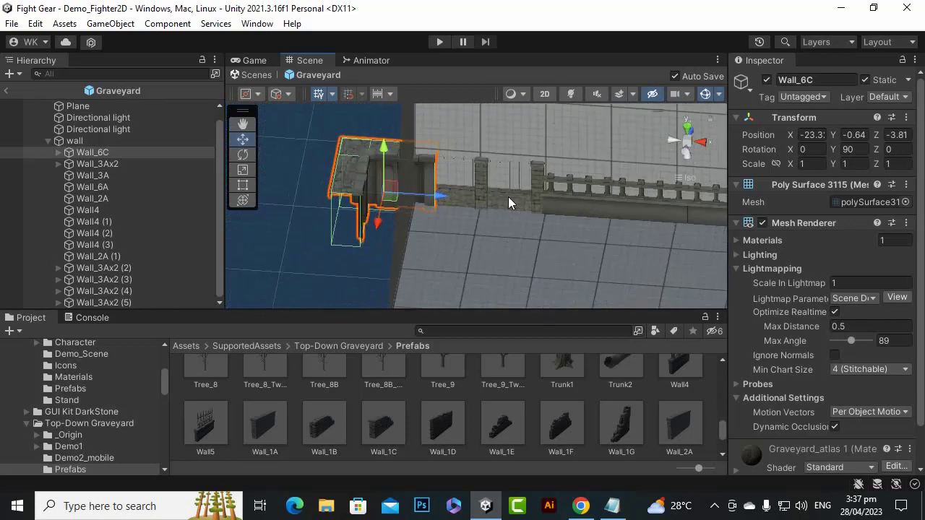
- Duplicate the Wall_6C corner piece and move the copy along the wall line to about X 23.8
key(ctrl+d)
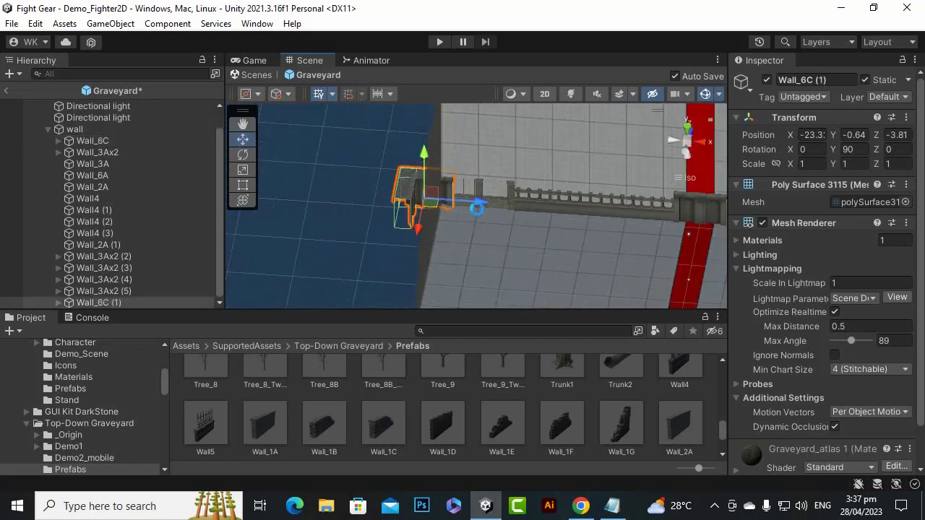
scroll(372, 214, down, 5)
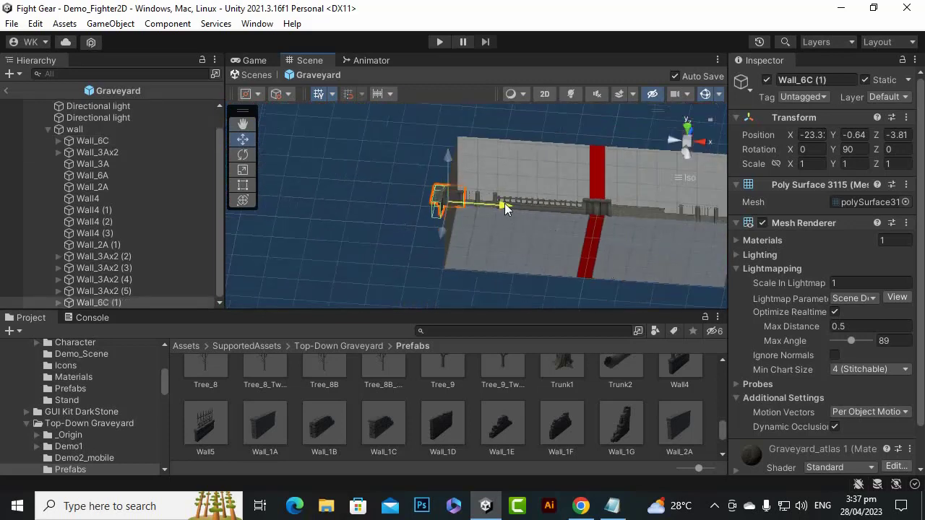
drag(505, 203, 765, 229)
scroll(613, 235, down, 3)
scroll(613, 235, up, 2)
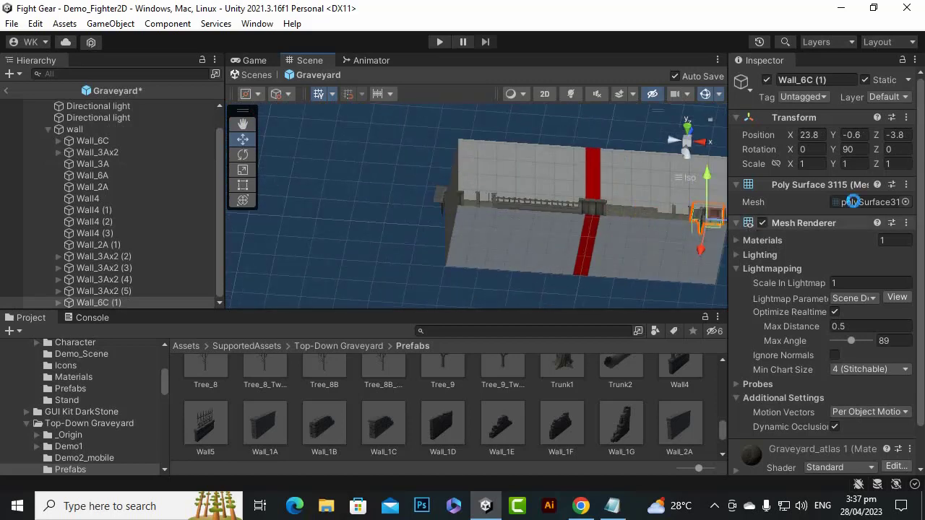
- Set the Y rotation of the Wall_6C copy to -90 and frame it in the scene
click(860, 151)
text(-90)
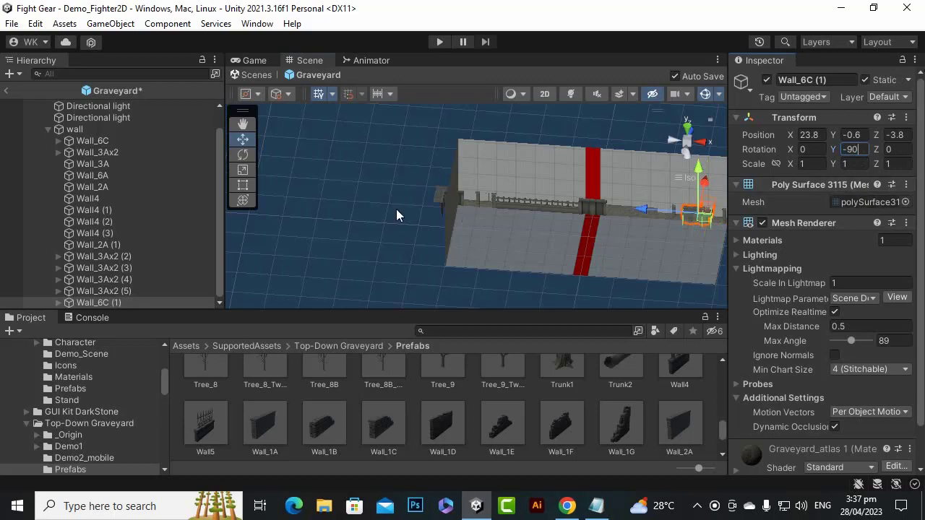
text(f)
scroll(611, 229, down, 6)
text(f)
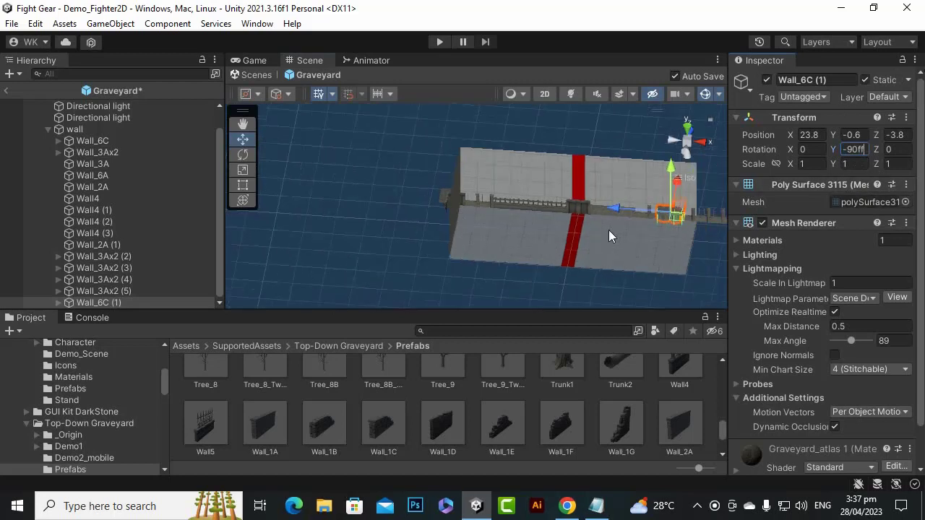
double_click(129, 303)
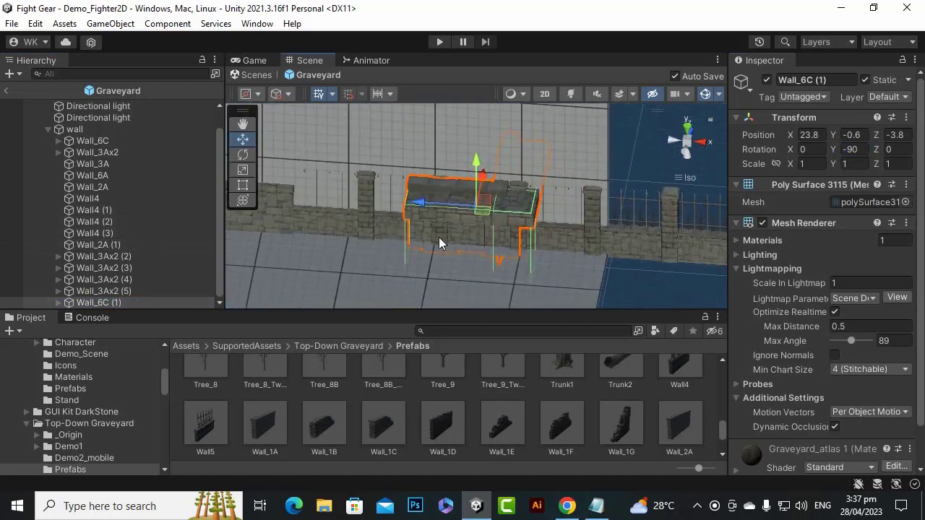
- Pull the Wall_6C copy forward from the fence line and turn it to a Y rotation of -180
alt+drag(439, 237, 588, 167)
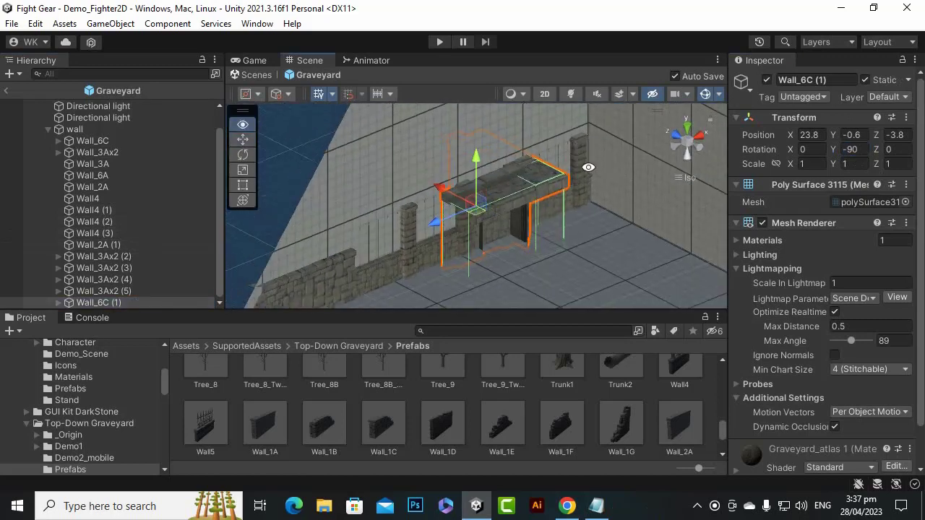
drag(444, 195, 557, 241)
scroll(558, 245, down, 4)
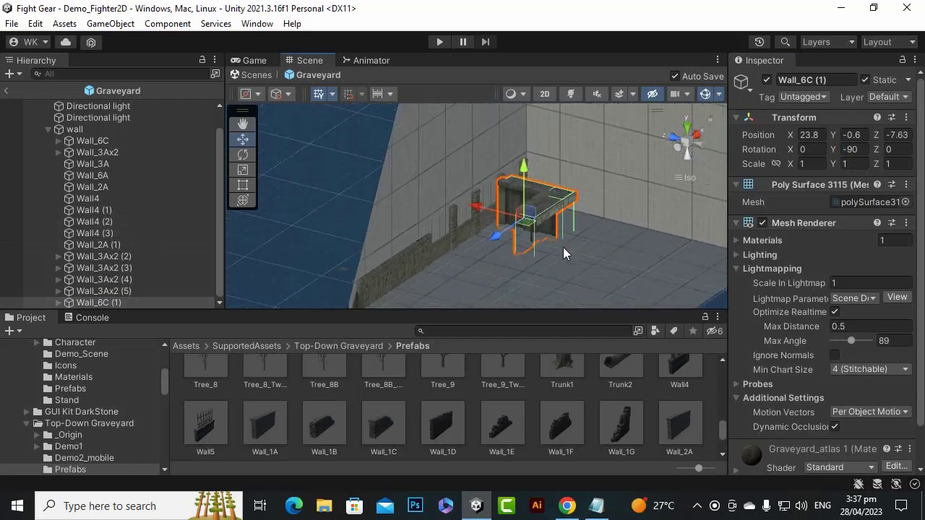
scroll(565, 242, up, 2)
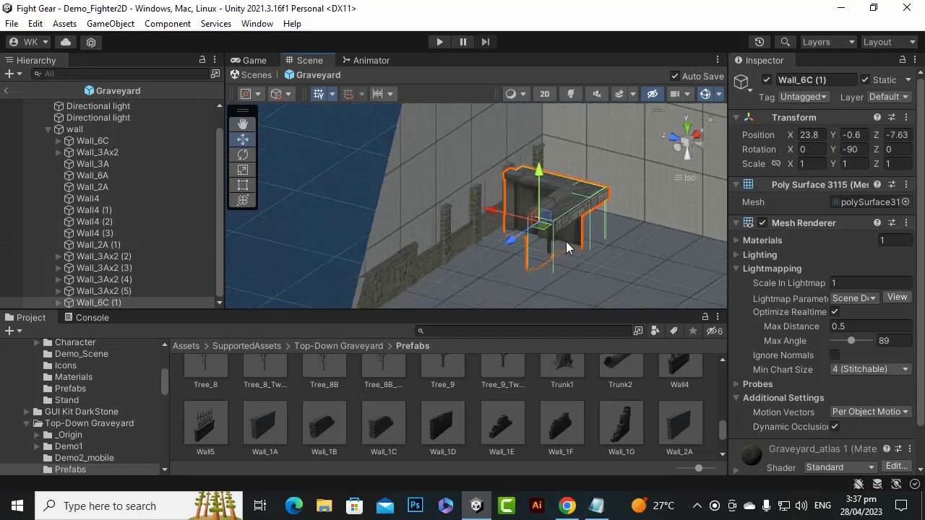
click(236, 154)
drag(601, 230, 705, 228)
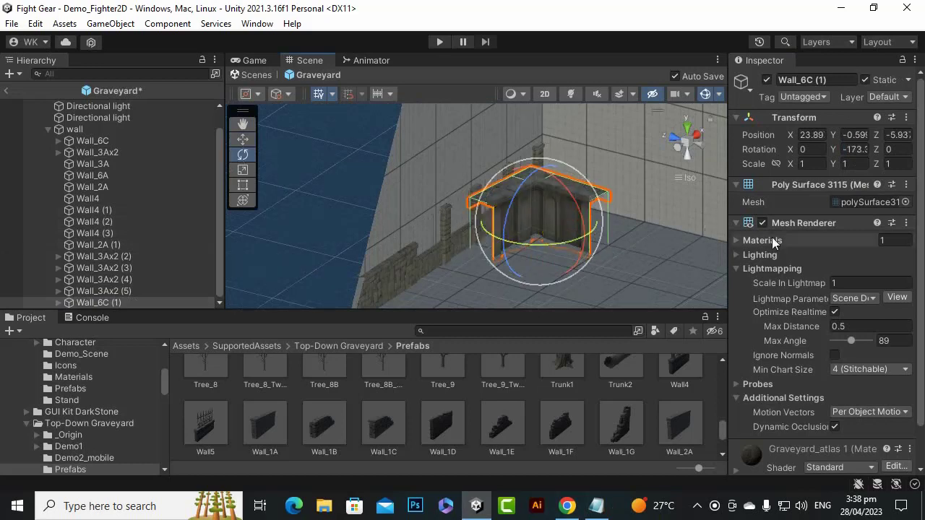
click(855, 149)
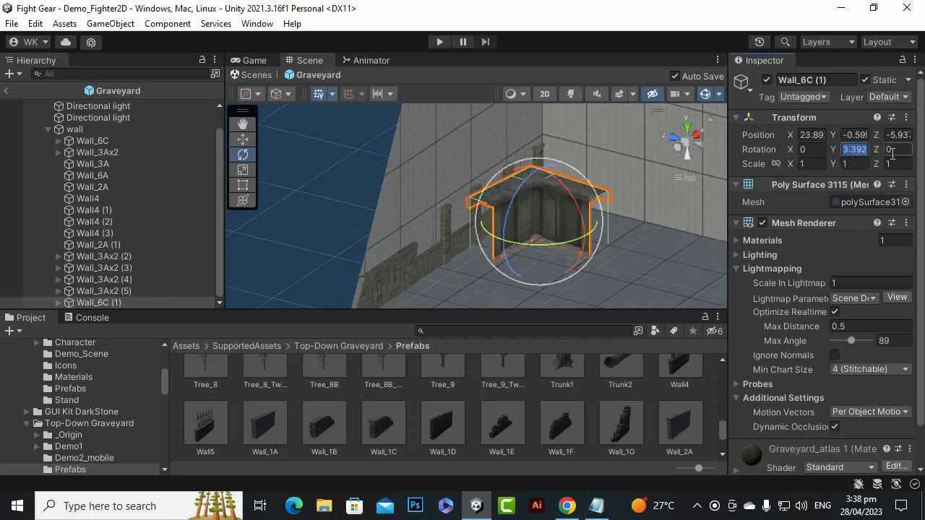
text(-180)
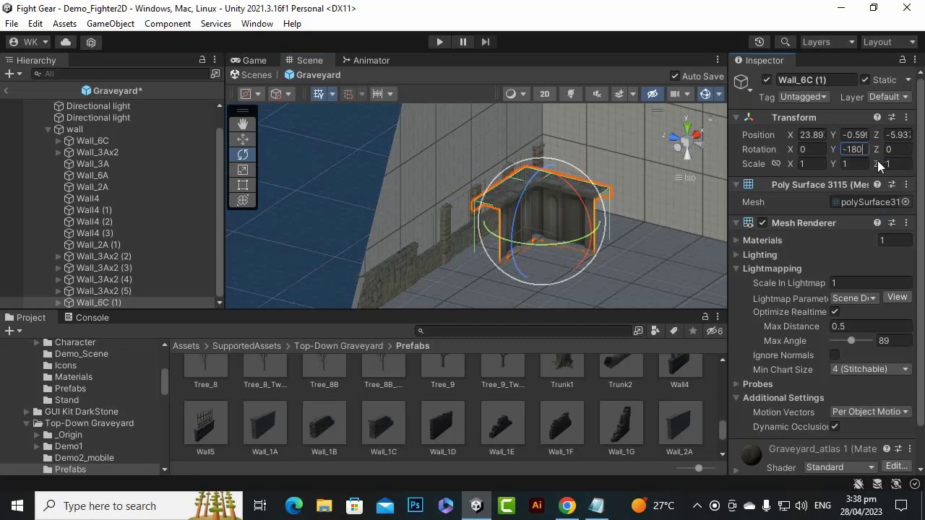
- Move the Wall_6C copy to about X 31.38, Z -3.76 at the far end of the fence
click(243, 139)
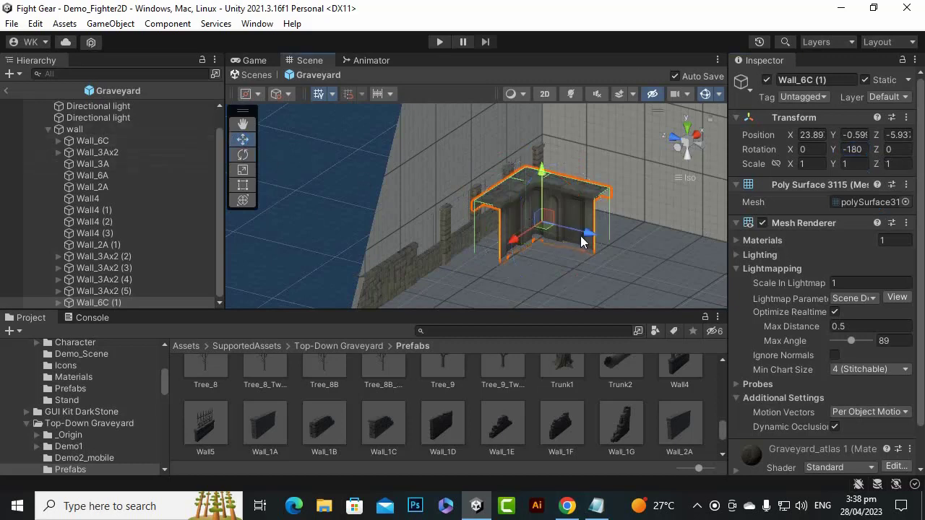
drag(581, 241, 548, 235)
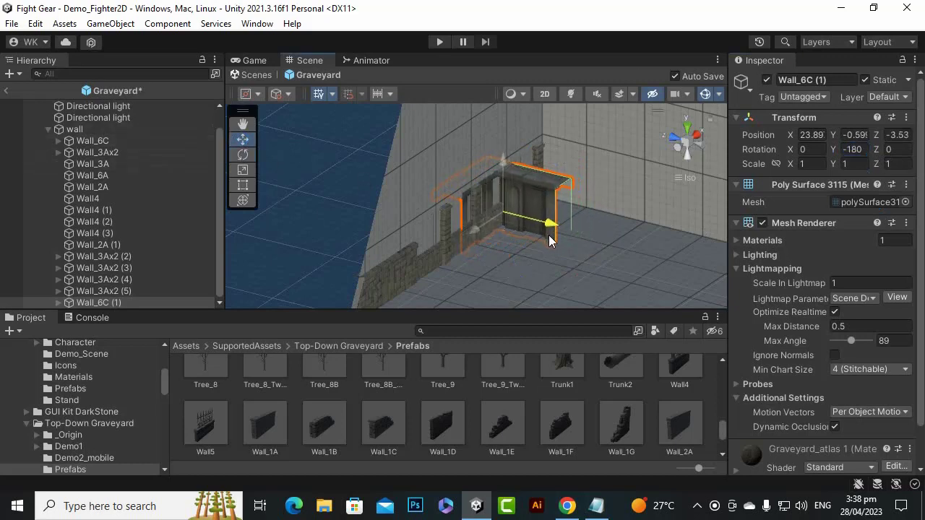
drag(477, 229, 208, 273)
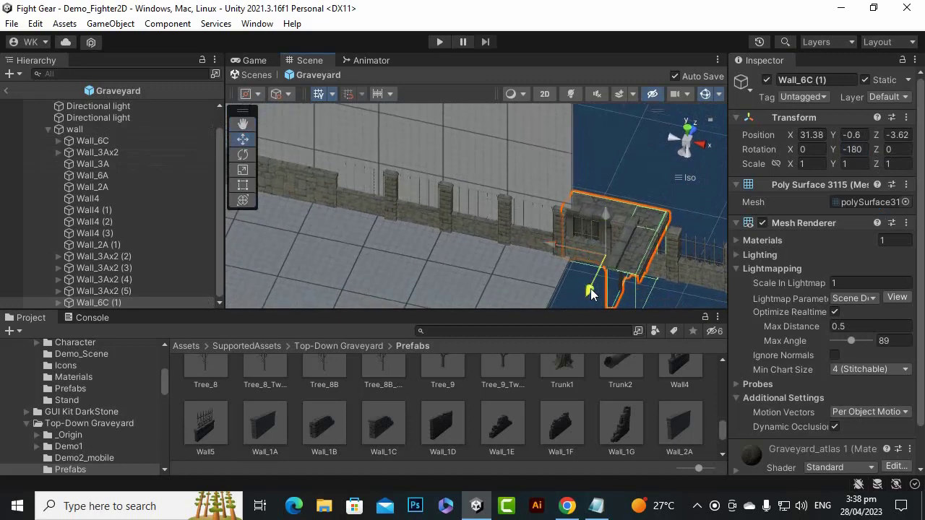
drag(590, 289, 590, 290)
scroll(594, 283, down, 5)
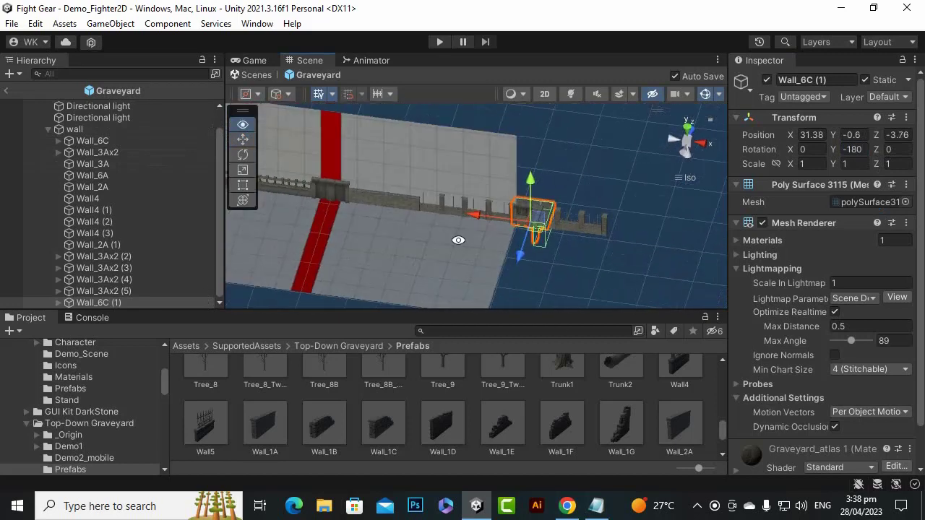
- Delete the fence groups Wall_3Ax2 (4) and Wall_3Ax2 (5) that extend beyond the floor at the new corner piece
alt+drag(458, 240, 586, 240)
click(590, 242)
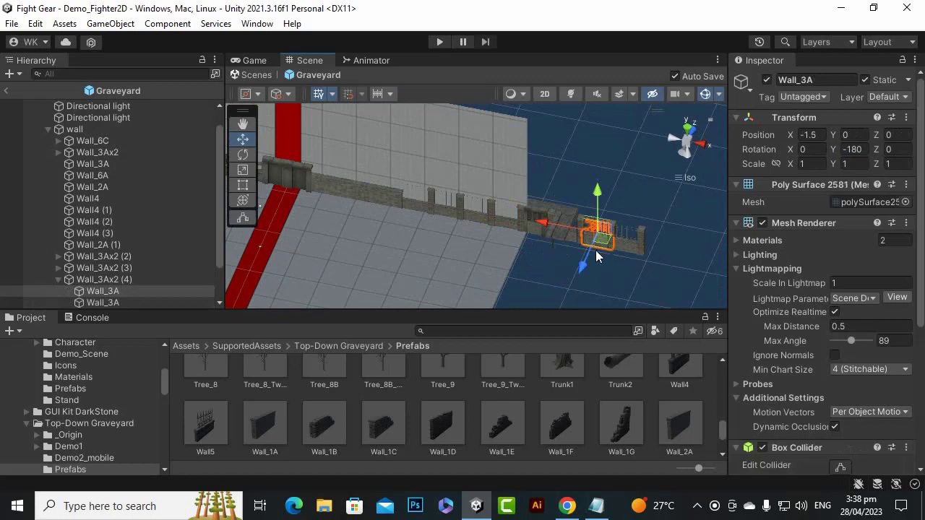
click(131, 280)
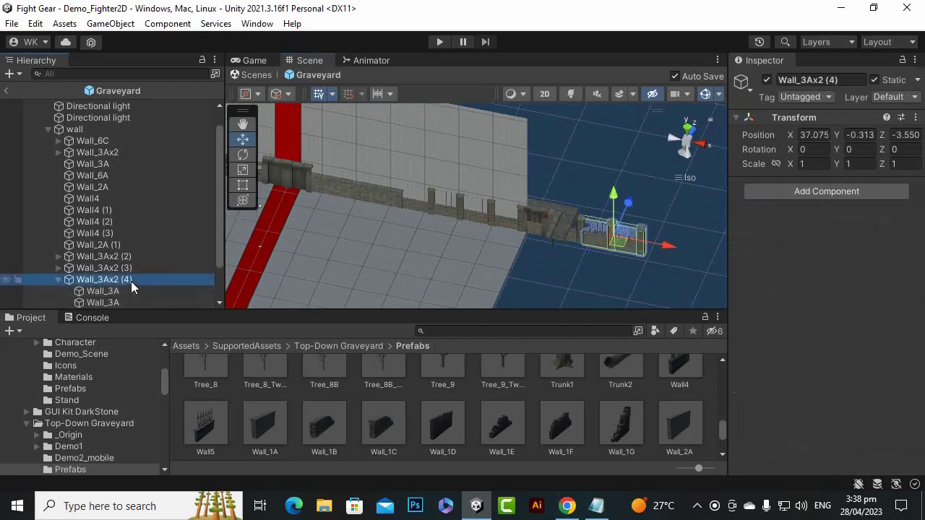
key(Delete)
scroll(640, 224, up, 4)
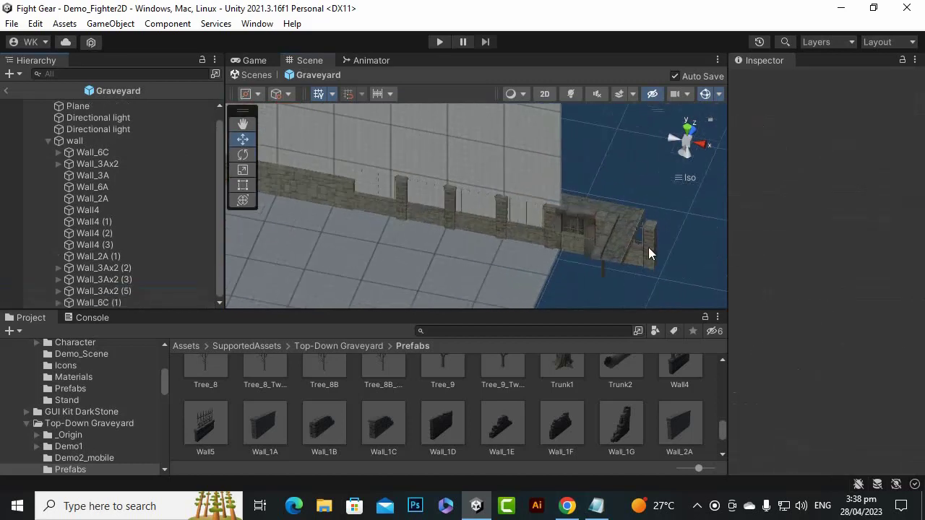
click(651, 242)
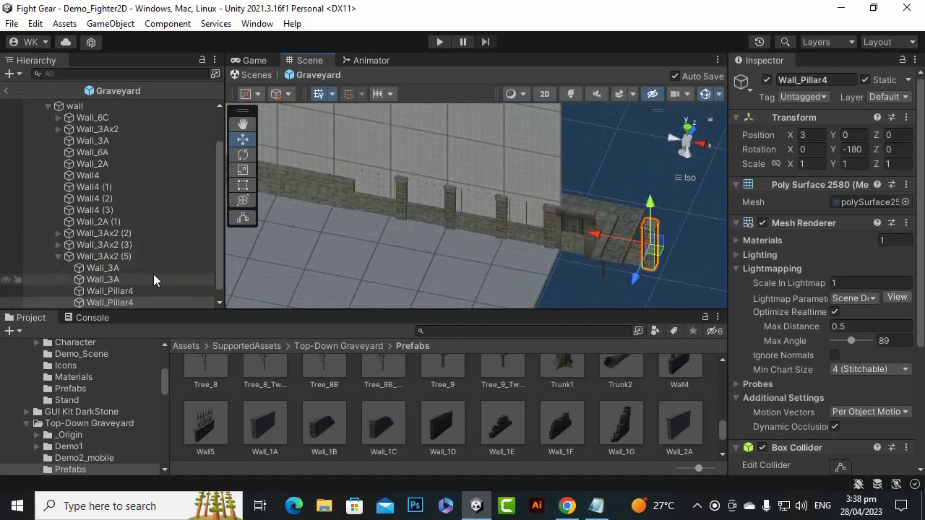
click(115, 257)
key(Delete)
scroll(662, 252, up, 5)
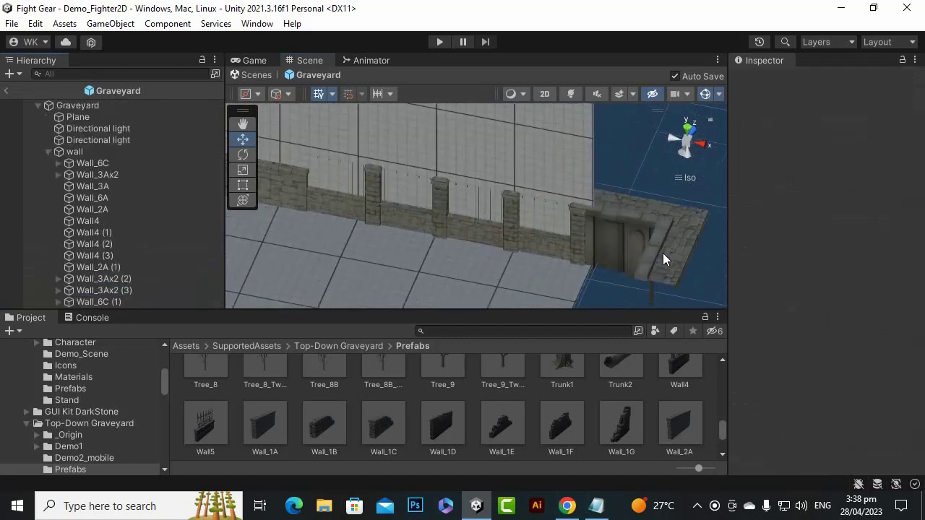
- Duplicate the Wall_2A (1) stone wall segment
alt+drag(609, 240, 654, 221)
click(587, 252)
scroll(654, 267, down, 8)
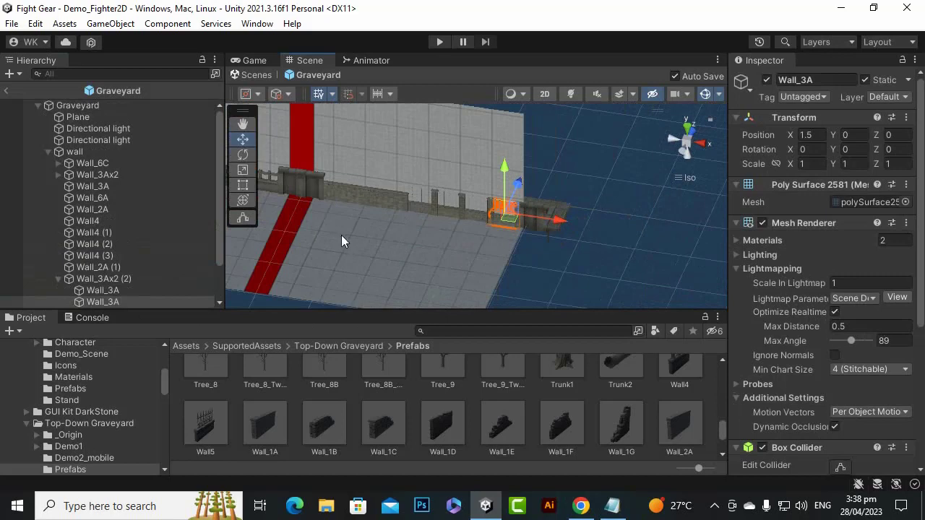
alt+drag(341, 235, 296, 221)
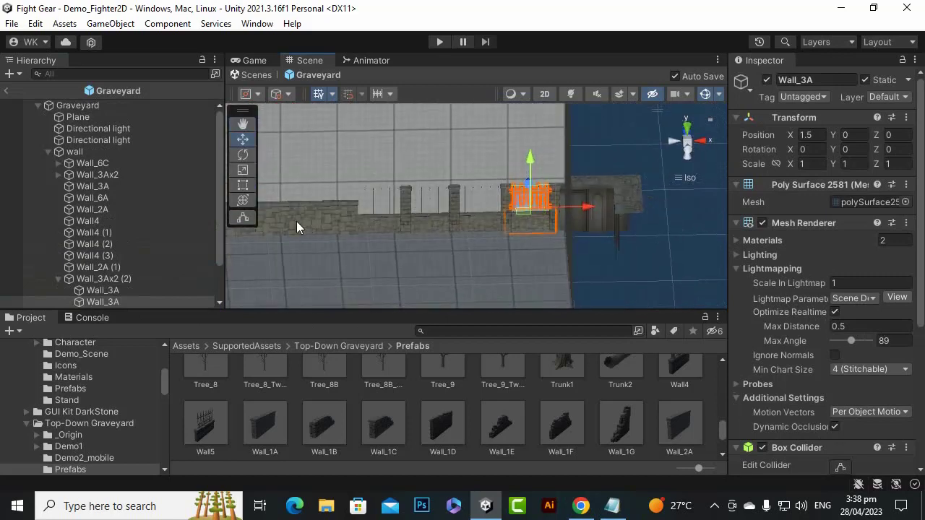
click(296, 221)
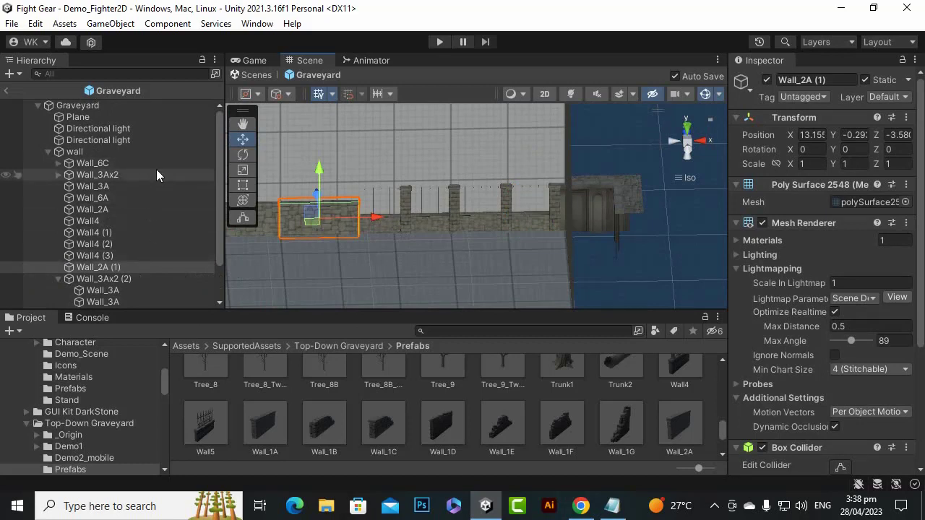
click(46, 246)
click(100, 268)
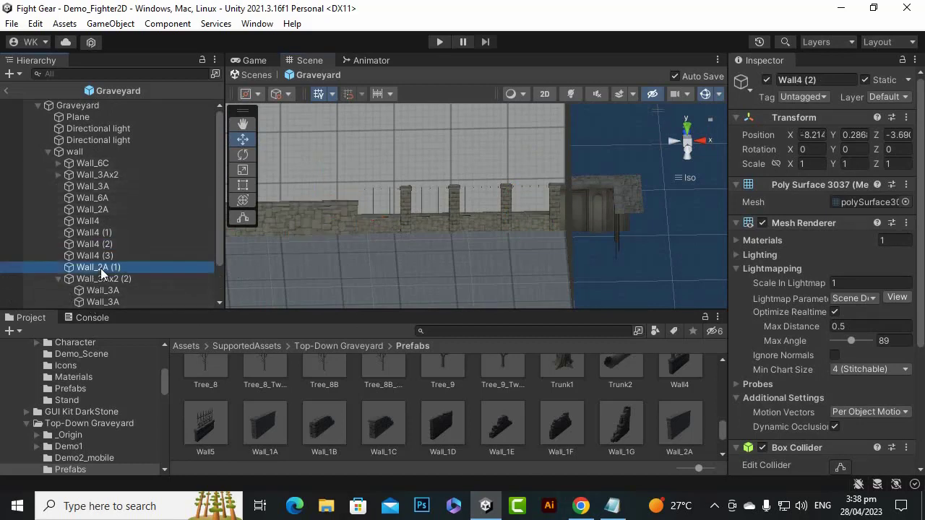
key(ctrl+d)
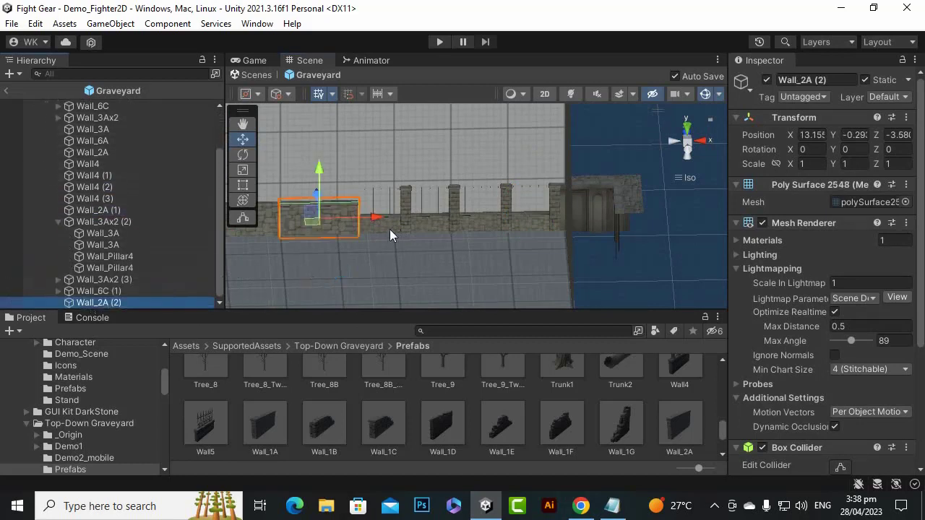
- Move the Wall_2A (2) segment to about X 30.83, Z -8.54 in front of the corner piece and save
drag(389, 229, 662, 229)
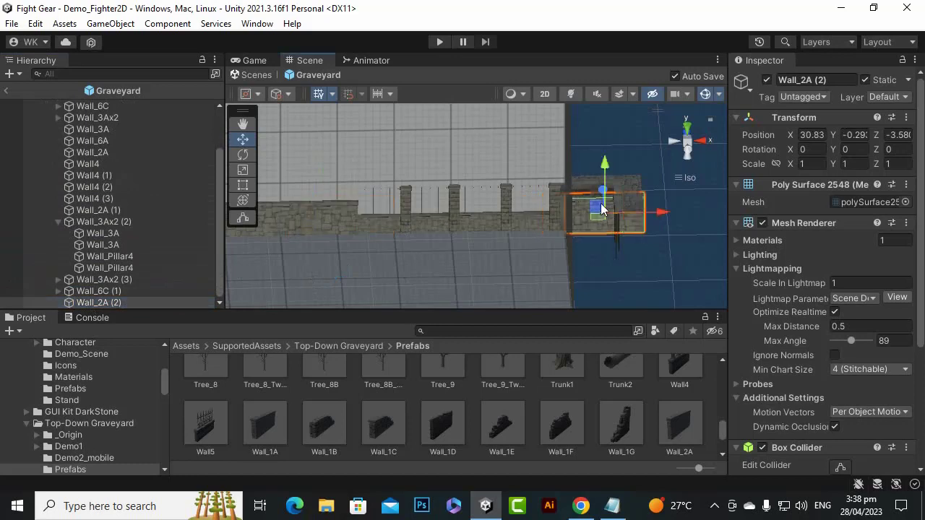
drag(606, 185, 284, 187)
key(ctrl+s)
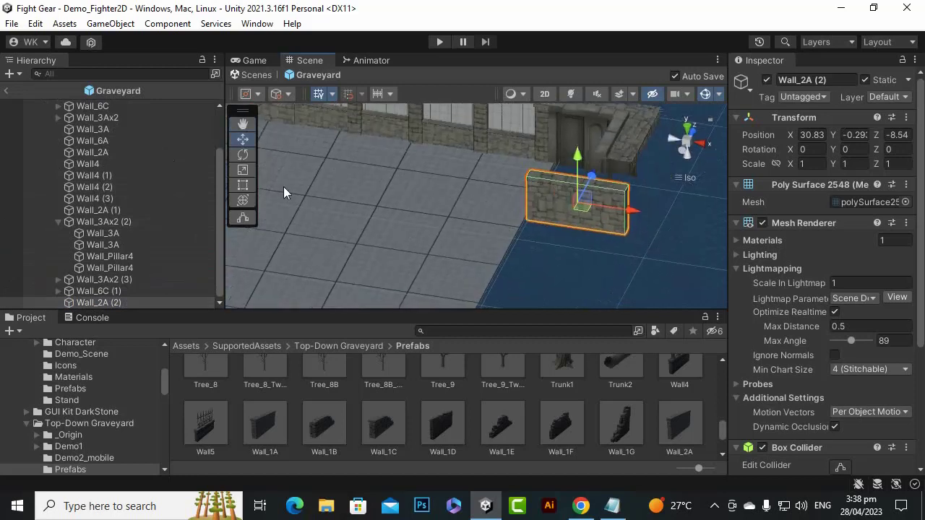
- Rotate the Wall_2A (2) segment to a Y rotation of 90 so it runs along the floor's side edge
click(242, 154)
drag(584, 224, 463, 242)
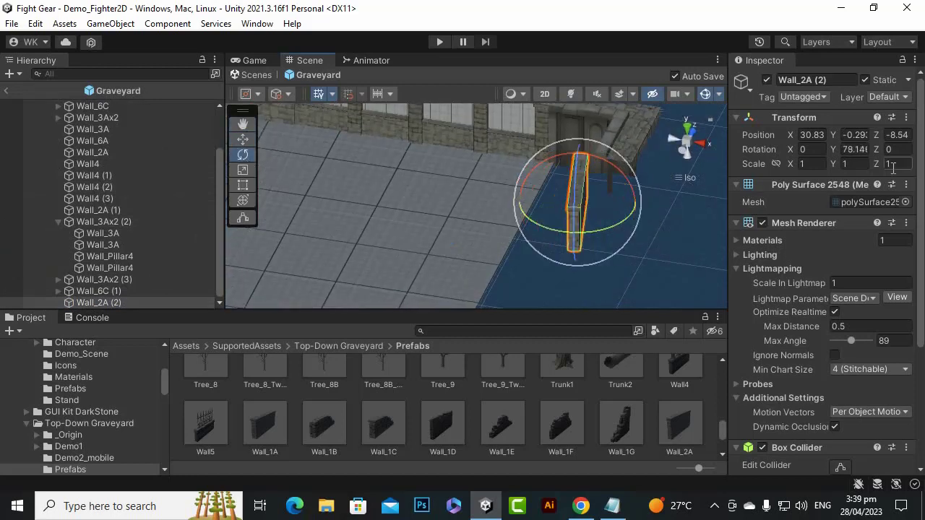
click(849, 150)
text(90)
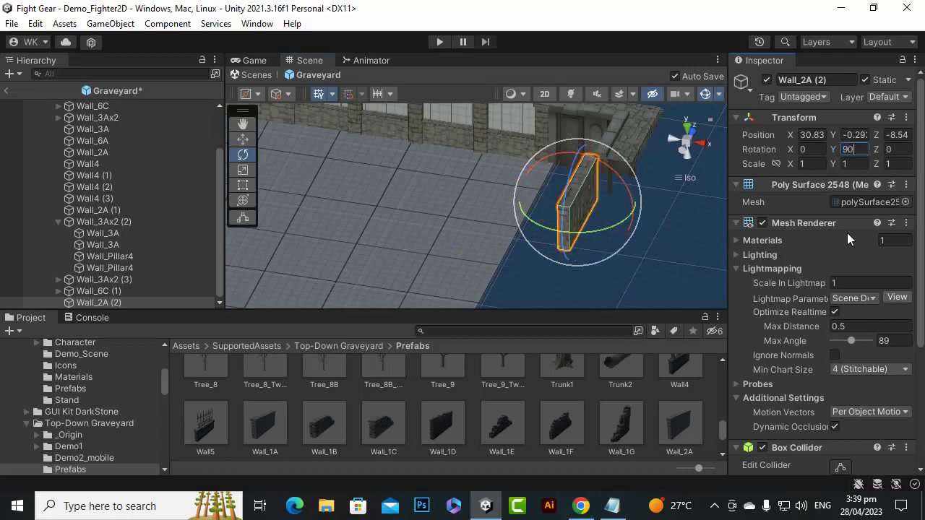
- Move the Wall_2A (2) segment outward to about X 31.64 so it lines up with the corner piece
click(243, 139)
scroll(447, 191, down, 4)
alt+drag(447, 191, 451, 270)
scroll(582, 190, up, 5)
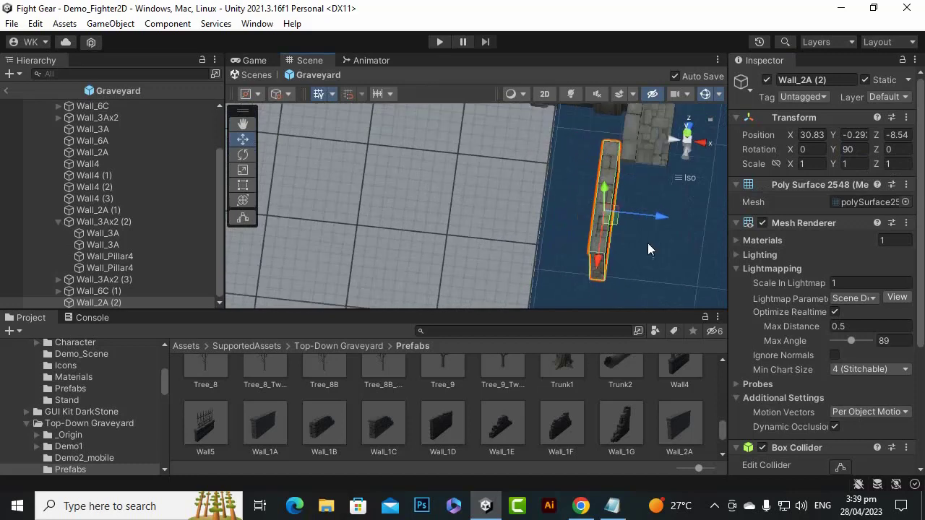
drag(659, 217, 584, 306)
scroll(536, 221, up, 6)
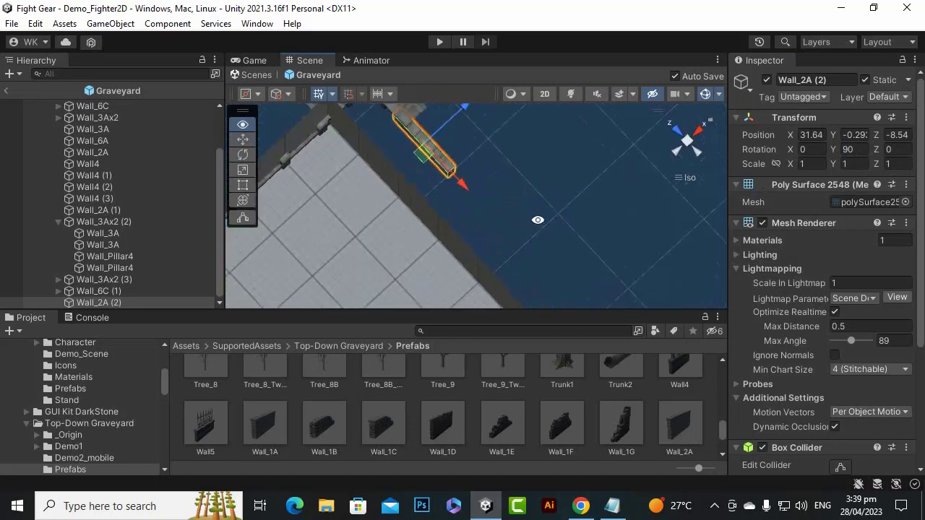
- Duplicate the Wall_2A (2) segment, duplicate the resulting pair, and line up all four end to end along the floor's side
alt+drag(537, 220, 481, 226)
key(ctrl+d)
shift+click(445, 145)
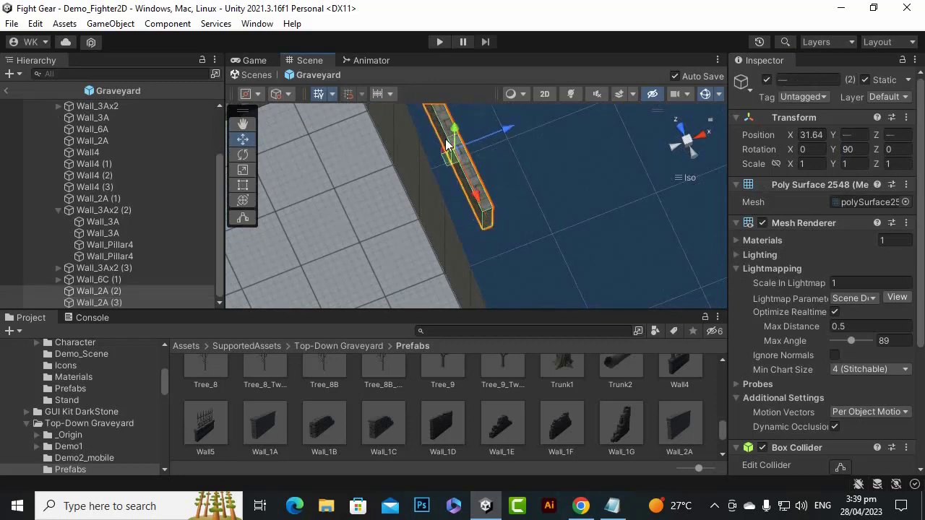
key(ctrl+d)
drag(476, 205, 544, 324)
scroll(533, 204, down, 8)
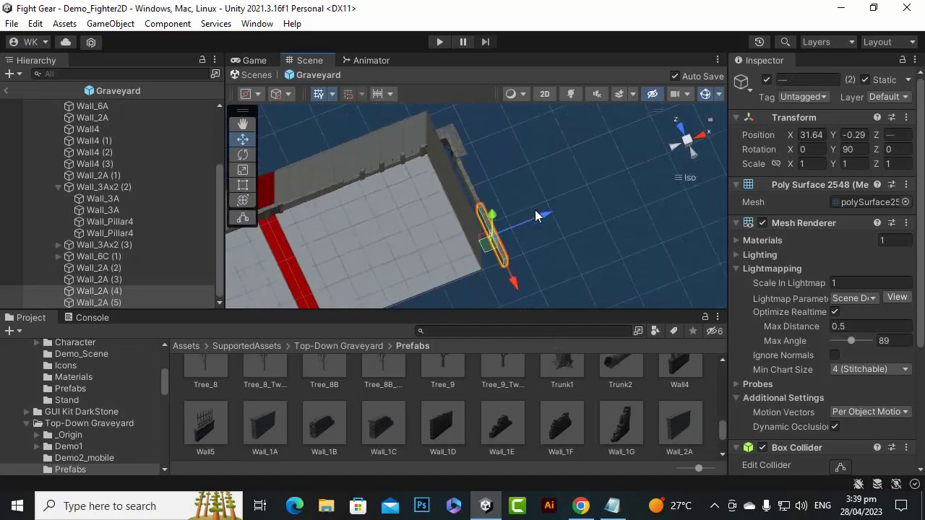
alt+drag(542, 197, 448, 211)
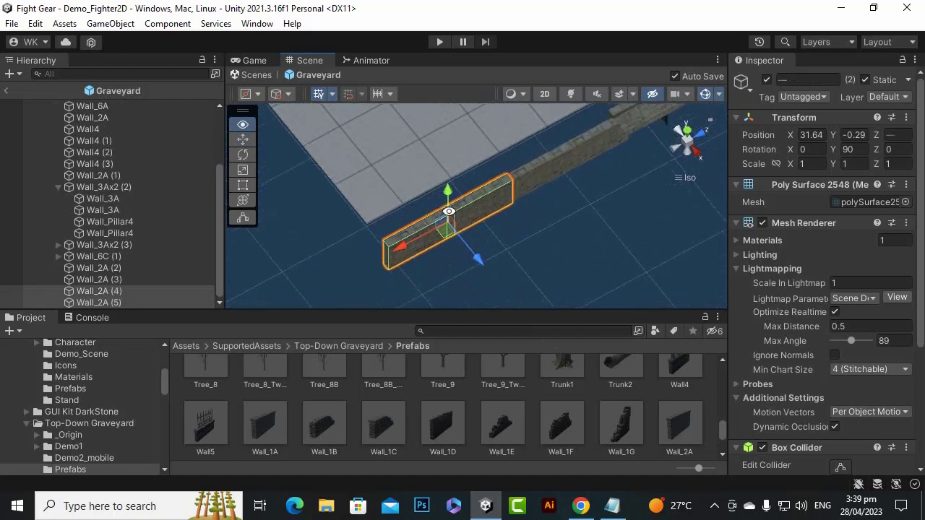
- Duplicate all four side wall segments and move the copies to the opposite side of the floor at about X -21.4
shift+click(538, 185)
shift+click(592, 147)
alt+drag(592, 147, 543, 216)
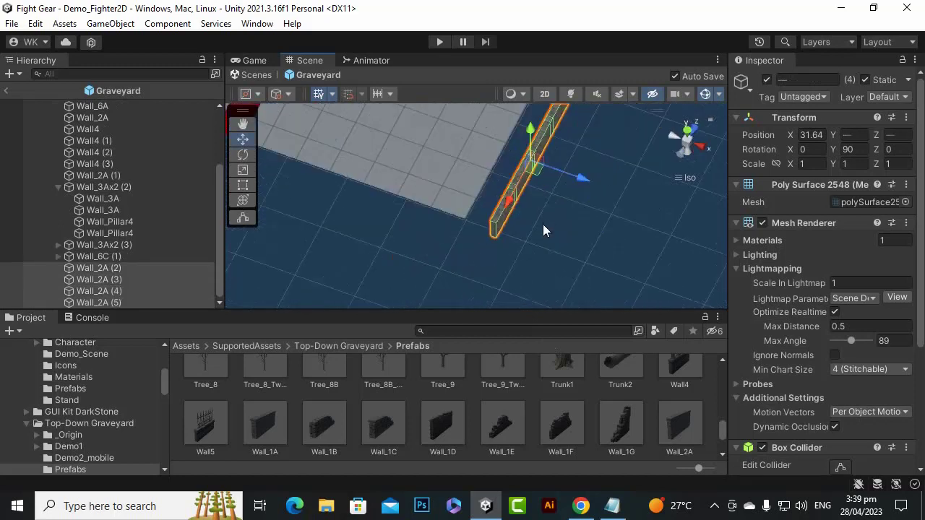
key(ctrl+d)
drag(582, 178, 392, 167)
scroll(492, 222, down, 3)
key(f)
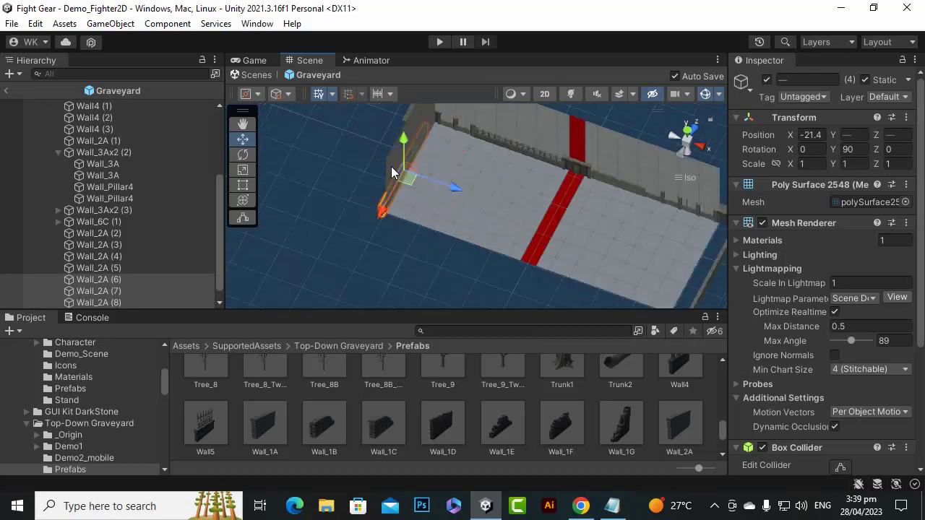
- Align the duplicated wall row with the corner piece on its side at about X -23.66, Y 0.13, and save
alt+drag(412, 216, 807, 144)
alt+drag(695, 156, 488, 231)
alt+drag(435, 216, 626, 138)
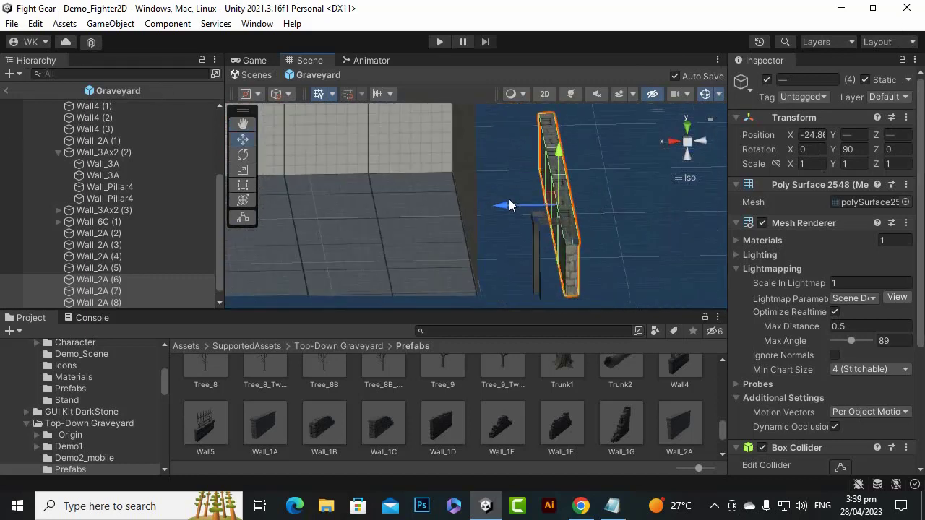
alt+drag(508, 199, 304, 338)
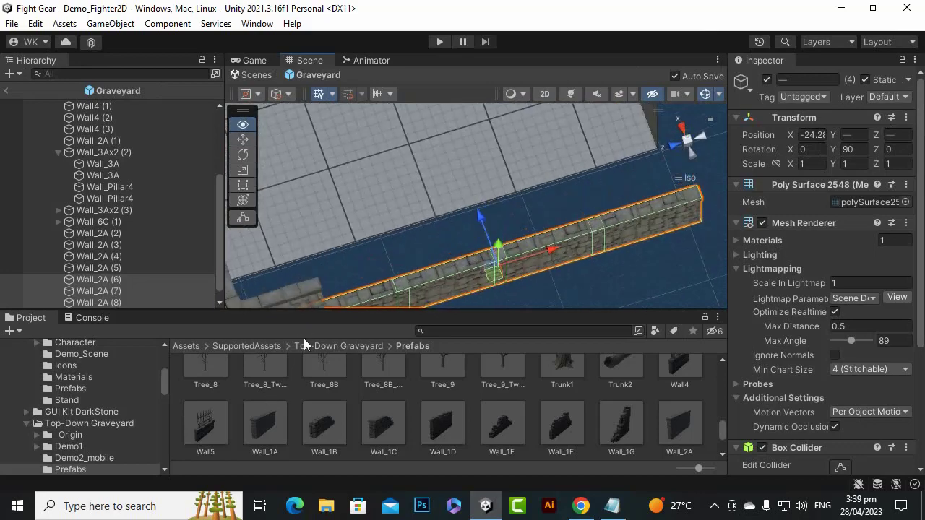
alt+drag(463, 237, 477, 201)
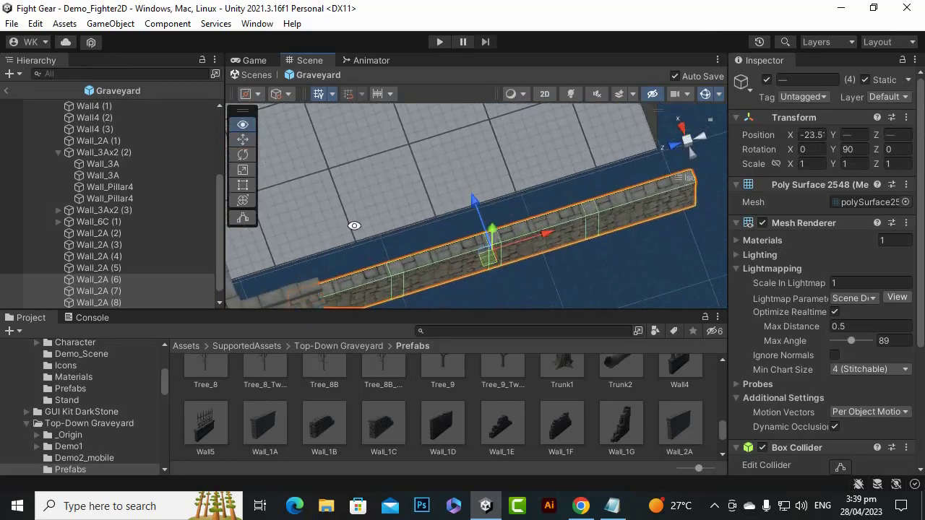
alt+drag(400, 205, 244, 92)
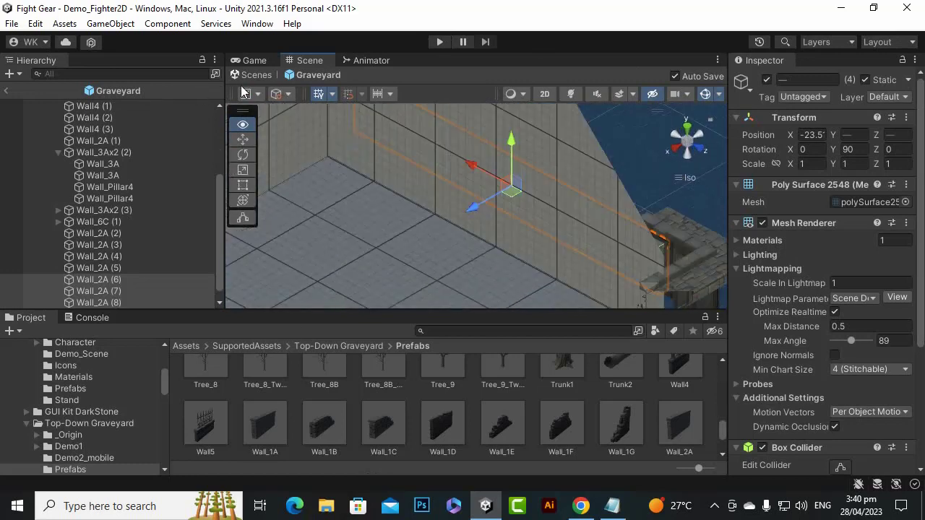
alt+drag(359, 200, 464, 204)
drag(522, 143, 525, 136)
drag(480, 199, 361, 235)
key(ctrl+s)
- Inspect the stage and both side wall rows from several angles and distances
alt+drag(636, 268, 488, 211)
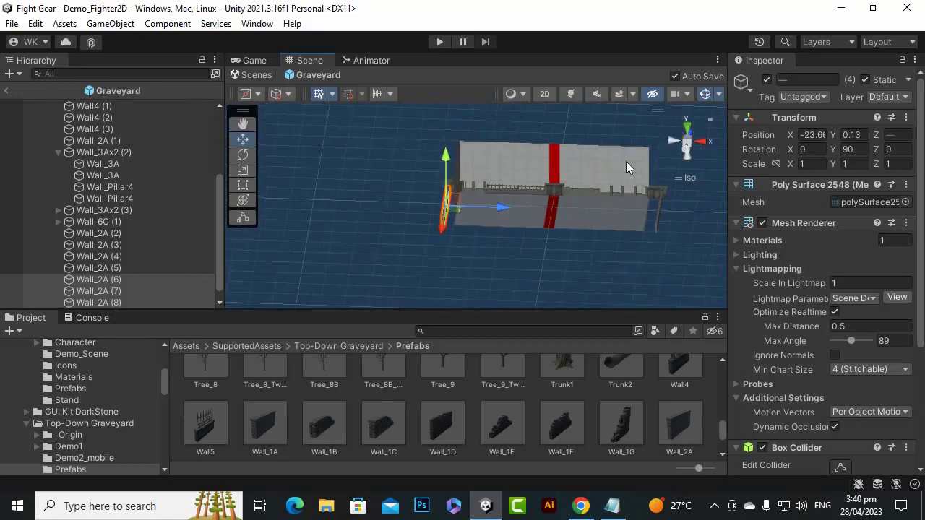
alt+drag(480, 171, 563, 137)
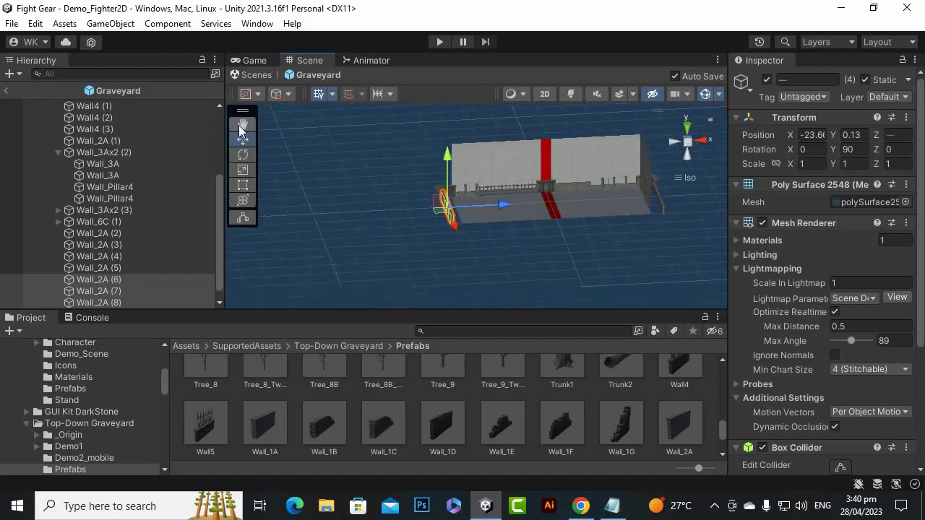
alt+drag(361, 224, 517, 248)
drag(400, 182, 400, 157)
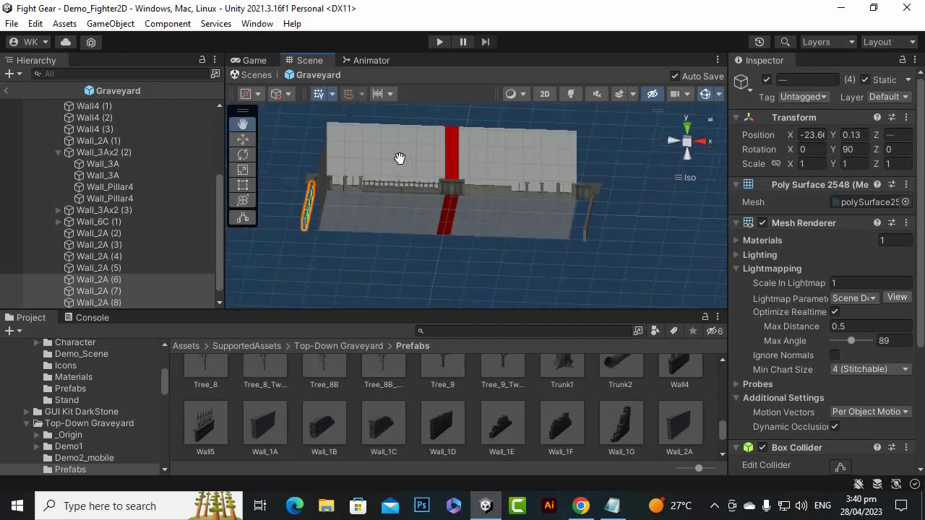
alt+drag(441, 205, 463, 207)
scroll(451, 203, up, 2)
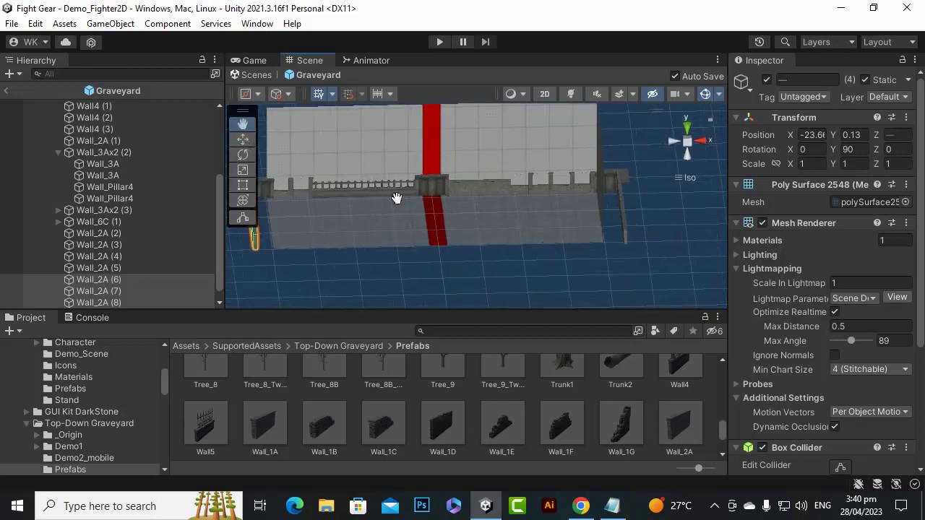
scroll(523, 213, down, 2)
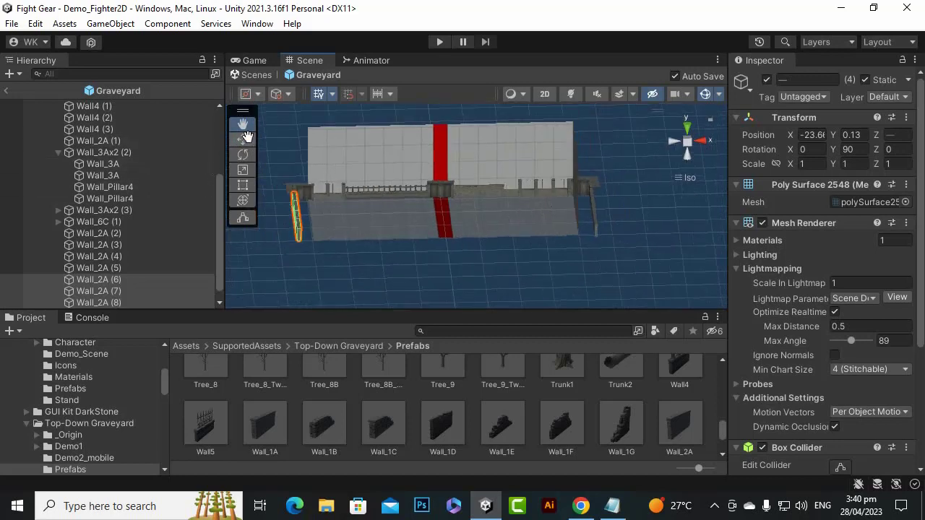
mouse_move(528, 217)
alt+mouse_down()
mouse_move(585, 190)
mouse_move(553, 227)
mouse_move(677, 184)
mouse_move(766, 133)
mouse_move(712, 173)
mouse_move(736, 159)
mouse_move(508, 216)
mouse_move(546, 216)
alt+mouse_up()
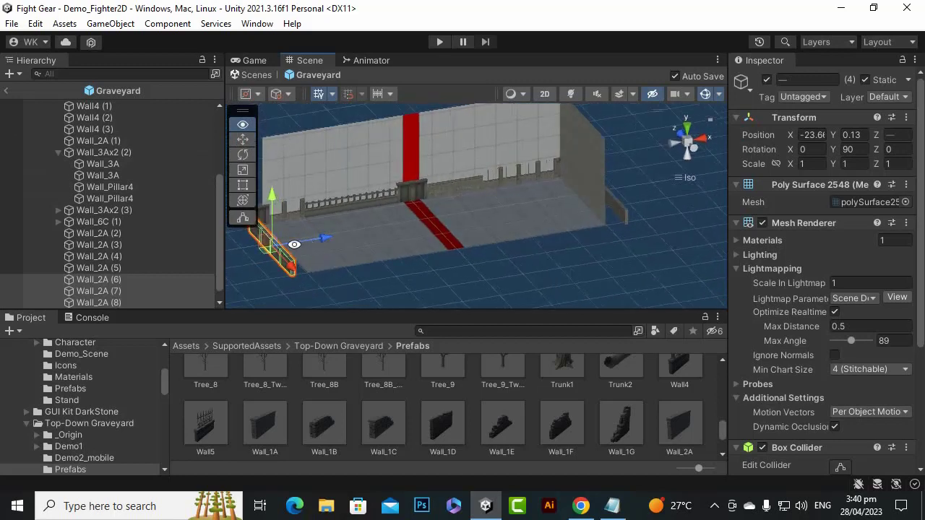
- Place a new Wall_2A prefab on the floor in front of the fence and frame it
scroll(528, 428, down, 3)
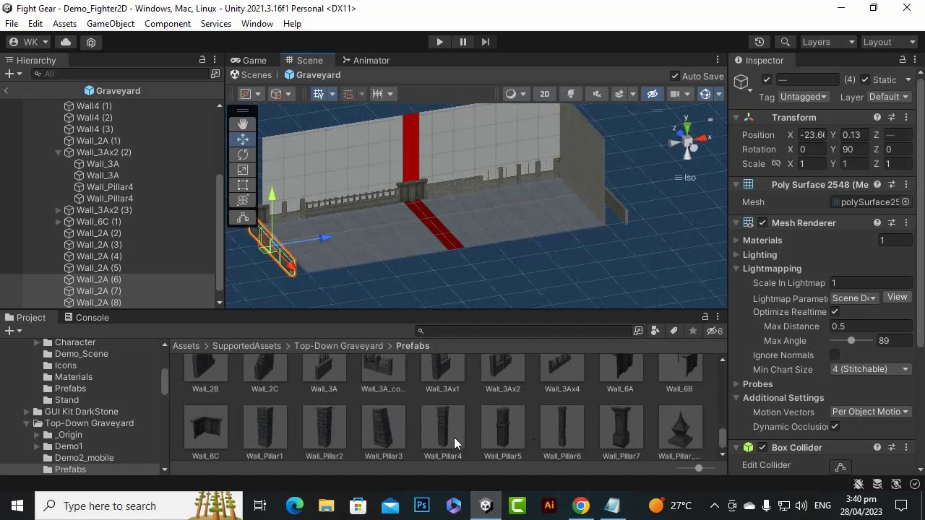
scroll(494, 423, up, 3)
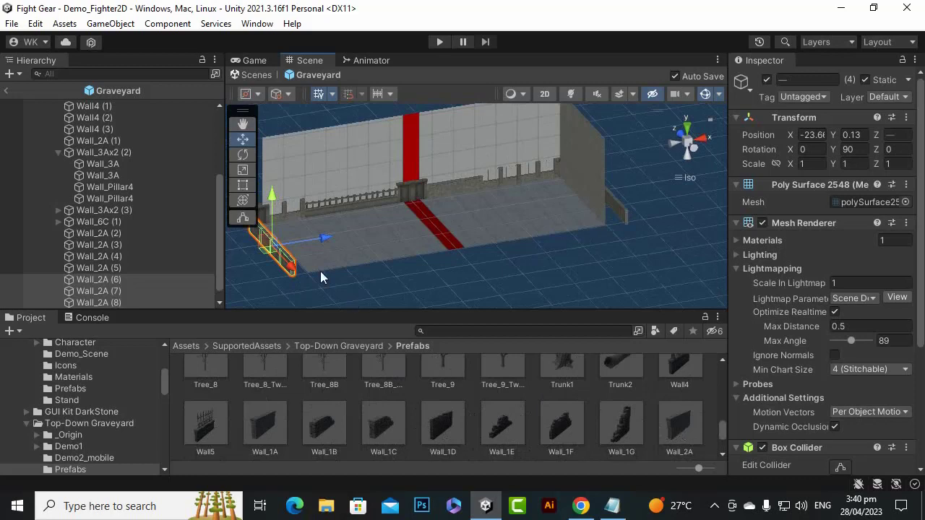
drag(691, 432, 381, 243)
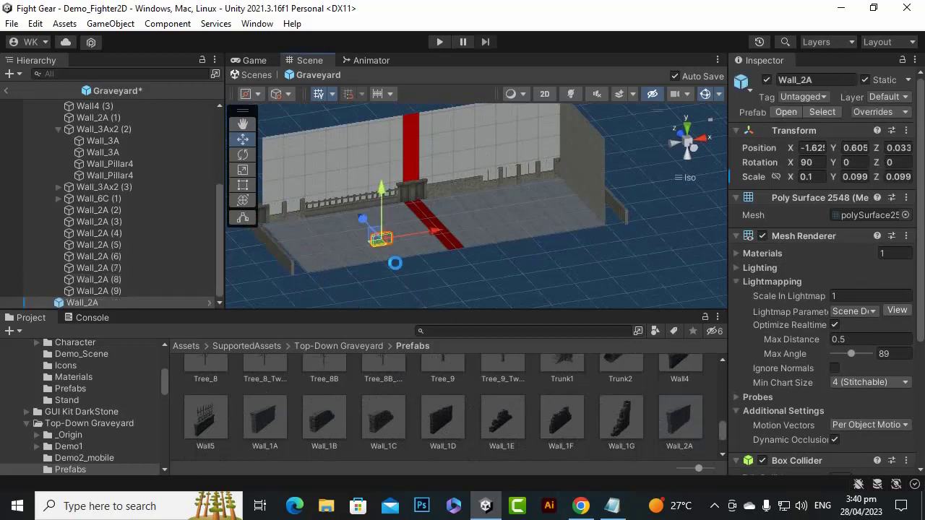
key(f)
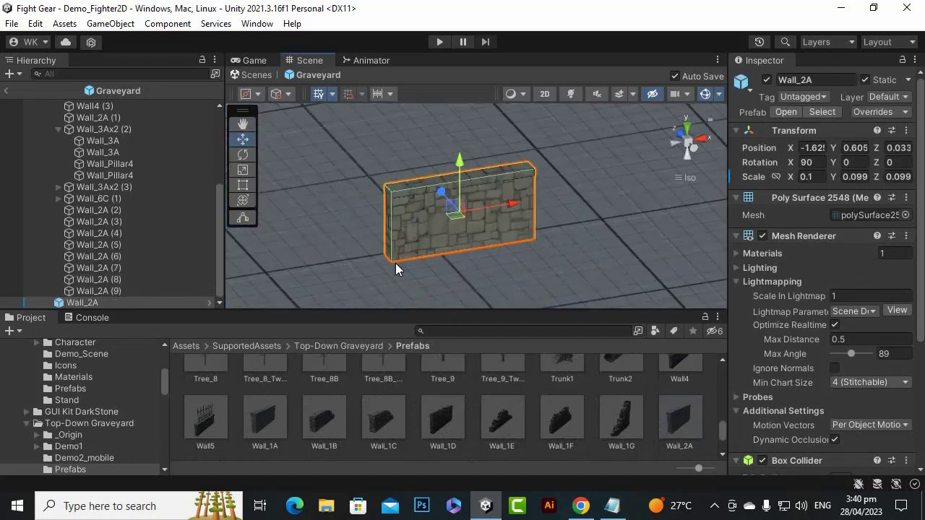
alt+drag(499, 200, 468, 219)
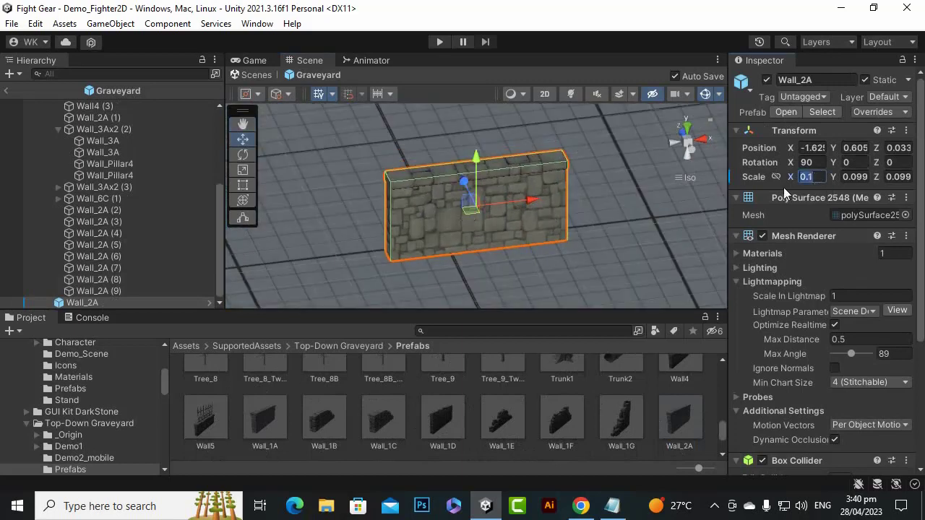
- Scale the new Wall_2A prefab uniformly to about 0.3218 and save
click(242, 169)
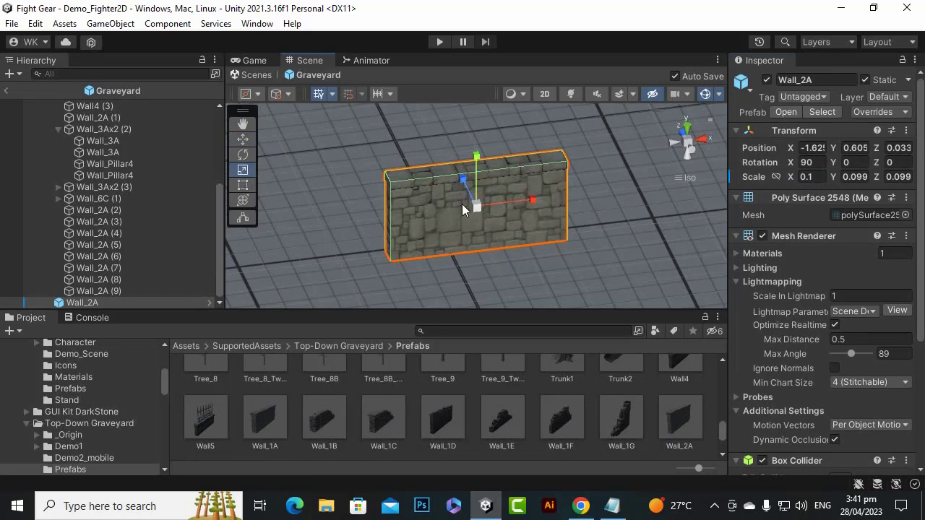
drag(461, 204, 595, 145)
key(ctrl+s)
scroll(595, 155, down, 5)
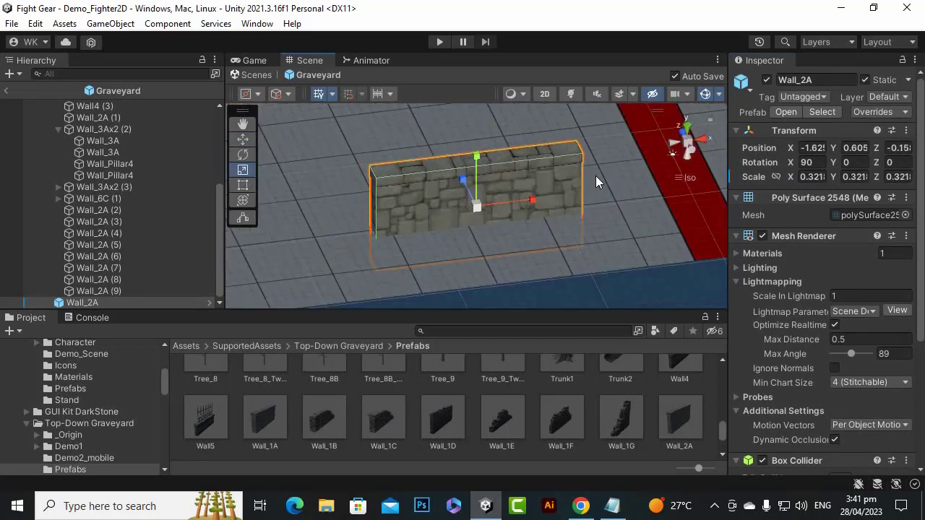
- Lay the new Wall_2A prefab flat as a slab with an X rotation of 0
click(242, 154)
drag(478, 192, 497, 356)
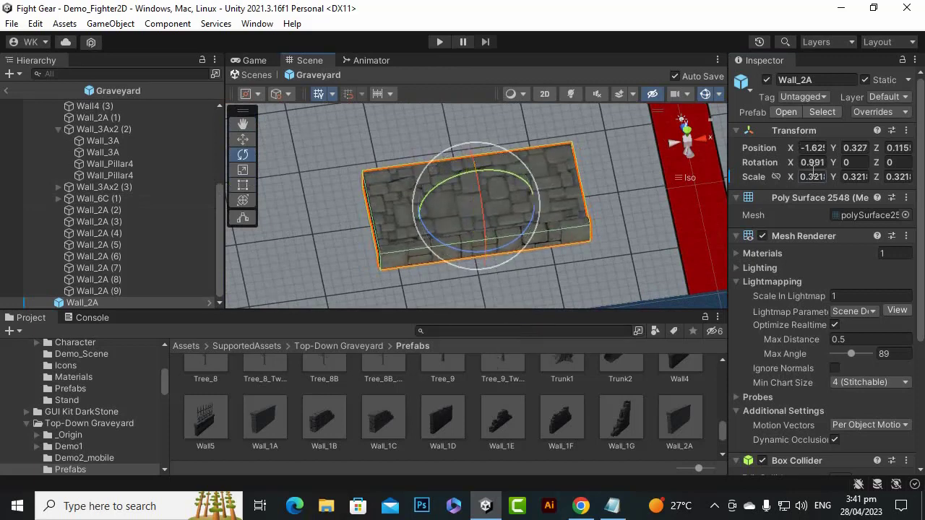
text(0)
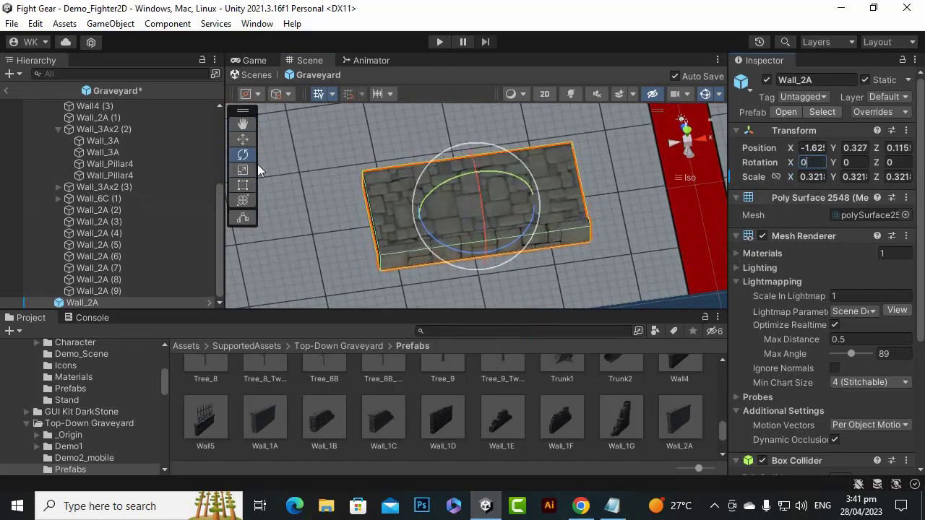
- Move the flat Wall_2A slab along the floor toward the duplicated side wall, to about X -2.42
click(244, 140)
scroll(581, 179, down, 9)
right_drag(586, 186, 519, 208)
drag(533, 207, 477, 214)
scroll(491, 231, up, 2)
right_drag(495, 231, 377, 145)
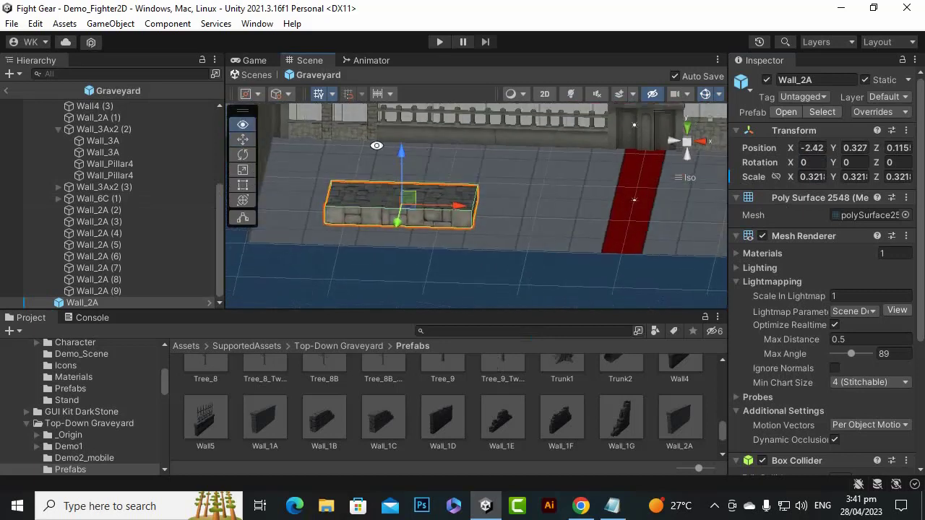
drag(391, 203, 493, 161)
right_drag(485, 182, 468, 245)
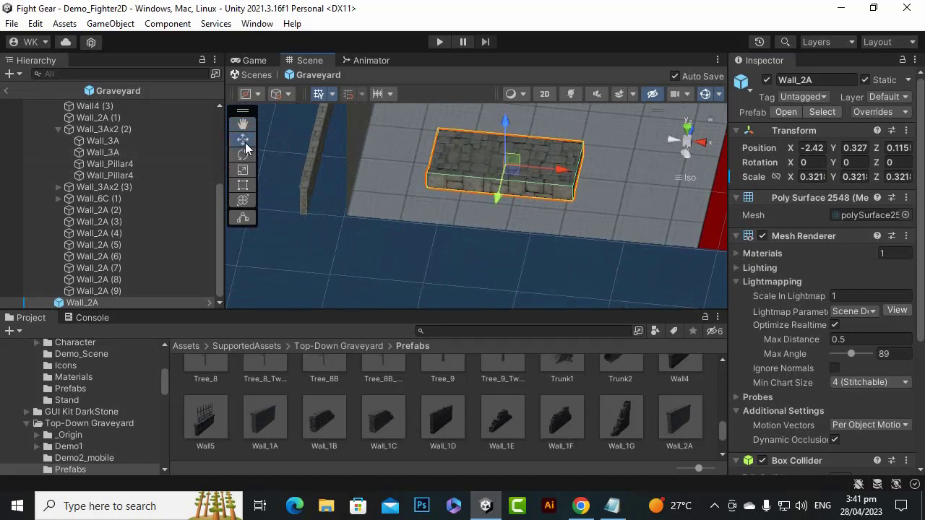
- Lower the Wall_2A slab into the floor and move it to the floor's front edge at about Y 0.965
scroll(506, 143, up, 2)
drag(513, 125, 513, 142)
right_drag(512, 141, 505, 122)
drag(522, 177, 548, 211)
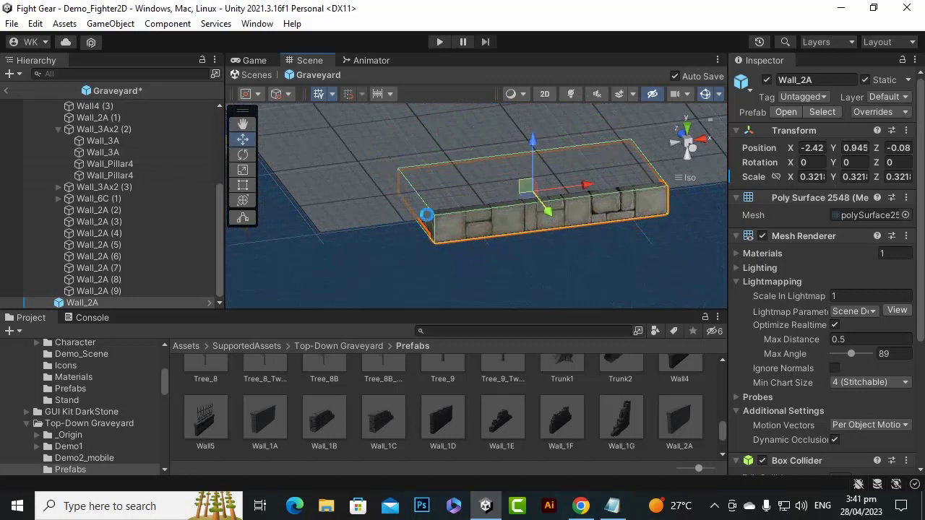
right_drag(427, 213, 561, 270)
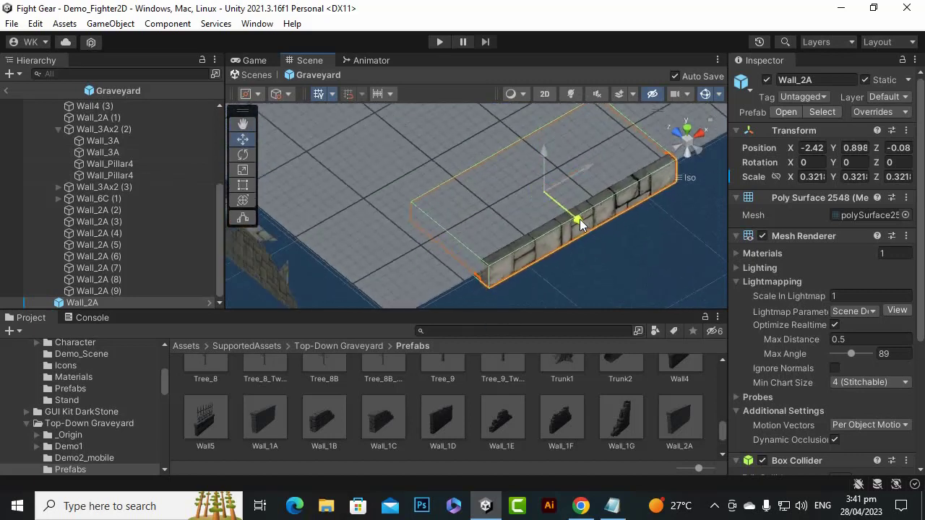
drag(581, 219, 585, 230)
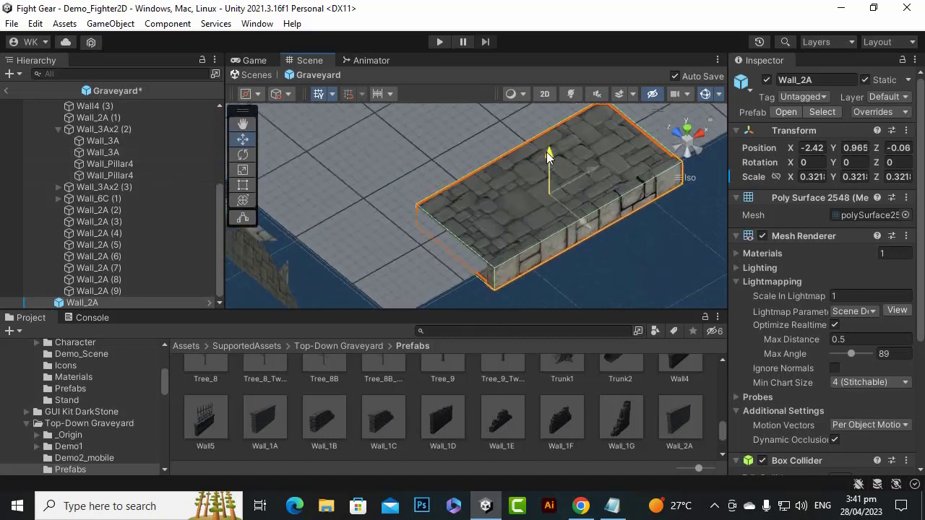
- Sink the Wall_2A slab to about Z -0.08 and slide it to the floor's front corner at about X -3.74
right_drag(507, 189, 400, 202)
scroll(458, 231, down, 5)
drag(555, 212, 463, 218)
right_drag(462, 218, 569, 263)
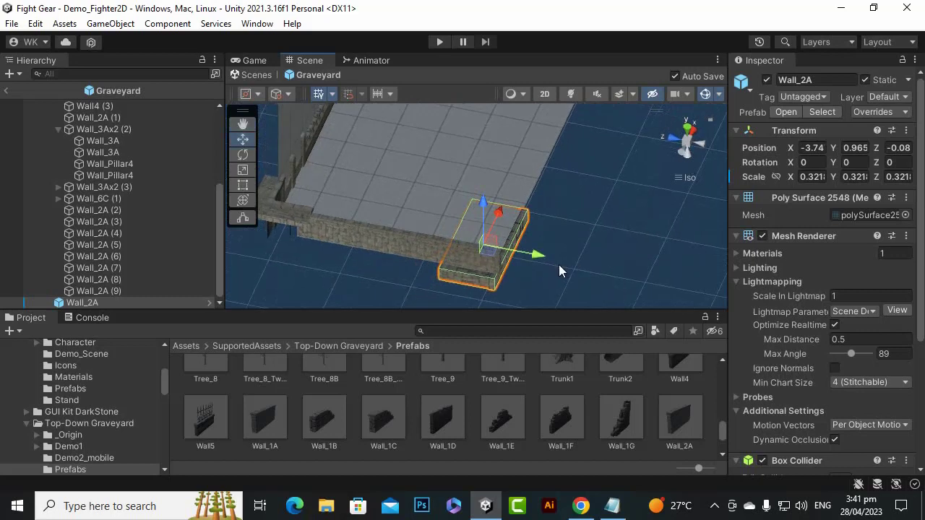
- Duplicate the corner slab, duplicate the resulting pair, and line up the four slabs along the floor's side edge
key(ctrl+d)
drag(536, 256, 344, 263)
shift+click(466, 297)
key(ctrl+d)
scroll(469, 272, down, 4)
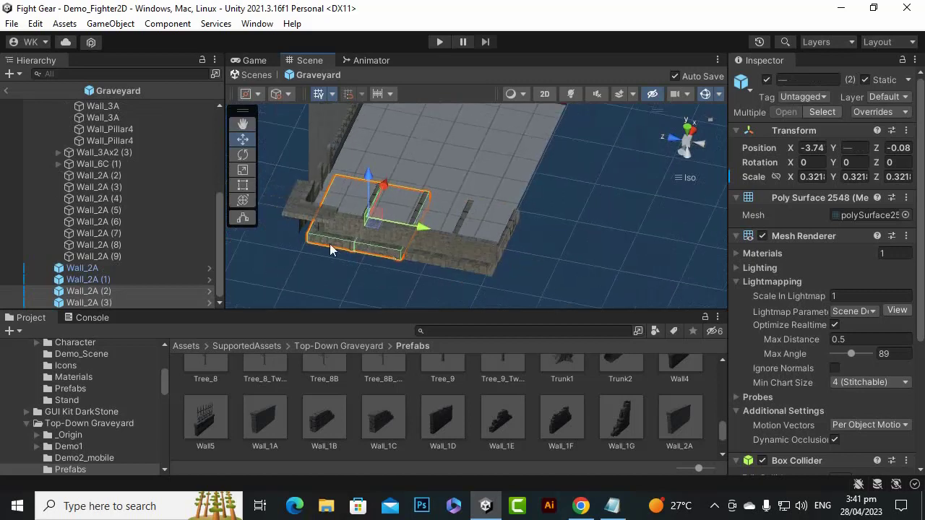
- Duplicate the rearmost slab and move the copy to about Y -2.13 to extend the row toward the corner piece
click(330, 249)
key(ctrl+d)
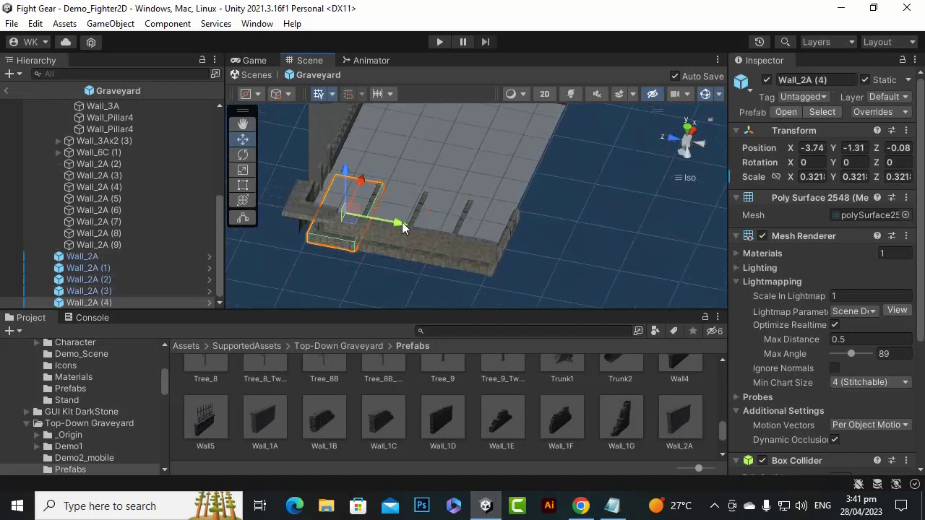
drag(402, 222, 352, 216)
scroll(244, 246, up, 3)
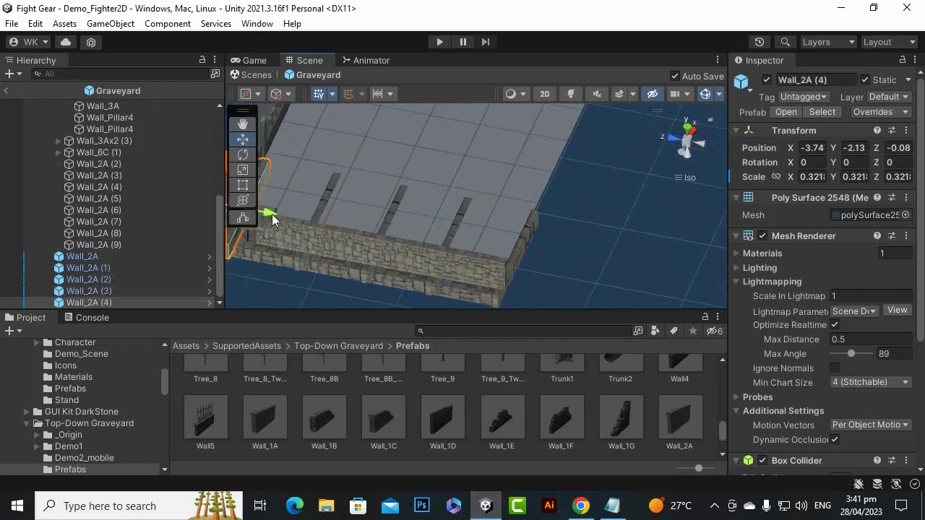
- Select the five Wall_2A slabs along the side edge, duplicate them, and move the copies beside the originals to about X -2.258
shift+click(281, 263)
shift+click(333, 273)
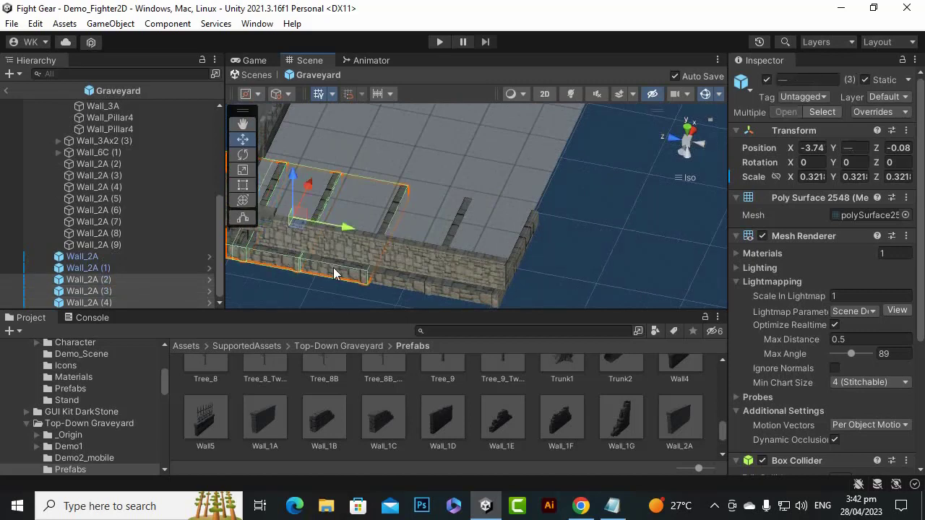
shift+click(383, 279)
shift+click(469, 293)
scroll(560, 221, down, 1)
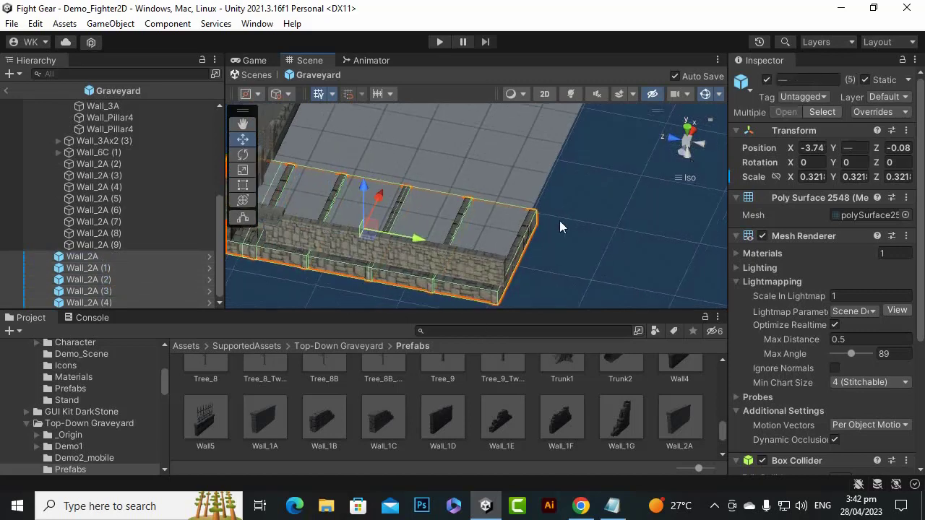
scroll(560, 222, down, 3)
alt+drag(562, 229, 337, 219)
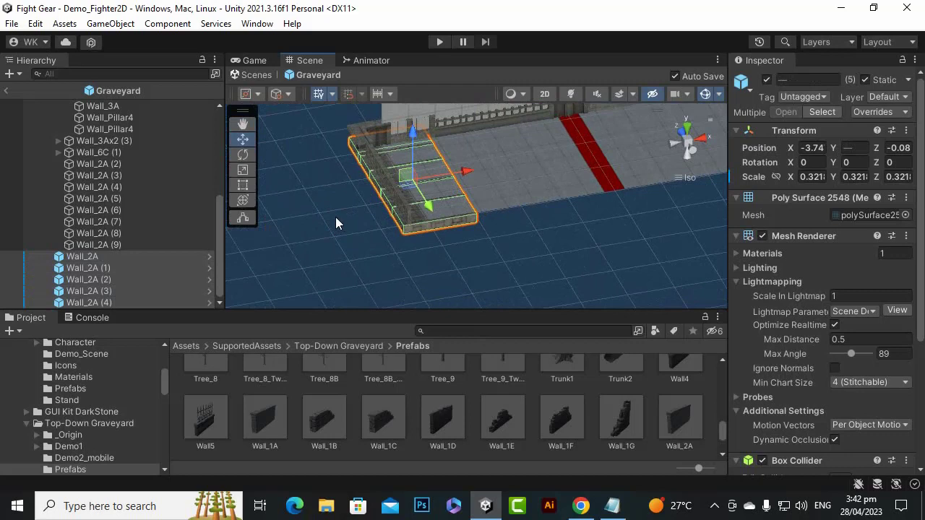
key(ctrl+d)
drag(467, 169, 541, 192)
scroll(526, 214, up, 3)
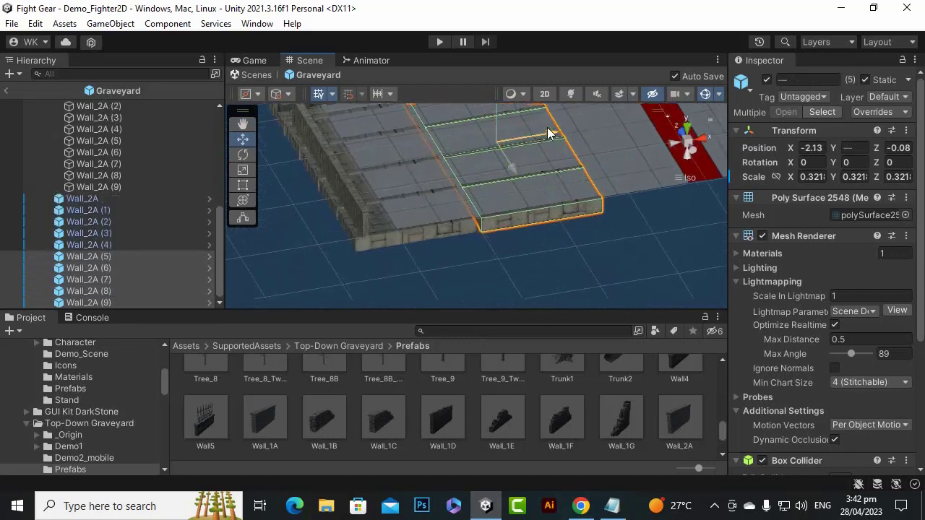
drag(547, 133, 538, 140)
scroll(485, 233, down, 2)
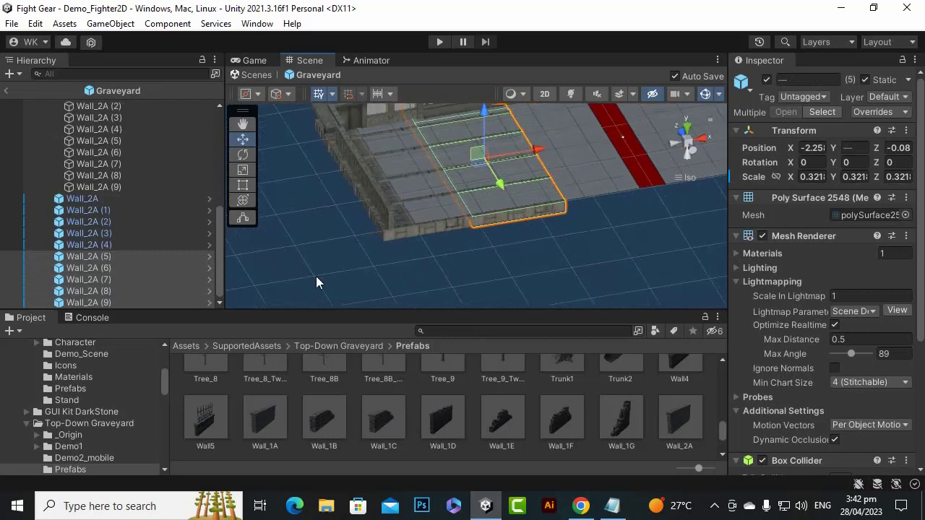
- Add two more duplicates of the five-slab row across the floor, placing the last one over the red stripe at about X 0.36
key(ctrl+d)
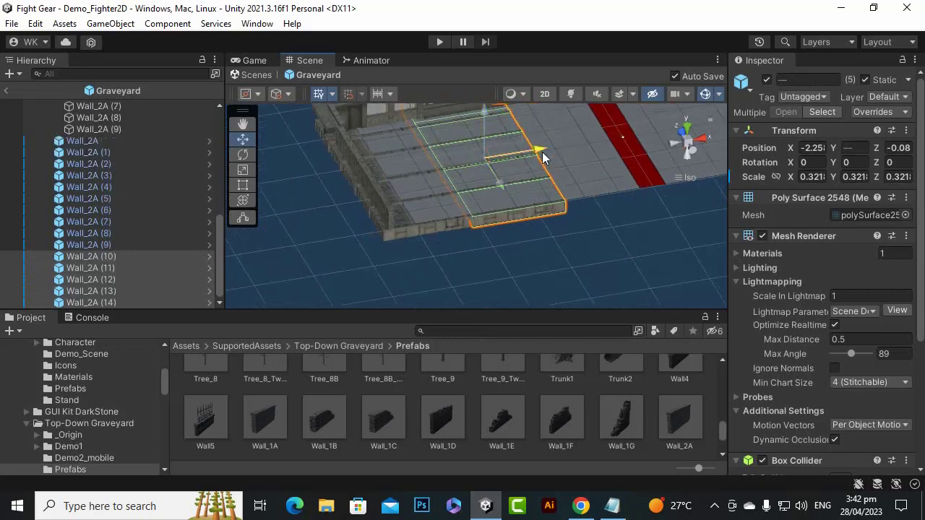
drag(543, 157, 691, 133)
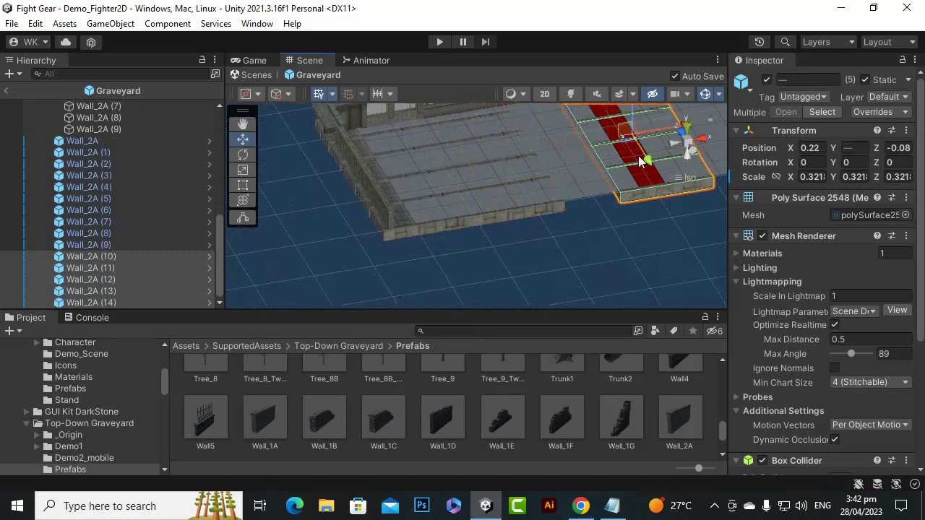
key(ctrl+z)
key(ctrl+d)
drag(631, 139, 701, 138)
scroll(363, 241, down, 9)
alt+drag(390, 265, 360, 216)
scroll(651, 221, up, 5)
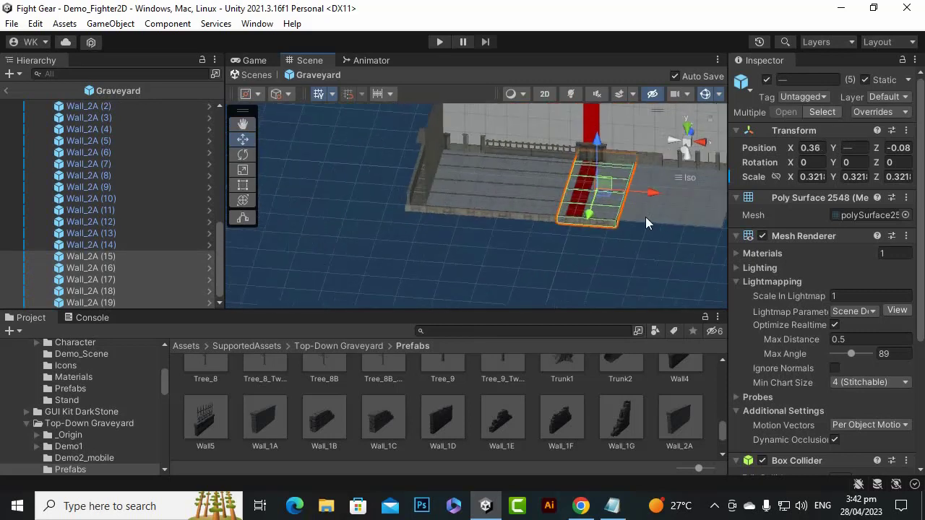
- Continue duplicating the five-slab row toward the floor's far end, placing the last copy at about X 3.52
scroll(242, 278, down, 2)
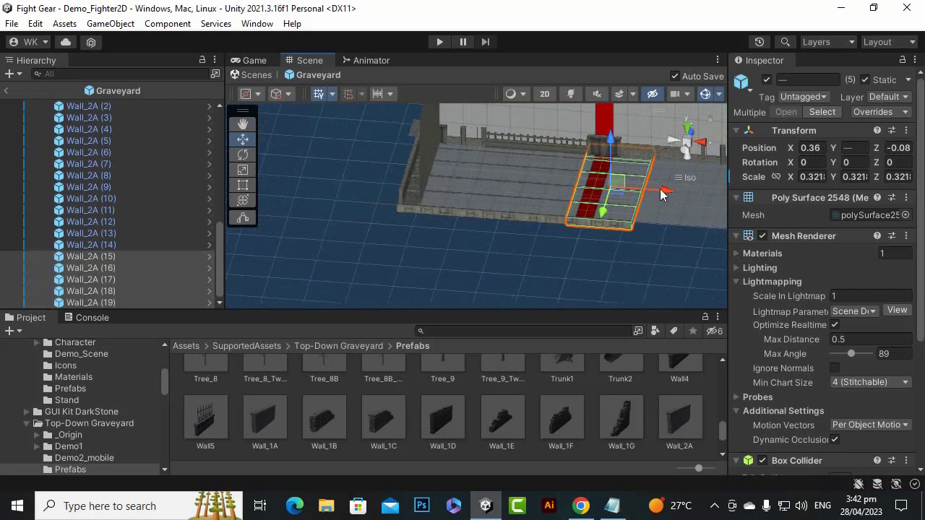
scroll(503, 280, down, 2)
drag(639, 194, 743, 222)
key(ctrl+d)
scroll(528, 232, down, 3)
key(f)
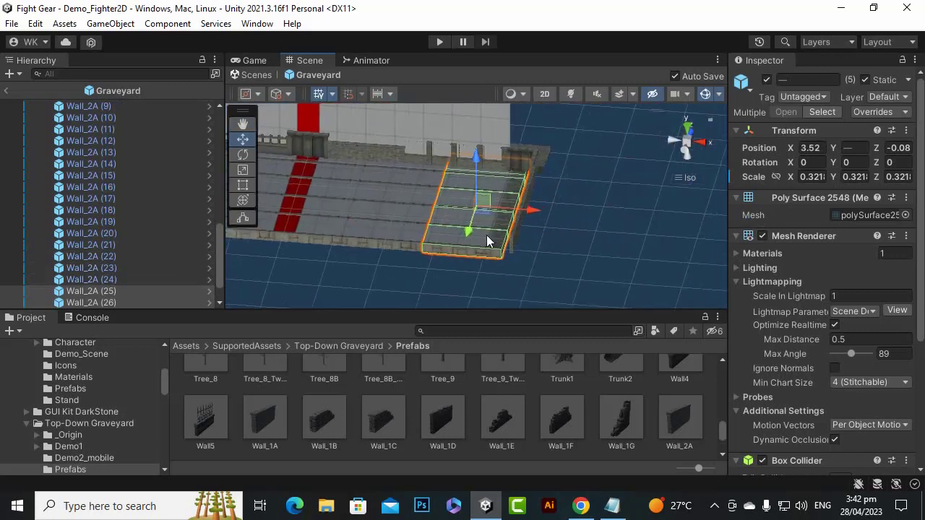
- Widen the last five-slab row to an X scale of about 0.35 and shift it toward the adjacent side wall
scroll(470, 246, up, 5)
alt+drag(471, 247, 570, 236)
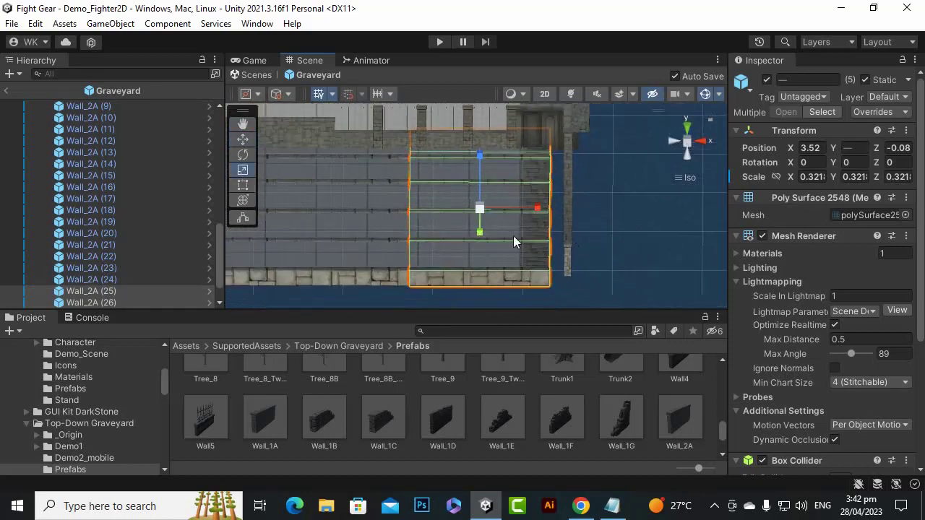
drag(534, 209, 540, 209)
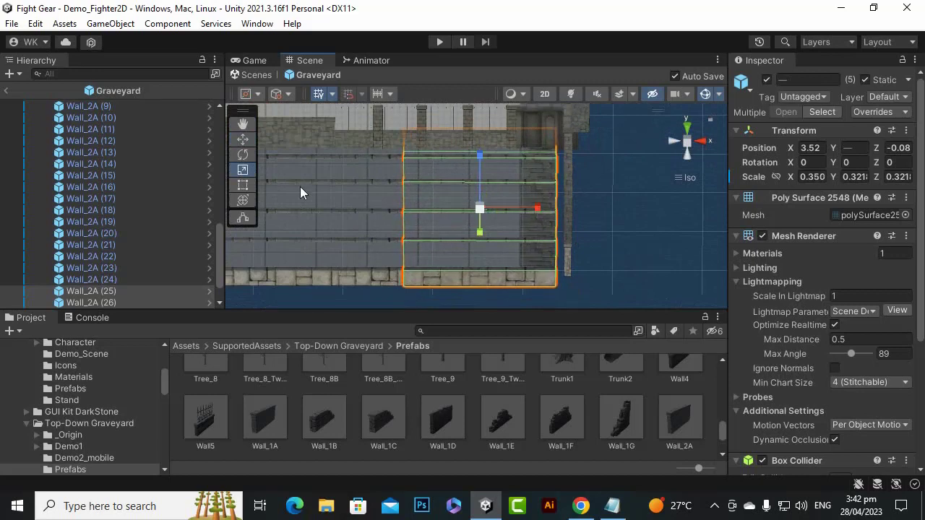
click(245, 136)
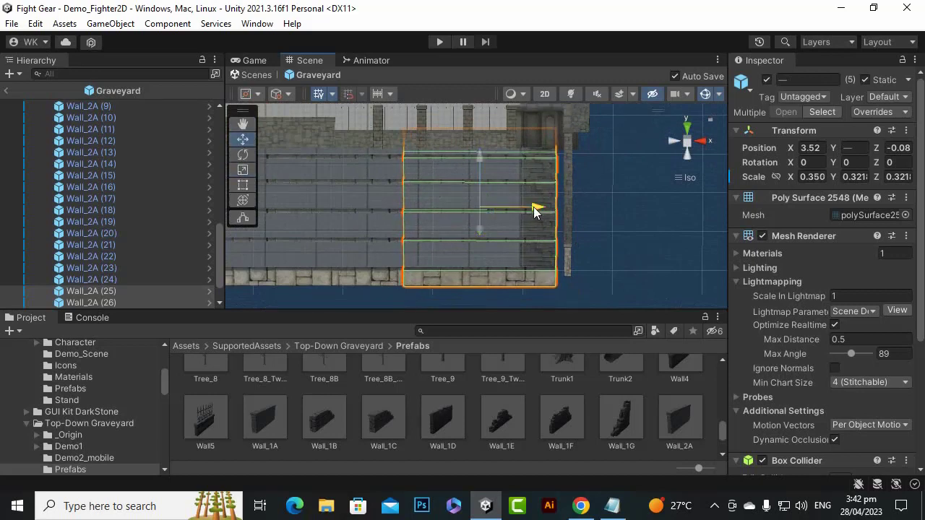
drag(533, 208, 580, 252)
scroll(551, 223, down, 8)
scroll(551, 221, down, 3)
click(566, 259)
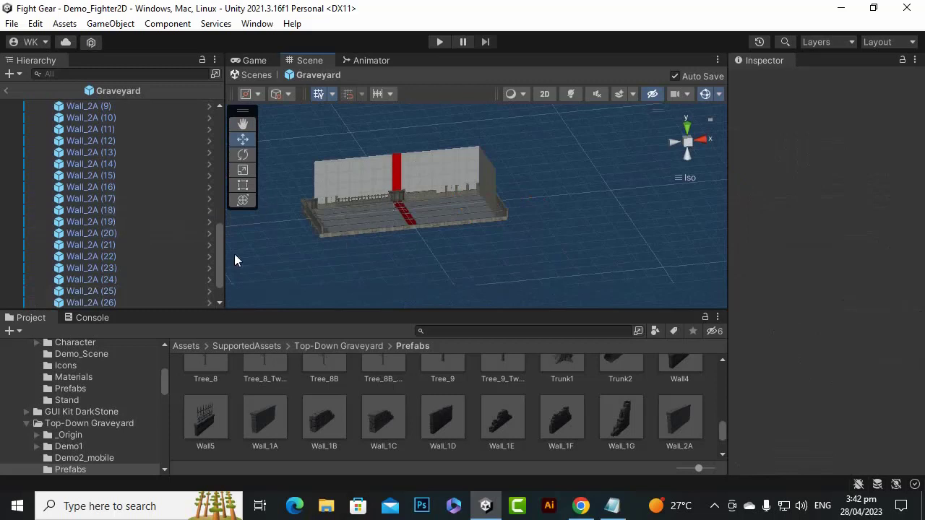
- Collapse the wall group in the prefab's object hierarchy
drag(220, 246, 215, 118)
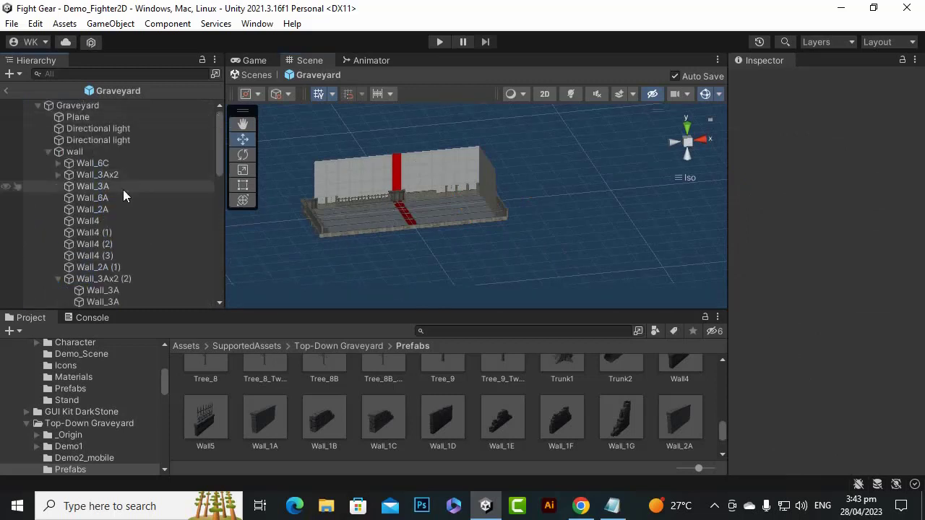
scroll(123, 191, down, 6)
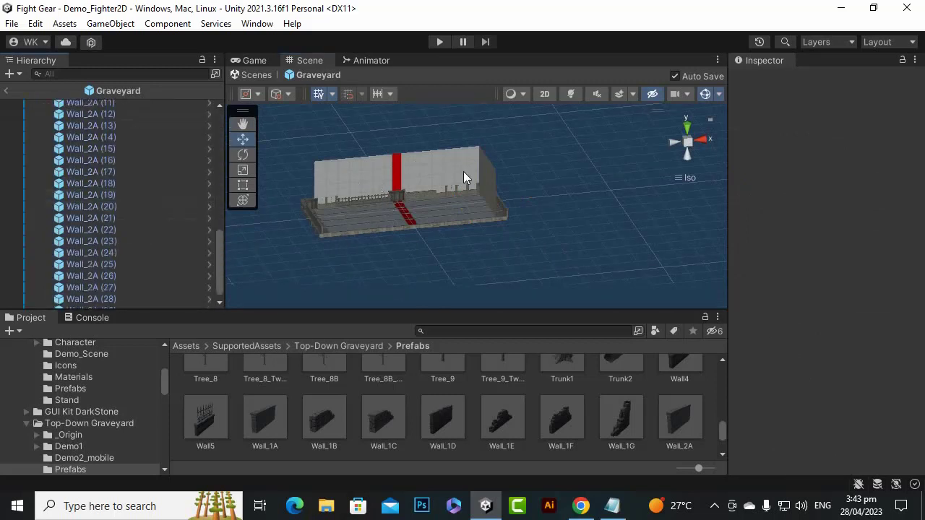
scroll(160, 235, up, 12)
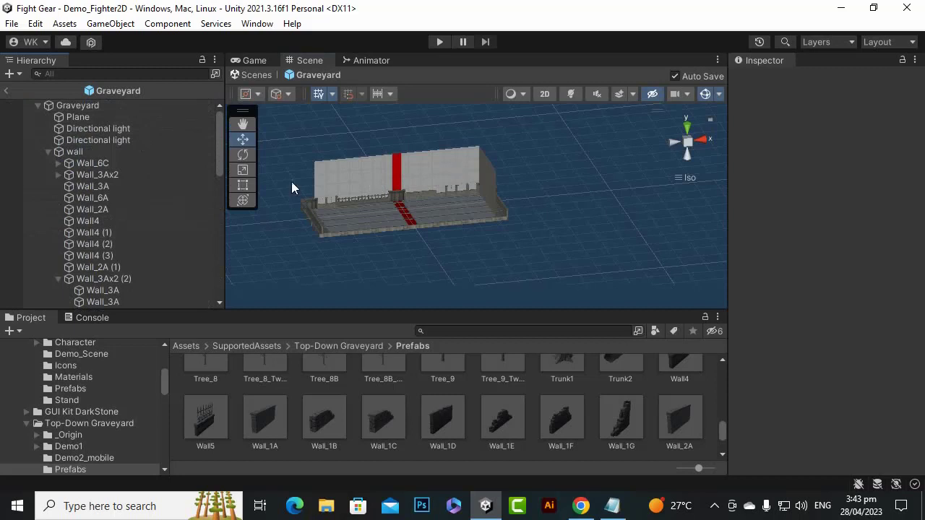
click(48, 152)
- Check what the Plane object contributes by toggling its Mesh Collider and its active state off and back on
click(108, 118)
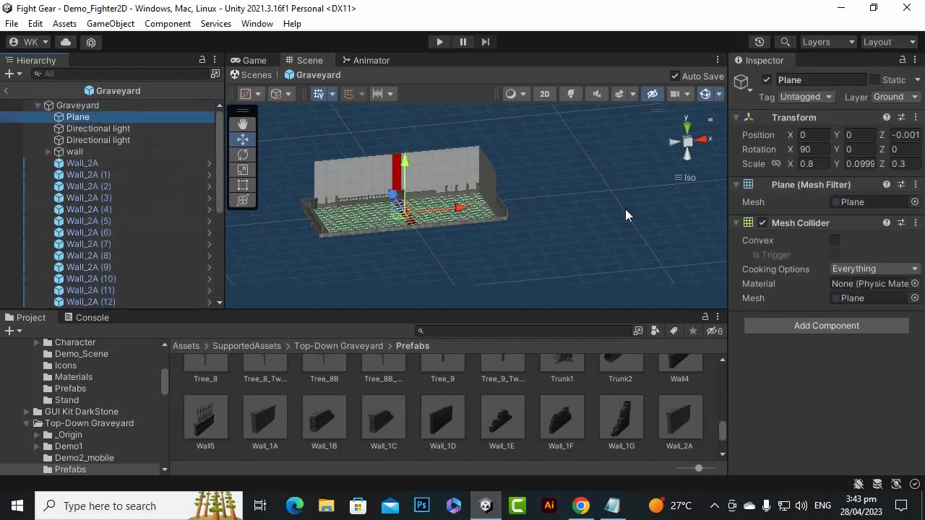
click(760, 223)
click(761, 223)
click(760, 223)
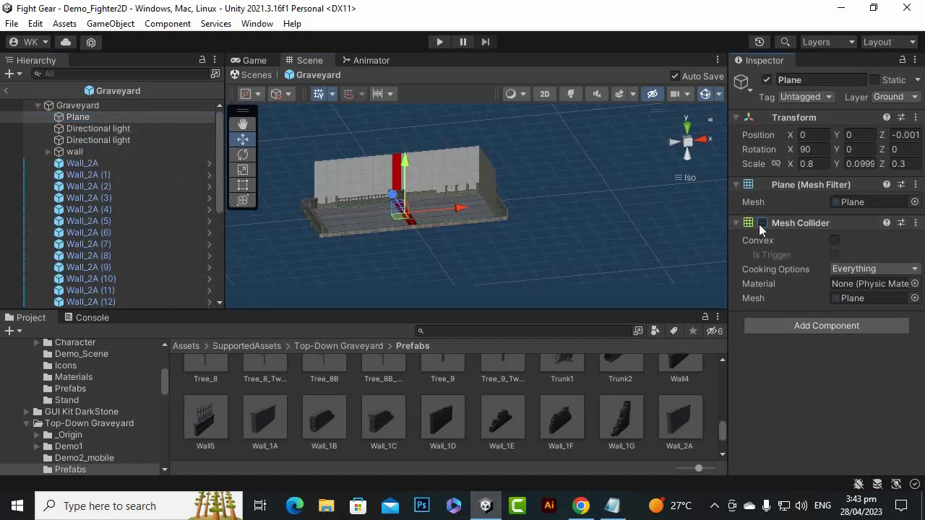
click(761, 223)
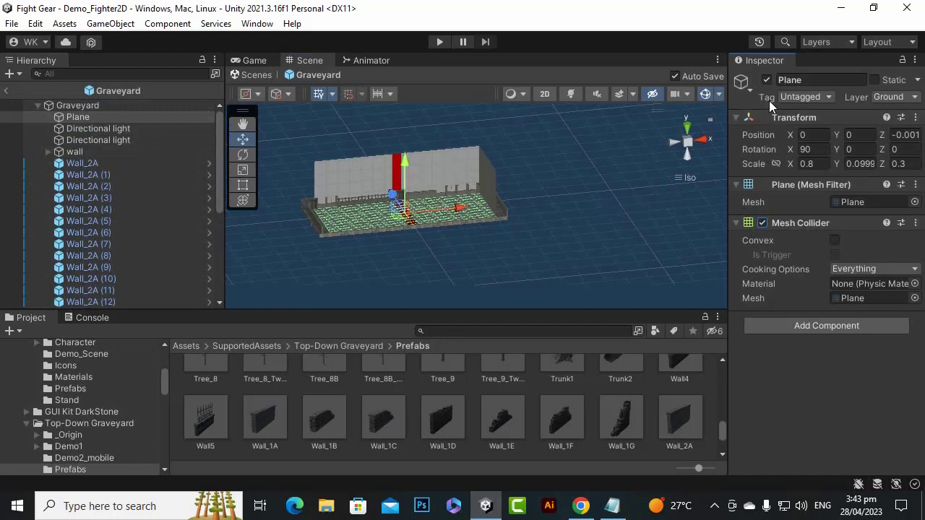
click(766, 81)
click(766, 80)
scroll(506, 193, up, 3)
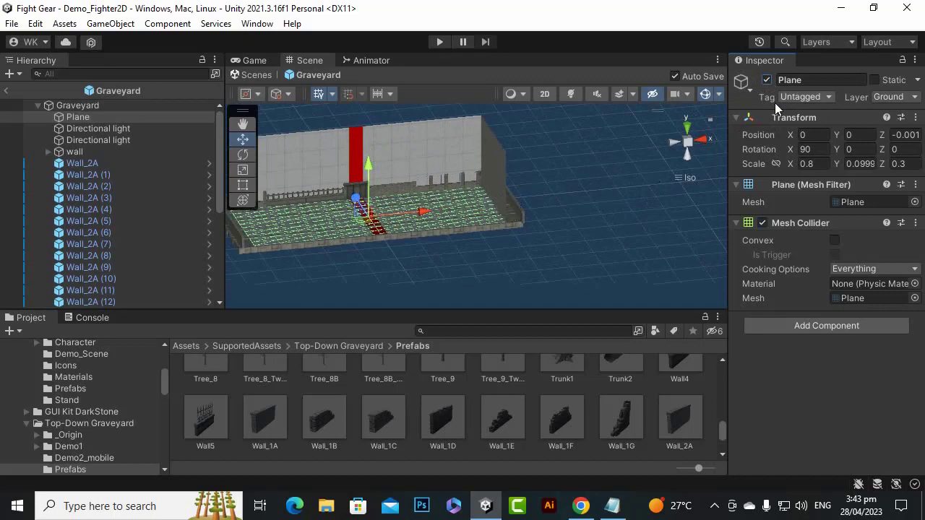
click(766, 80)
click(767, 80)
scroll(458, 205, down, 2)
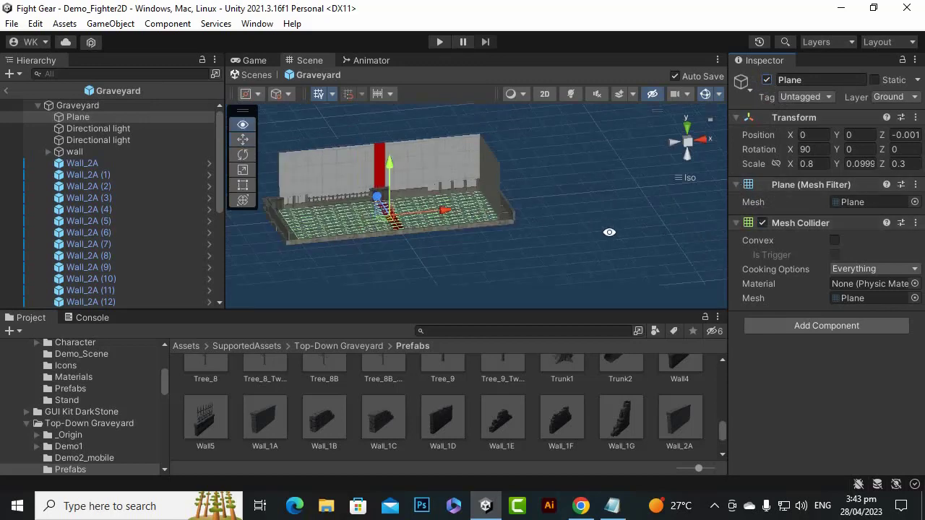
alt+drag(609, 232, 559, 207)
- Disable the Mesh Renderer of the Graveyard root object to hide the training-grid backdrop and floor
click(437, 158)
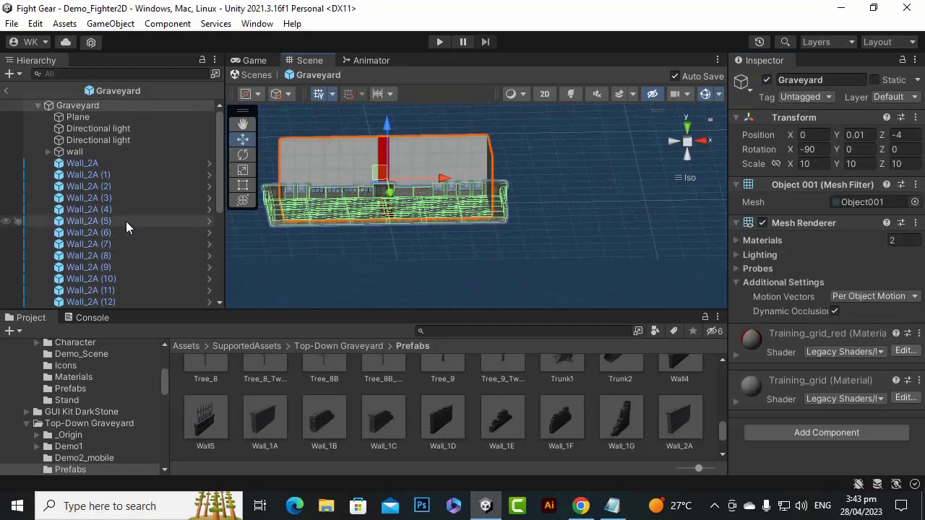
click(37, 104)
click(37, 106)
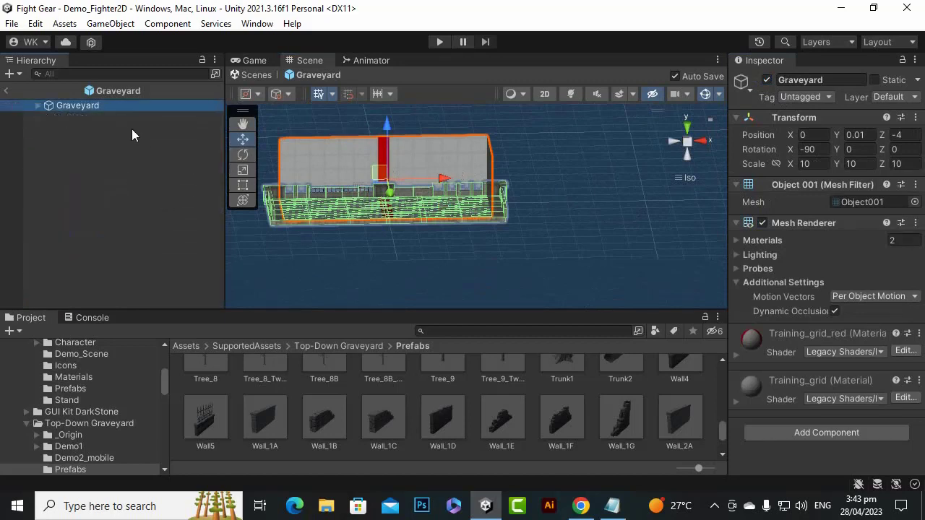
click(37, 107)
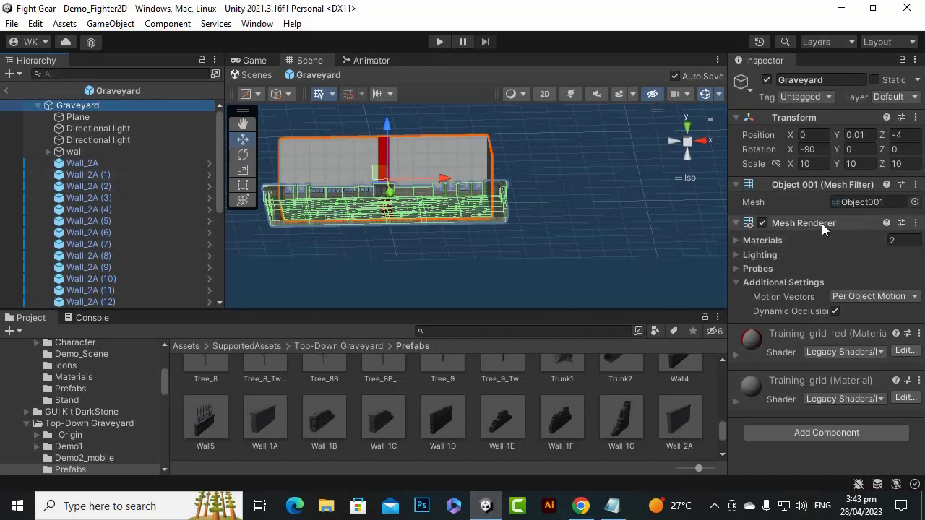
click(761, 224)
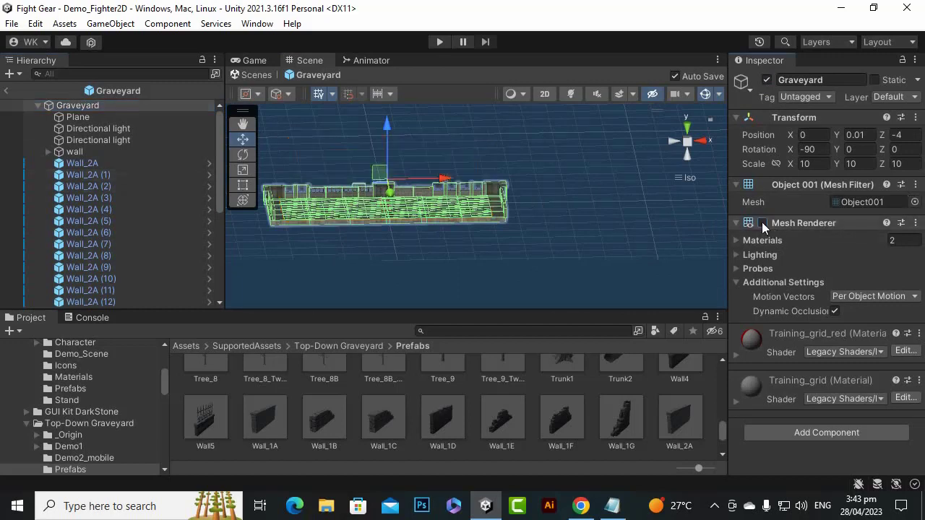
click(761, 223)
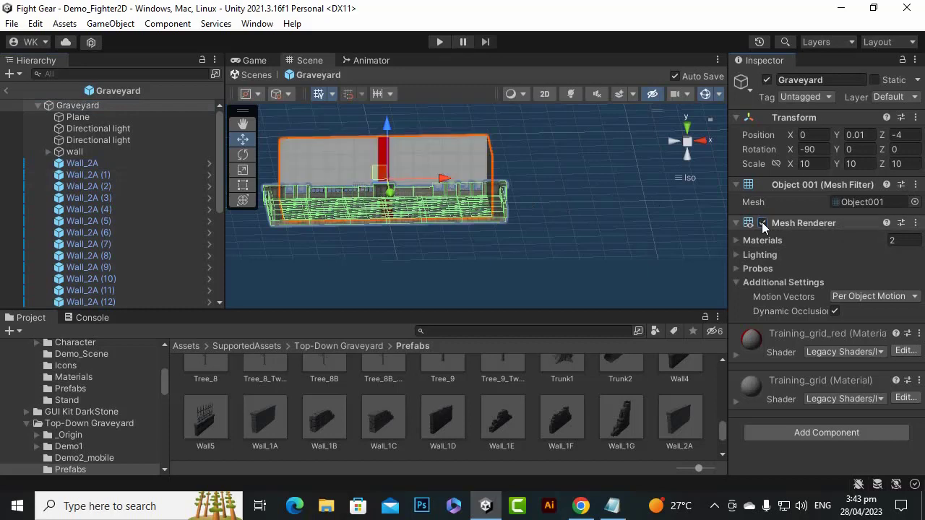
click(761, 223)
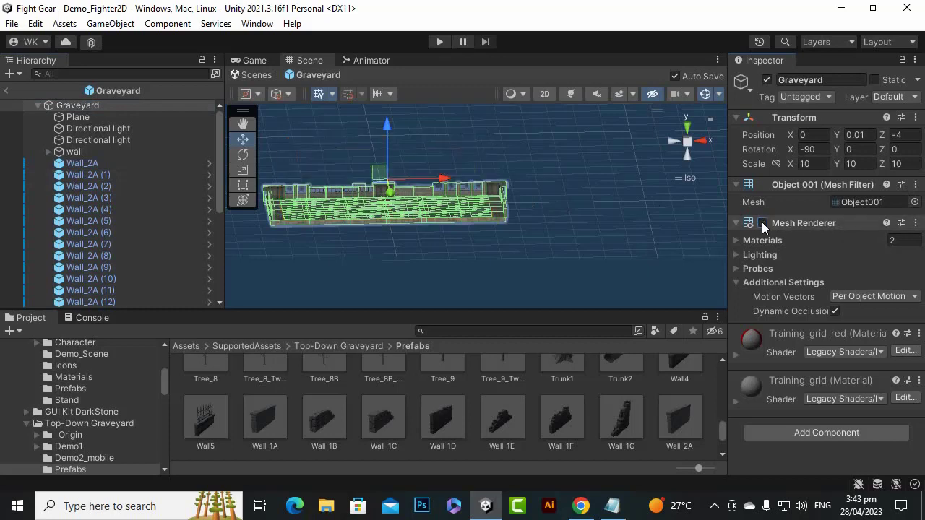
scroll(447, 232, up, 4)
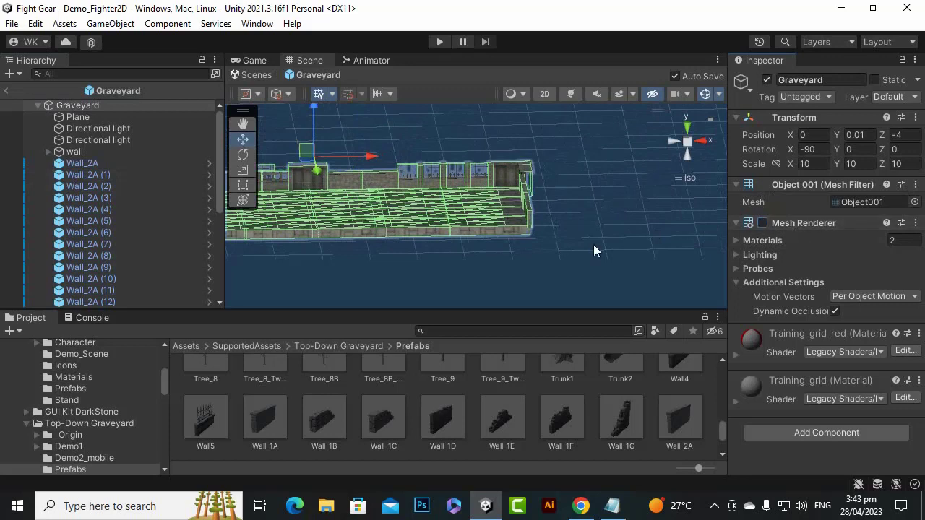
scroll(595, 245, down, 3)
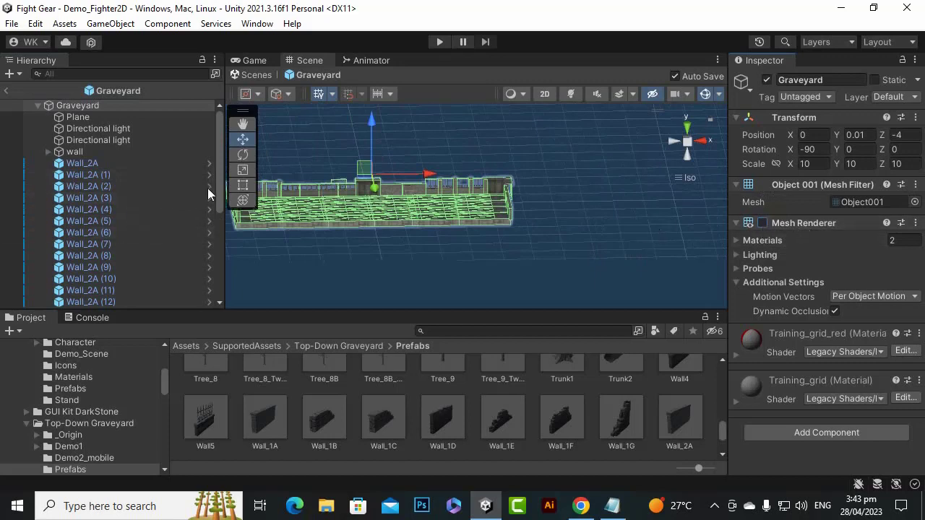
scroll(571, 205, down, 3)
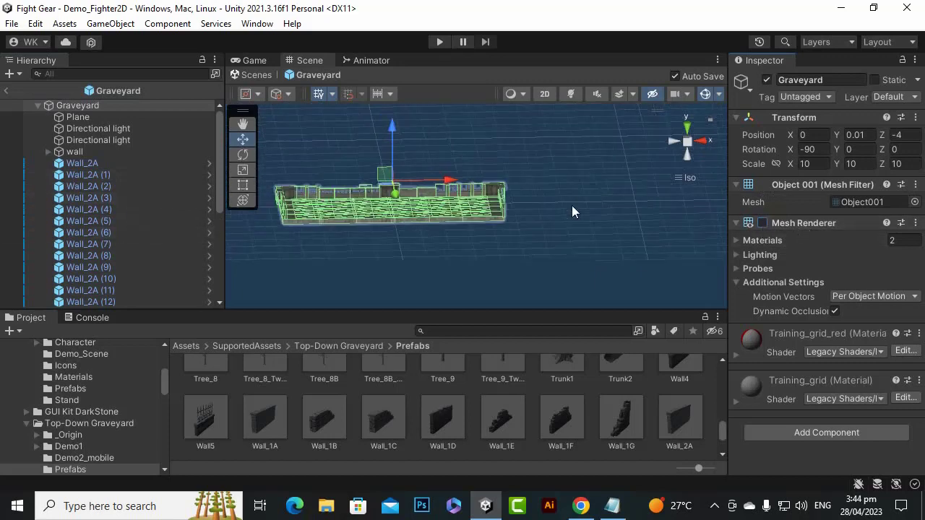
- Completely unpack the prefab instances of all floor slabs from Wall_2A through Wall_2A (29)
click(106, 163)
scroll(802, 289, down, 3)
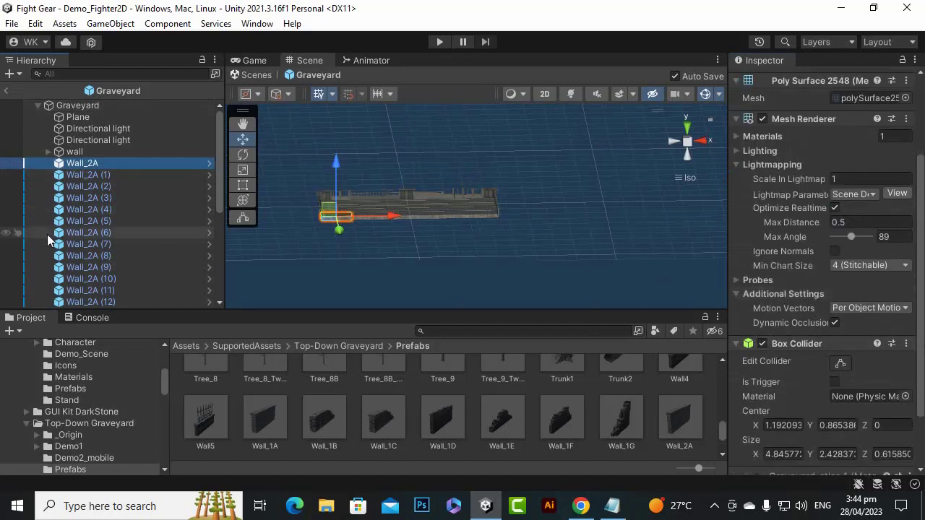
scroll(108, 167, down, 5)
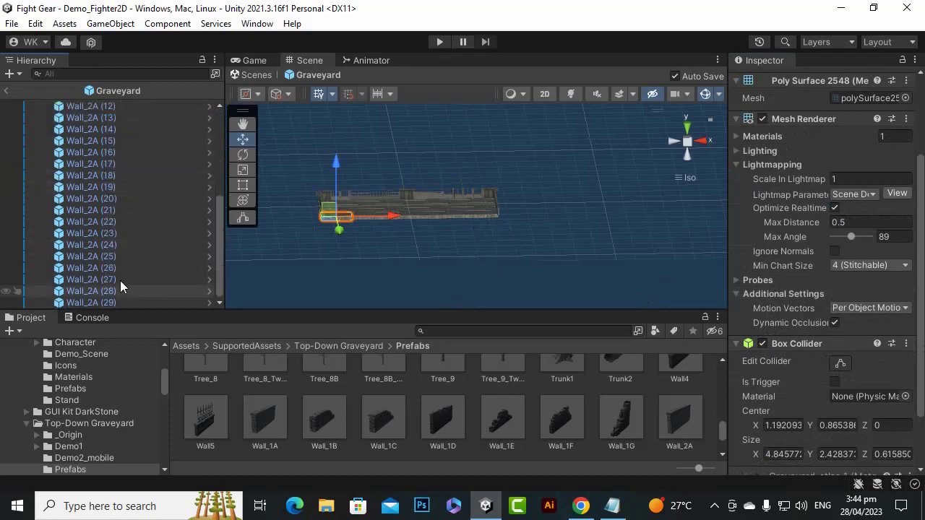
shift+click(117, 301)
scroll(123, 245, up, 5)
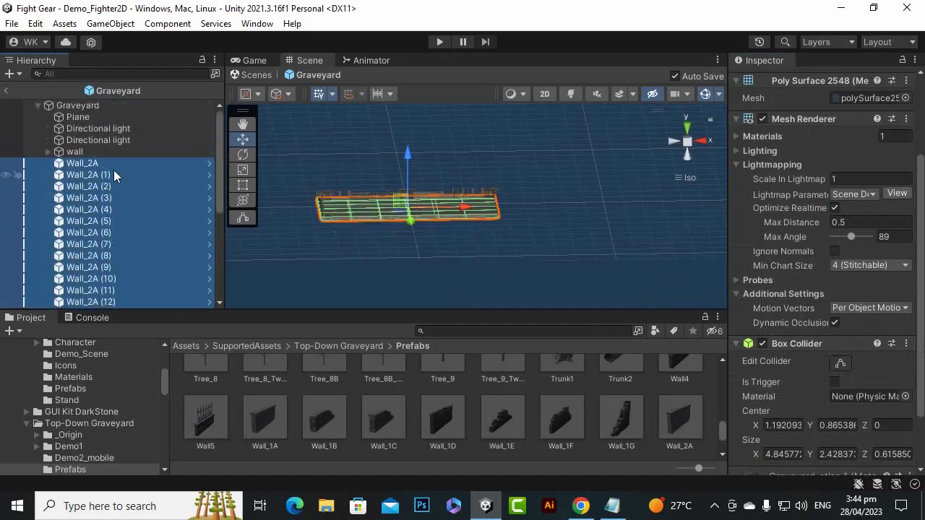
right_click(95, 175)
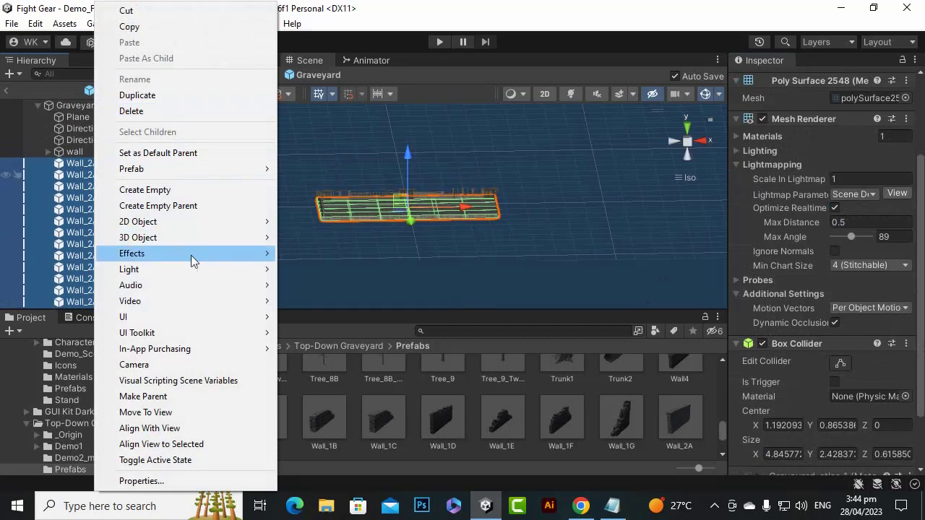
mouse_move(274, 174)
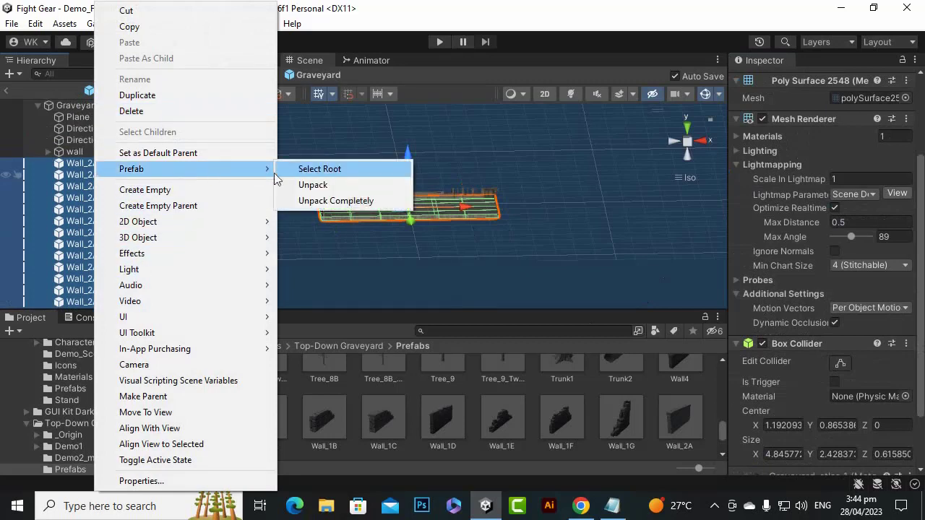
click(318, 200)
- Move the unpacked floor slabs into the wall group and collapse that group in the hierarchy
drag(77, 158, 79, 155)
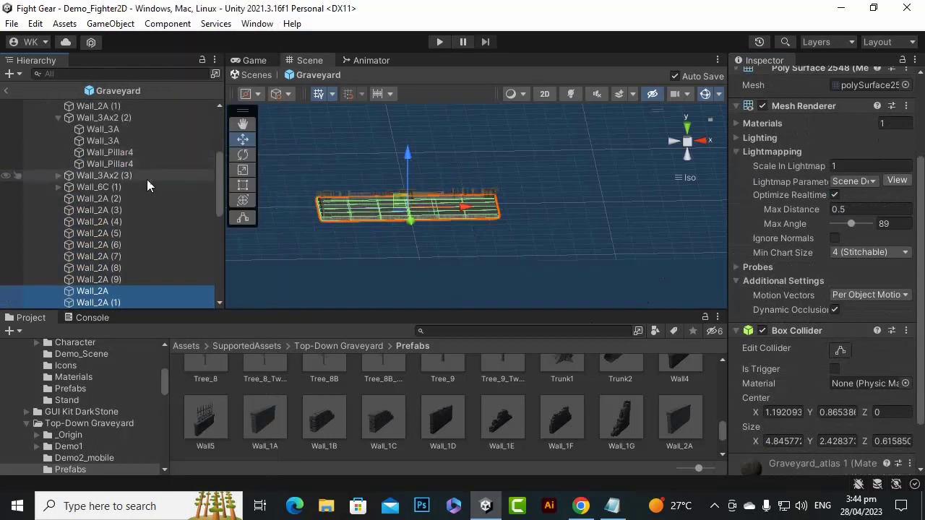
scroll(109, 220, up, 5)
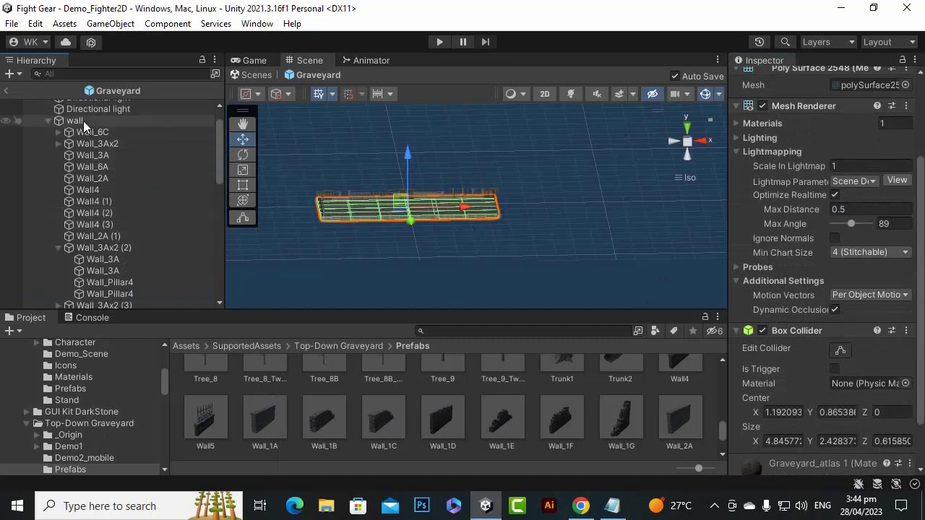
click(49, 119)
click(48, 121)
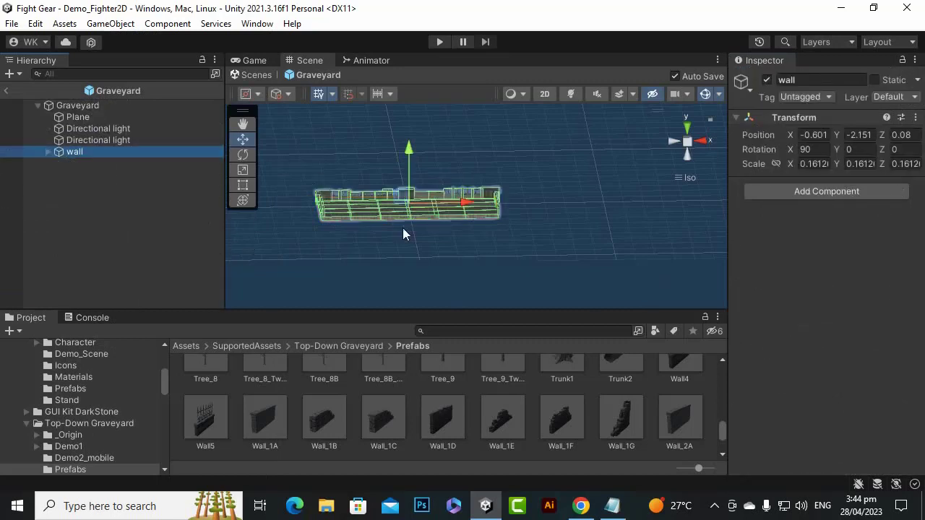
- Search the prefab's object hierarchy for t.boxcollider
scroll(425, 213, up, 8)
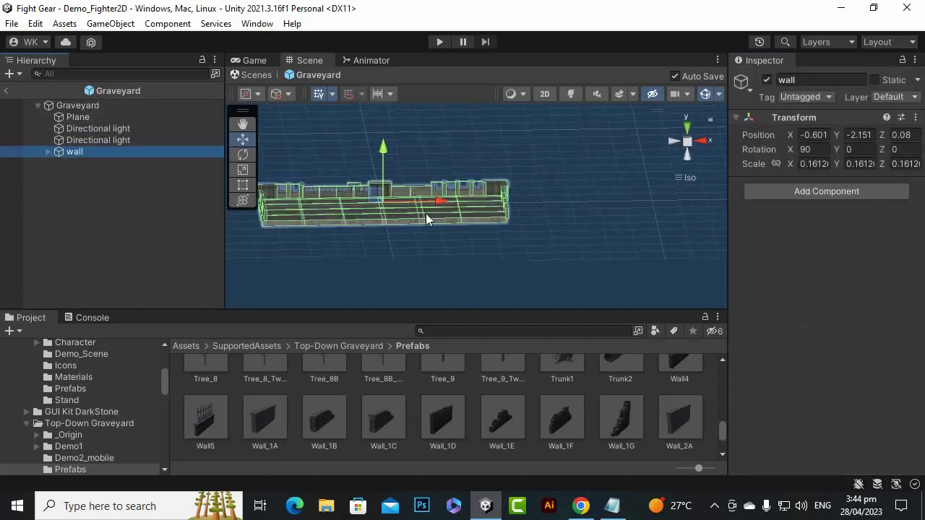
click(242, 125)
drag(292, 156, 520, 206)
scroll(470, 227, up, 3)
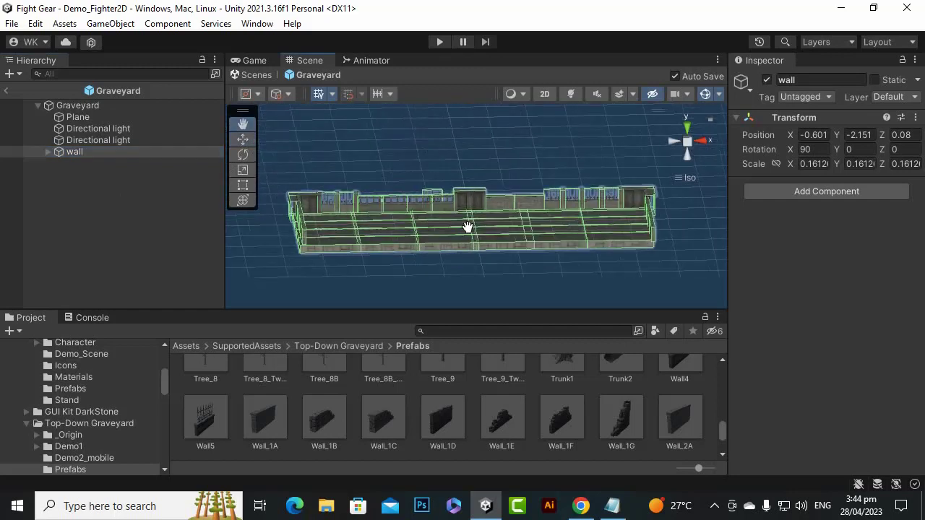
click(88, 182)
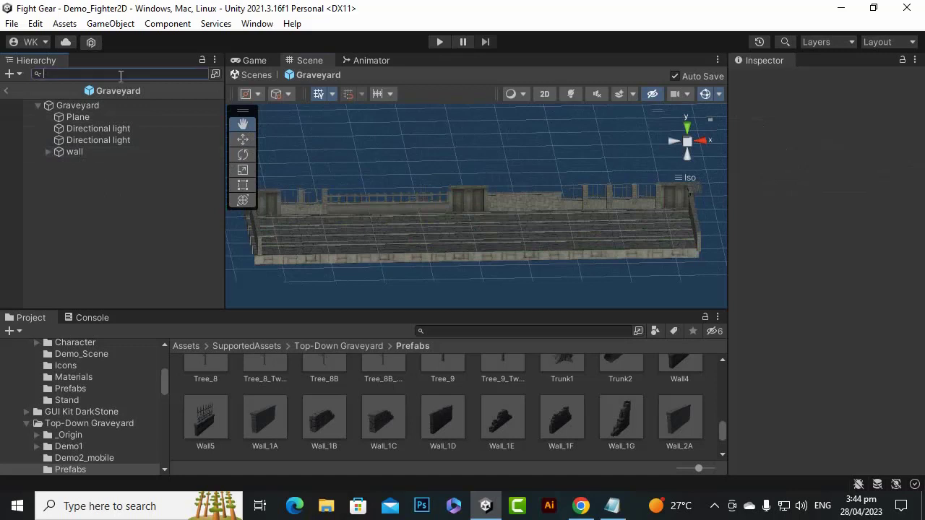
text(t:boxcollider)
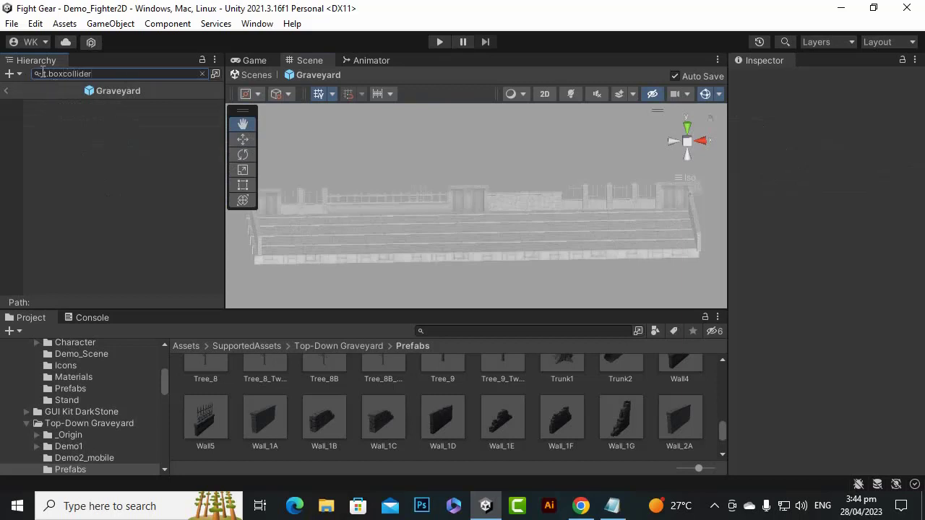
- Retry the hierarchy search with the capitalised filter t.BoxCollider
drag(49, 73, 150, 77)
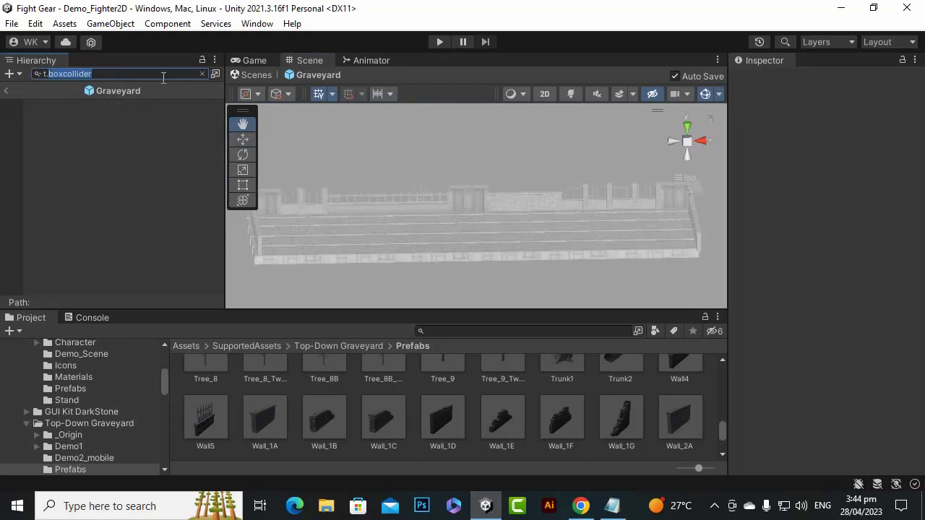
text(C)
key(BackSpace)
key(BackSpace)
key(BackSpace)
key(BackSpace)
key(ctrl+a)
text(t.)
click(100, 75)
click(6, 92)
click(118, 75)
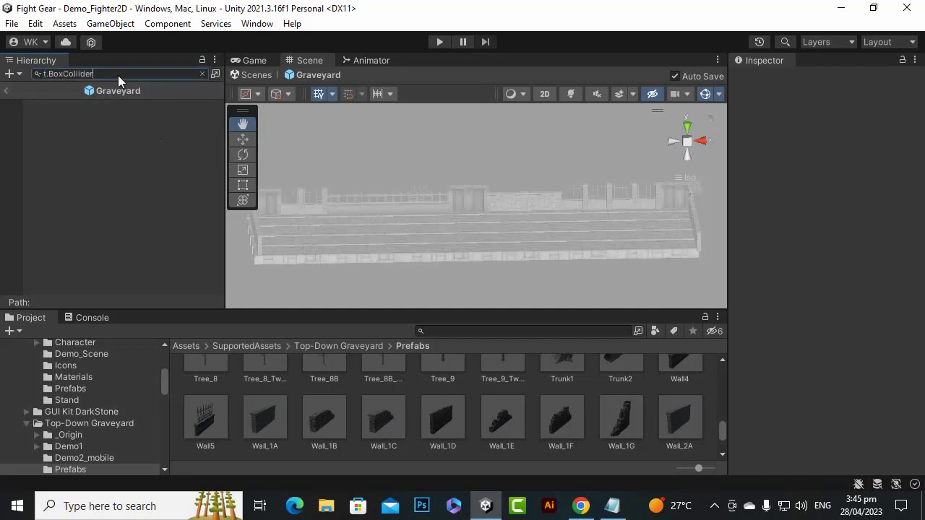
- Clear the hierarchy search and expand the wall group to list its pieces
click(9, 92)
click(141, 72)
key(BackSpace)
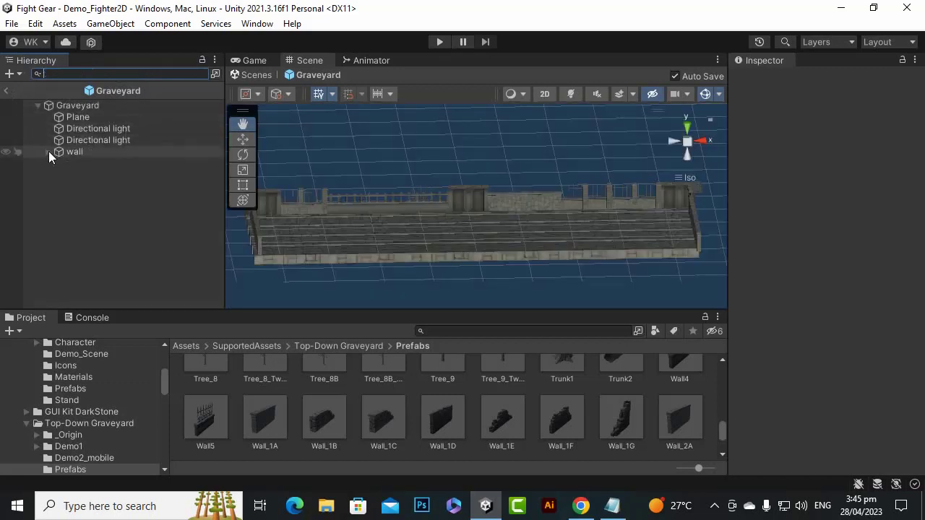
click(48, 152)
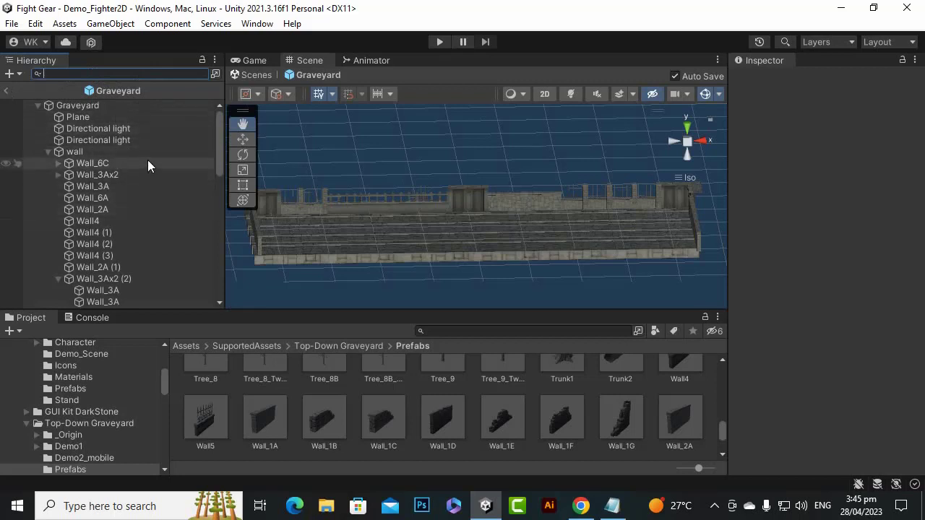
text(t)
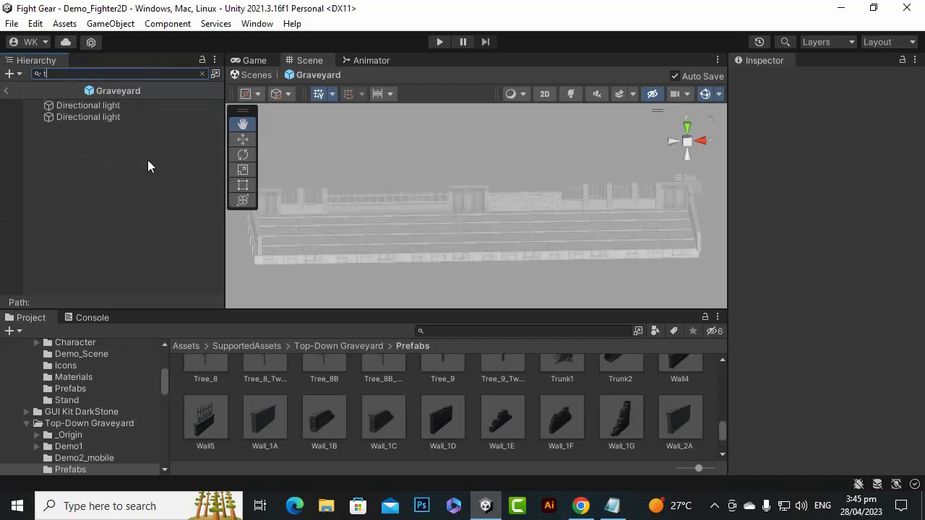
key(BackSpace)
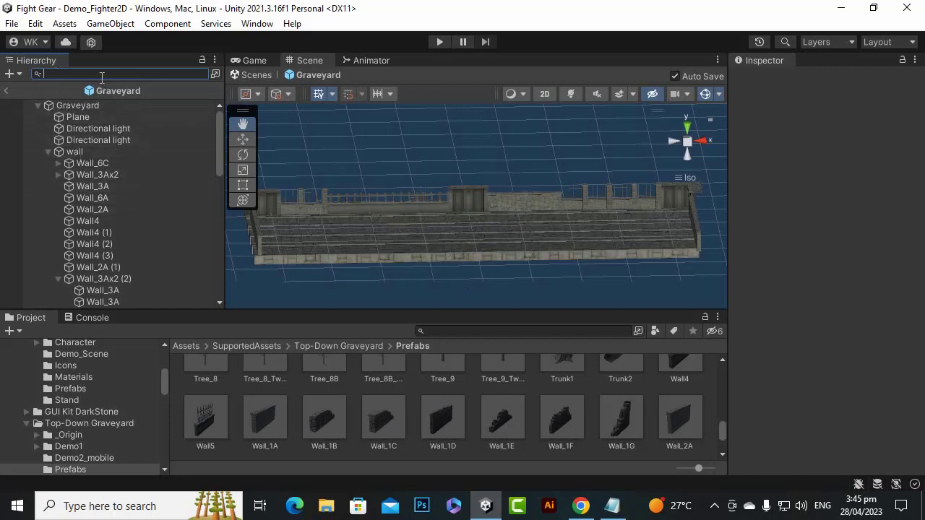
- Remove the Box Collider component from both Wall_6C Collision children of Wall_6C, leaving Wall_6C collapsed
click(76, 164)
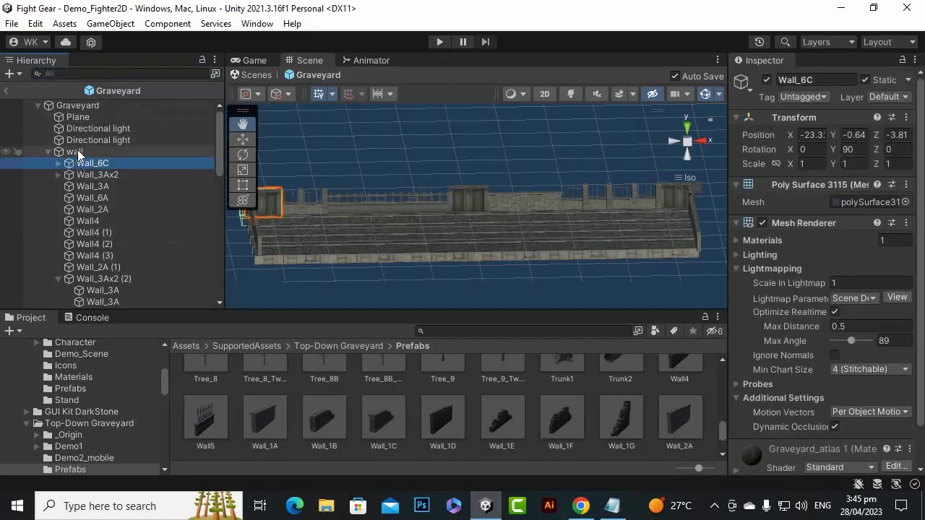
scroll(662, 274, down, 2)
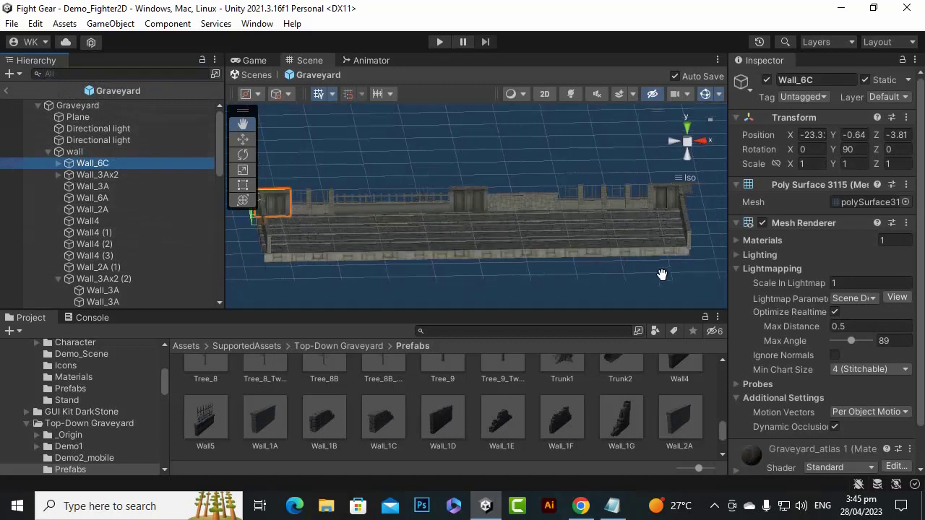
scroll(900, 296, down, 3)
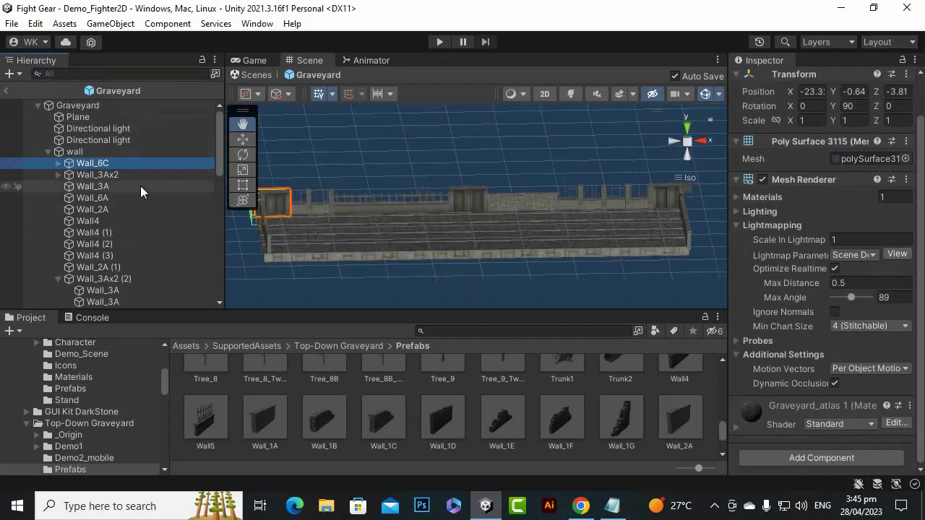
click(58, 164)
click(76, 175)
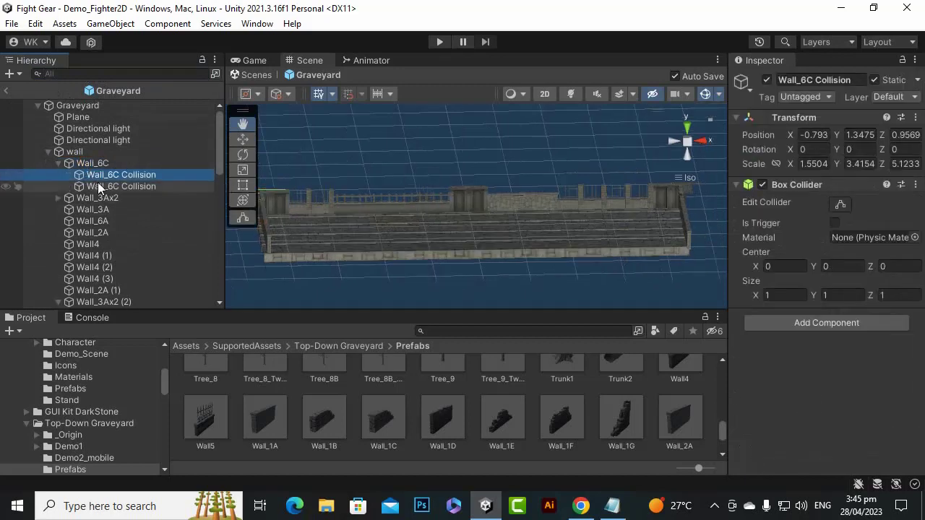
ctrl+click(127, 189)
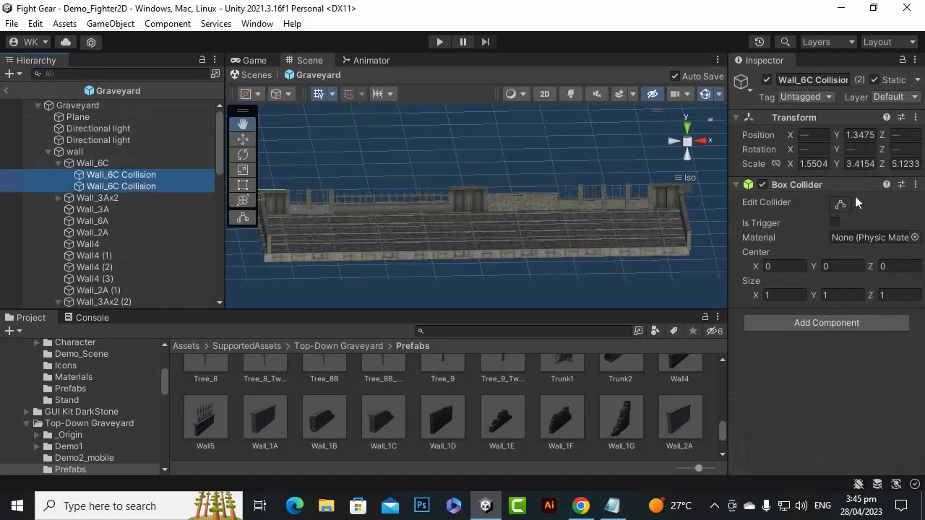
click(915, 186)
click(860, 222)
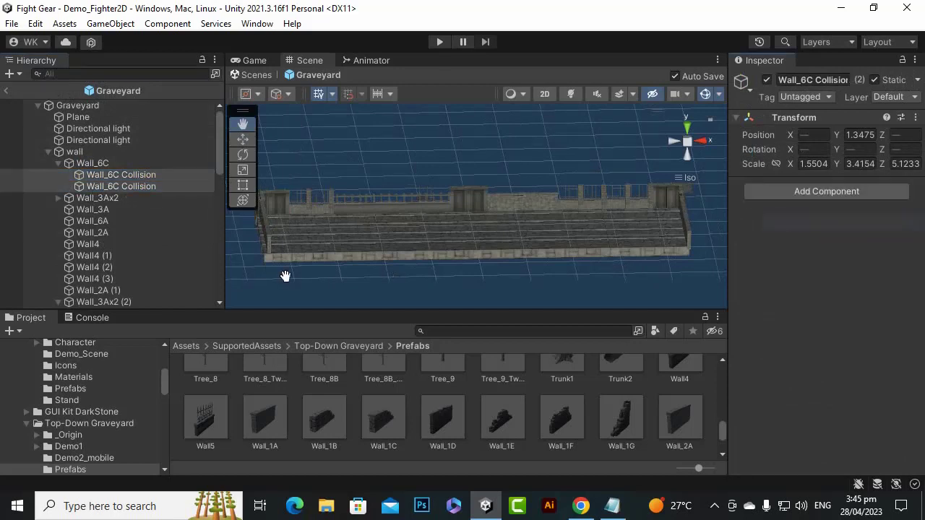
click(58, 164)
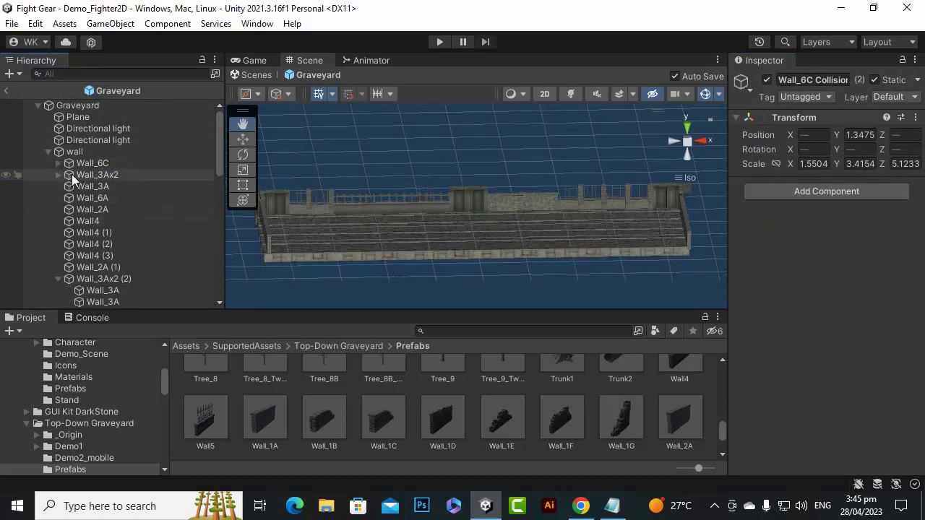
- Remove the Box Collider component from the back-wall pieces listed from Wall_3A through Wall_2A (1)
click(71, 174)
click(84, 187)
scroll(625, 367, down, 2)
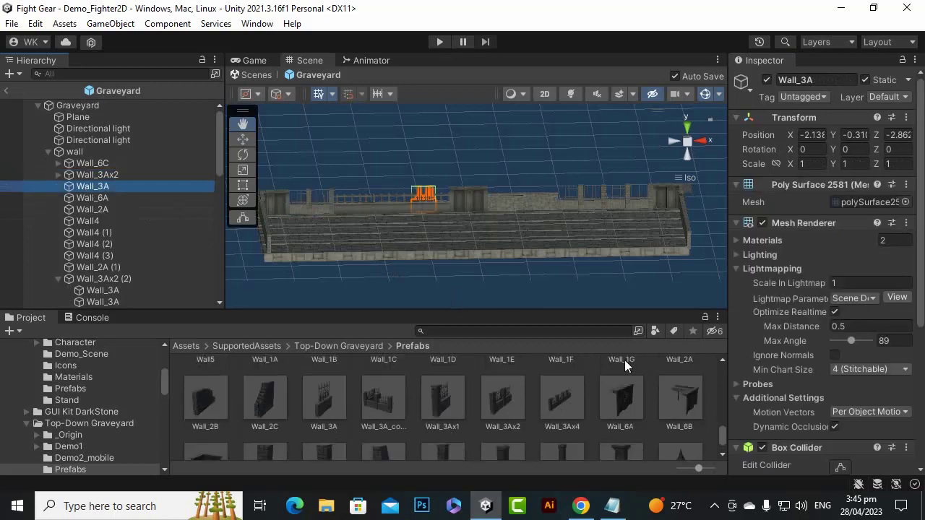
shift+click(111, 268)
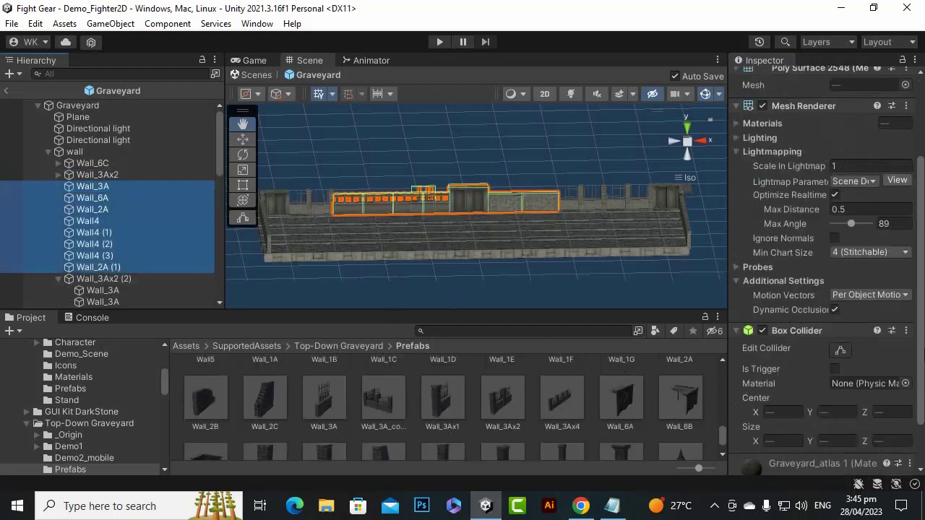
click(906, 330)
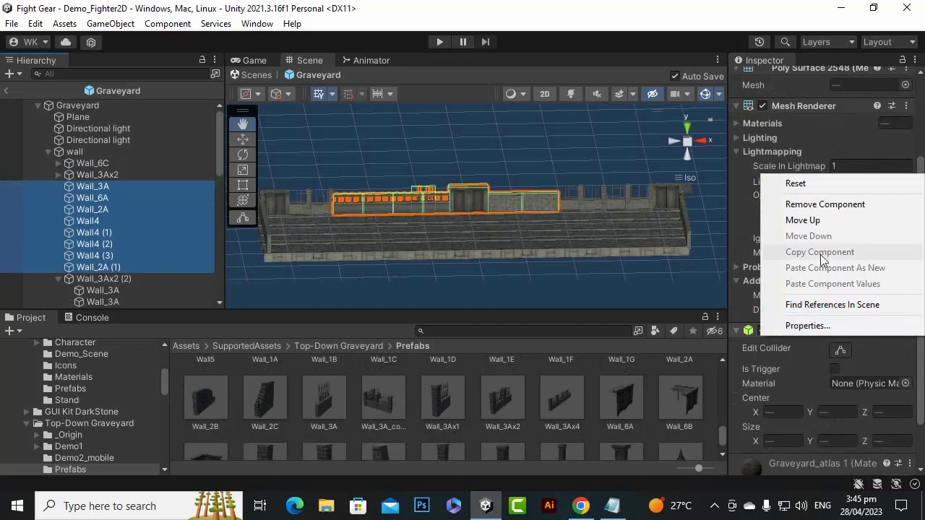
click(816, 205)
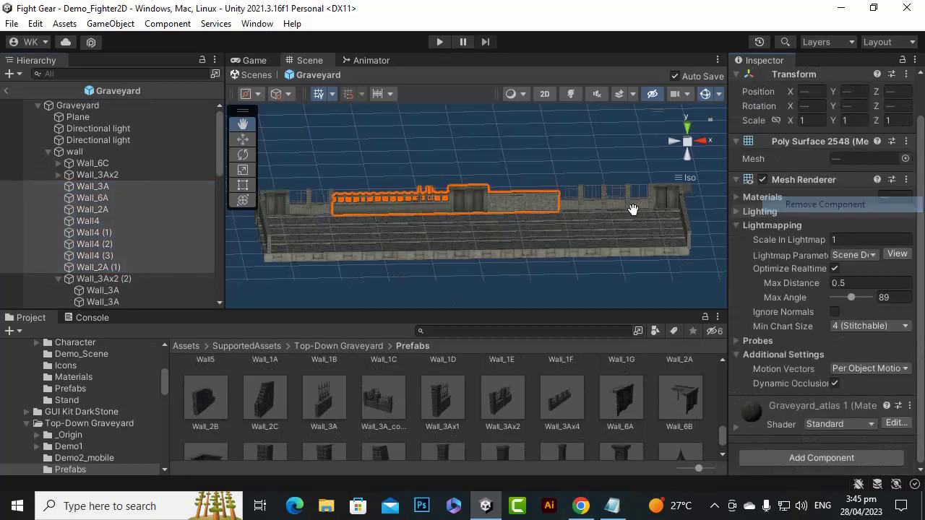
- Remove the Box Collider component from the two Wall_3A and two Wall_Pillar4 children of Wall_3Ax2, and collapse the parent
click(58, 174)
click(57, 175)
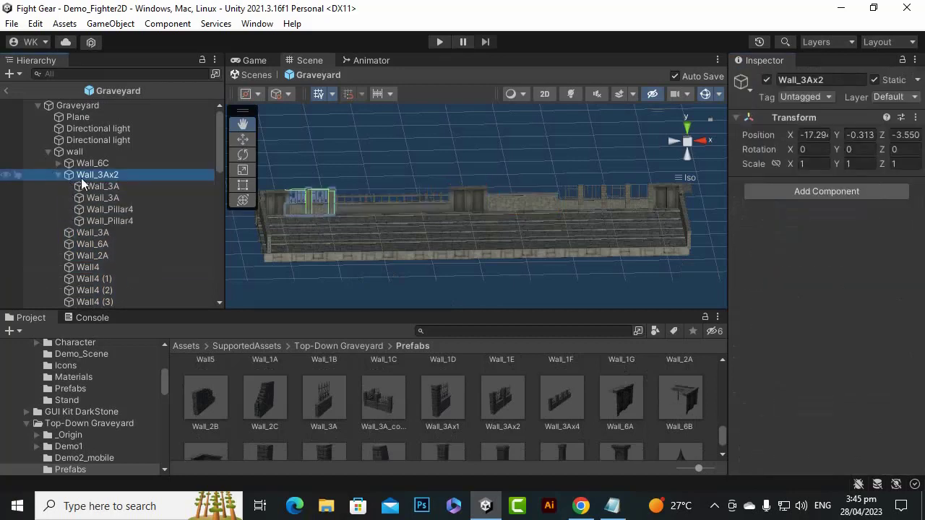
click(103, 186)
shift+click(113, 220)
drag(921, 174, 924, 332)
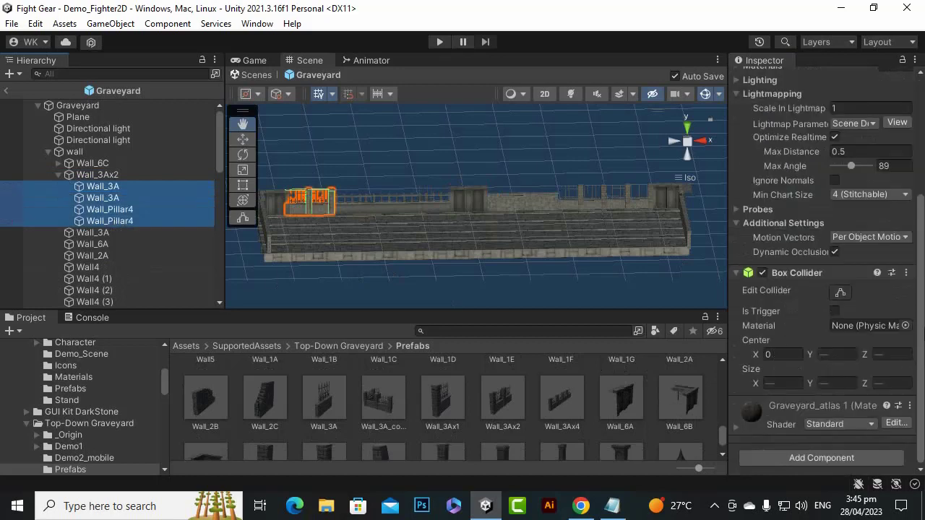
click(906, 272)
click(795, 308)
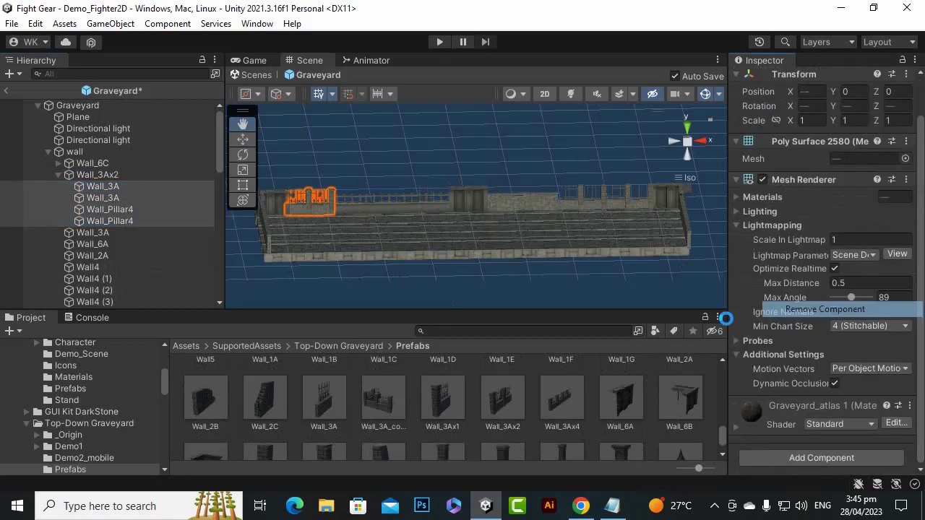
click(57, 175)
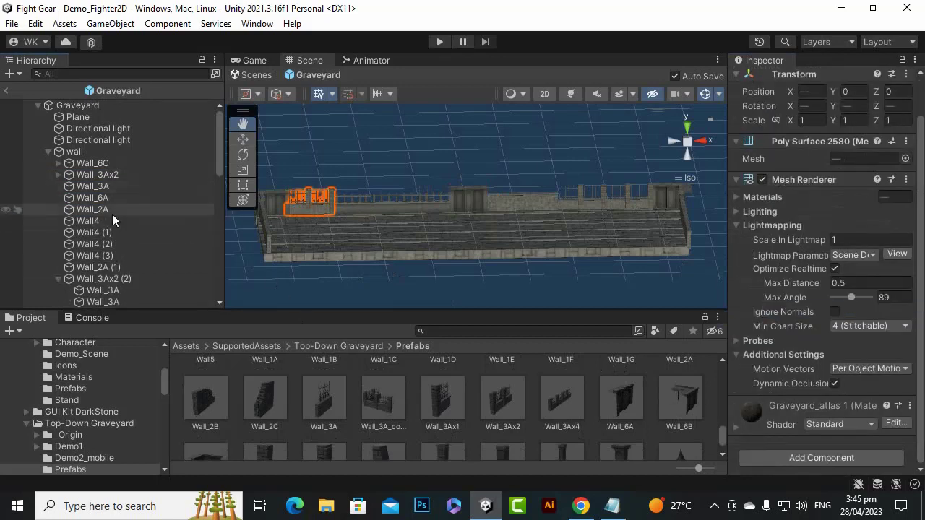
- Remove the Box Collider component from the two Wall_3A and two Wall_Pillar4 children of Wall_3Ax2 (2), and save the prefab
scroll(124, 259, down, 3)
click(104, 236)
click(106, 247)
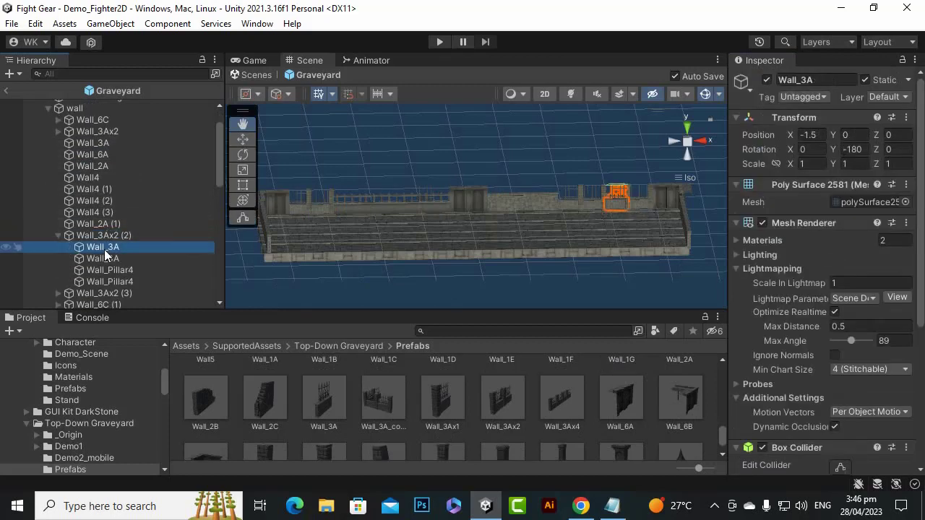
shift+click(139, 282)
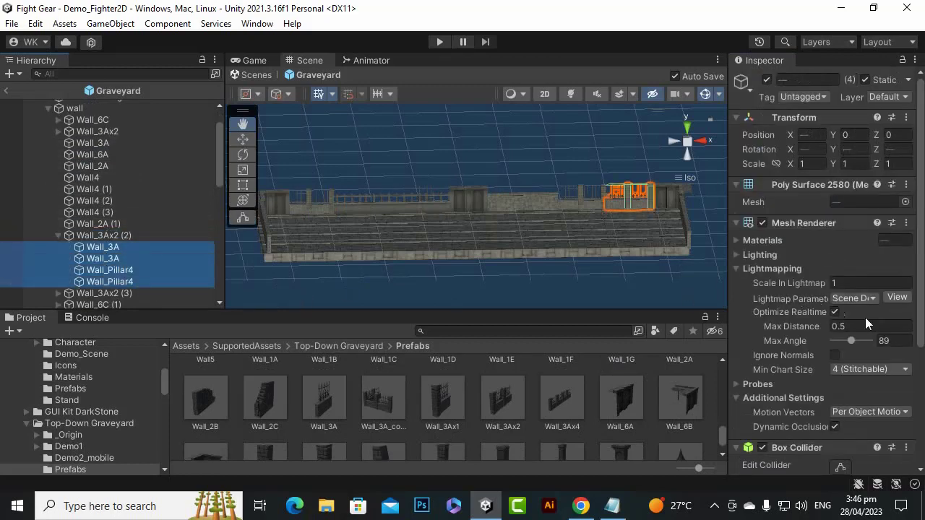
scroll(865, 320, down, 5)
click(905, 292)
click(820, 328)
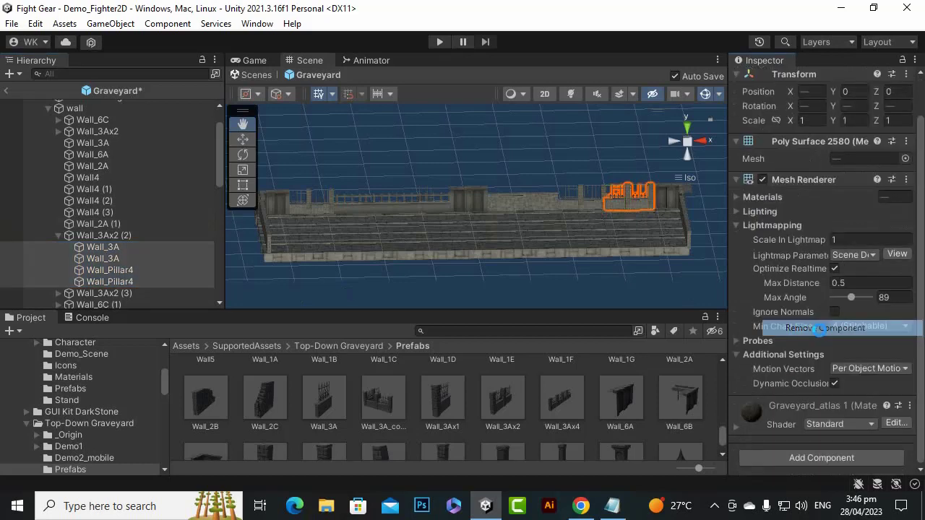
key(ctrl+s)
- Remove the Box Collider component from the two Wall_3A and two Wall_Pillar4 children of Wall_3Ax2 (3)
scroll(184, 235, down, 3)
scroll(128, 209, down, 3)
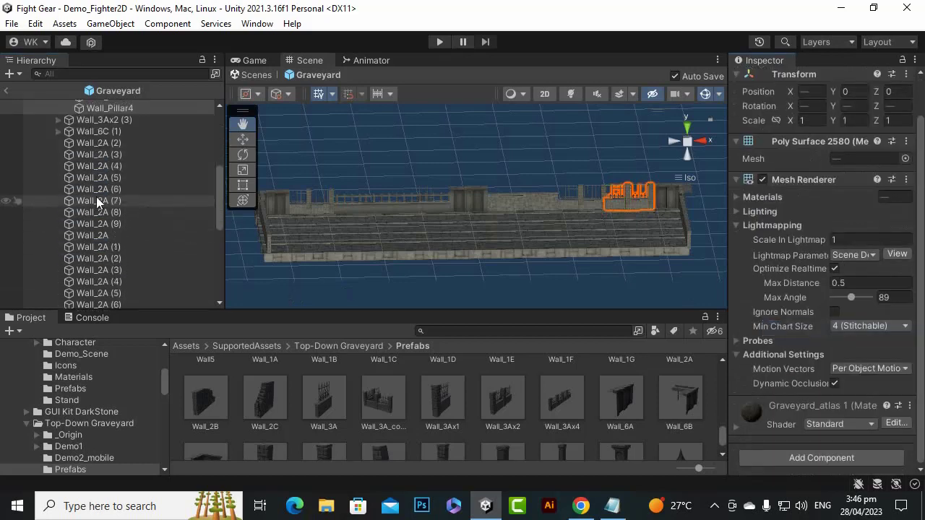
scroll(98, 202, up, 3)
click(59, 163)
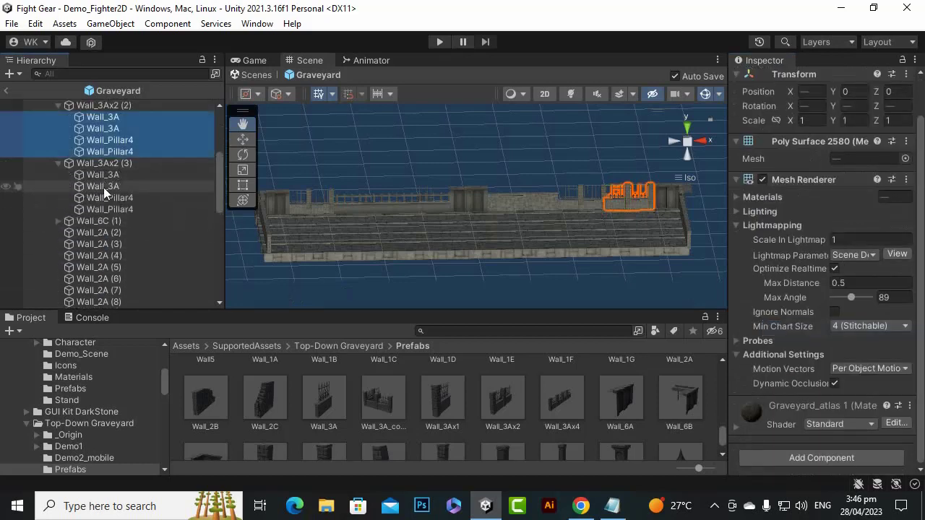
click(101, 174)
shift+click(122, 210)
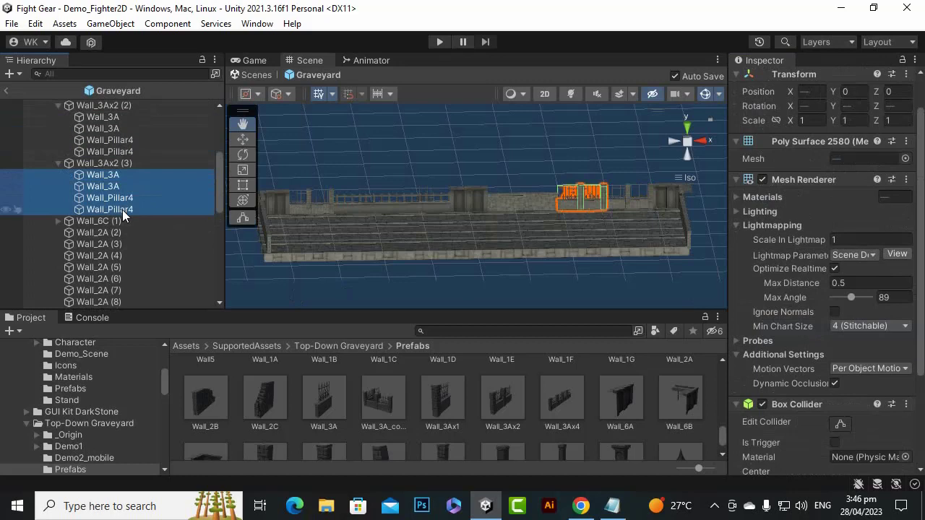
right_click(893, 403)
click(854, 277)
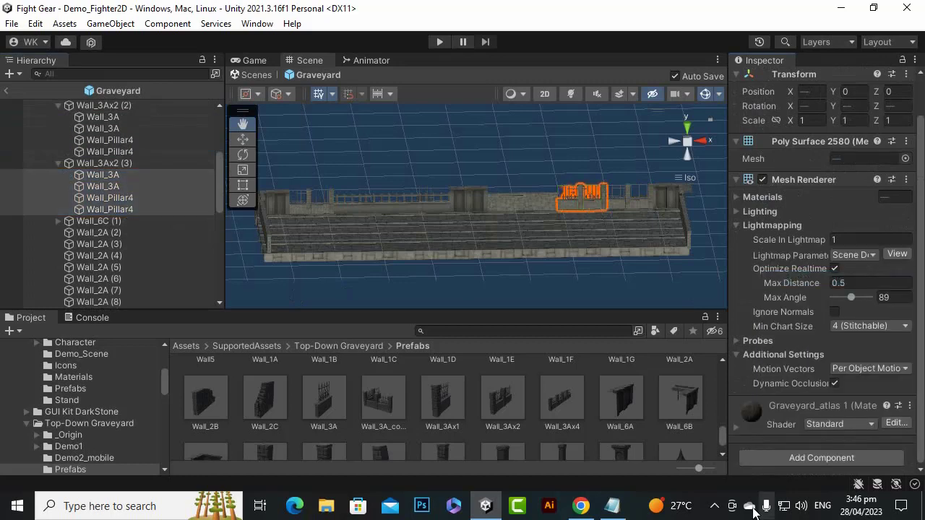
click(714, 509)
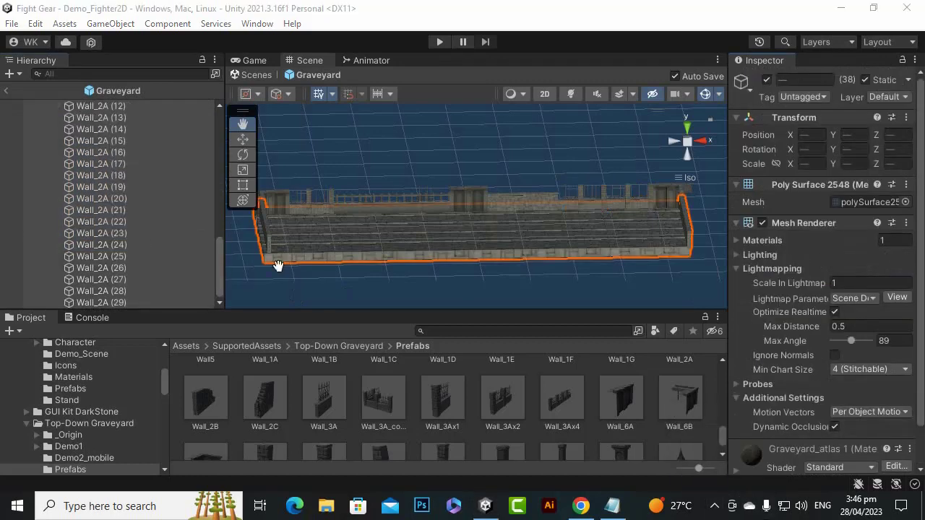
- Leave the Graveyard prefab for the Demo_Fighter2D scene and show the root Assets folder in the project
drag(220, 265, 209, 106)
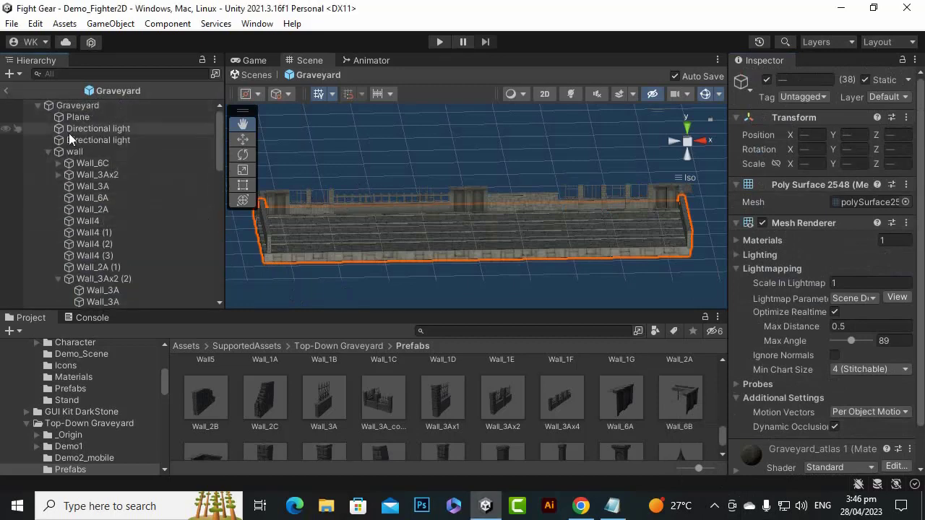
click(8, 91)
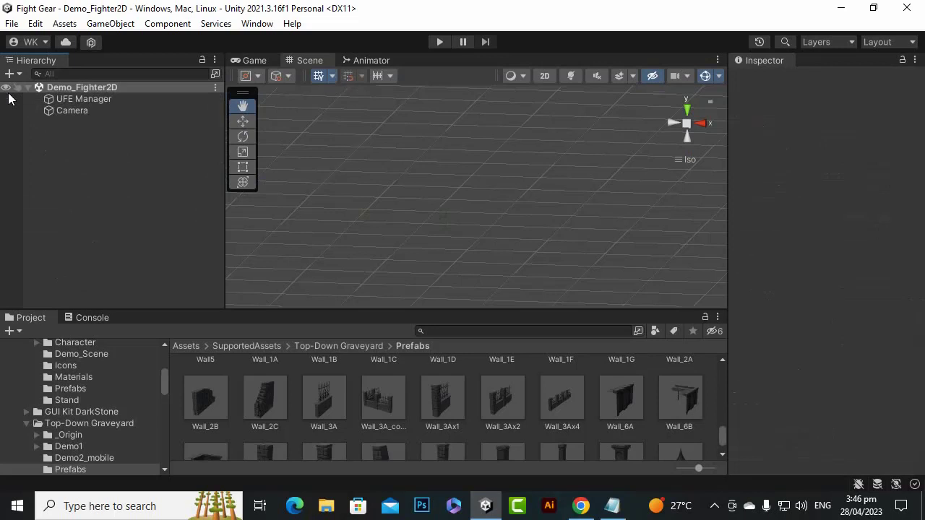
click(184, 346)
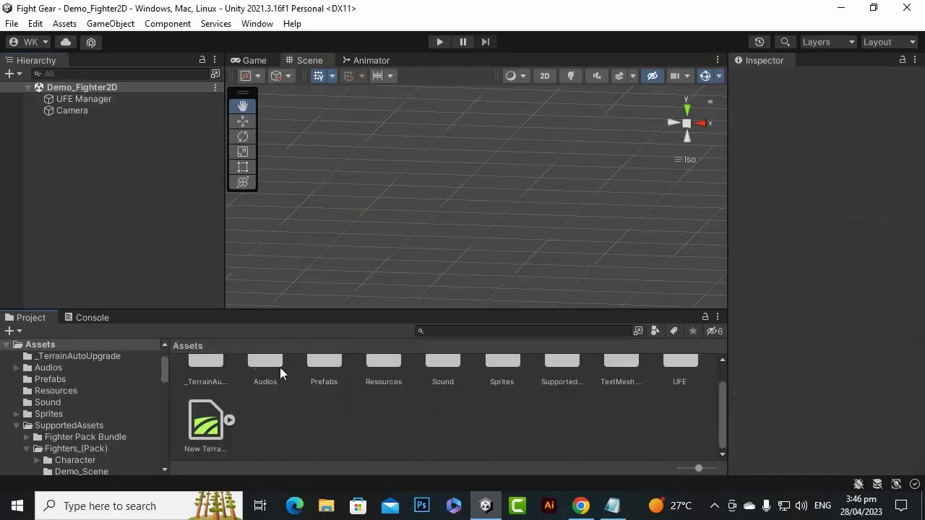
click(714, 506)
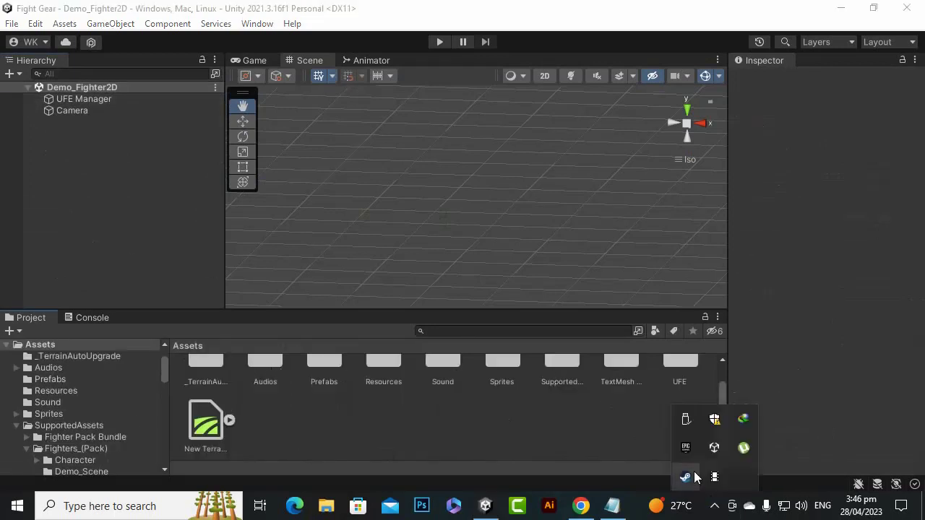
click(713, 480)
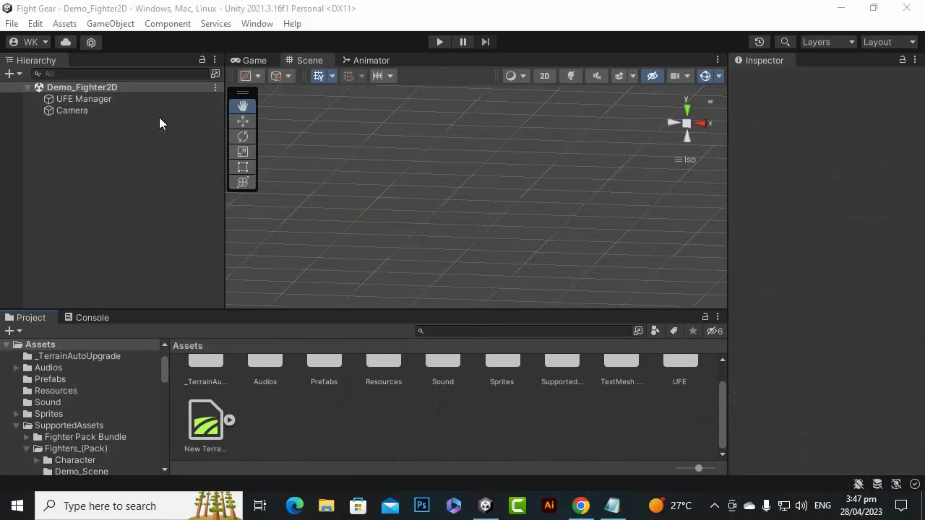
- Open the U.F.E Global Config of the Fight_Gear asset that the UFE Manager references
click(138, 101)
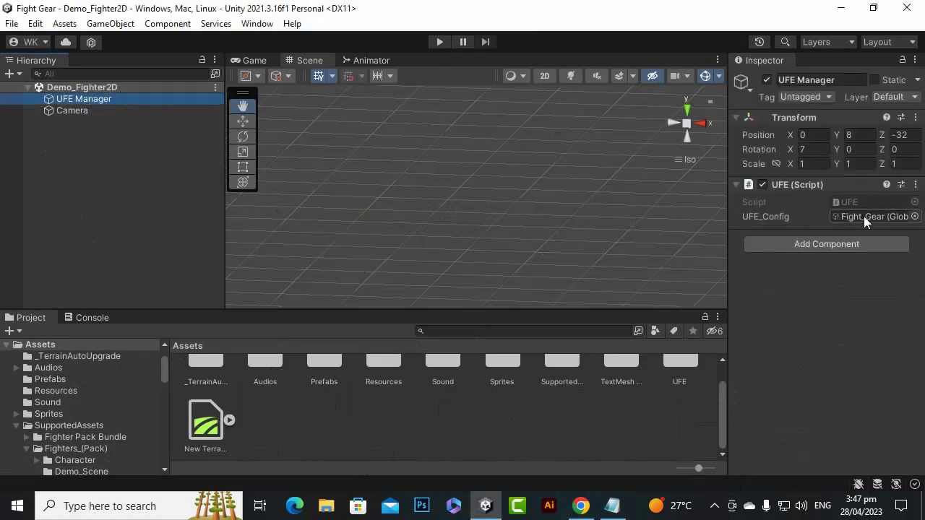
click(863, 216)
click(424, 397)
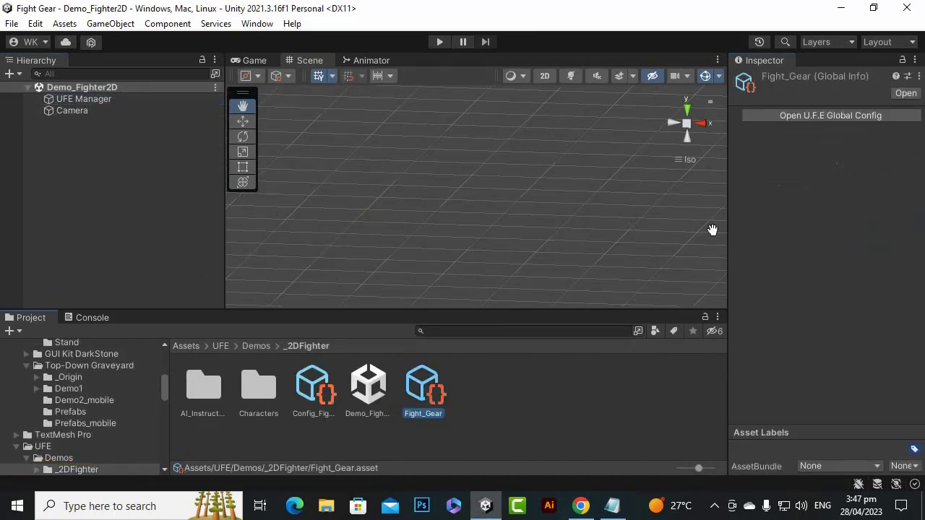
click(808, 118)
- Expand the Stages section of the global config and duplicate the Training Room (Prefab) stage
scroll(730, 303, down, 3)
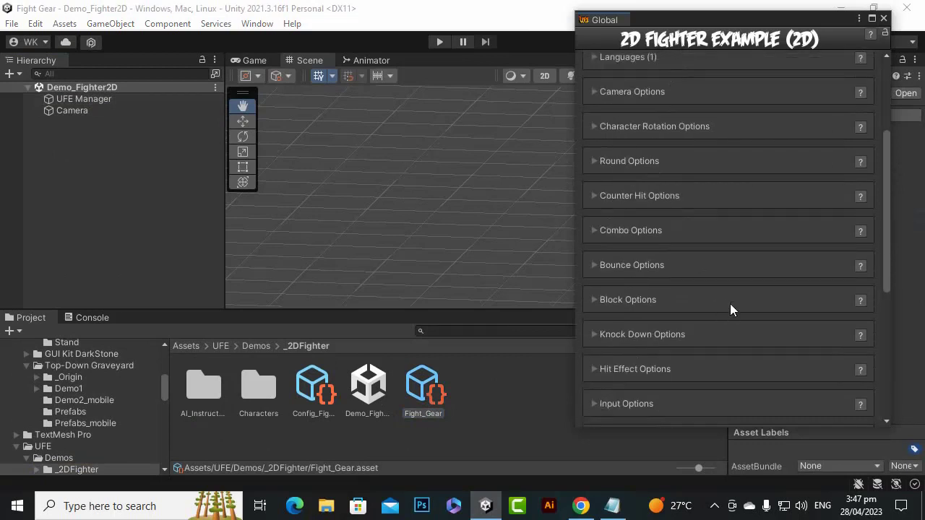
scroll(635, 296, down, 3)
scroll(650, 297, down, 3)
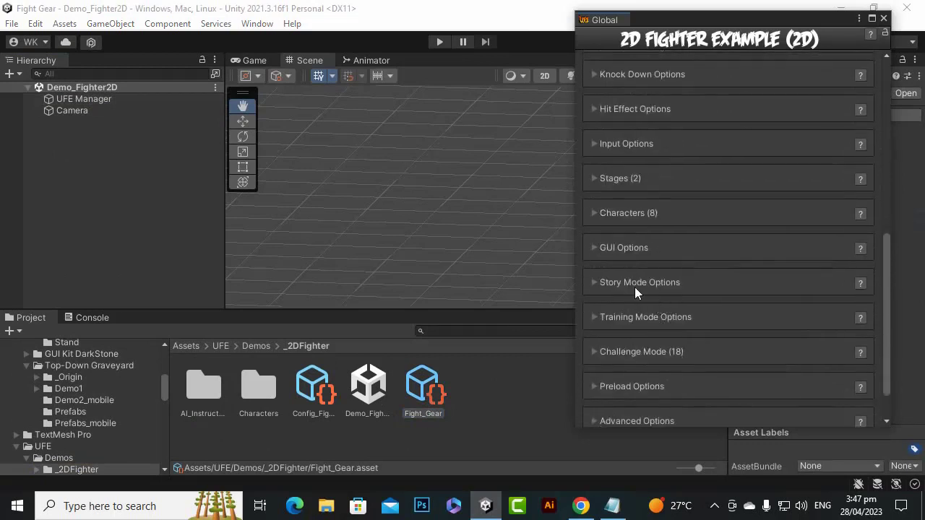
click(595, 178)
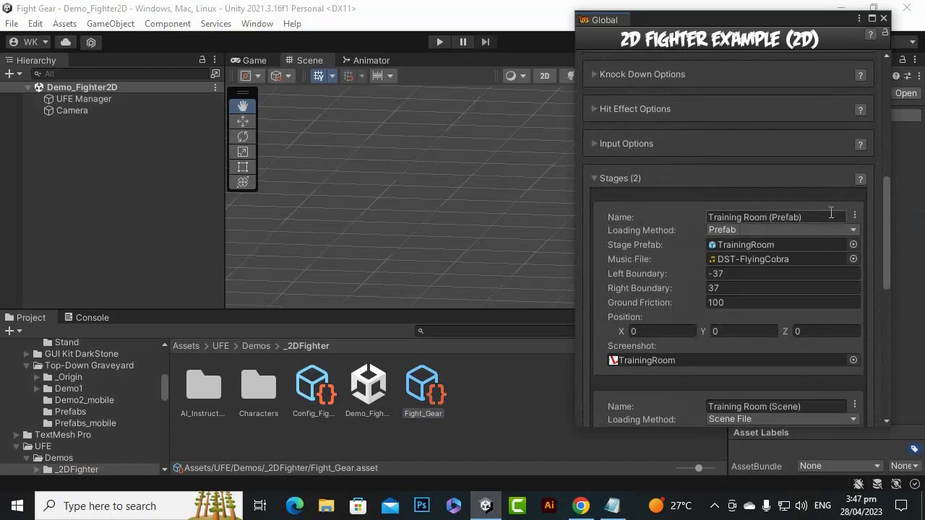
click(853, 214)
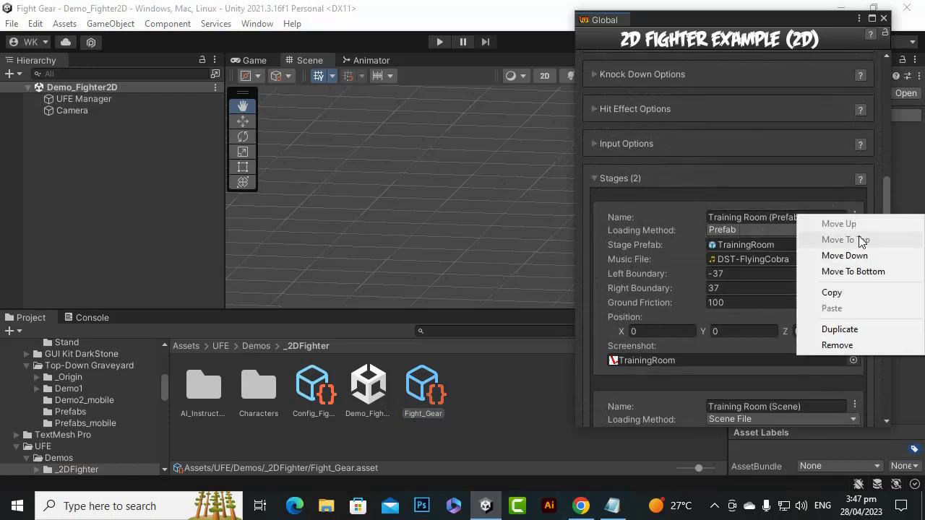
click(840, 329)
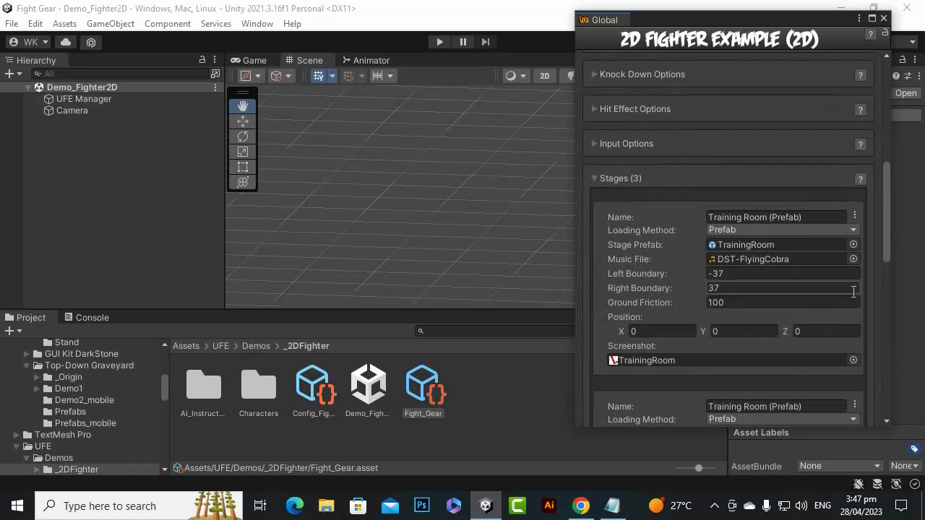
- Rename the duplicated Training Room (Prefab) stage as Graveyardprefab
scroll(797, 272, down, 3)
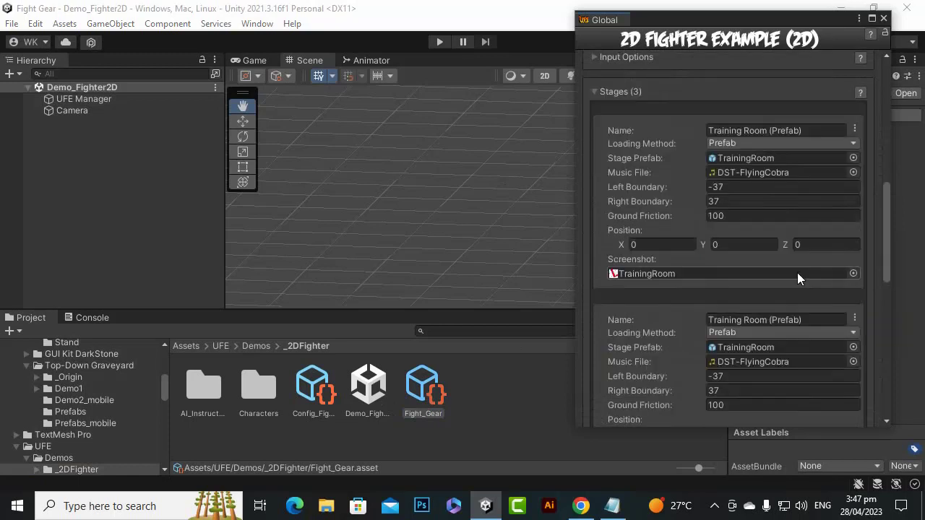
click(758, 321)
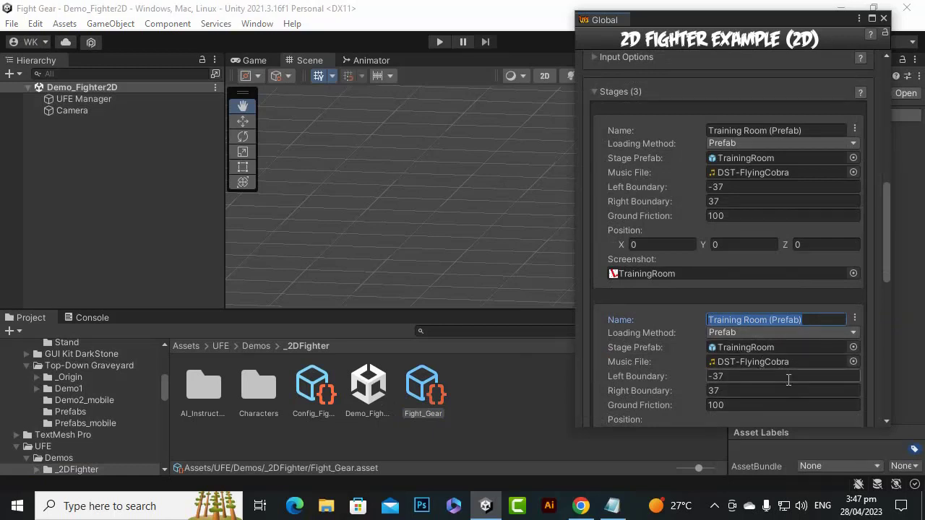
text(Graveyardprefab)
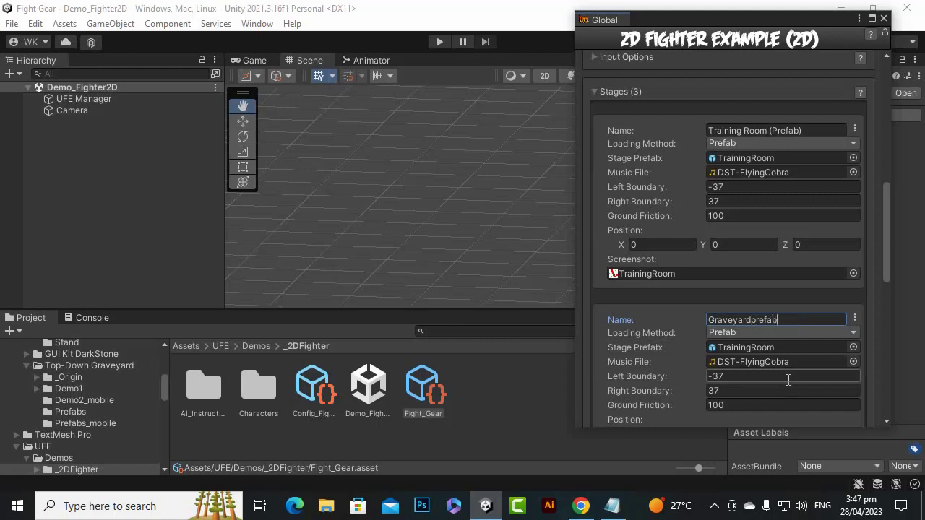
scroll(788, 380, down, 3)
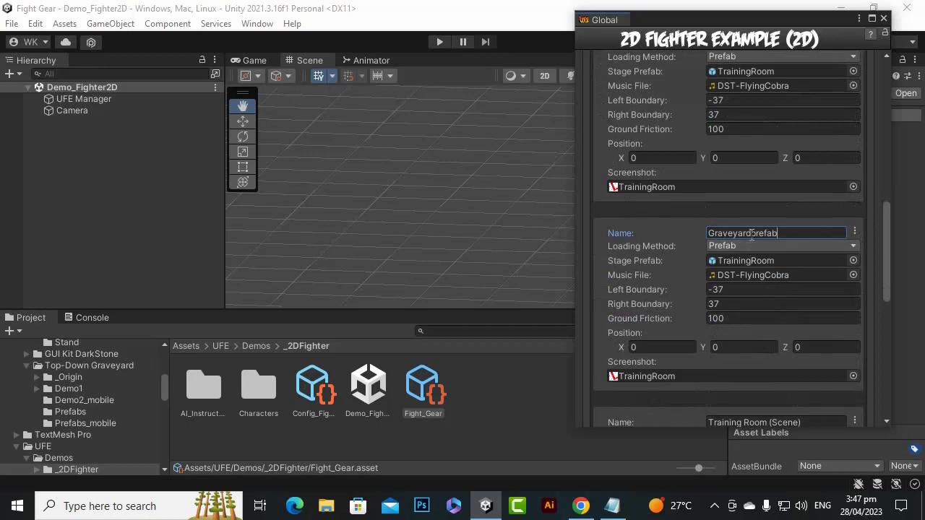
- Switch to Chrome, search Google for graveyard, and show the image results
click(580, 506)
click(368, 12)
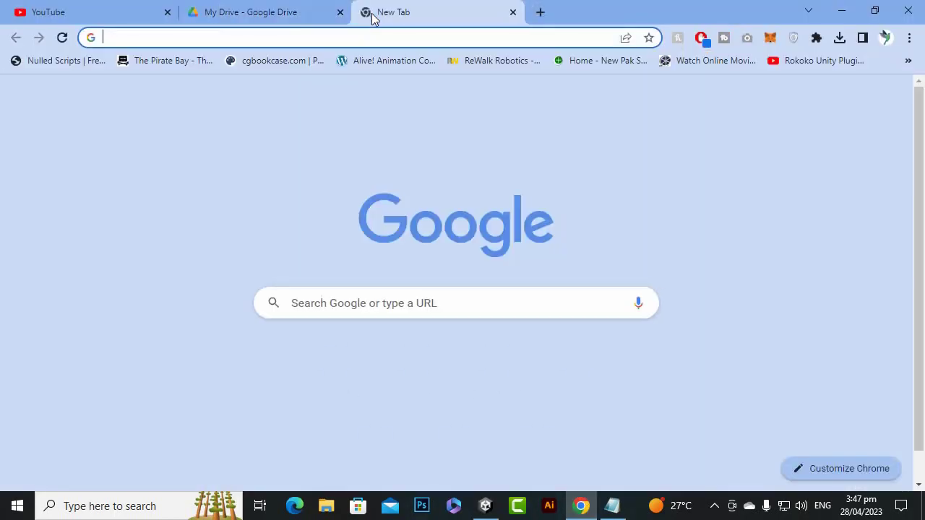
text(gra)
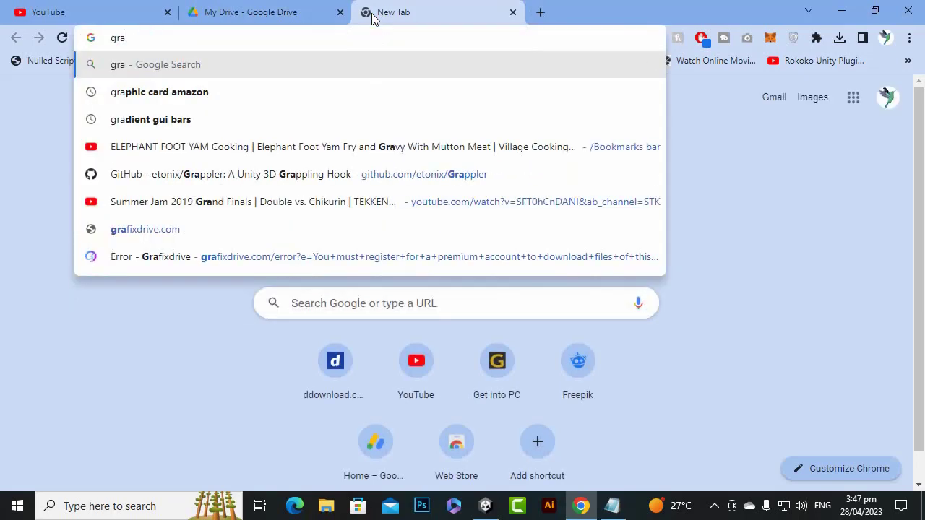
text(veyard)
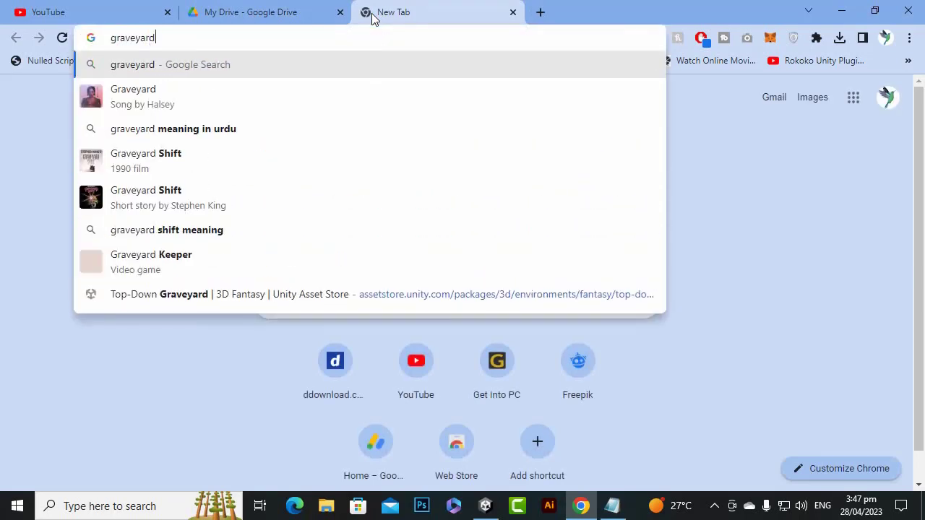
key(Return)
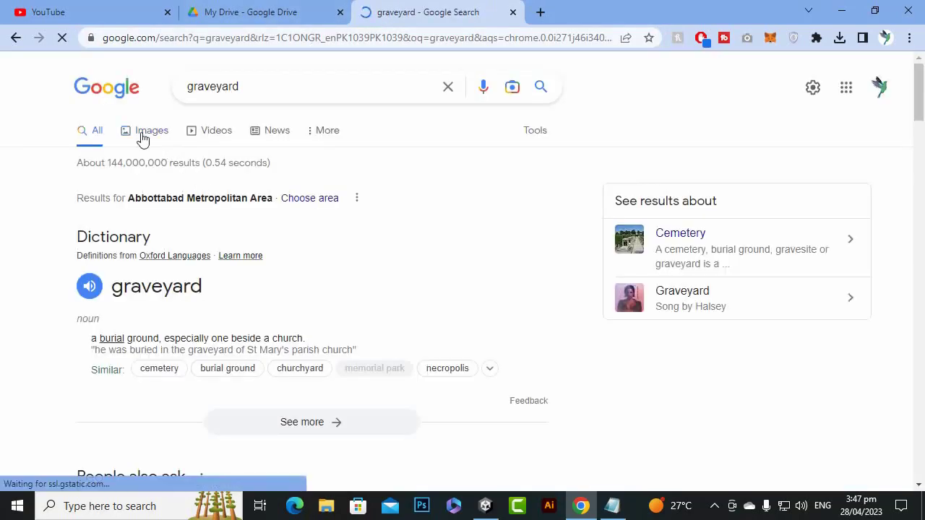
click(141, 137)
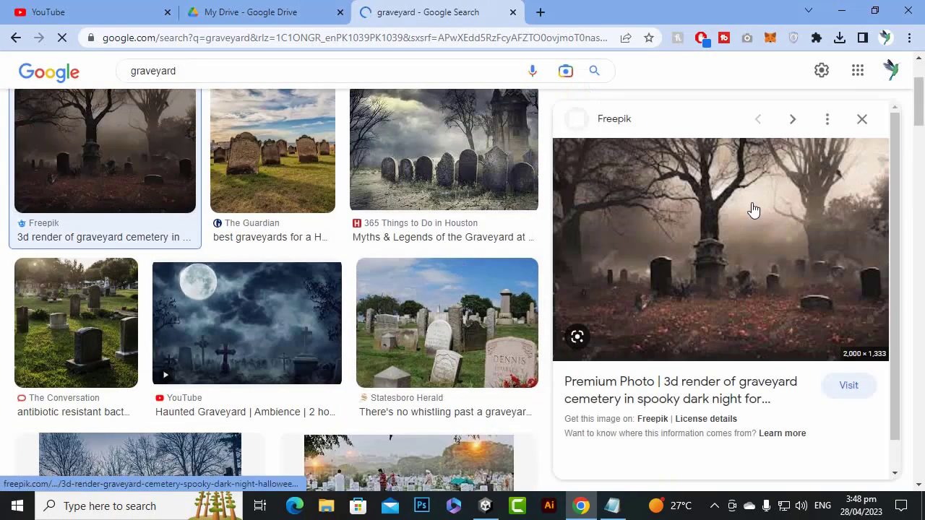
right_click(751, 208)
click(793, 330)
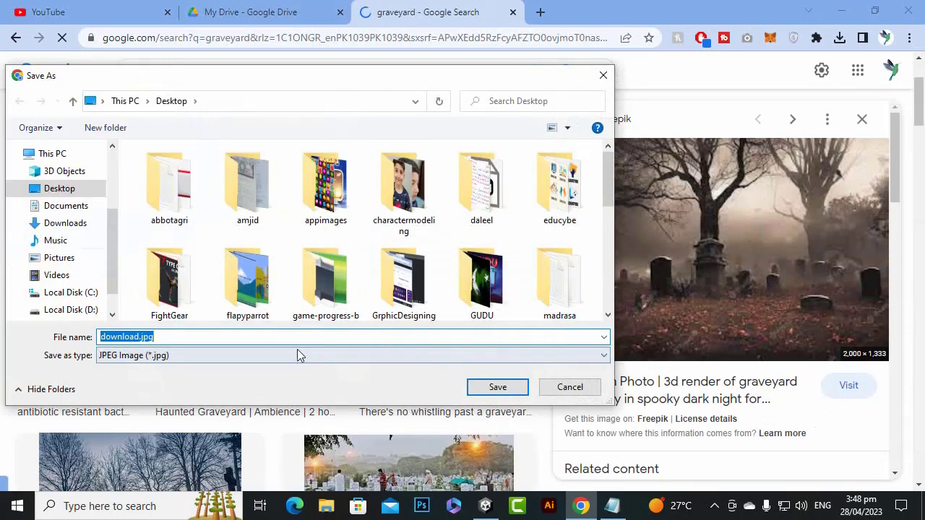
click(262, 337)
click(560, 387)
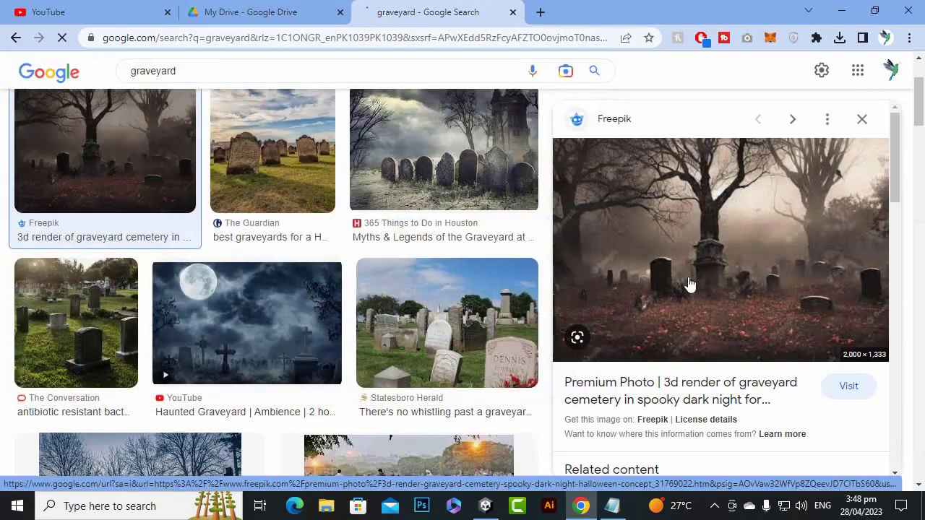
right_click(687, 280)
click(725, 347)
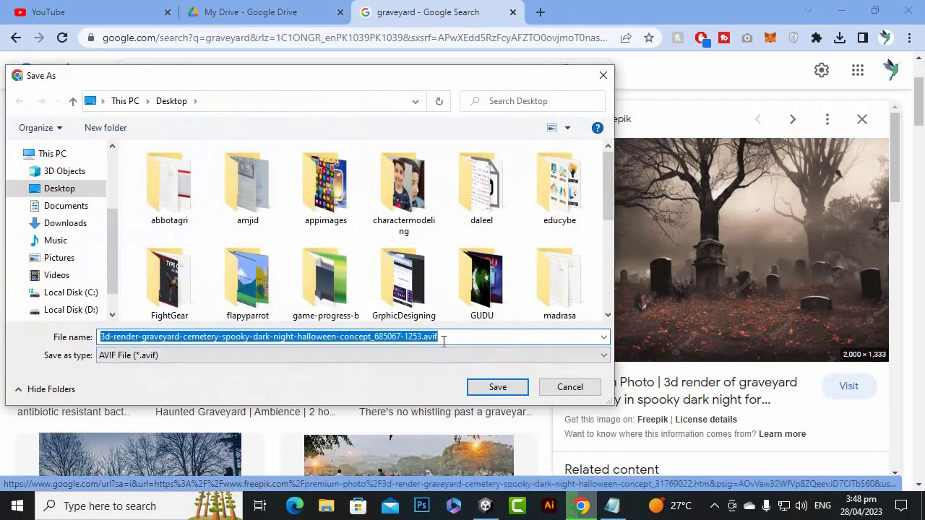
click(570, 386)
- Open the Snipping Tool and capture the enlarged Freepik graveyard cemetery image as a new snip
click(172, 512)
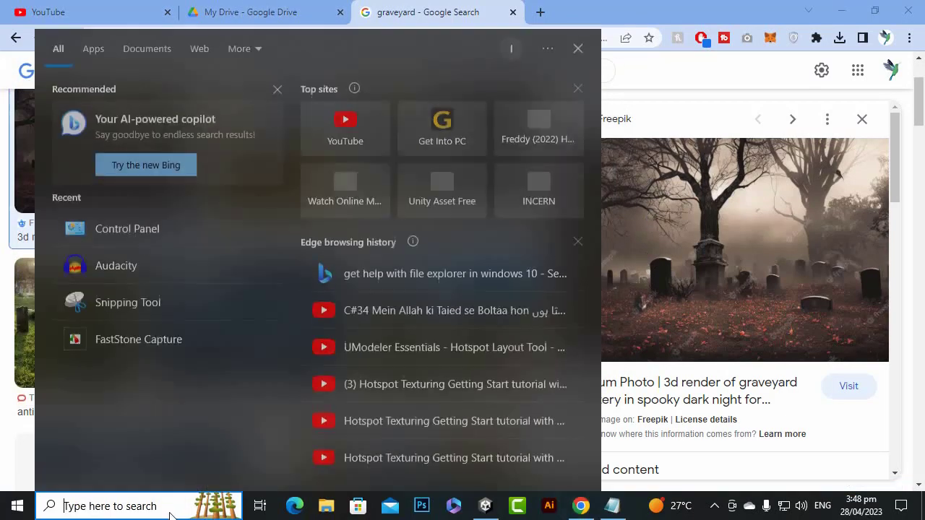
click(128, 301)
click(654, 263)
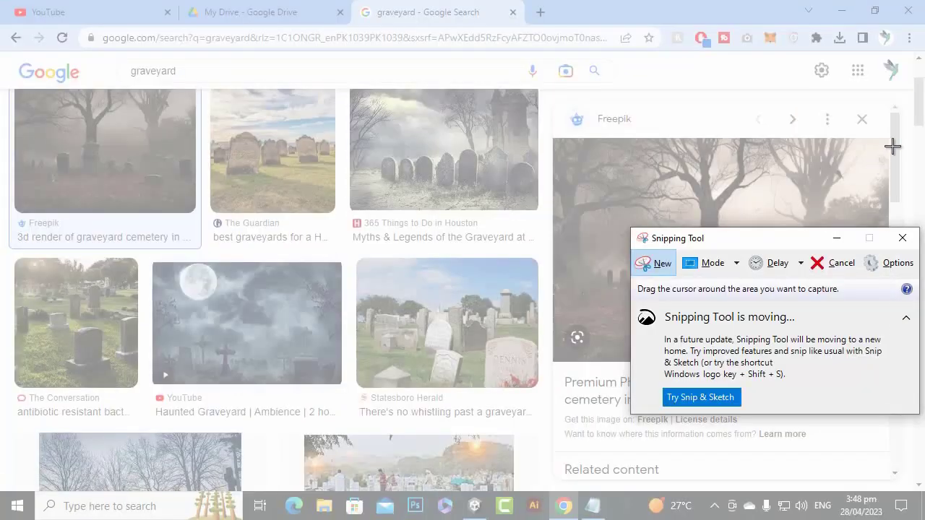
drag(883, 140, 554, 361)
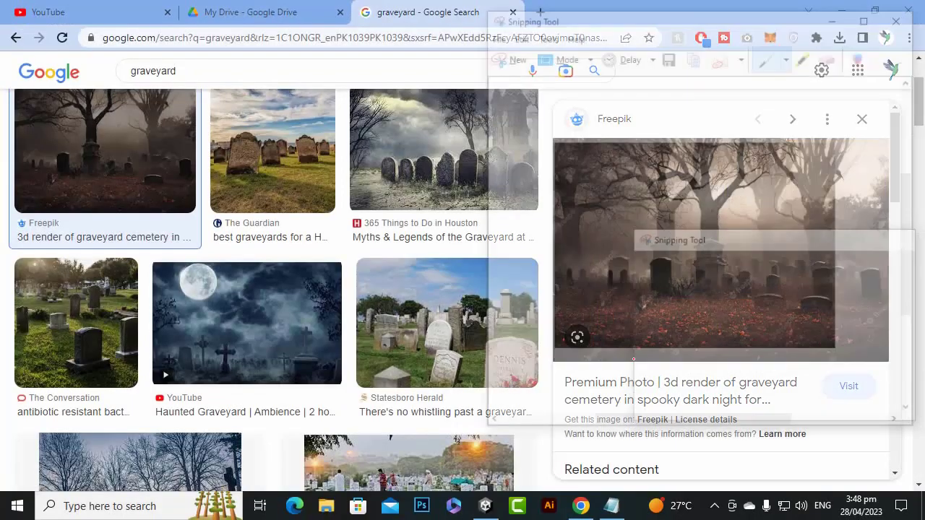
- Save the graveyard snip to the Desktop as a JPEG file named grav
click(668, 55)
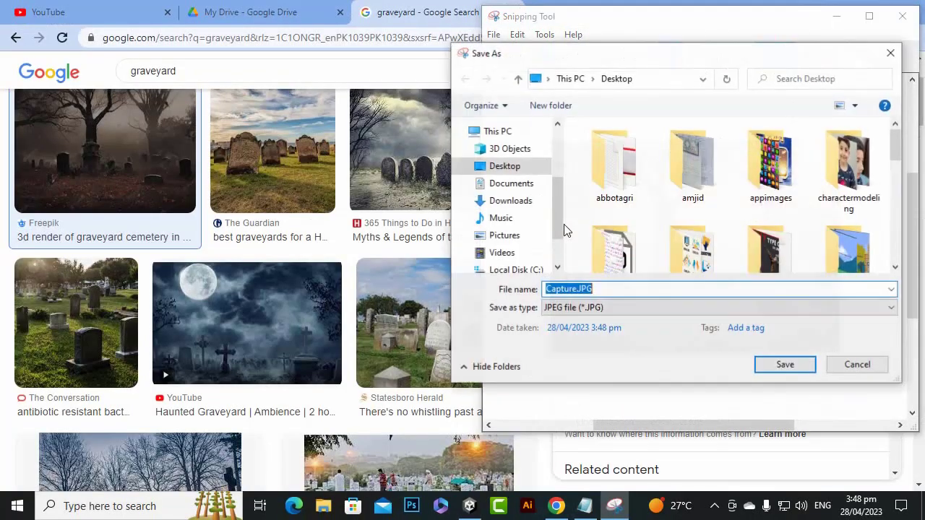
text(grav)
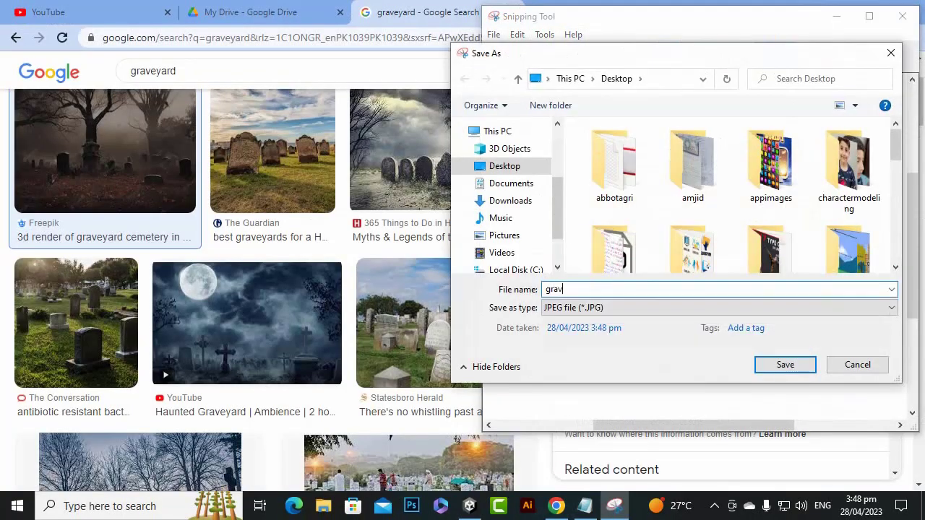
key(Return)
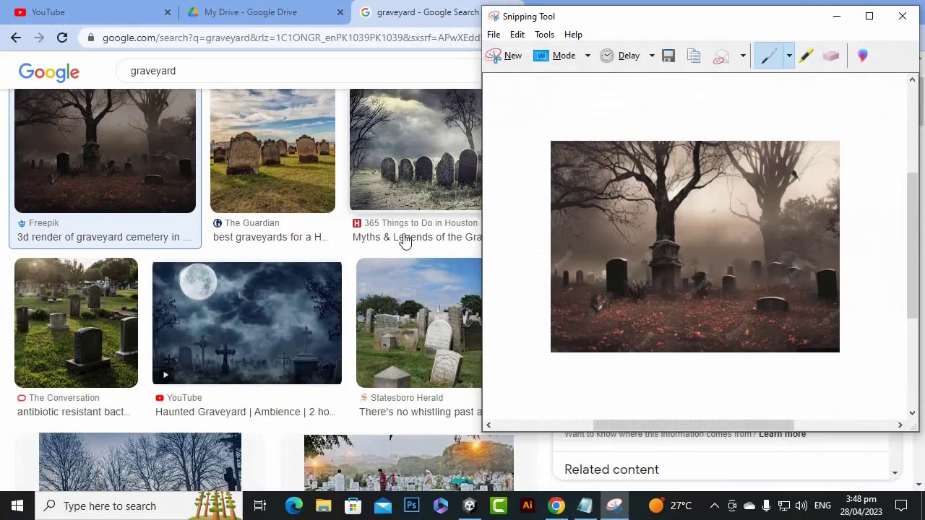
- Import grav.JPG from the Desktop into Unity's _2DFighter folder and assign it as the Graveyardprefab stage's screenshot
click(470, 506)
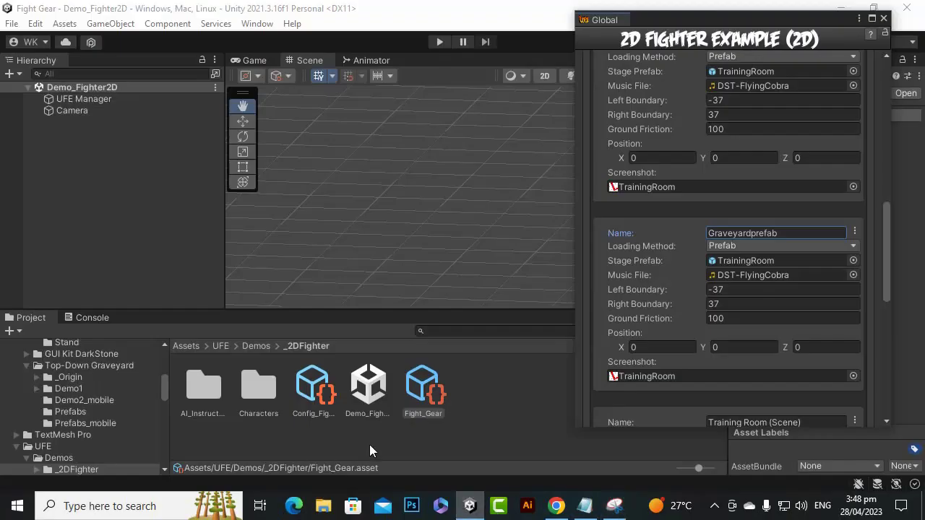
click(337, 505)
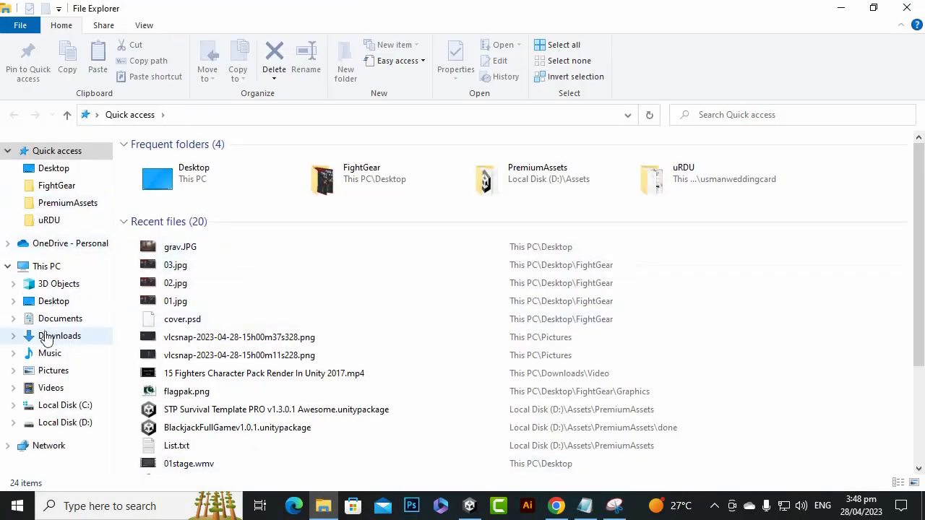
click(52, 300)
scroll(569, 424, down, 2)
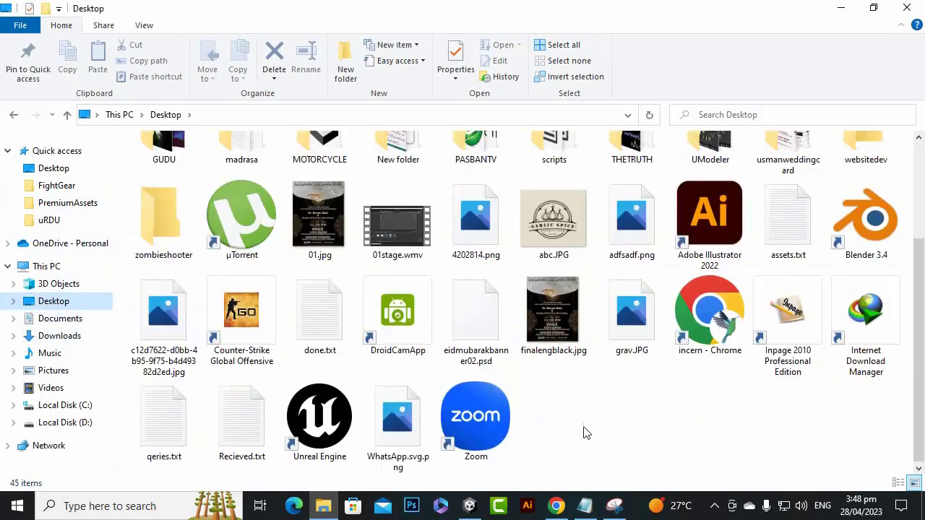
click(649, 372)
drag(582, 422, 406, 436)
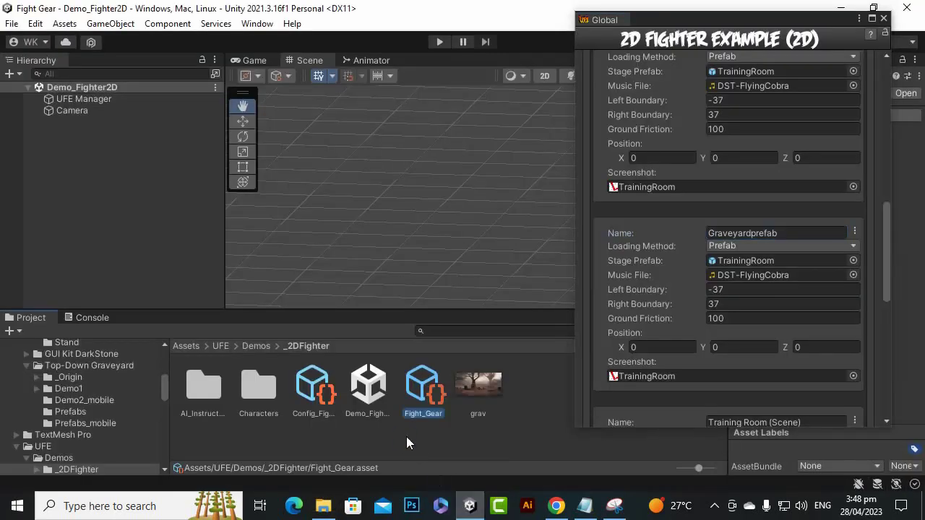
drag(487, 412, 669, 374)
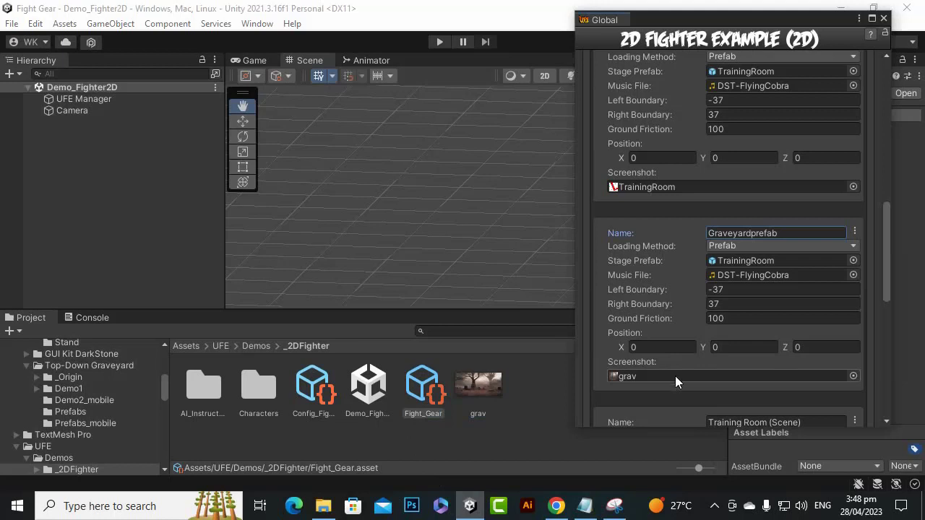
- Set the Graveyardprefab stage's Stage Prefab to the Graveyard prefab from the TrainingRoom2D folder and close the global config
click(737, 263)
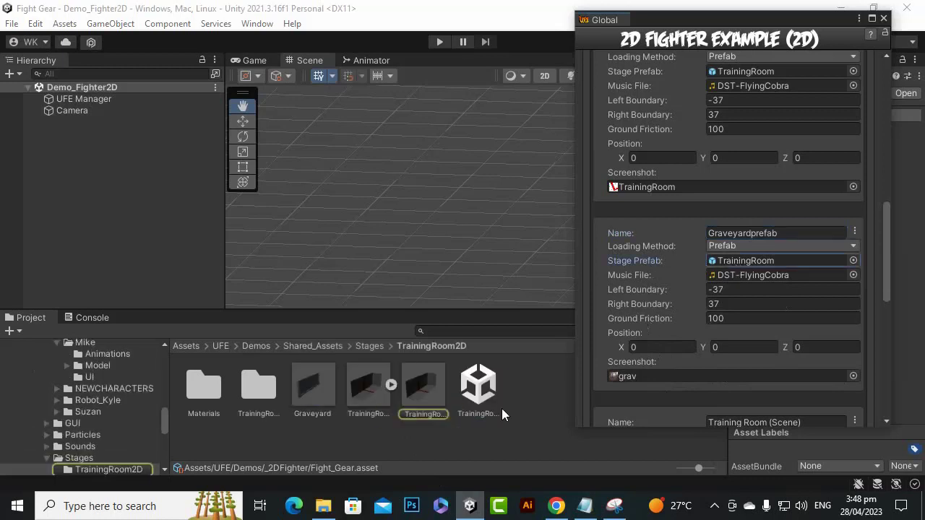
drag(302, 388, 782, 262)
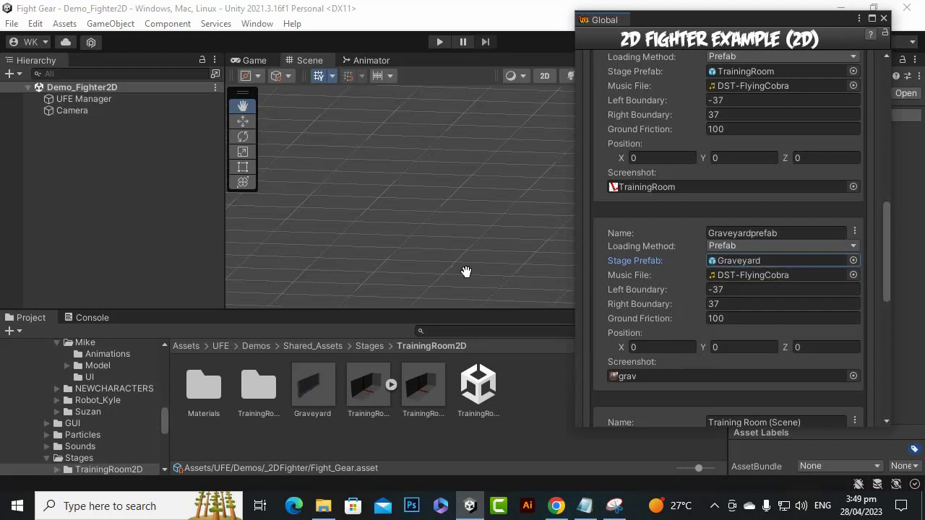
click(883, 18)
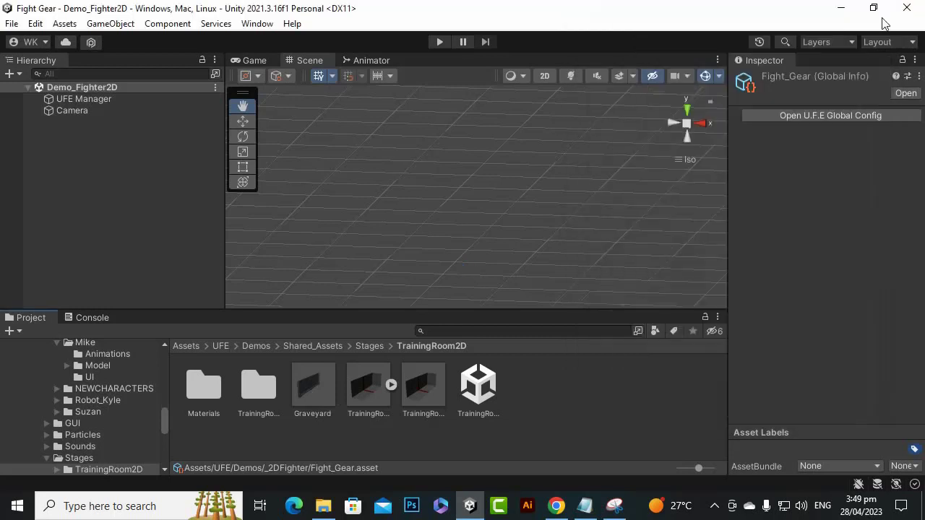
- Run the game with an enlarged Game view and choose a Player vs CPU match in Versus mode
click(438, 42)
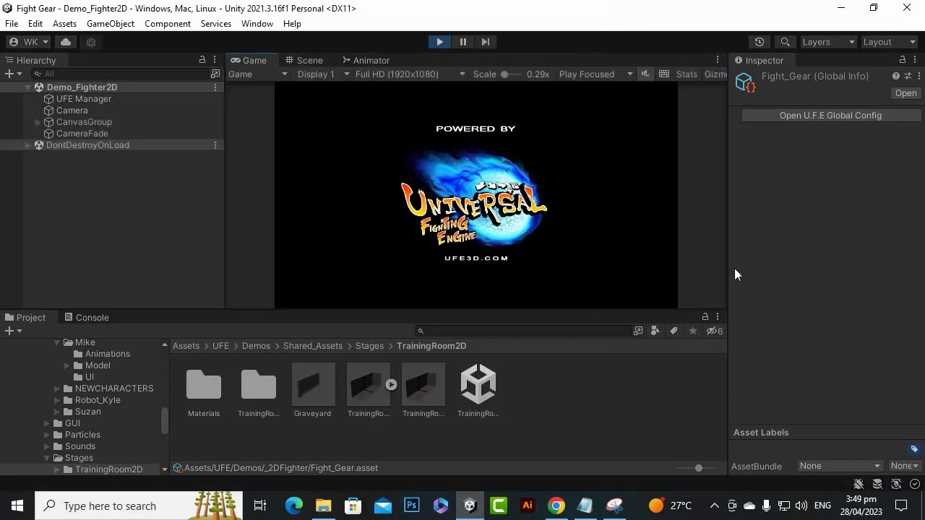
drag(733, 255, 847, 247)
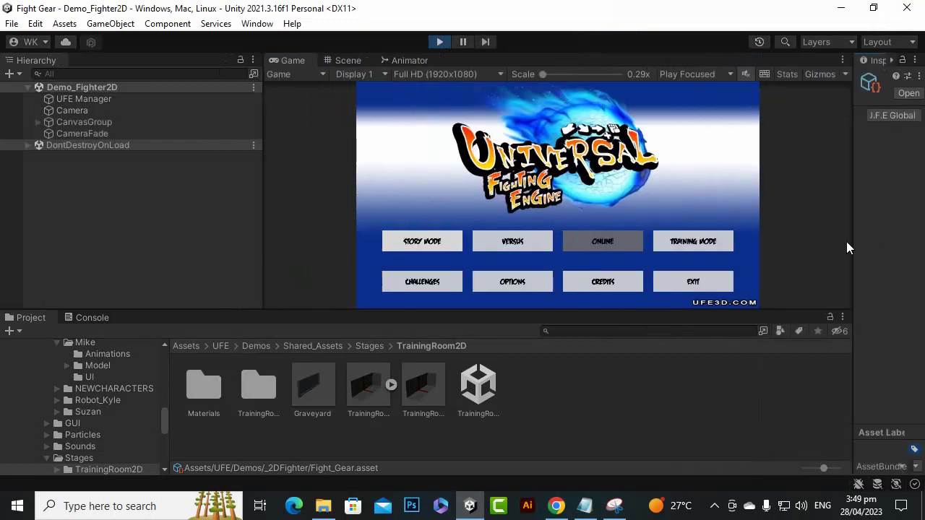
click(515, 244)
drag(265, 225, 207, 224)
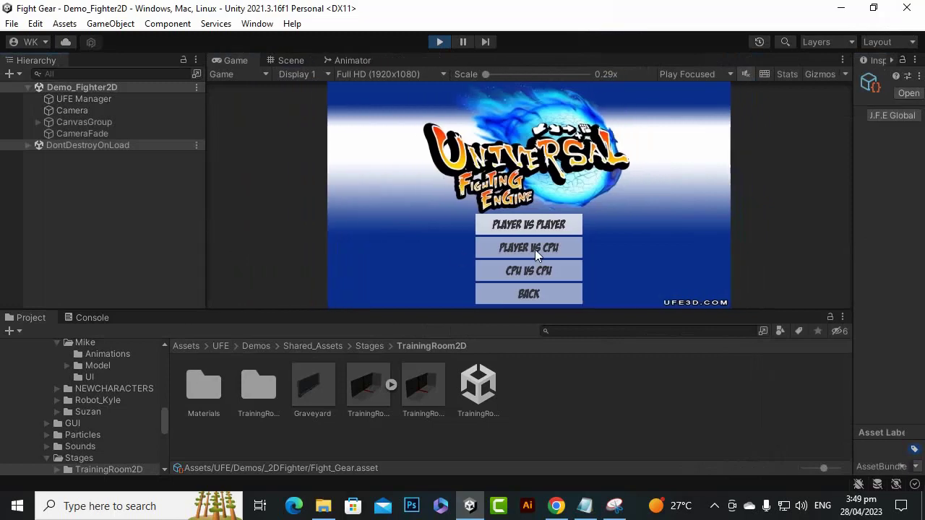
click(542, 252)
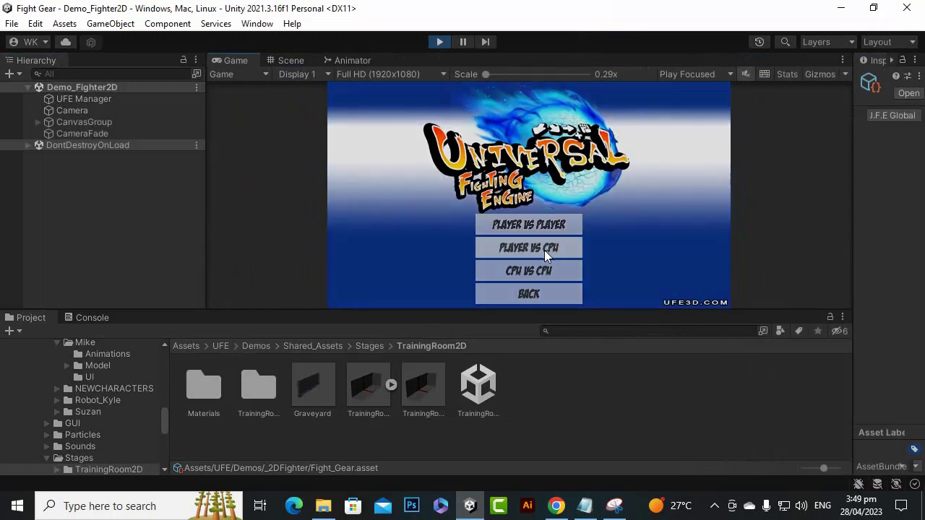
- Select Ellen and Cellar as the fighters and start the match on the Graveyardprefab stage
click(536, 247)
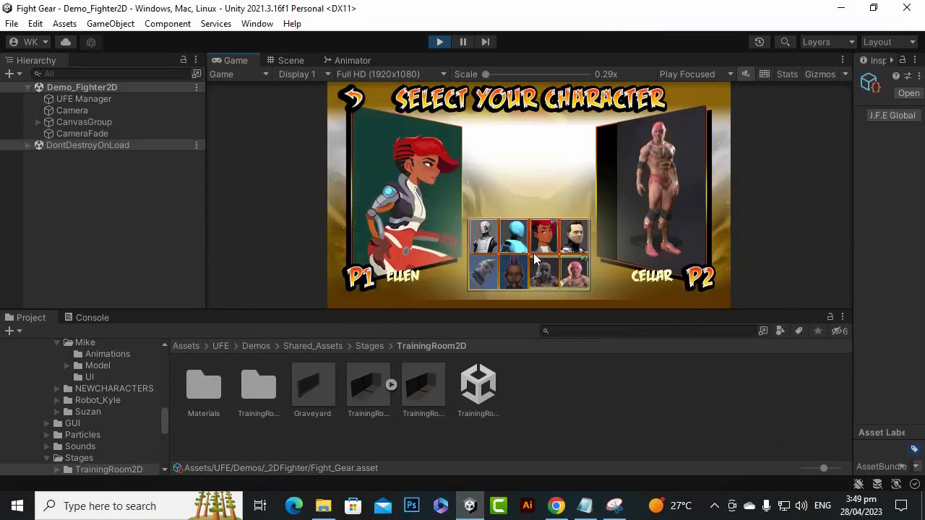
click(565, 278)
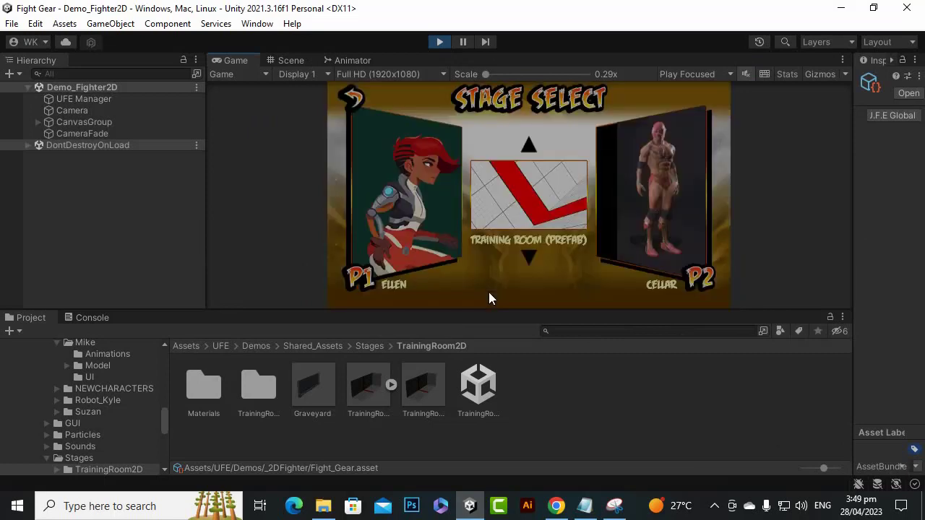
click(533, 254)
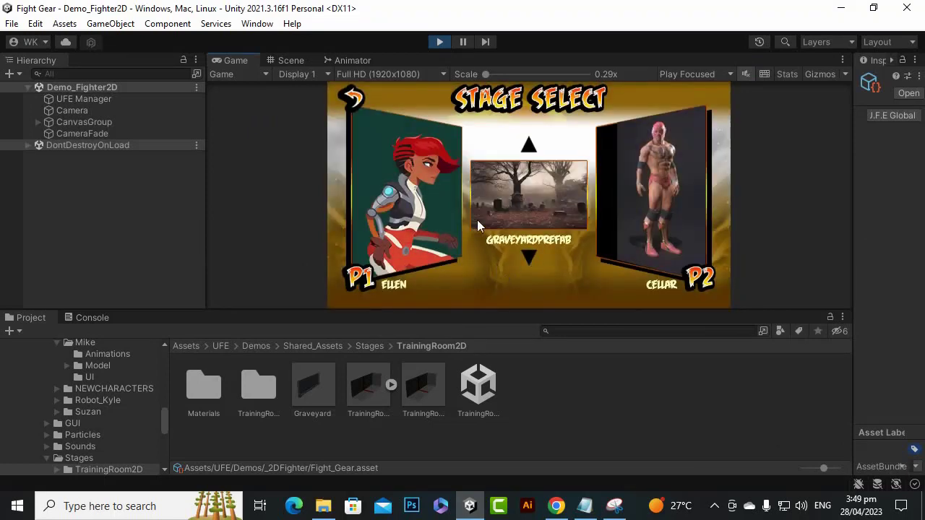
click(532, 185)
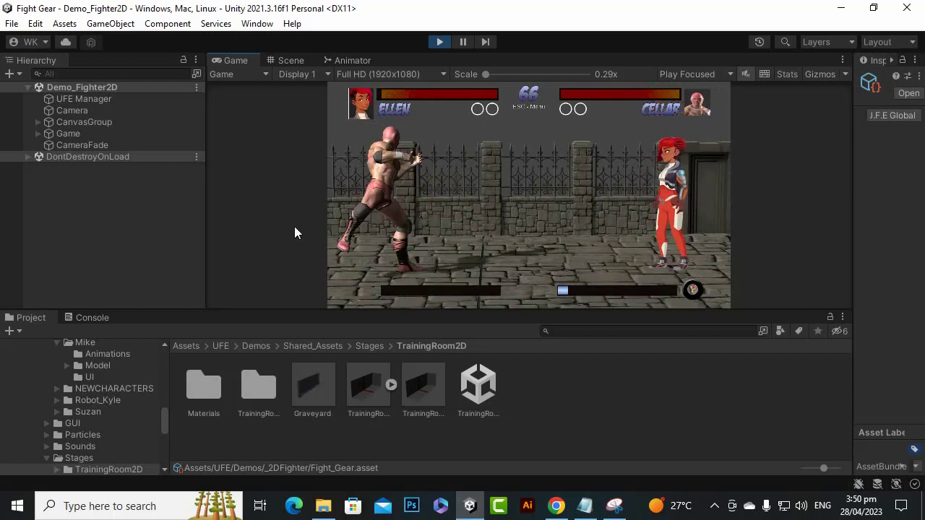
- Reopen the U.F.E global config beside the running fight and look through its list of option sections
drag(853, 138, 679, 137)
click(788, 116)
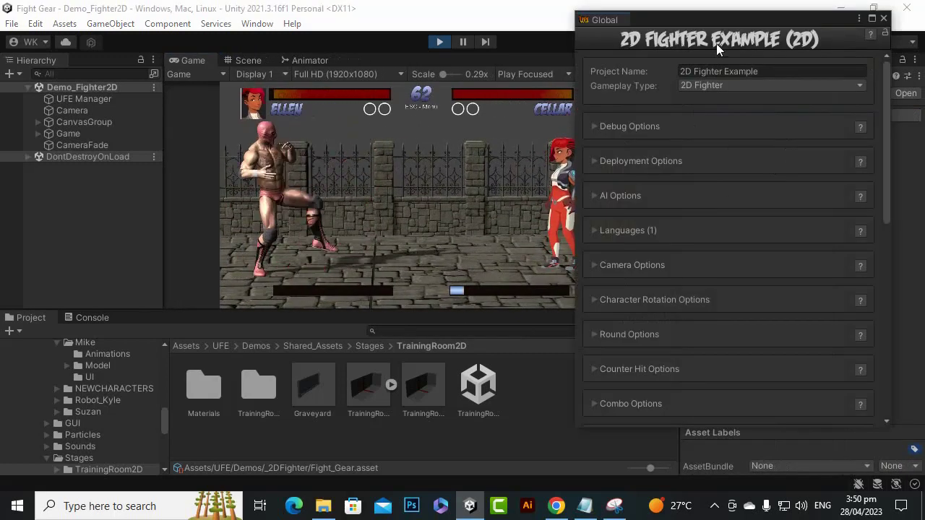
drag(720, 27, 784, 80)
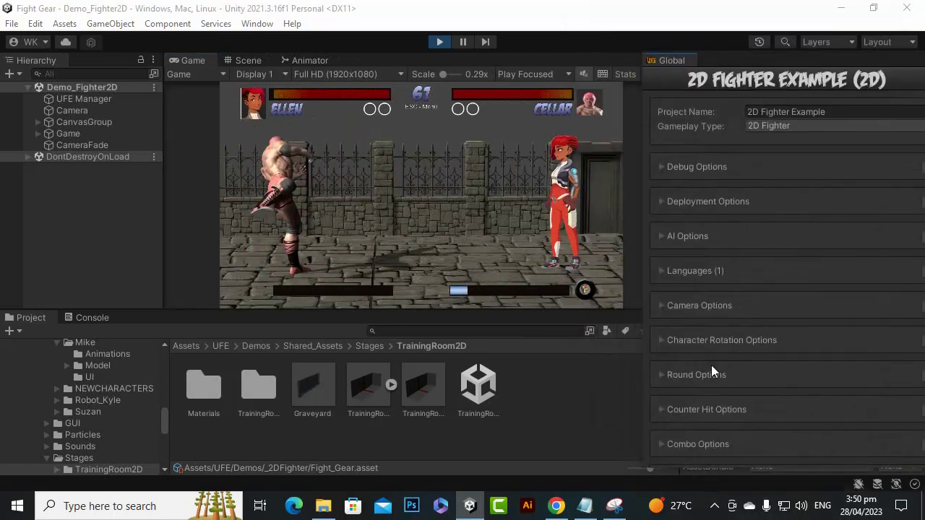
scroll(663, 308, down, 5)
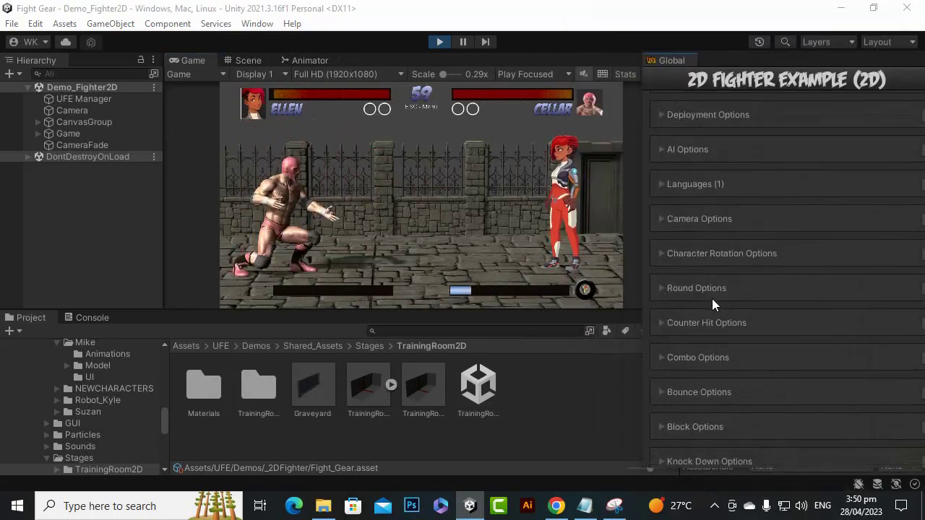
scroll(679, 287, down, 2)
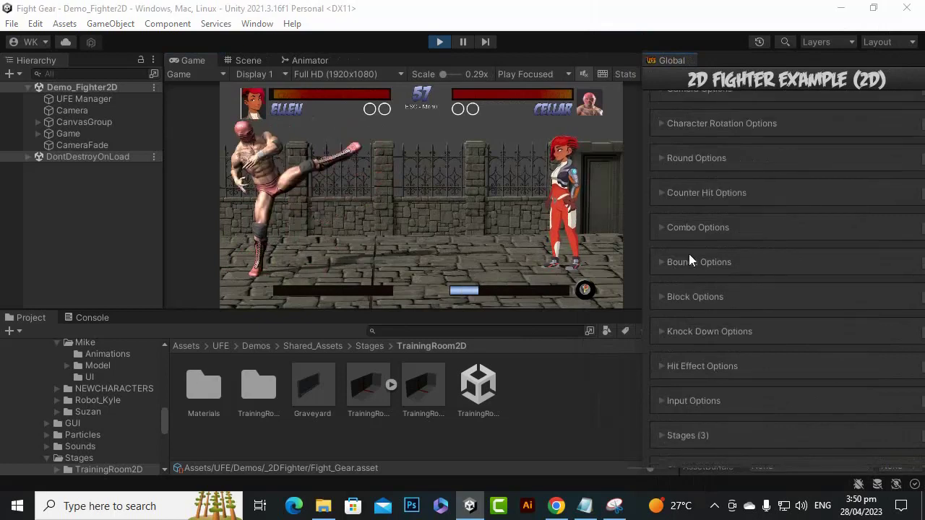
scroll(680, 316, up, 4)
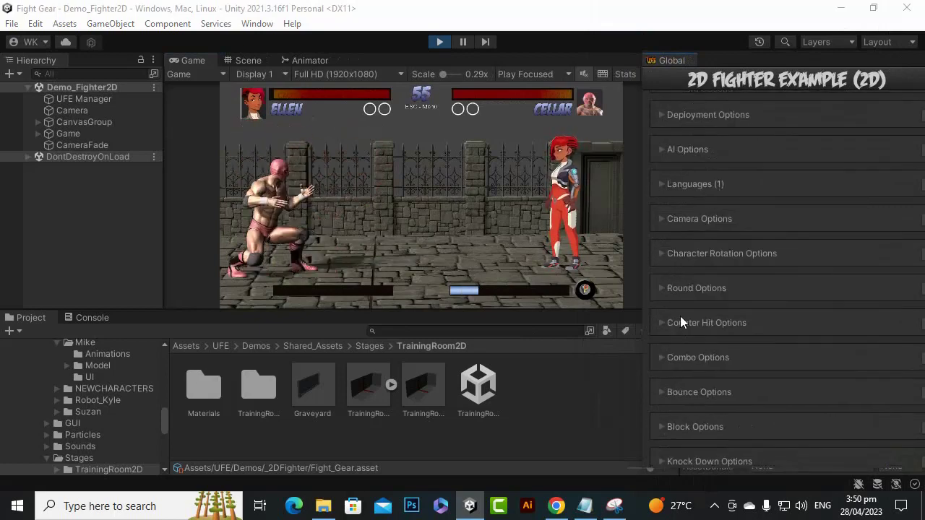
scroll(686, 311, up, 3)
scroll(707, 257, down, 10)
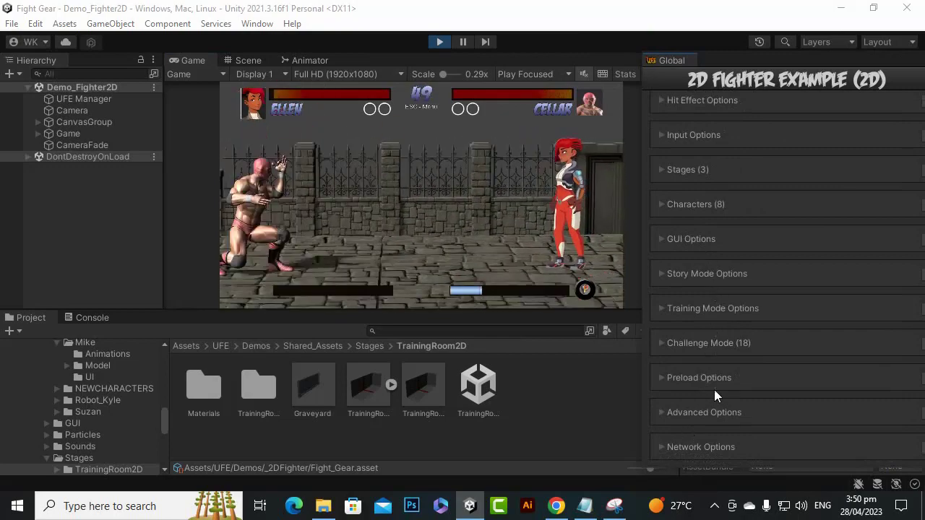
scroll(726, 369, up, 4)
scroll(690, 225, up, 5)
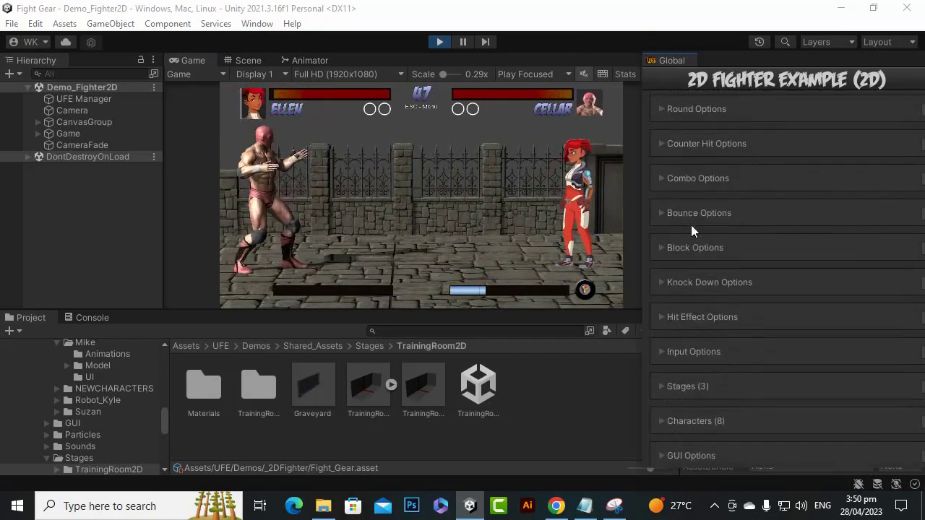
scroll(685, 221, up, 4)
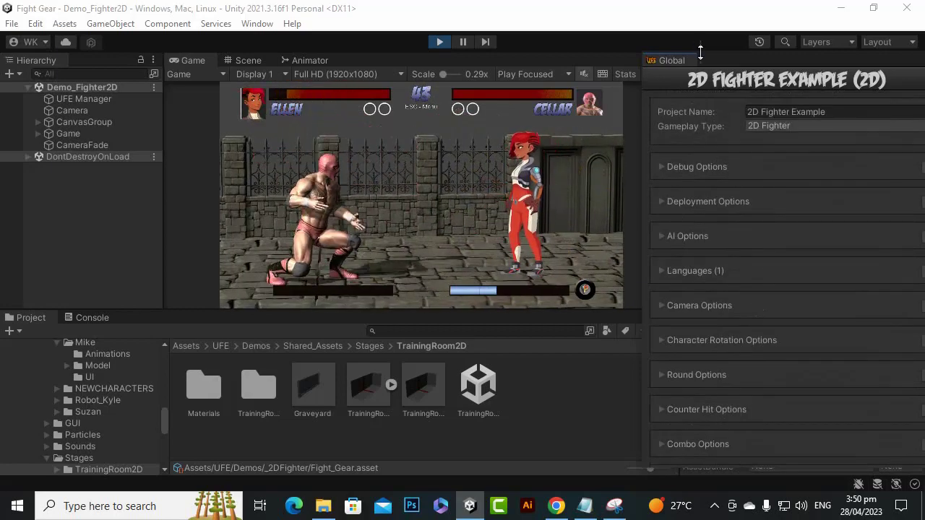
- Expand the Stages section, review the Graveyardprefab stage's settings beside the running fight, and close the global config
drag(697, 60, 150, 54)
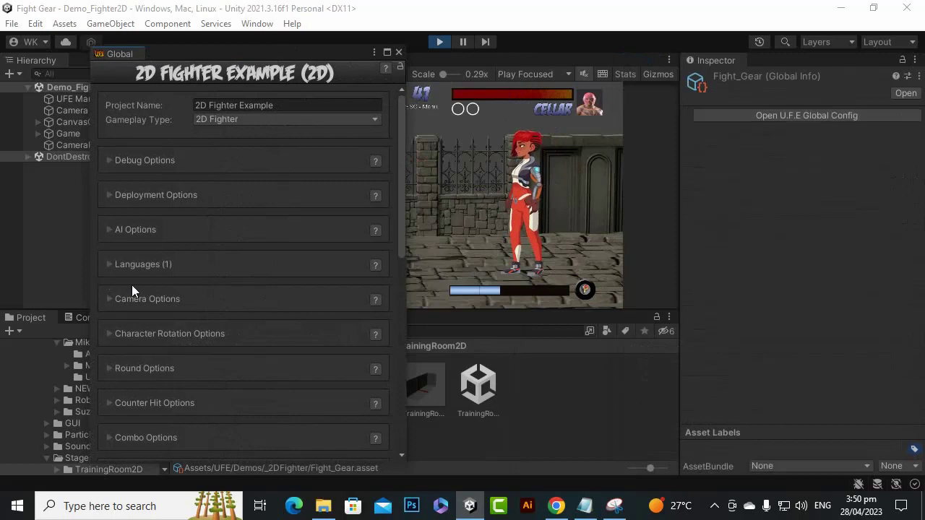
scroll(132, 285, down, 4)
scroll(209, 358, down, 3)
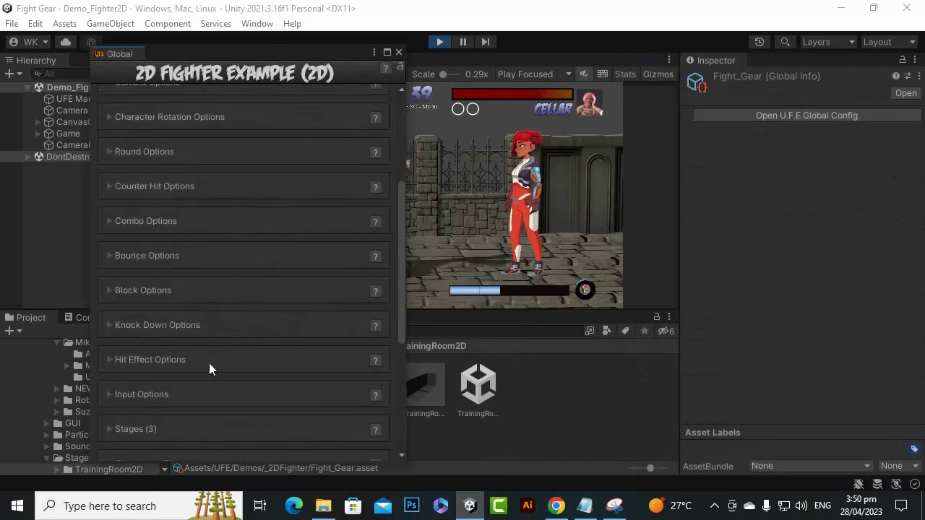
scroll(144, 429, down, 3)
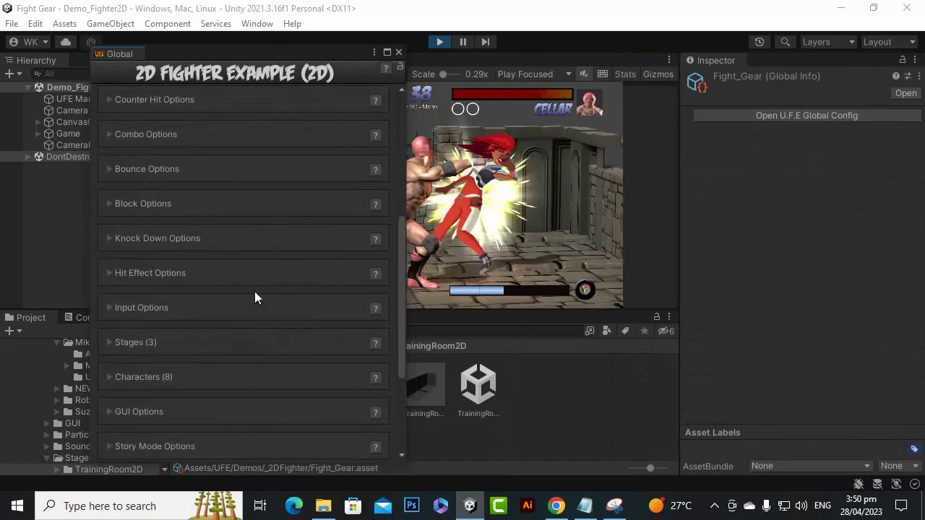
click(109, 342)
scroll(108, 345, down, 4)
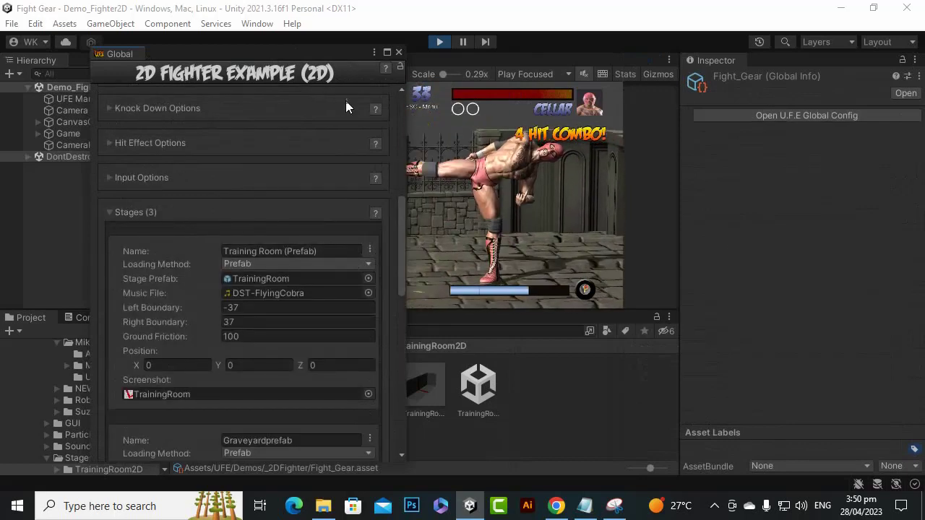
drag(316, 57, 812, 81)
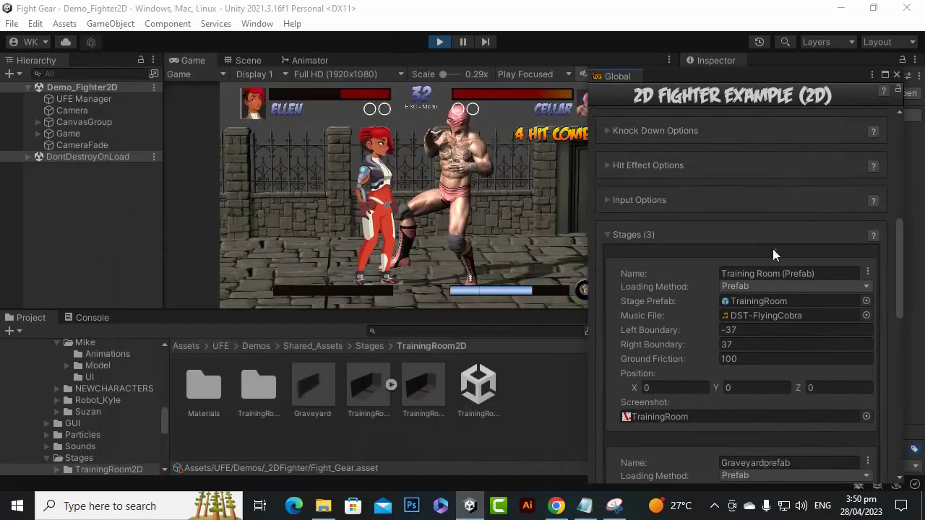
scroll(759, 365, down, 3)
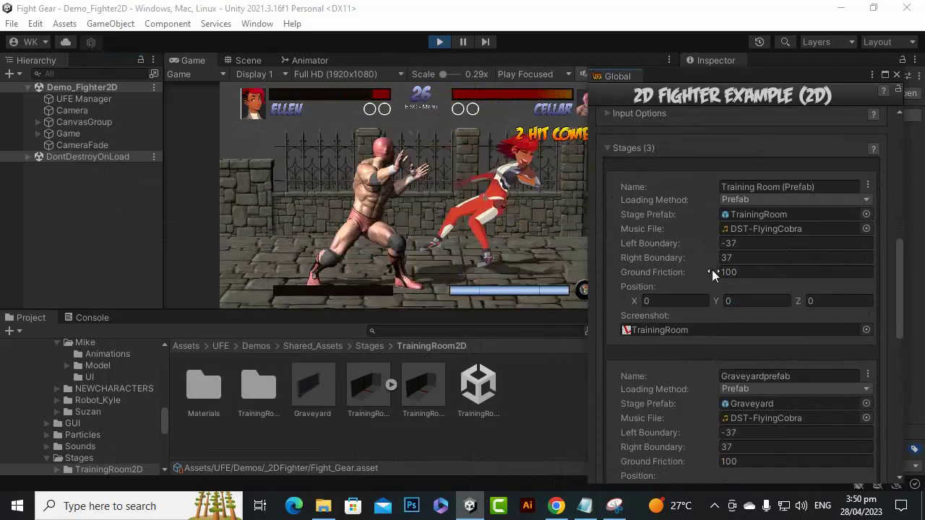
scroll(774, 421, down, 3)
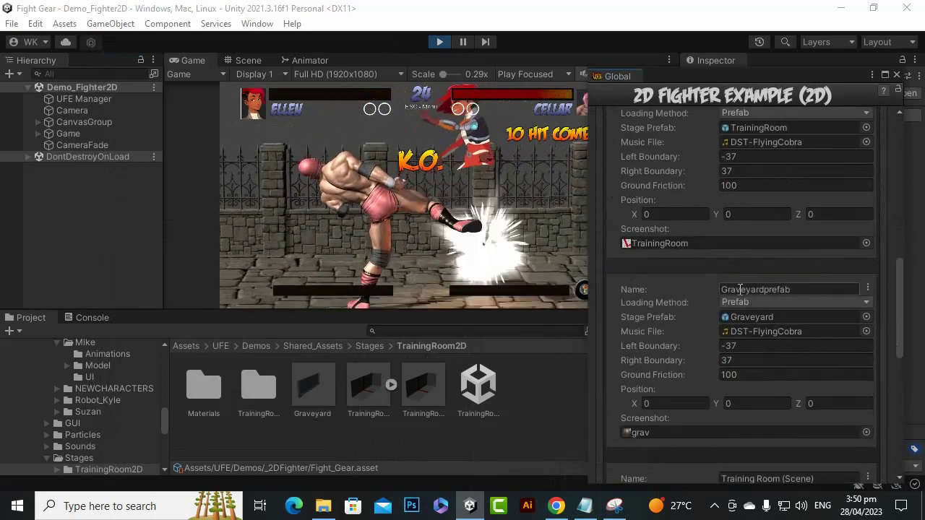
click(726, 290)
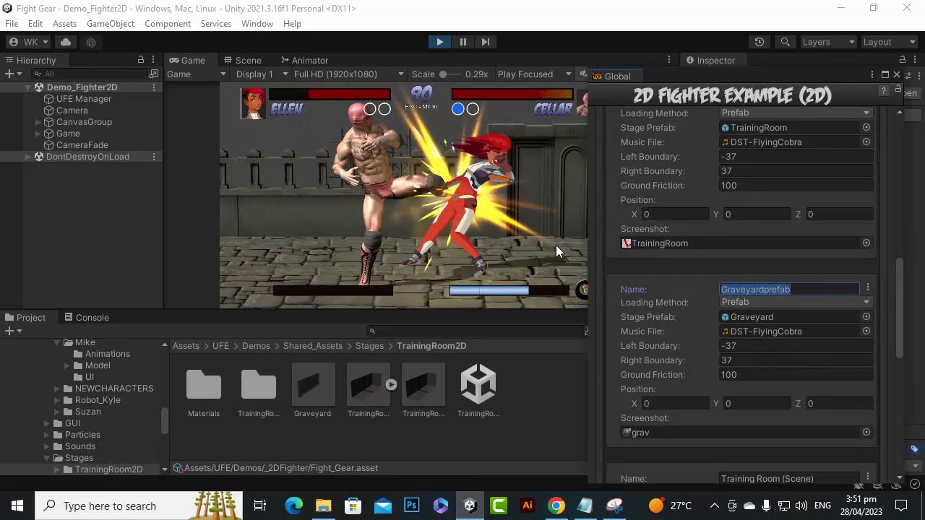
click(896, 75)
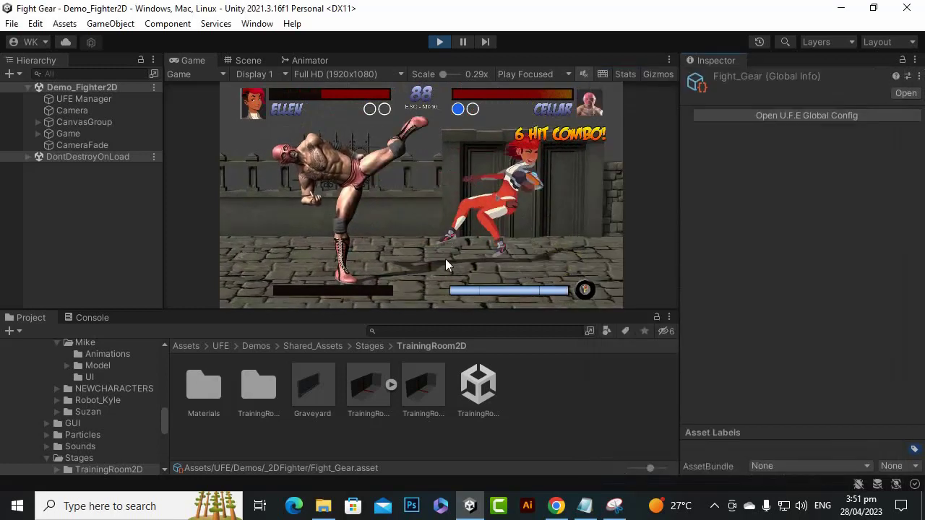